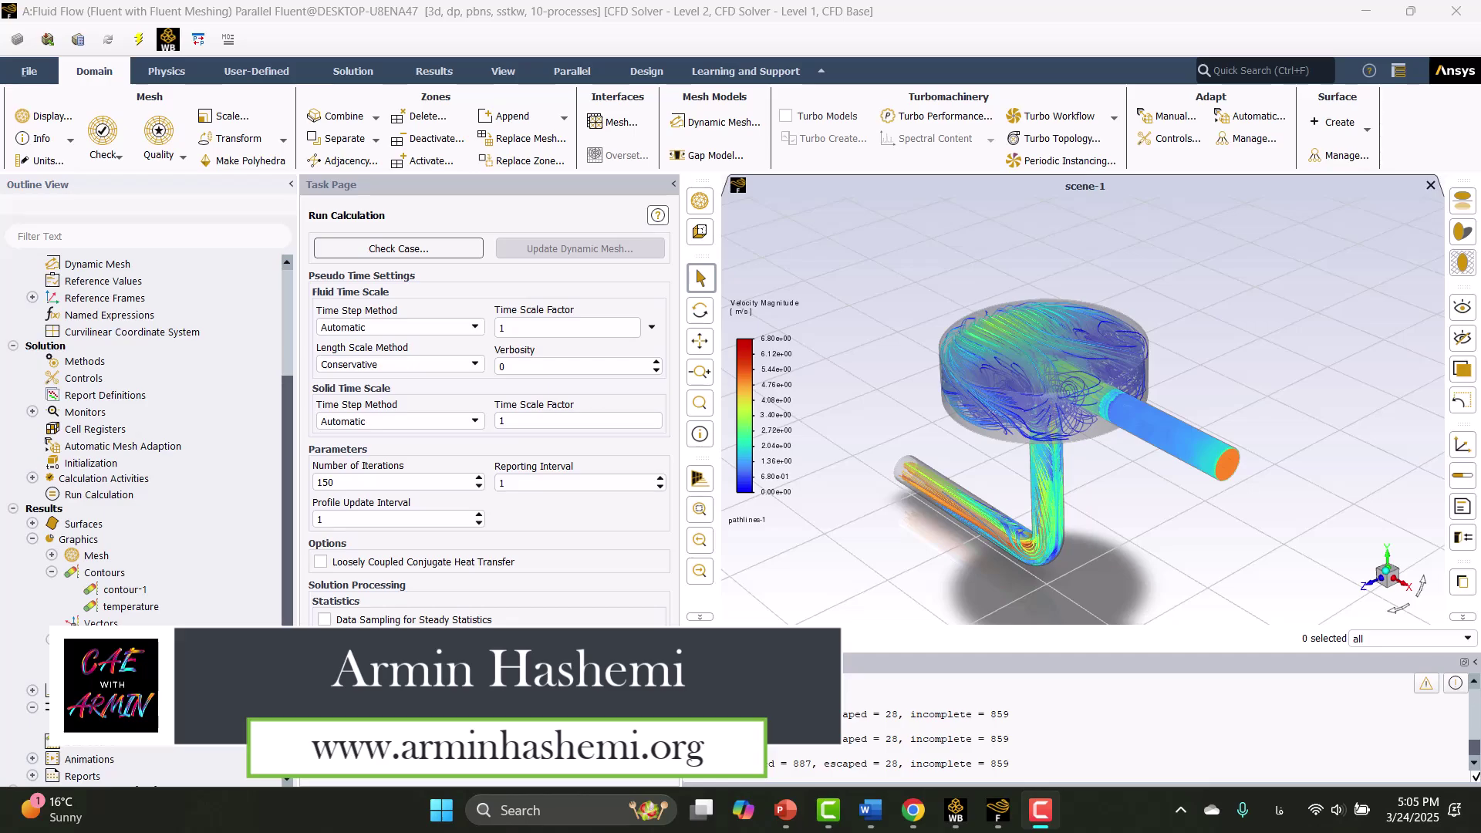
Display the velocity magnitude contour contour-1 on plane-7, followed by the static temperature contour of the ambient surface.
{"action": "left_click", "coordinate": [98, 595]}
{"action": "double_click", "coordinate": [97, 594]}
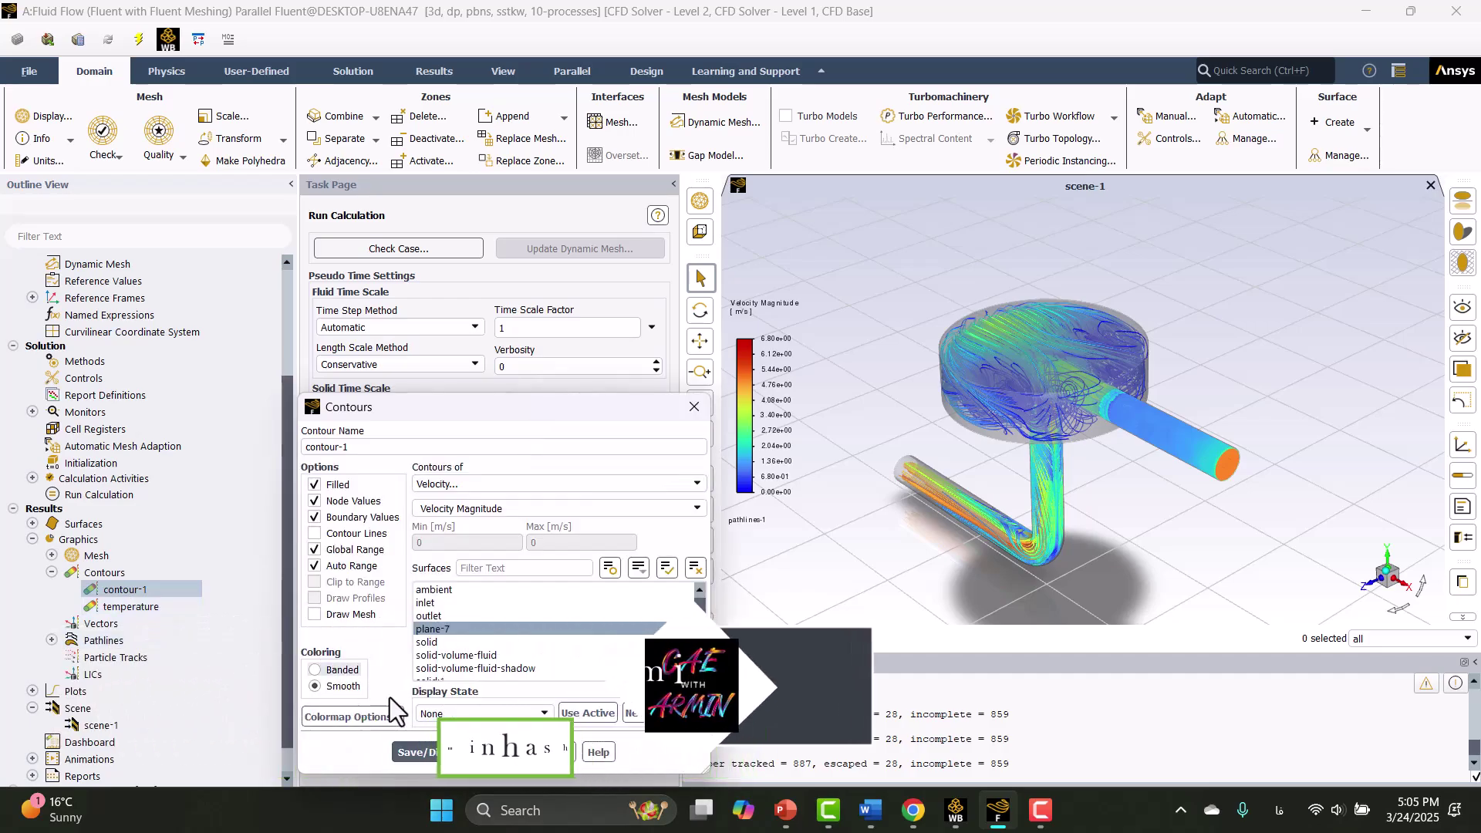
{"action": "left_click", "coordinate": [429, 750]}
{"action": "double_click", "coordinate": [130, 607]}
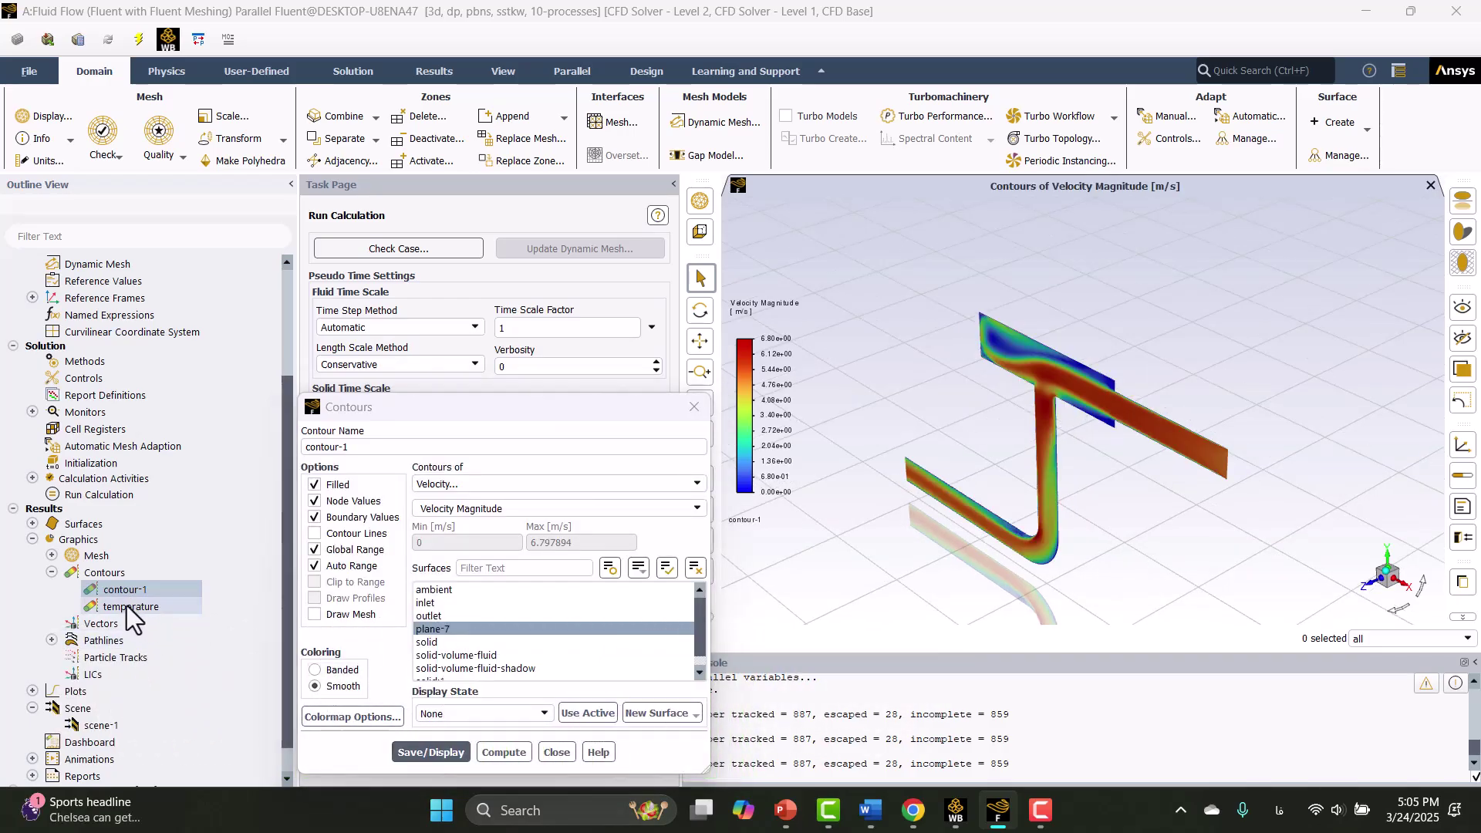
{"action": "left_click", "coordinate": [431, 752]}
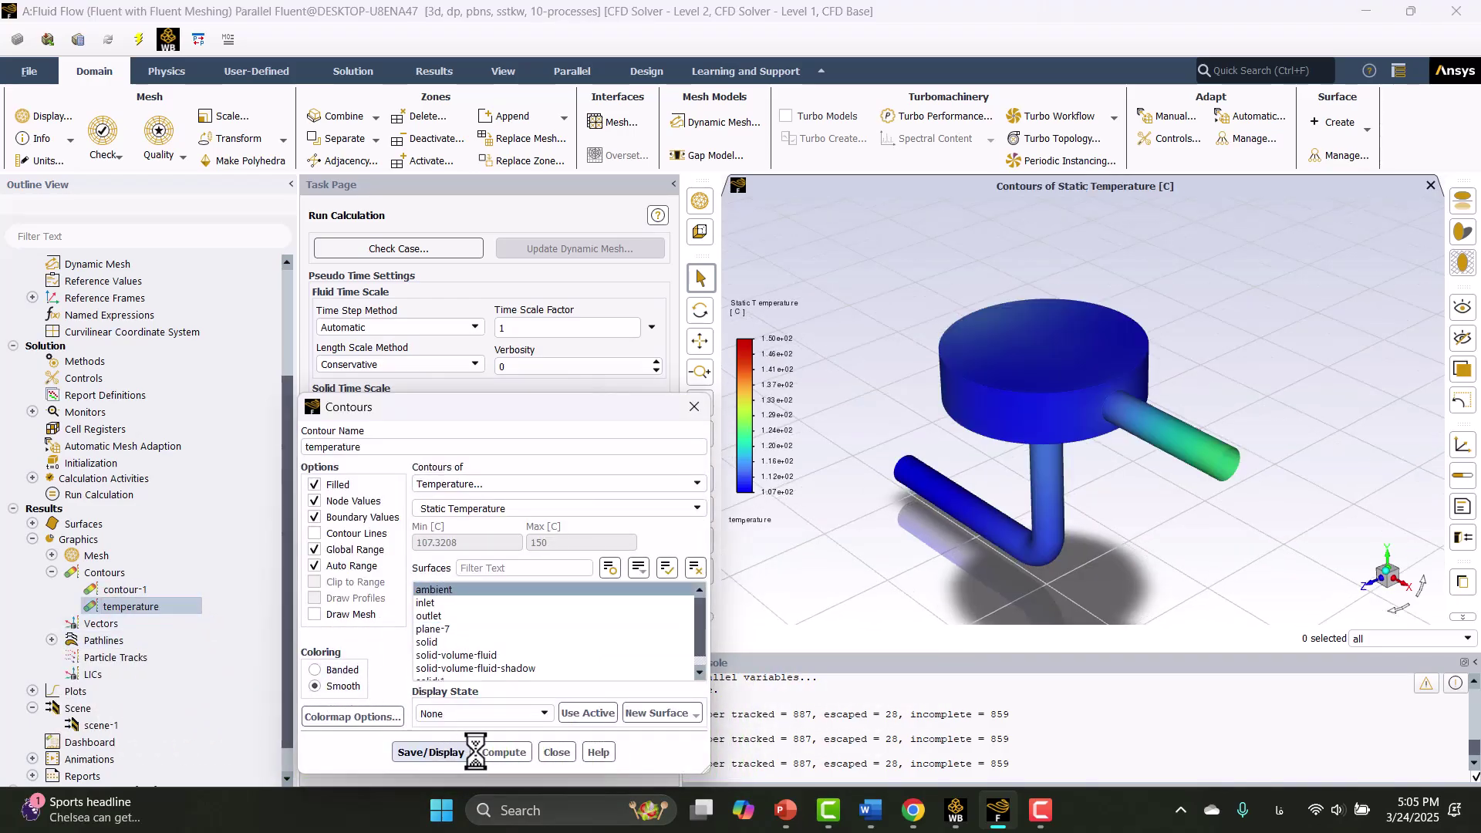
{"action": "left_click", "coordinate": [567, 750]}
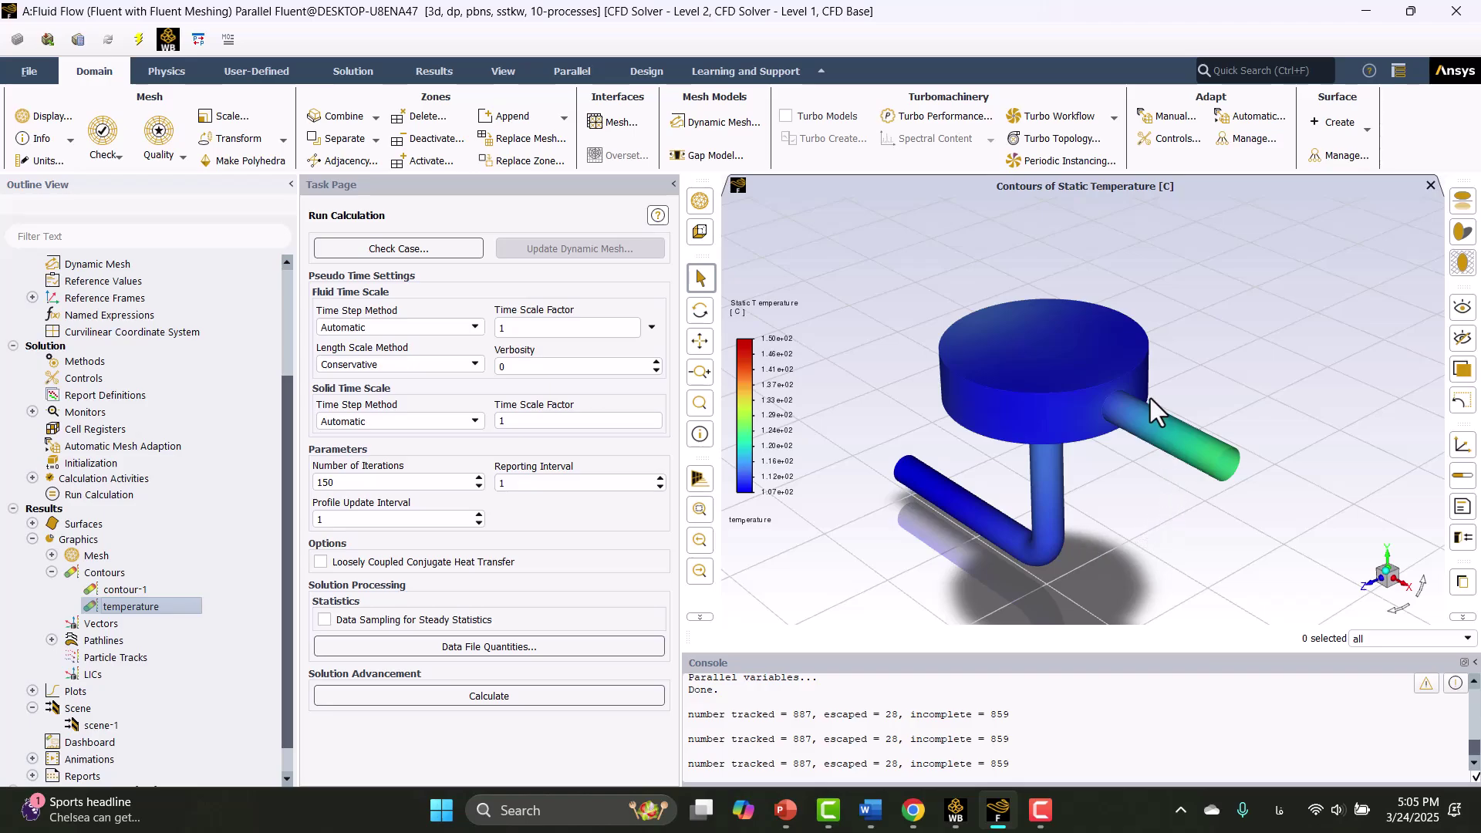
{"action": "left_click_drag", "start_coordinate": [877, 507], "coordinate": [1110, 507]}
{"action": "scroll", "coordinate": [1108, 507], "scroll_direction": "down", "scroll_amount": 2}
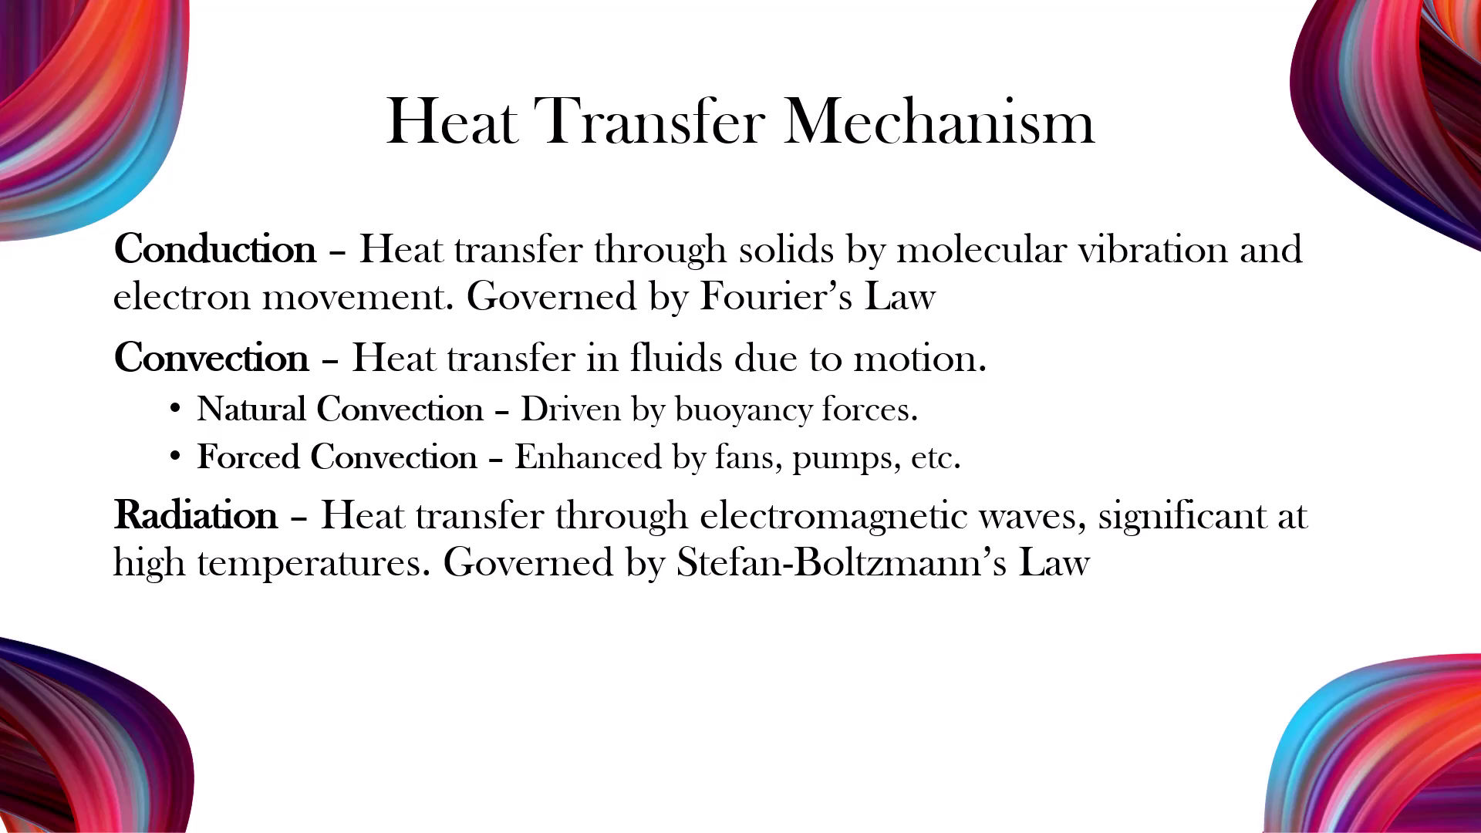
{"action": "key", "text": "Right"}
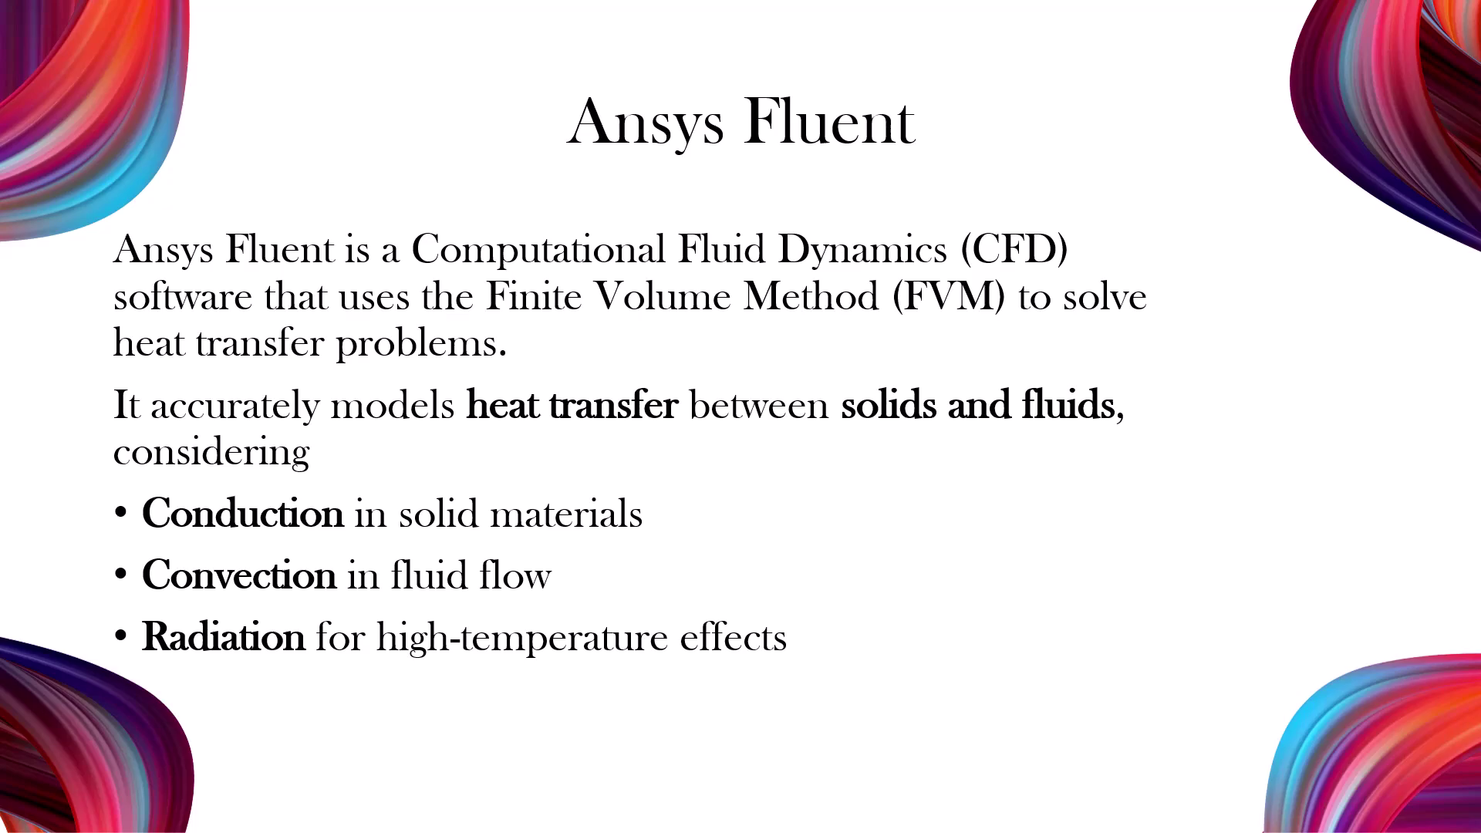
{"action": "key", "text": "Right"}
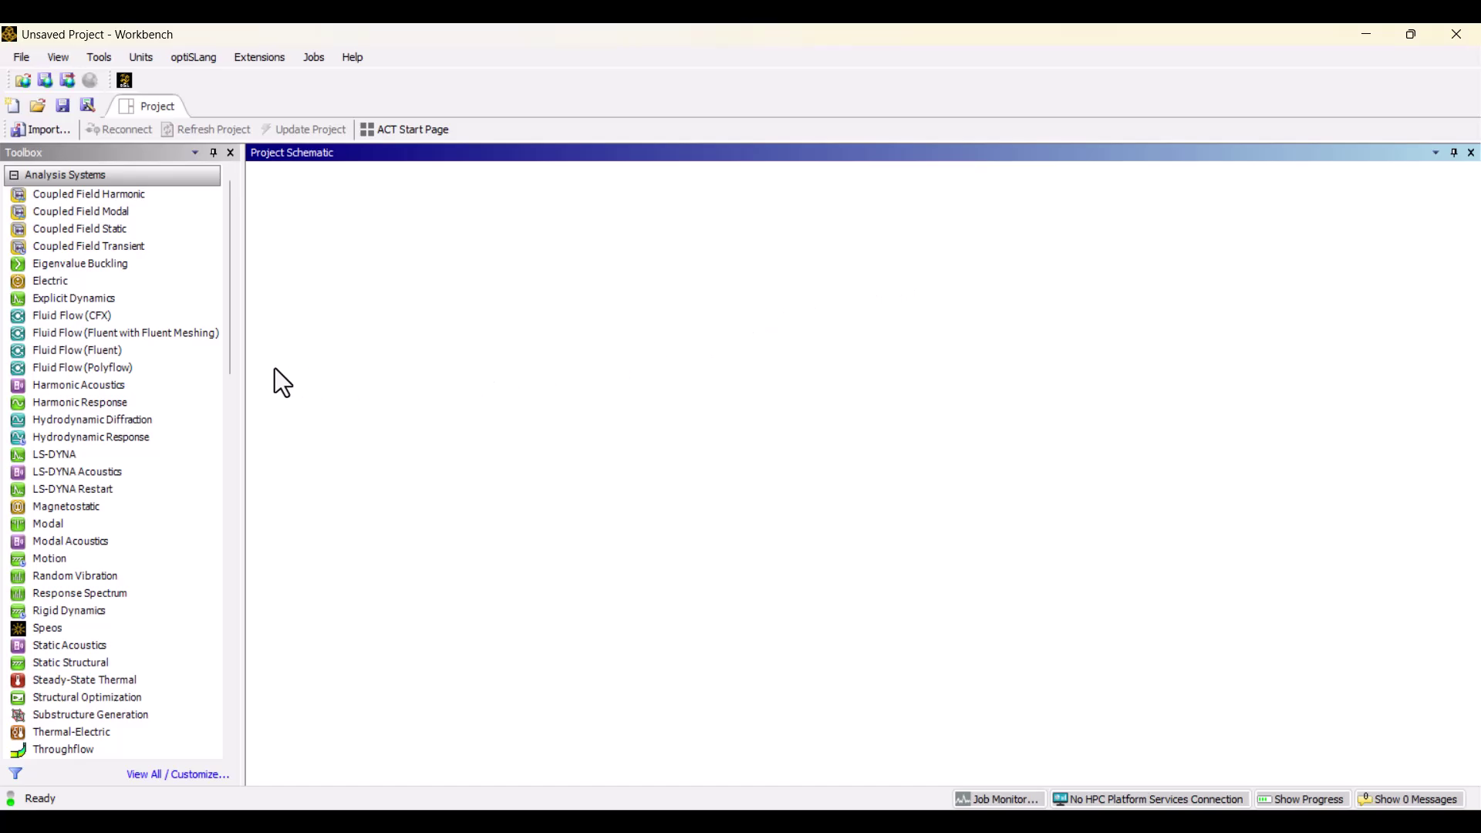
Create a Fluid Flow (Fluent with Fluent Meshing) system with Start.scdoc as its geometry and open that geometry in SpaceClaim.
{"action": "double_click", "coordinate": [45, 339]}
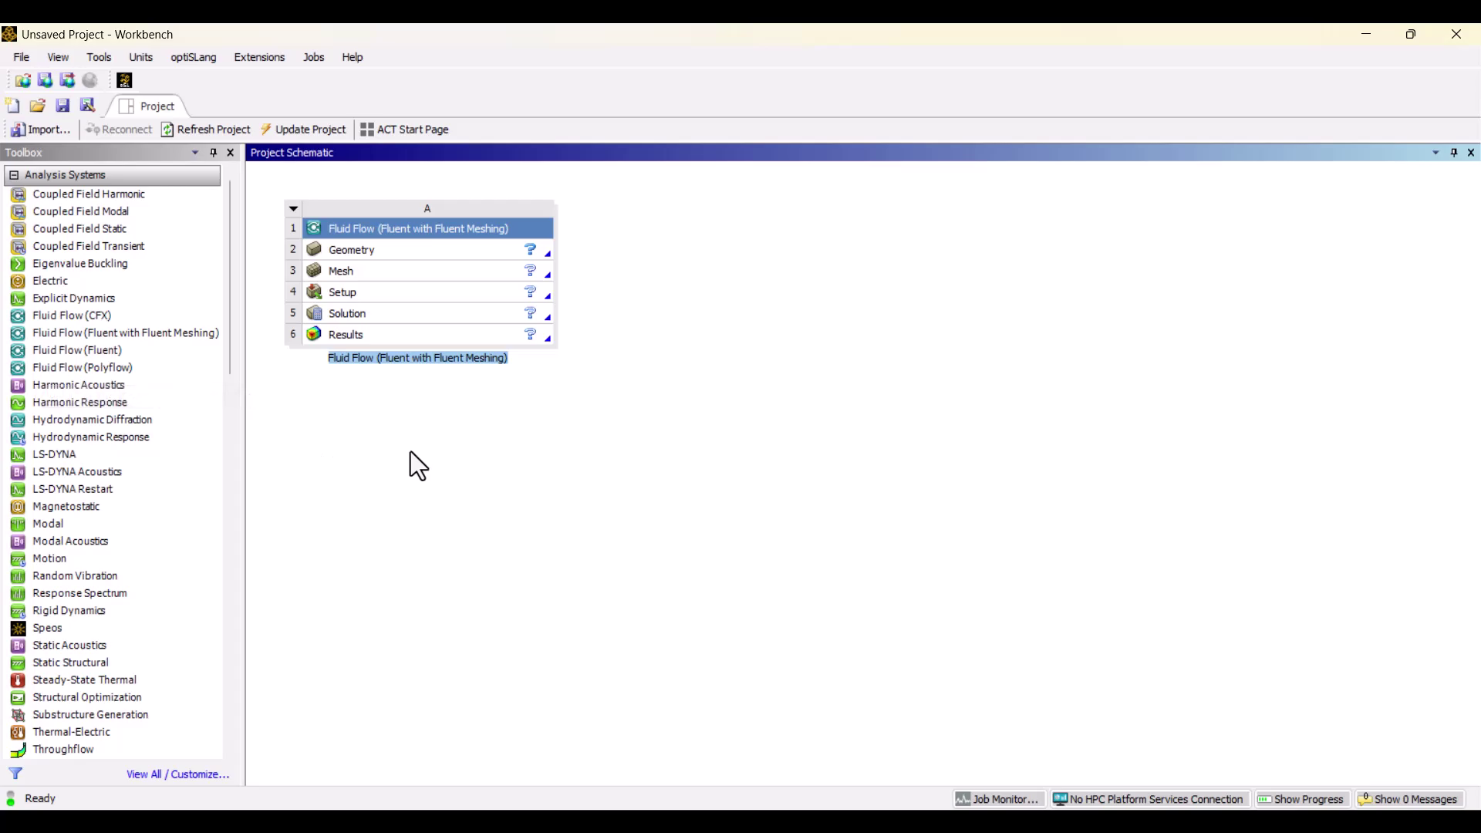
{"action": "right_click", "coordinate": [386, 247]}
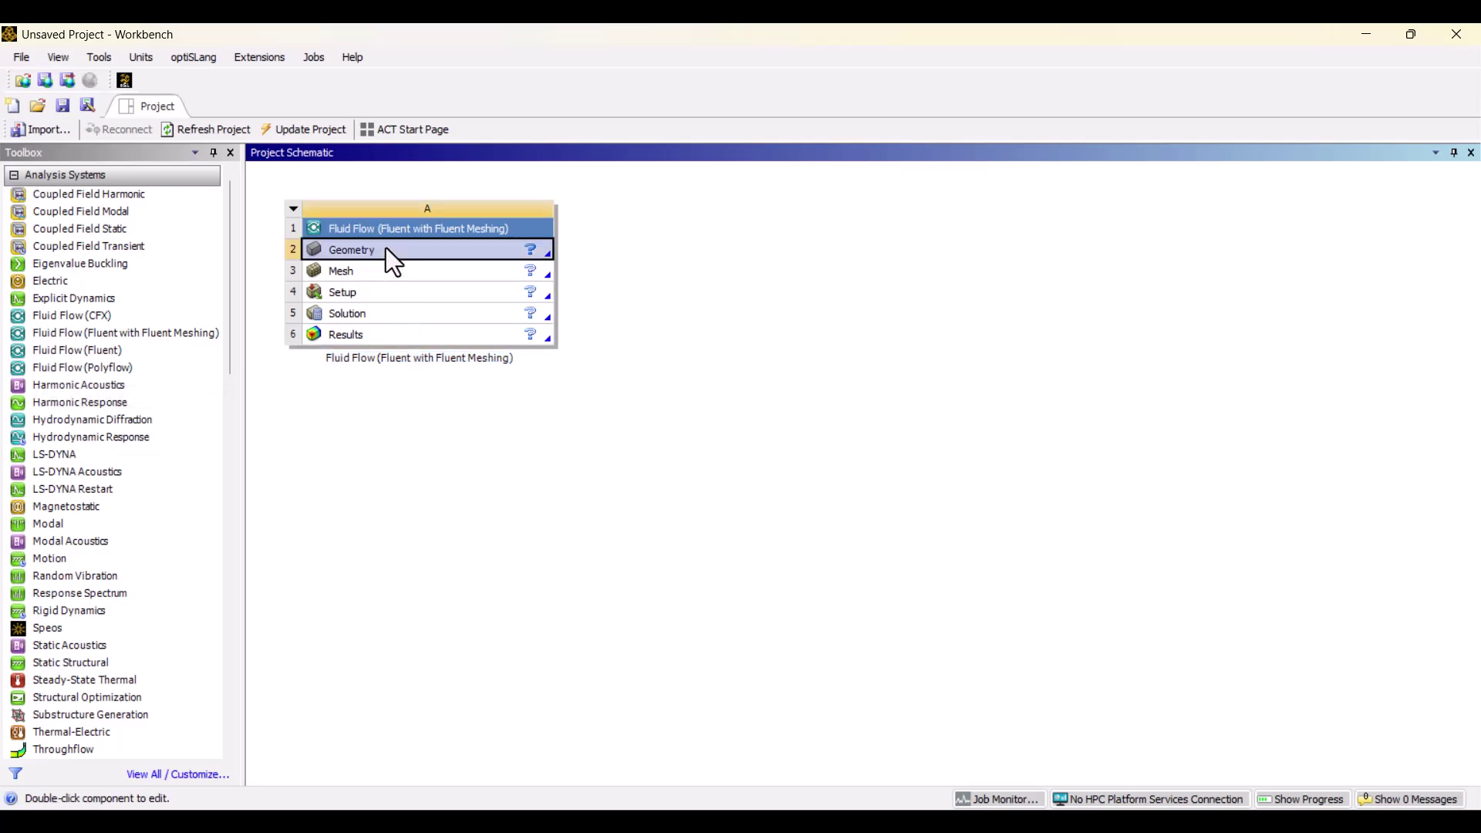
{"action": "mouse_move", "coordinate": [581, 328]}
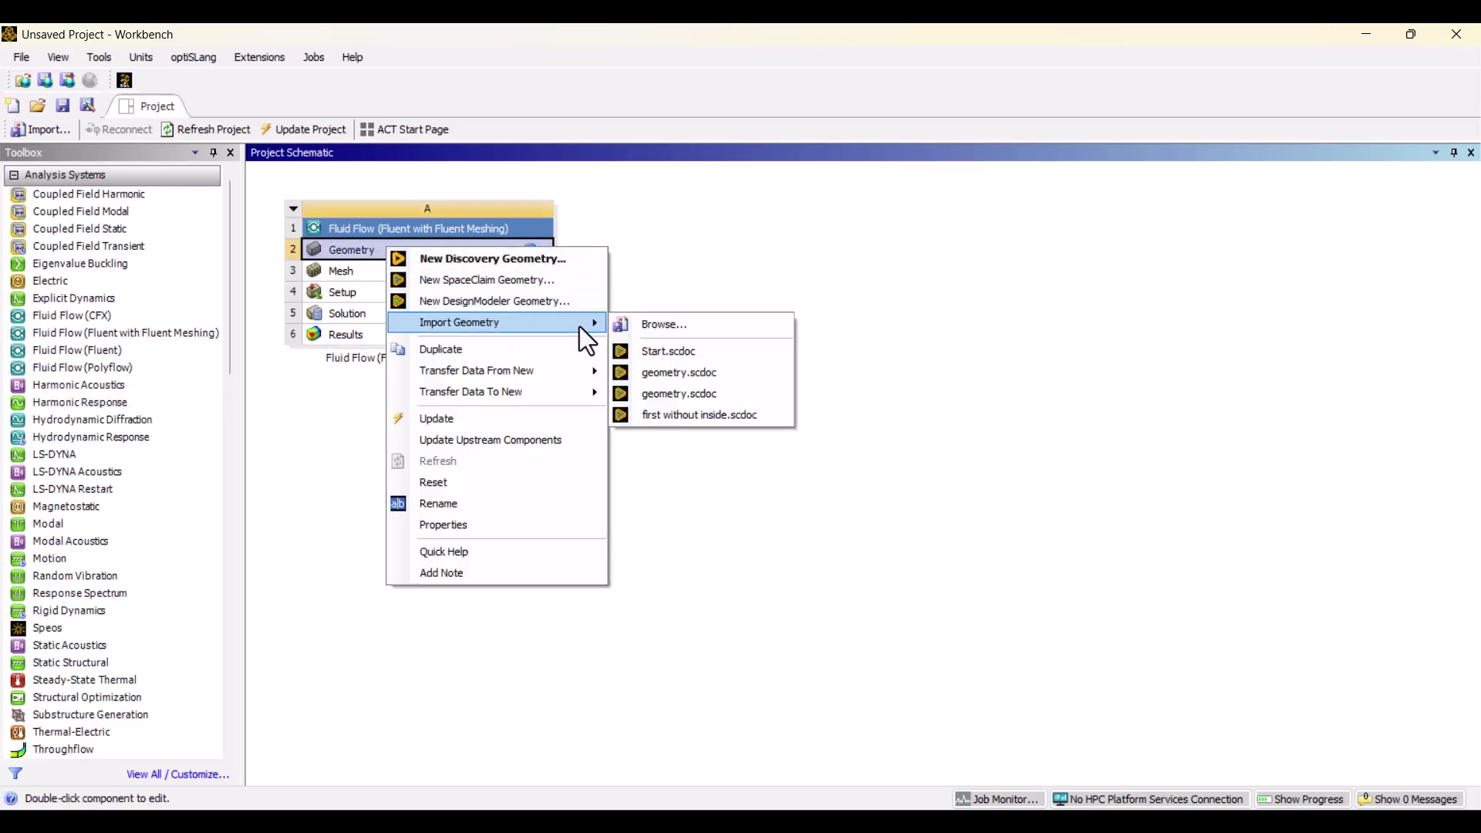
{"action": "left_click", "coordinate": [688, 355]}
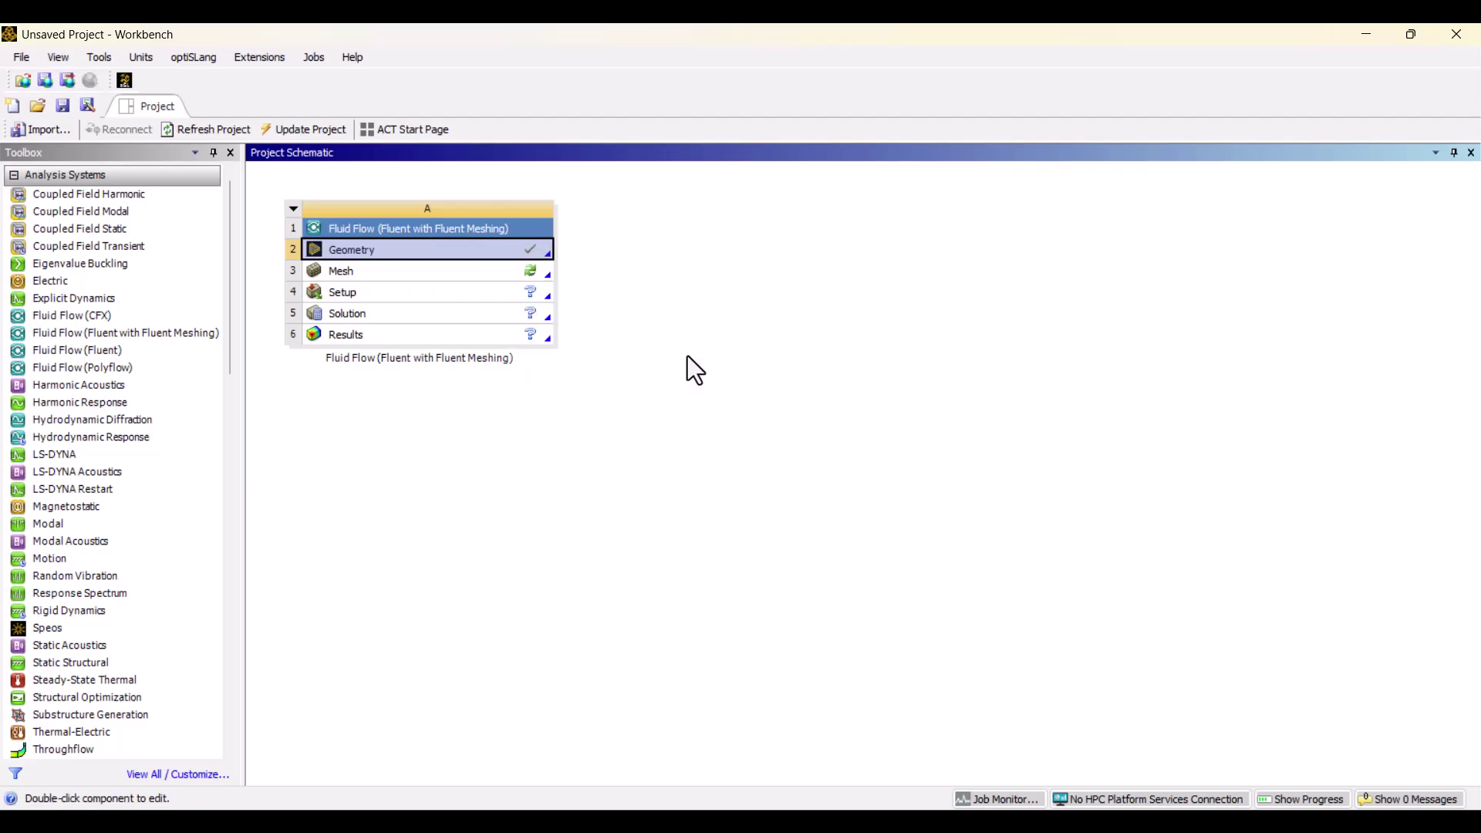
{"action": "double_click", "coordinate": [389, 253]}
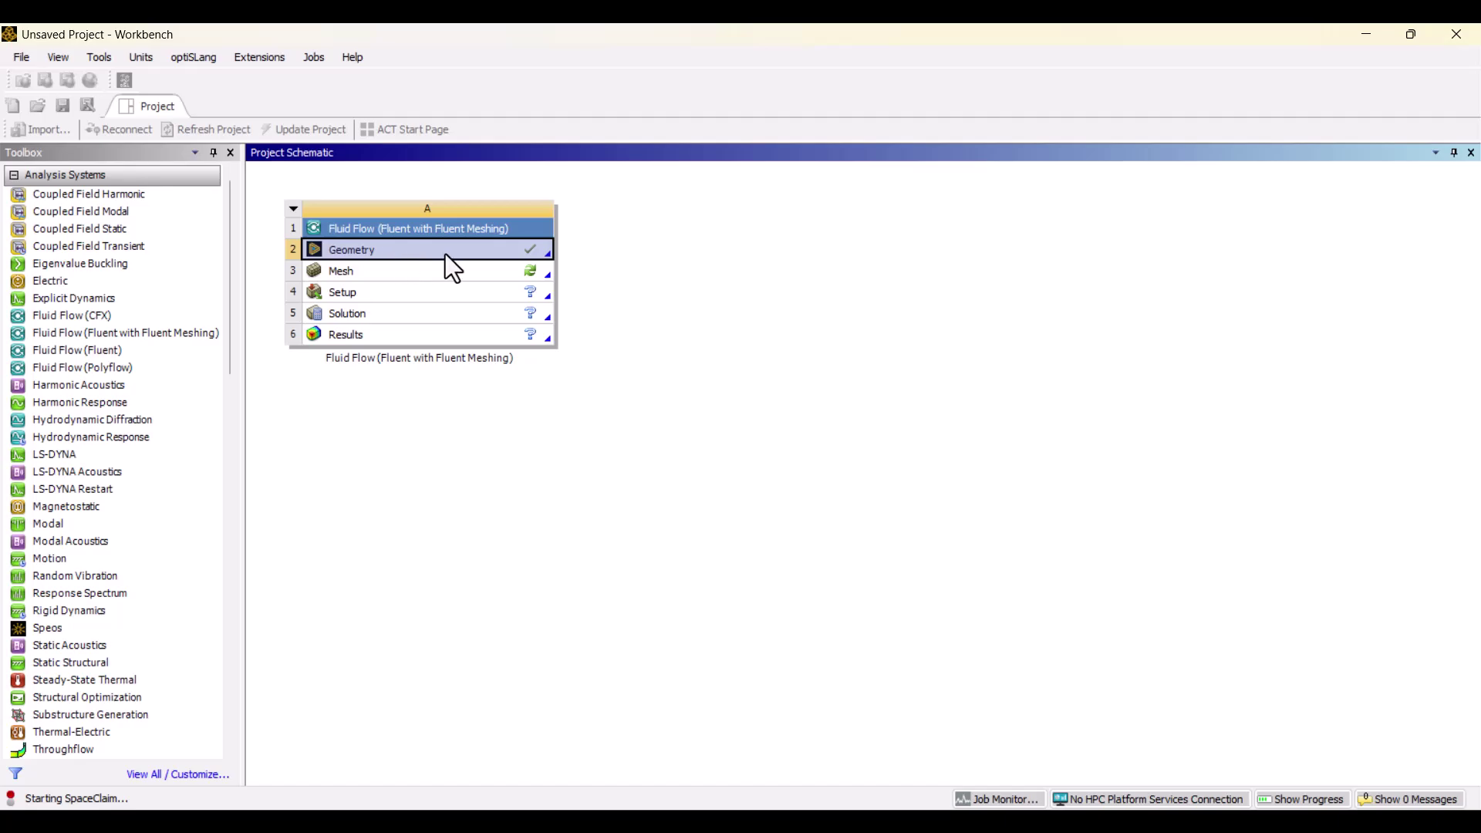
Inspect the hollow interior of the solid in a section view through its lengthwise middle plane, and return to 3D mode.
{"action": "middle_click_drag", "start_coordinate": [1043, 537], "coordinate": [1174, 556]}
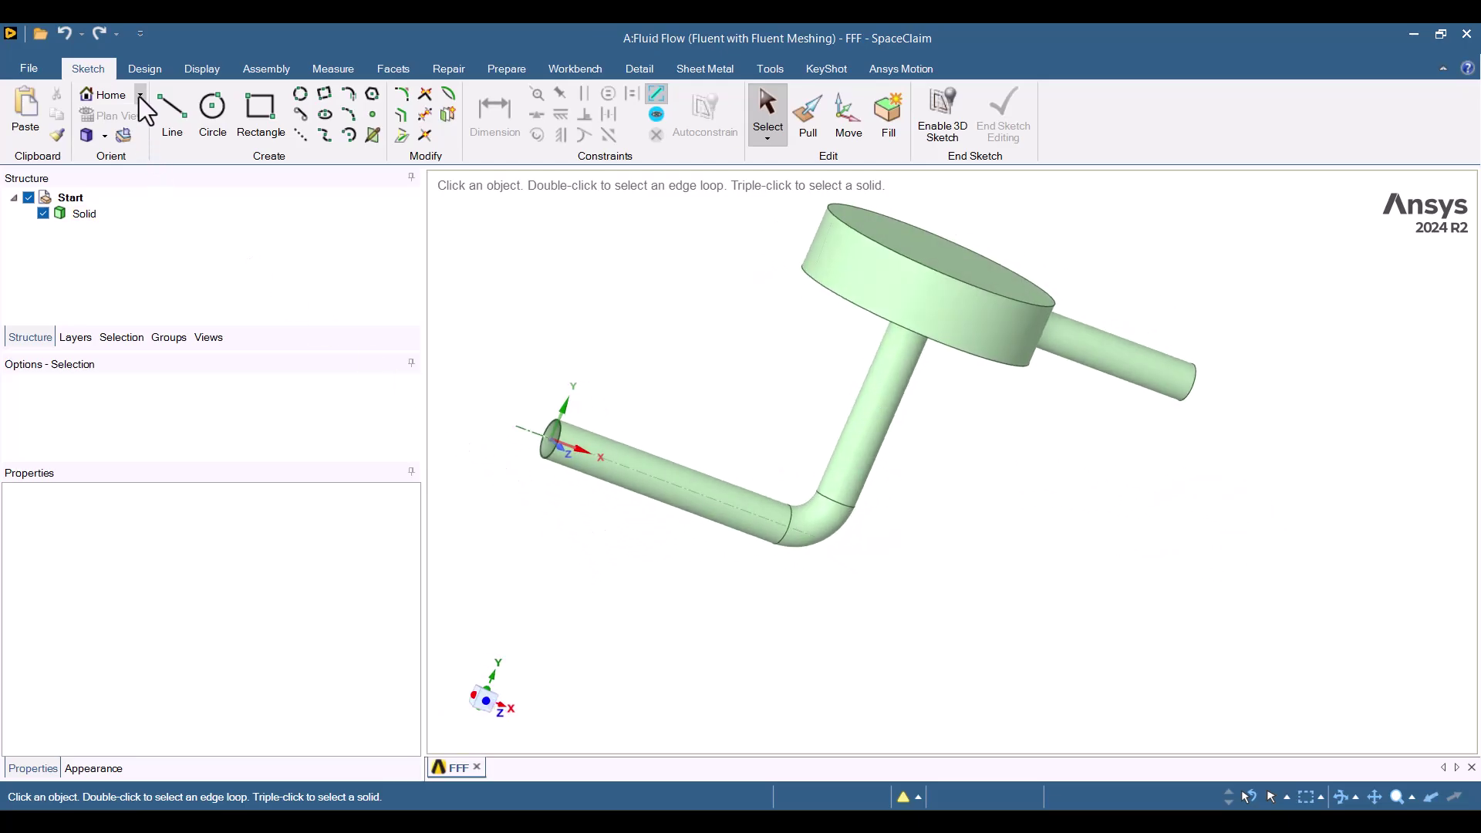
{"action": "left_click", "coordinate": [145, 71]}
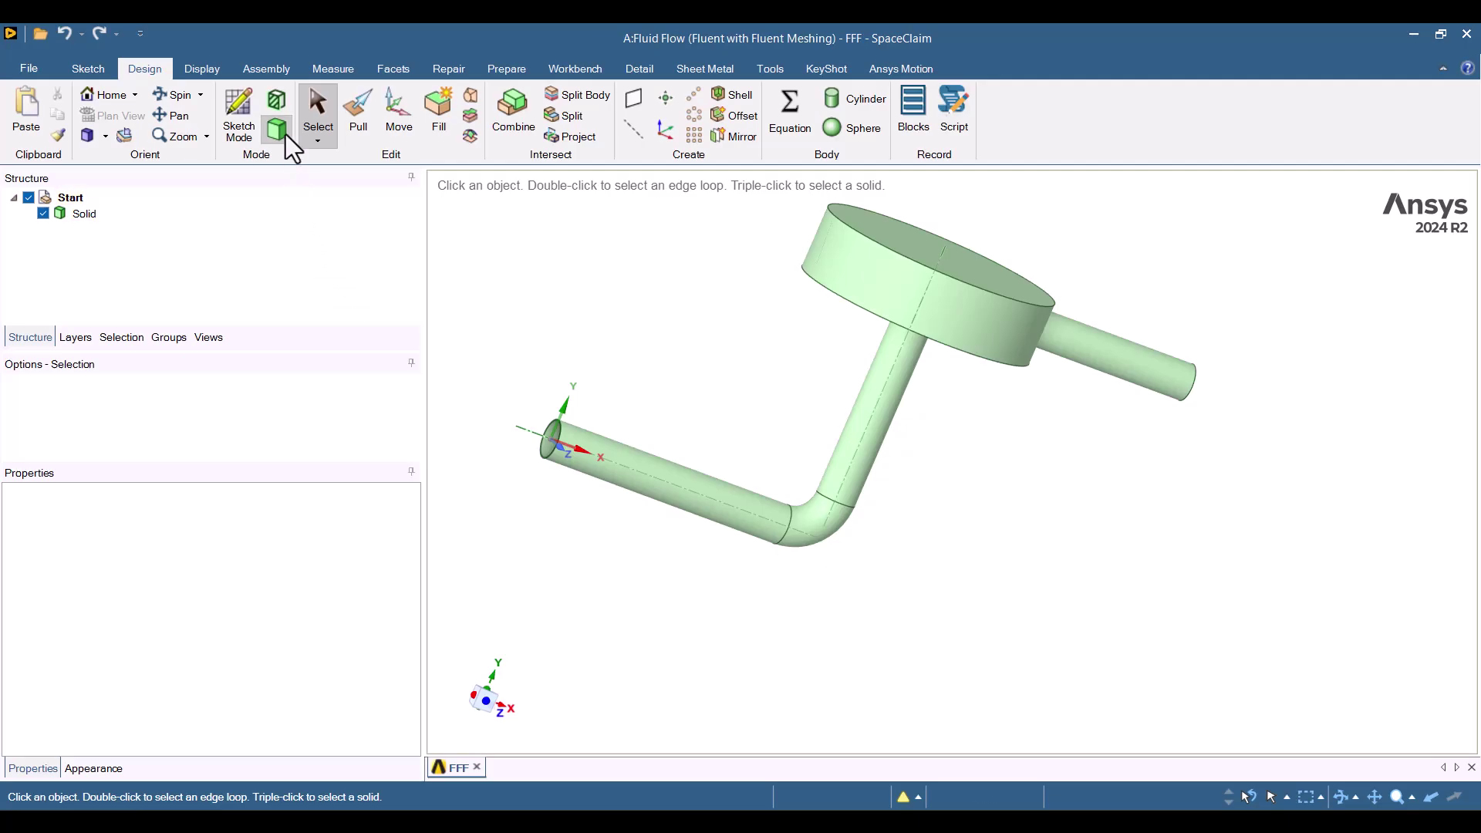
{"action": "key", "text": "k"}
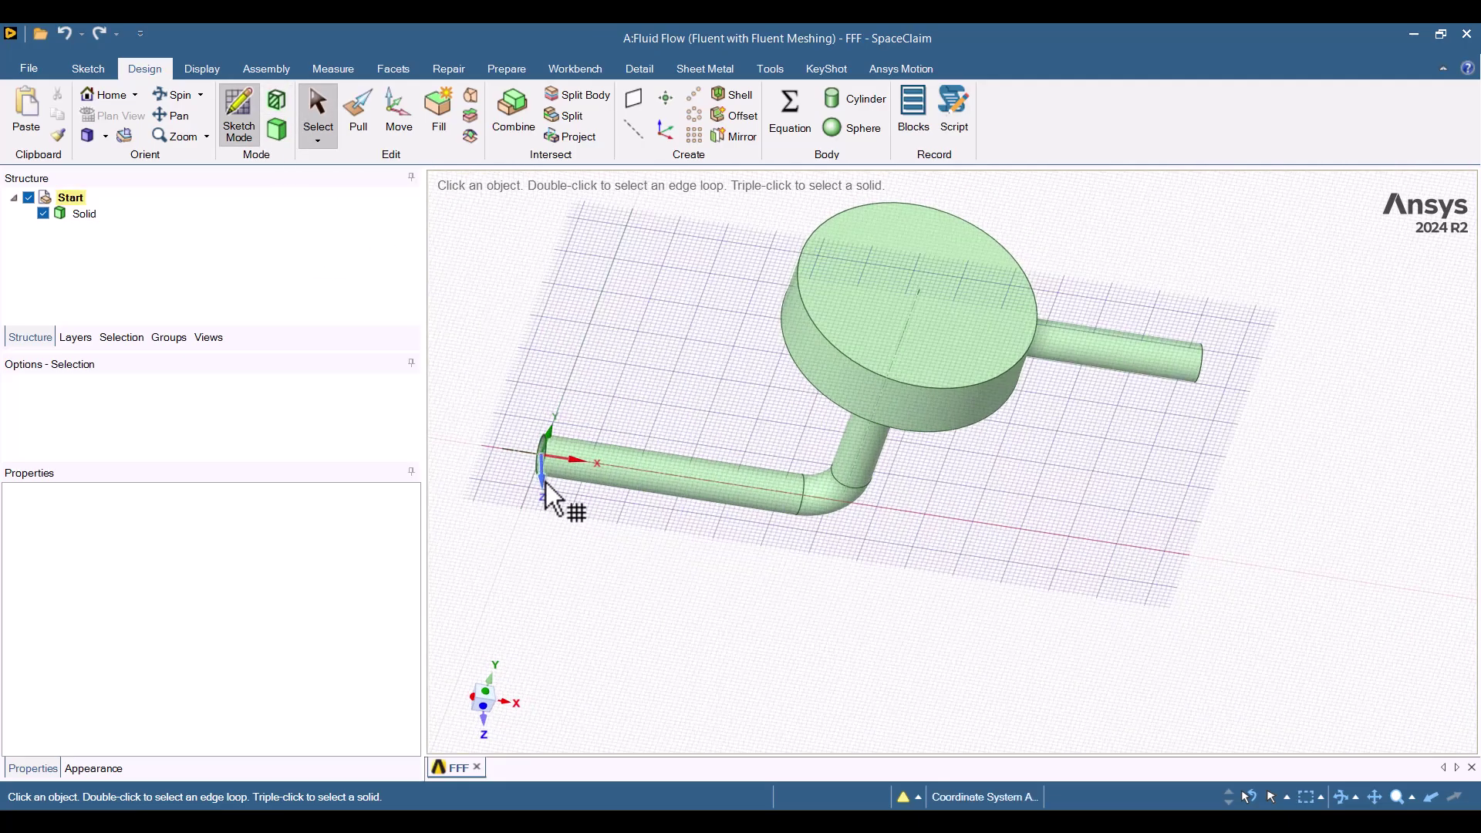
{"action": "key", "text": "x"}
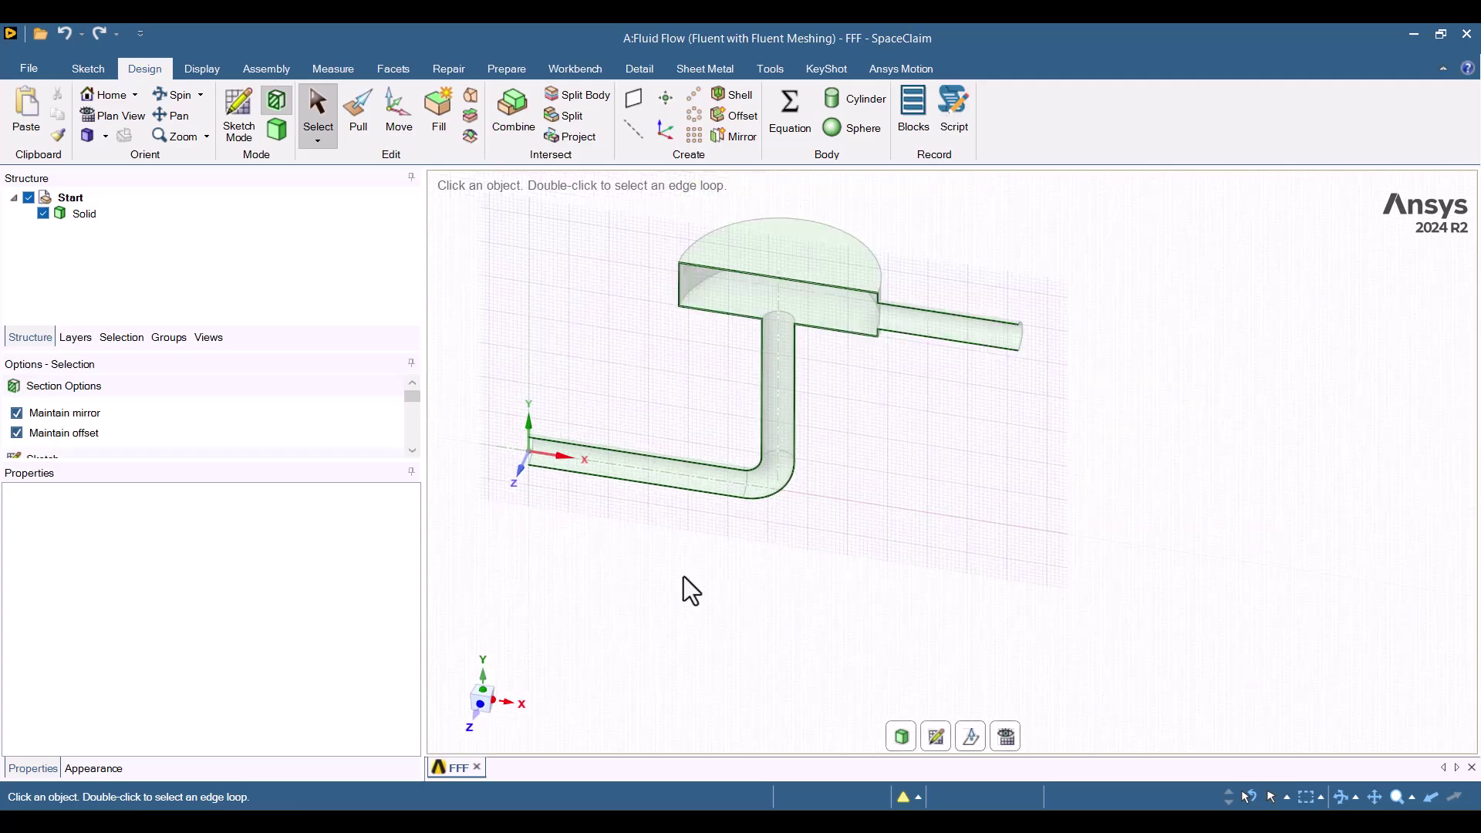
{"action": "middle_click_drag", "start_coordinate": [971, 389], "coordinate": [969, 315]}
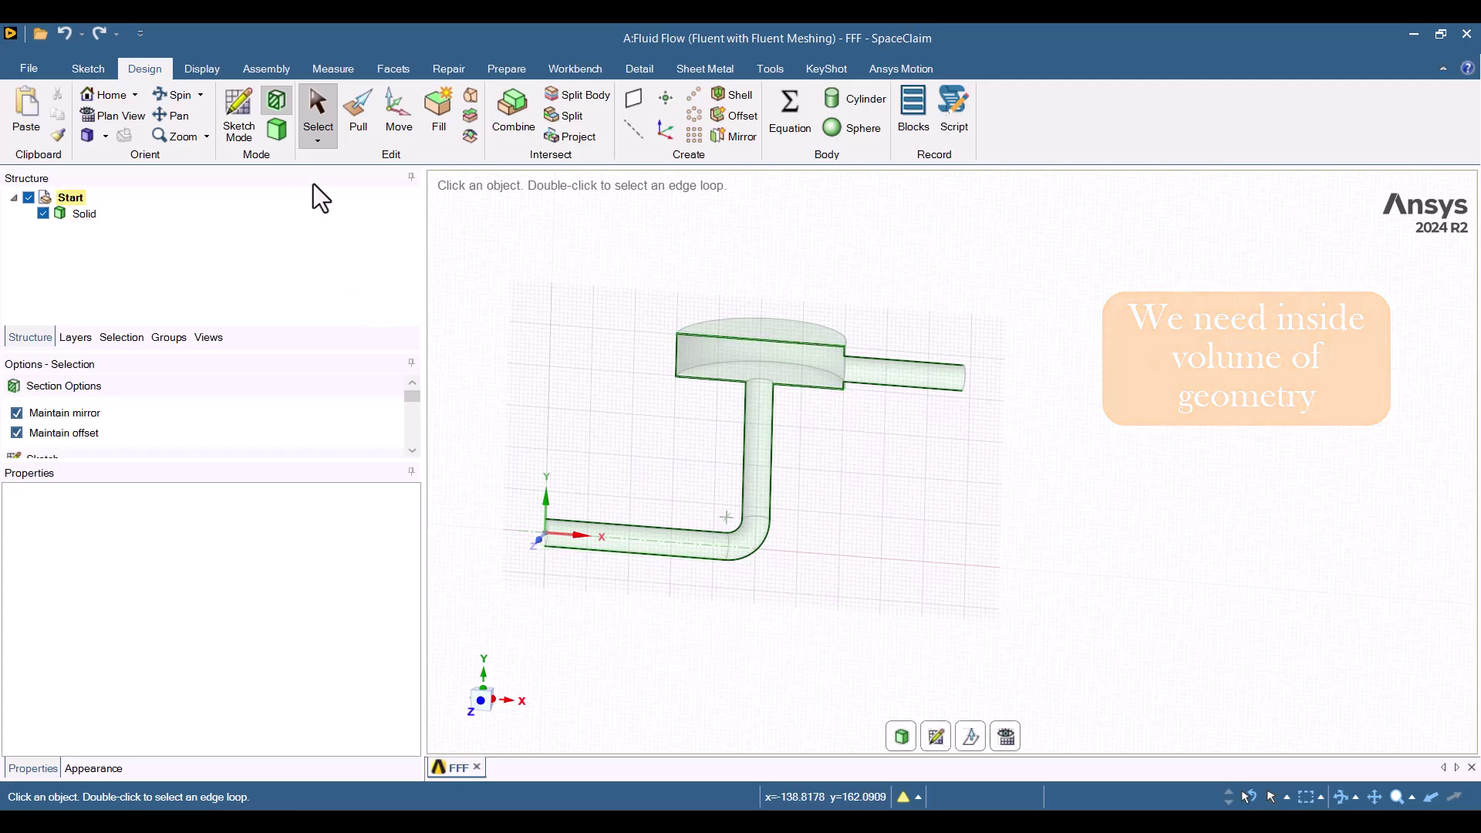
{"action": "left_click", "coordinate": [276, 129]}
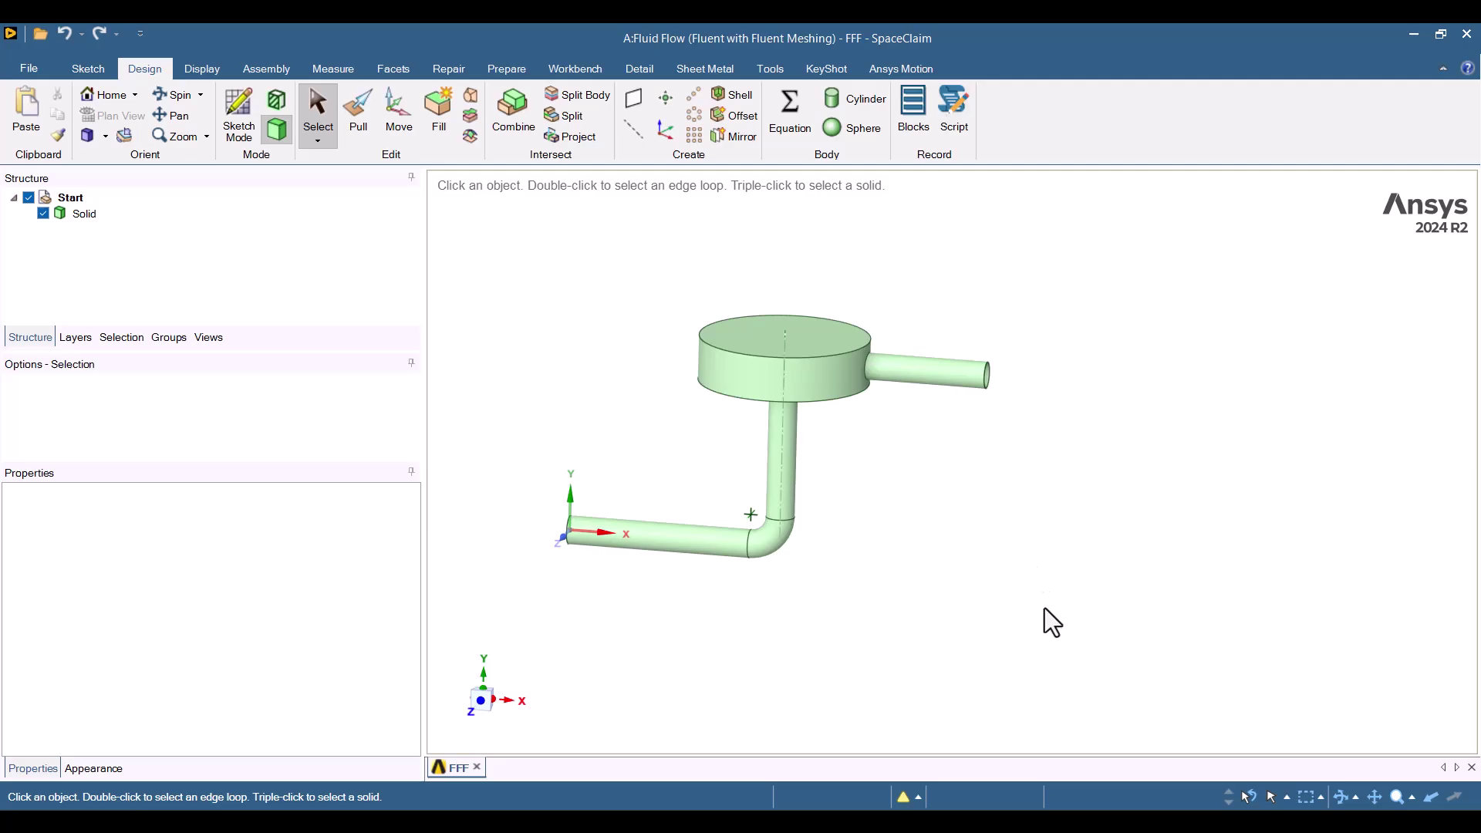
Start a Volume Extract and select the ring-shaped end face of the pipe branching off the cylinder's side.
{"action": "left_click", "coordinate": [505, 68]}
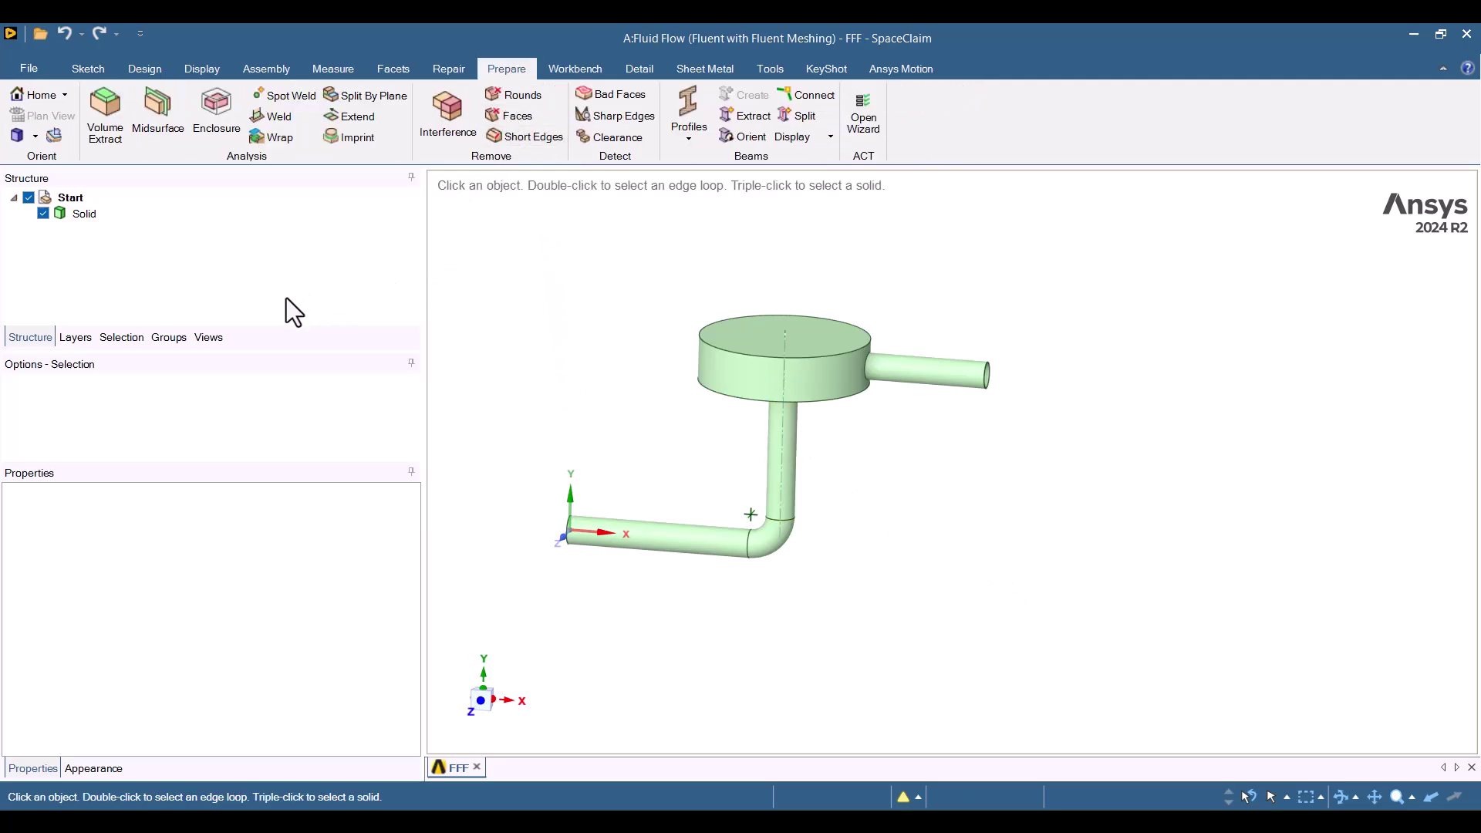
{"action": "left_click", "coordinate": [105, 112]}
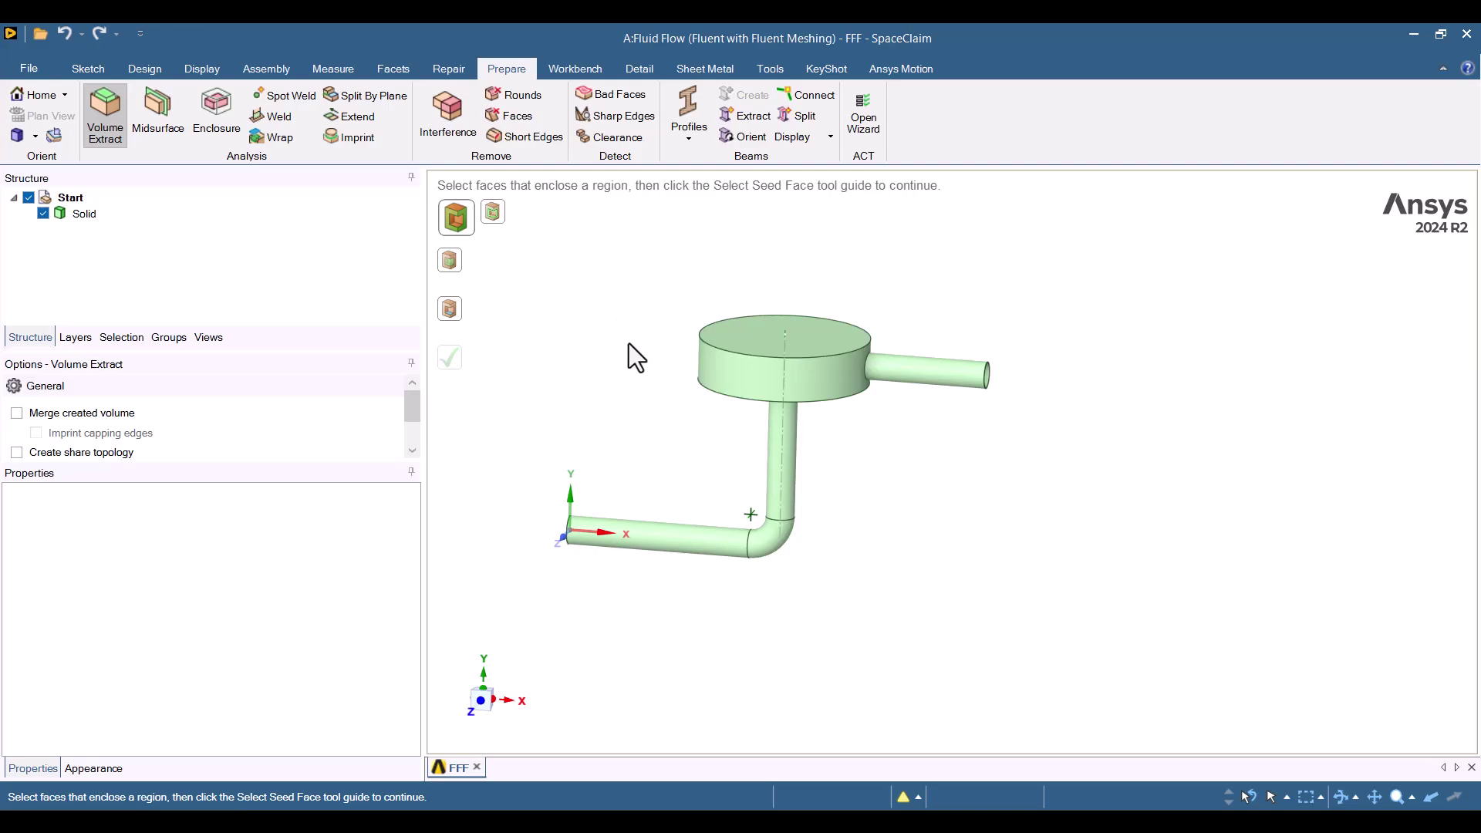
{"action": "middle_click_drag", "start_coordinate": [628, 344], "coordinate": [566, 357]}
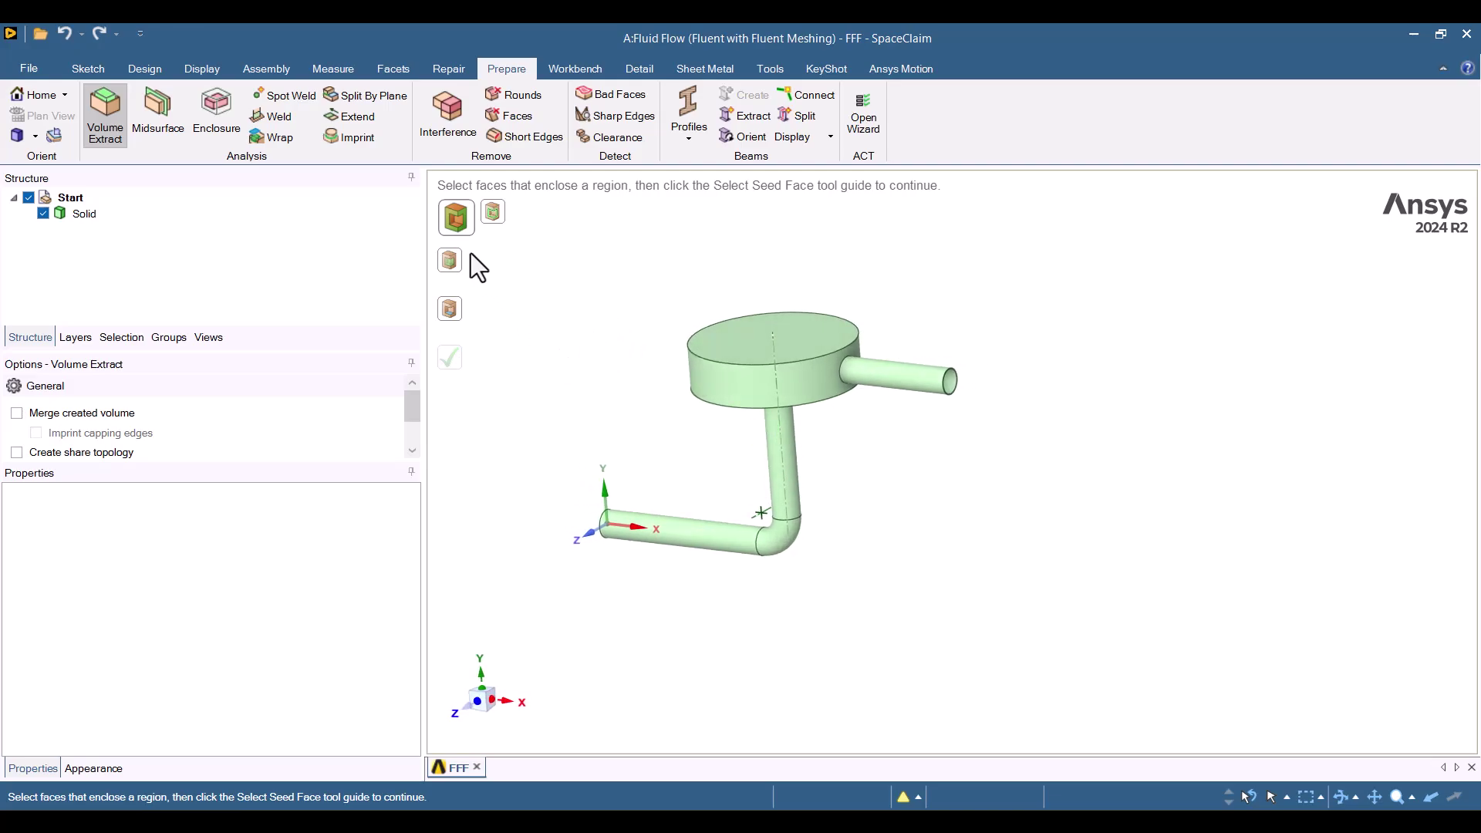
{"action": "scroll", "coordinate": [920, 405], "scroll_direction": "up", "scroll_amount": 5}
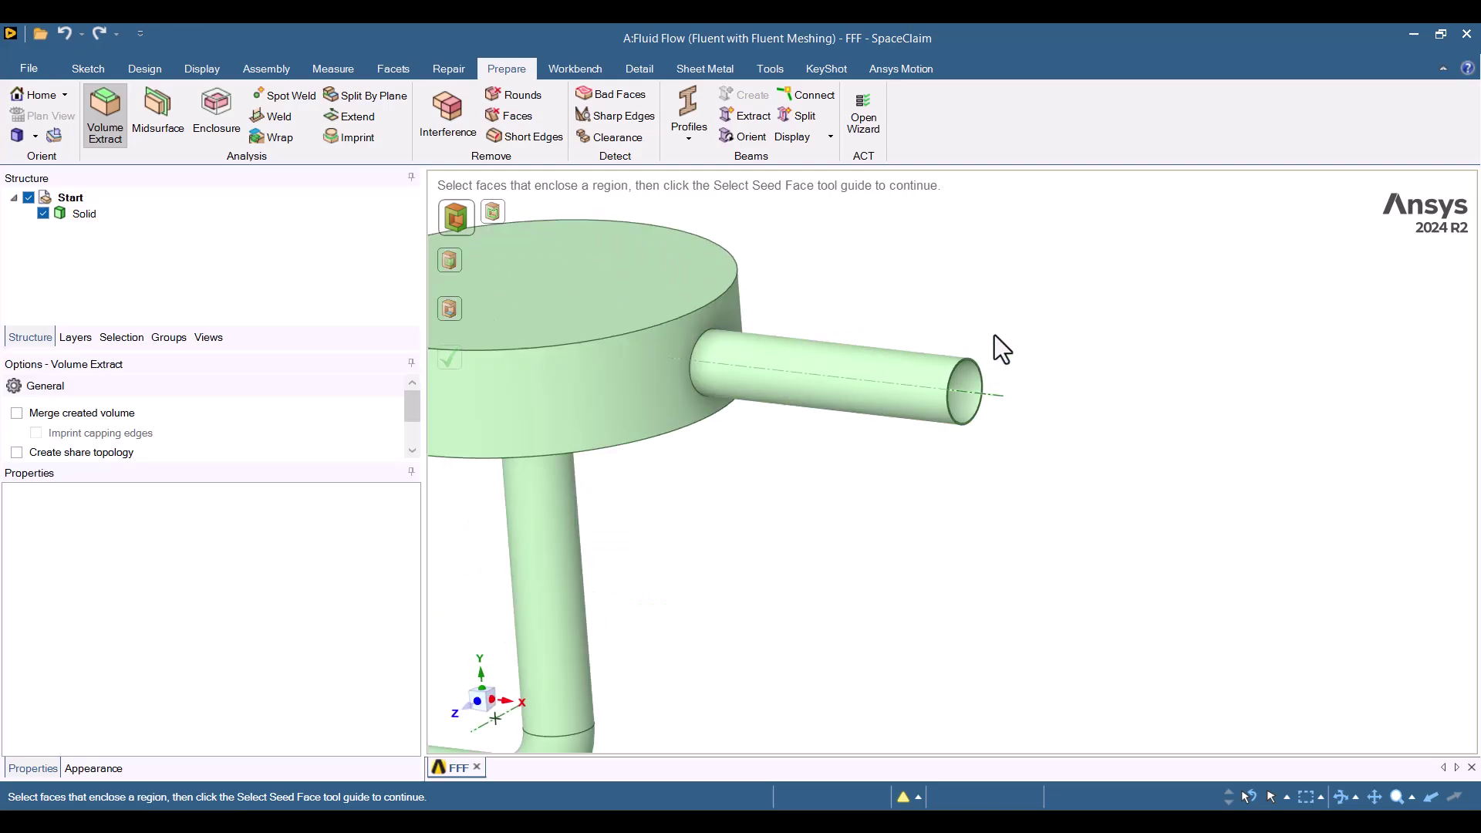
{"action": "scroll", "coordinate": [994, 335], "scroll_direction": "up", "scroll_amount": 5}
{"action": "left_click", "coordinate": [909, 331]}
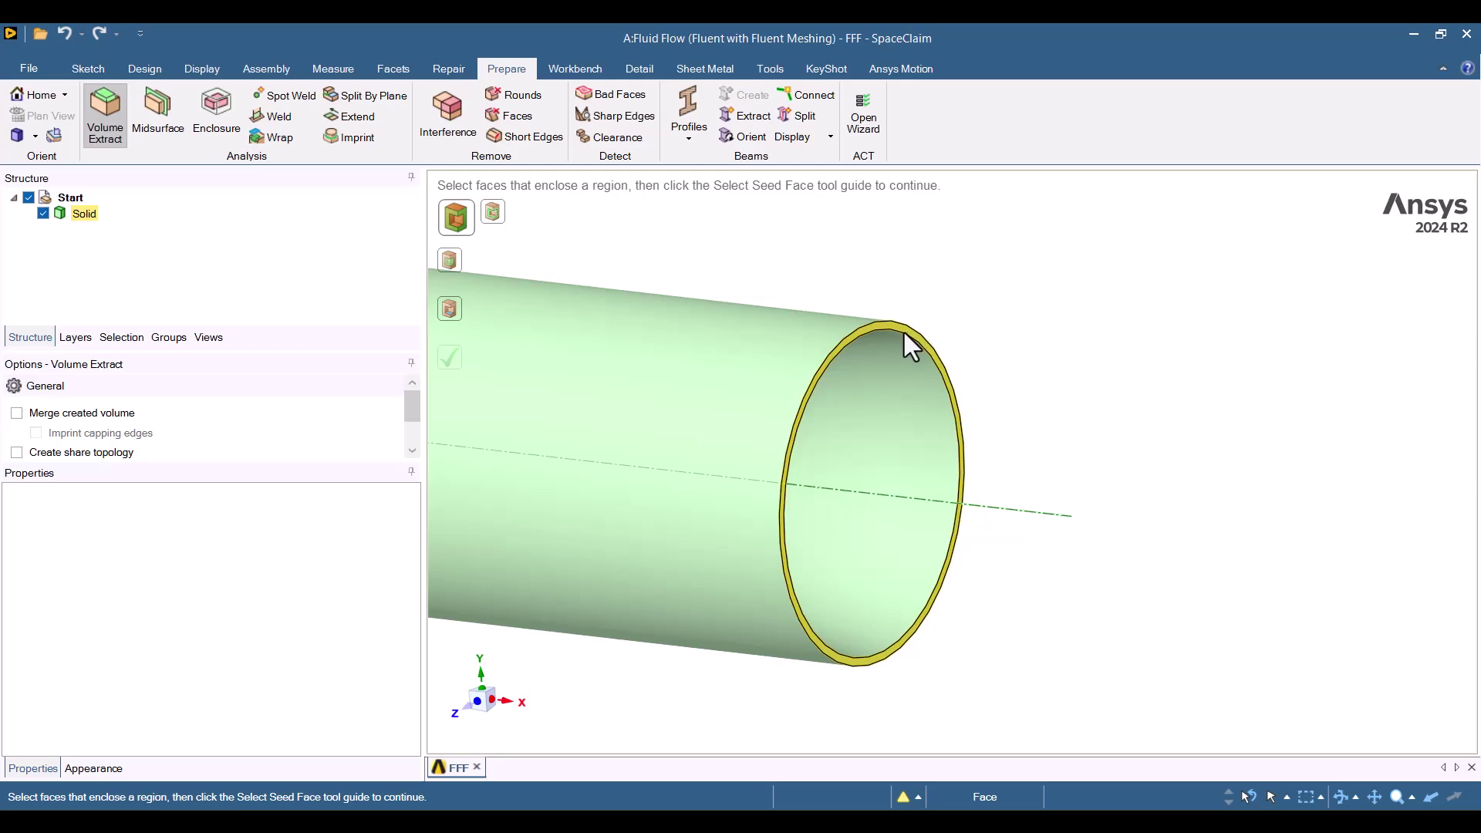
{"action": "left_click", "coordinate": [905, 332]}
Add the ring-shaped end face of the lower pipe at the origin to the enclosing faces.
{"action": "scroll", "coordinate": [1163, 413], "scroll_direction": "down", "scroll_amount": 8}
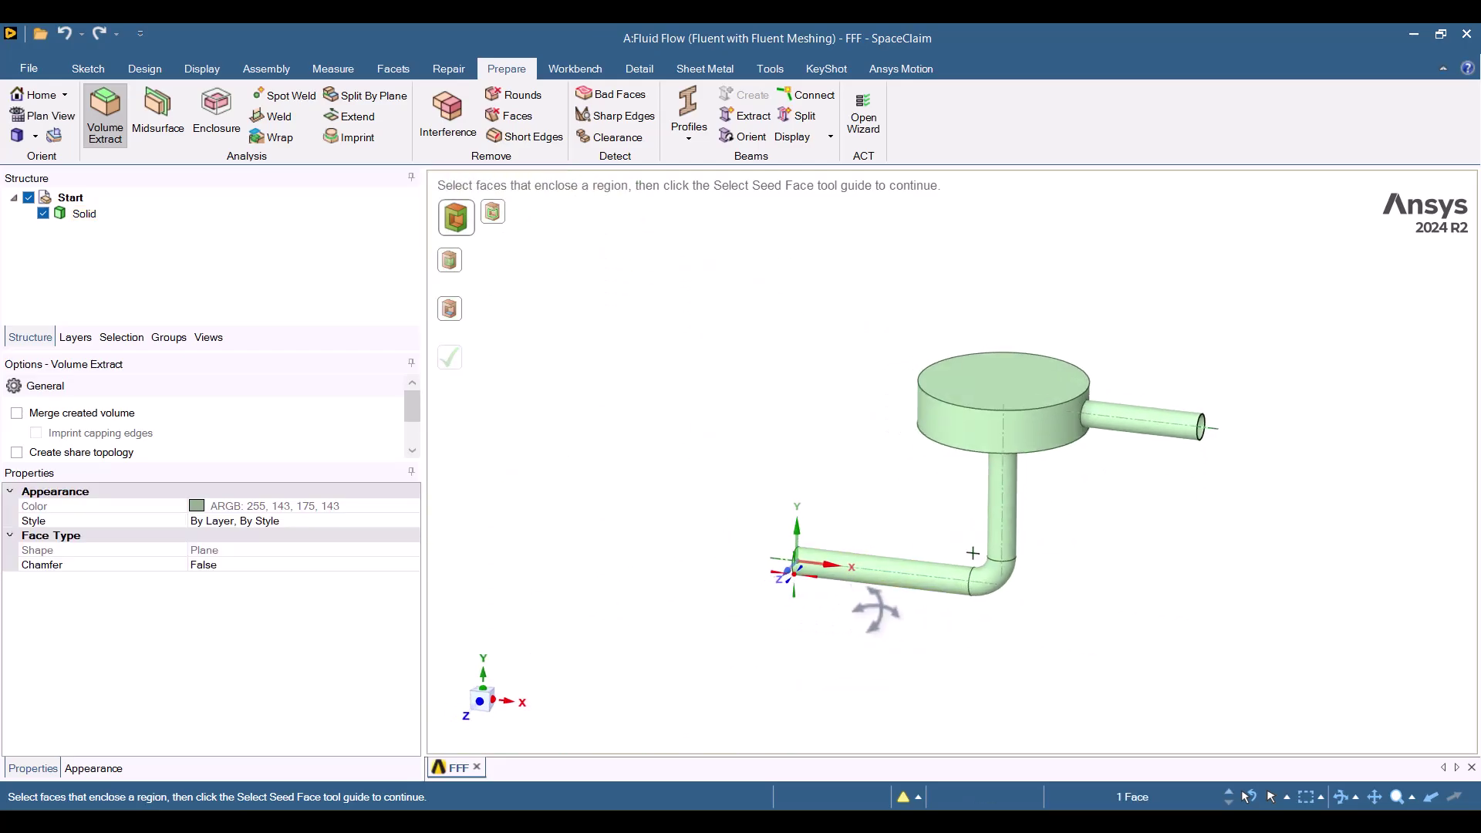
{"action": "middle_click_drag", "start_coordinate": [875, 610], "coordinate": [748, 596]}
{"action": "scroll", "coordinate": [835, 518], "scroll_direction": "up", "scroll_amount": 8}
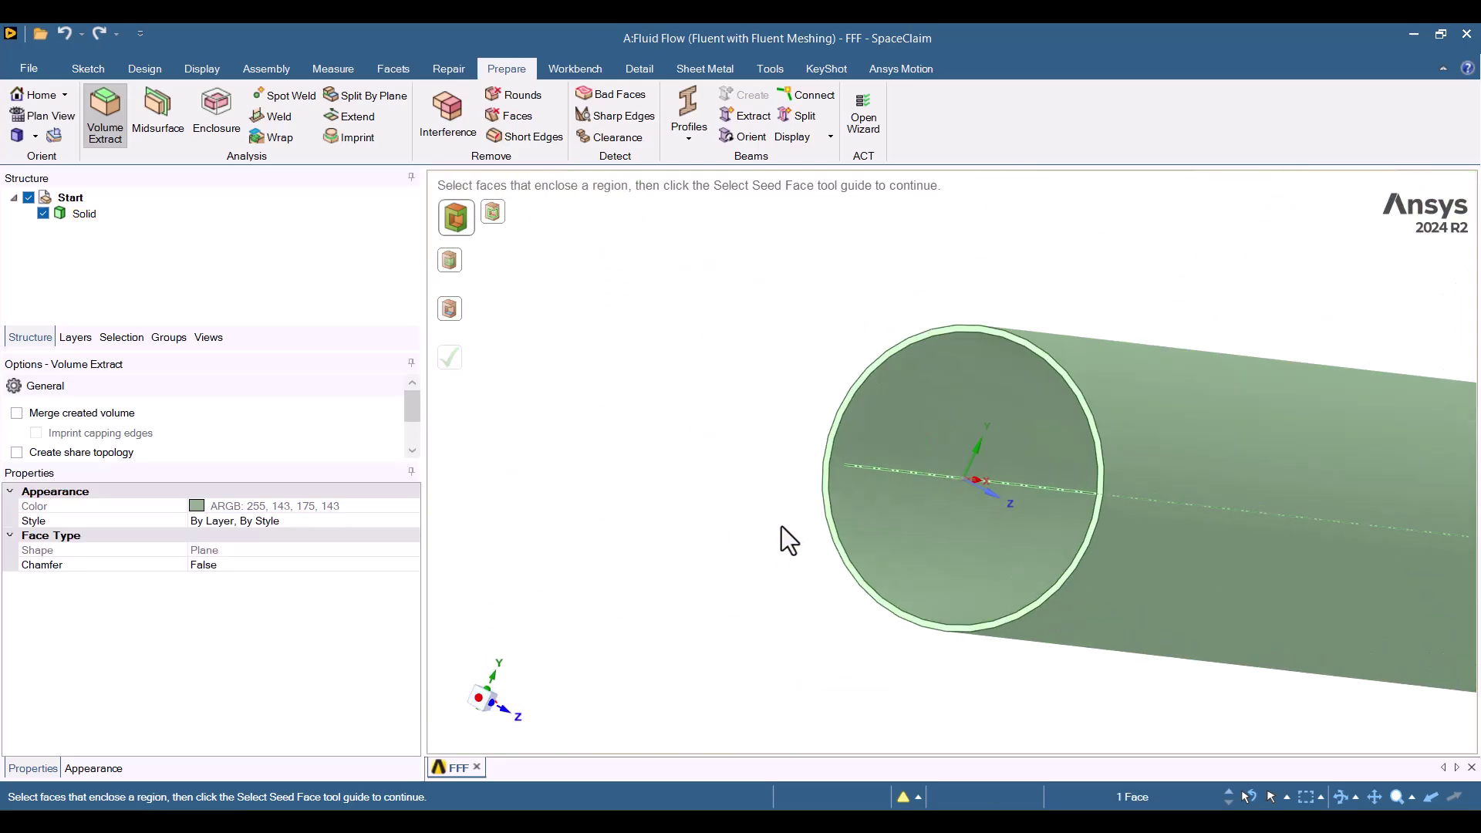
{"action": "left_click", "coordinate": [829, 451]}
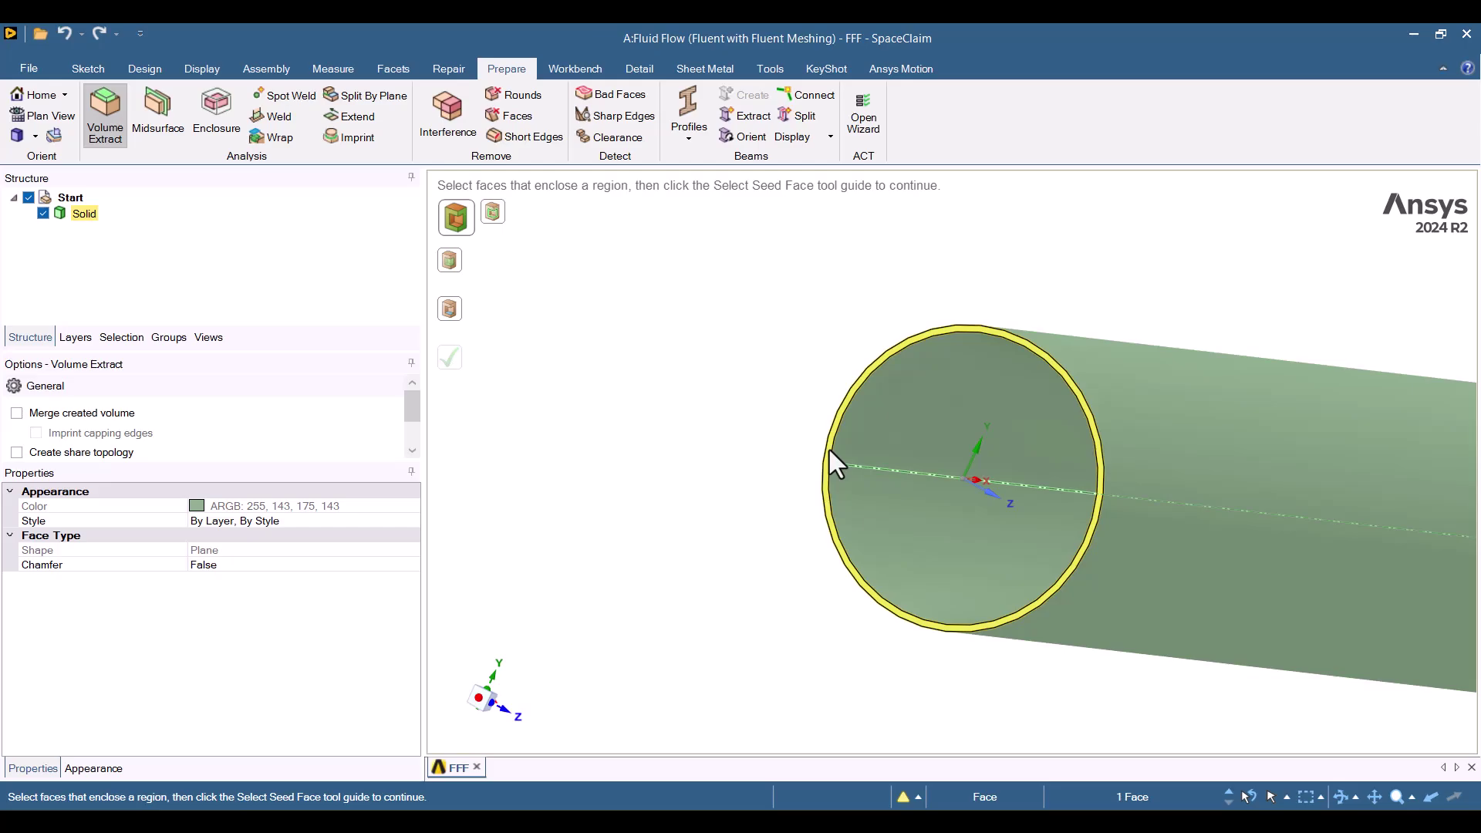
{"action": "left_click", "coordinate": [830, 451], "text": "ctrl"}
Use the inner wall of the lower horizontal pipe as the seed face and complete the extraction of the internal volume.
{"action": "scroll", "coordinate": [720, 506], "scroll_direction": "down", "scroll_amount": 5}
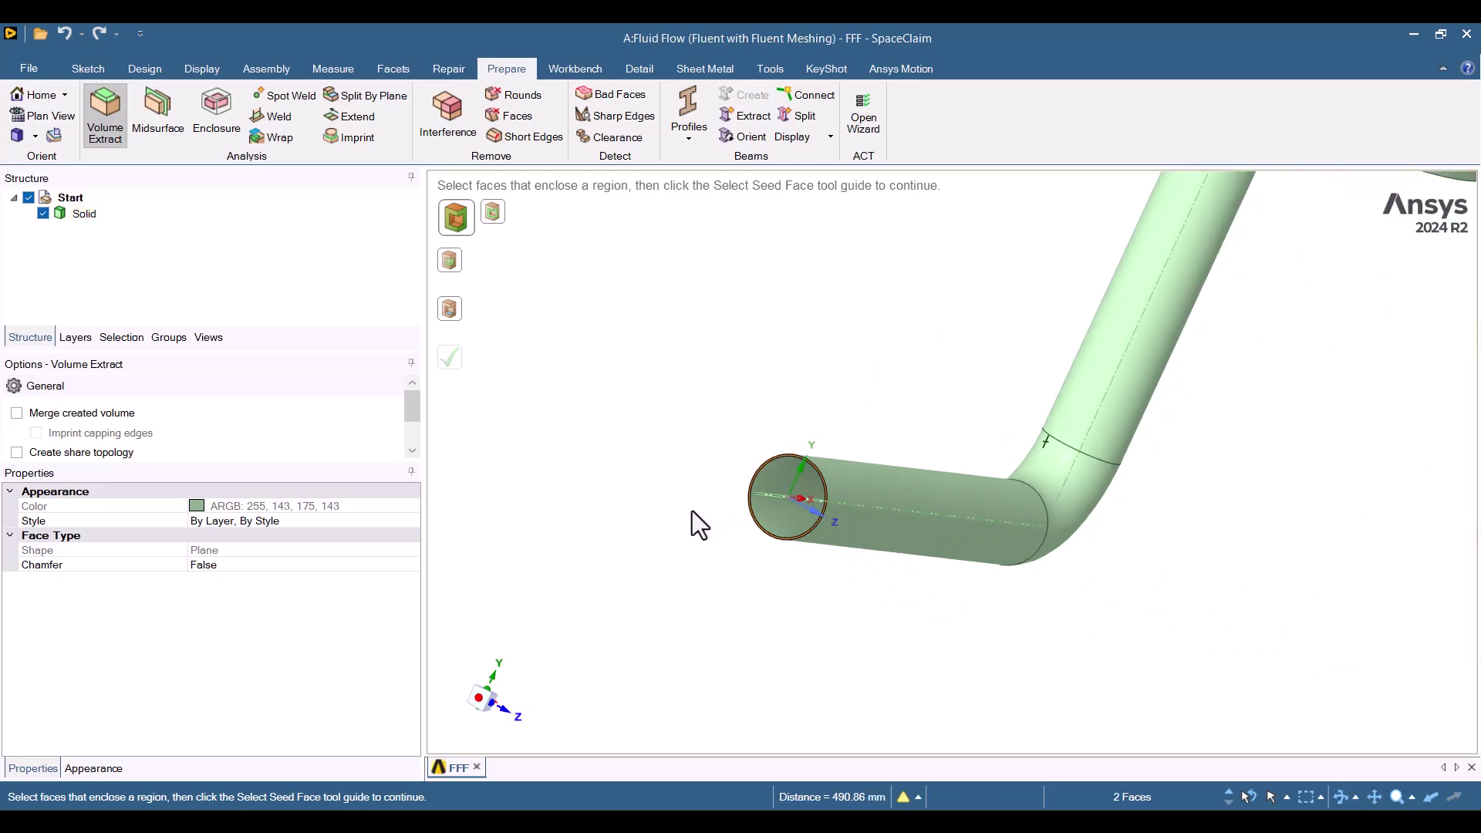
{"action": "left_click", "coordinate": [452, 311]}
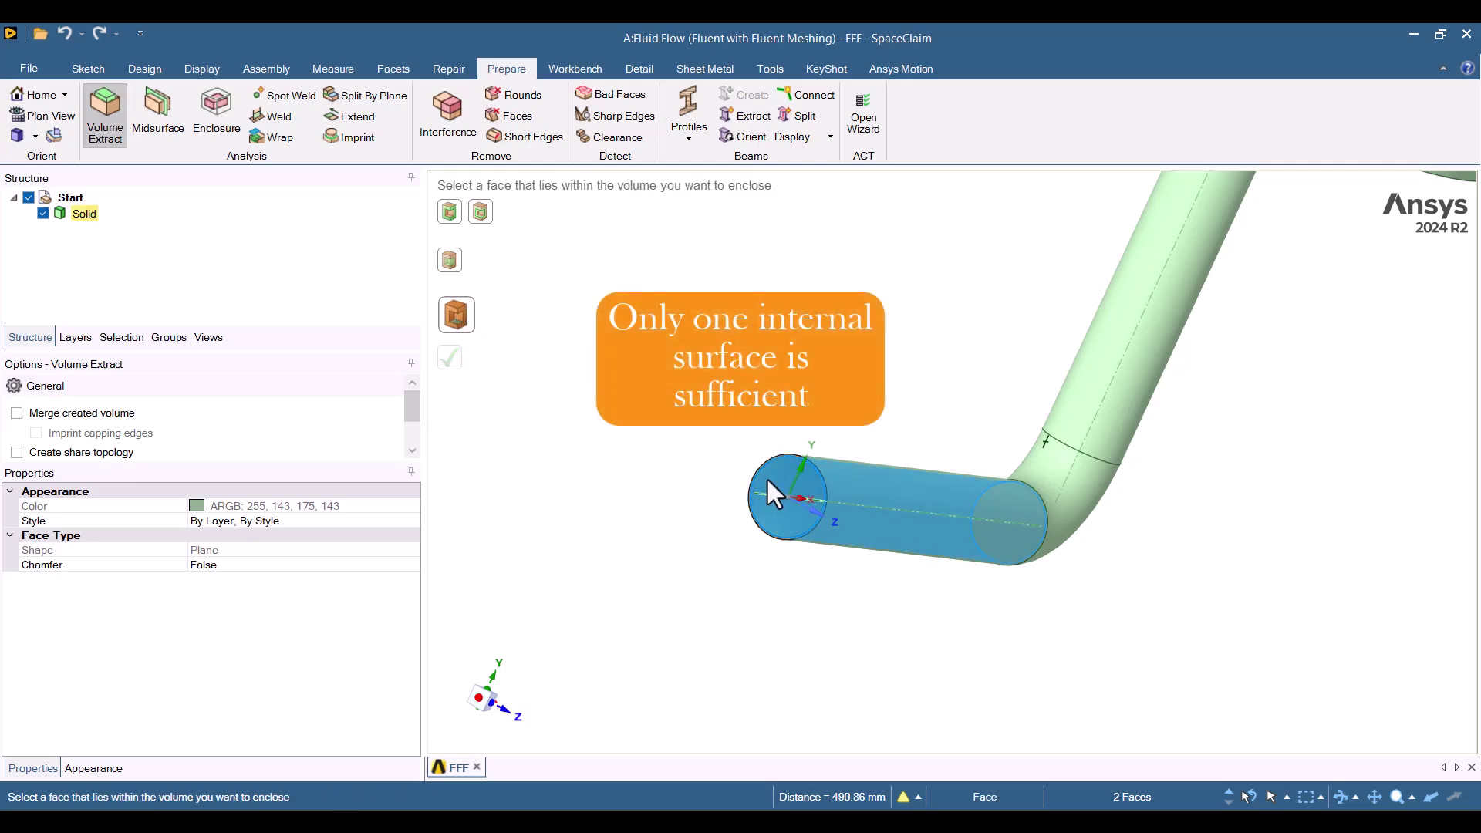
{"action": "left_click", "coordinate": [776, 497]}
{"action": "scroll", "coordinate": [788, 529], "scroll_direction": "down", "scroll_amount": 3}
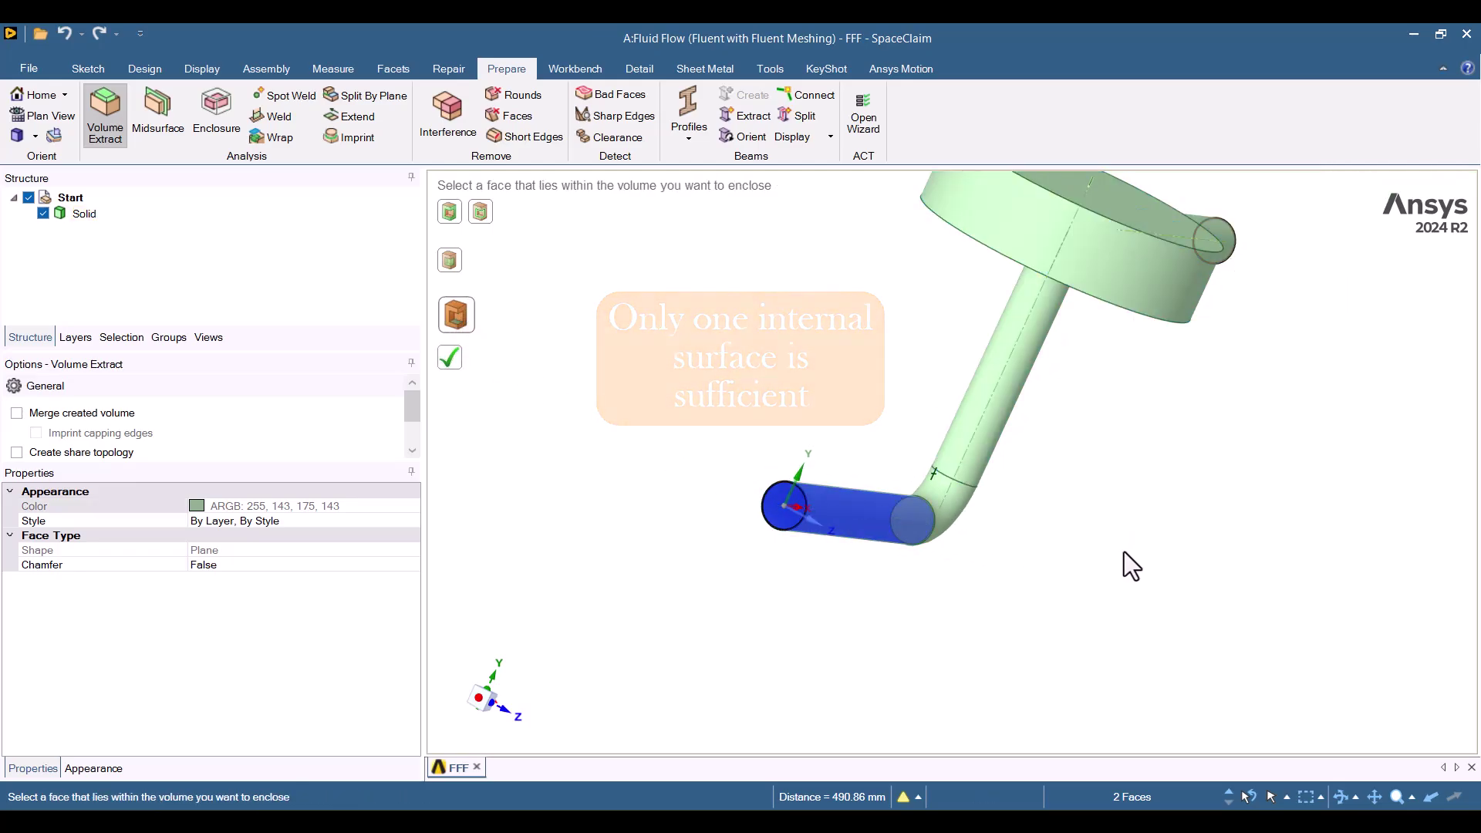
{"action": "middle_click_drag", "start_coordinate": [1125, 554], "coordinate": [1150, 410]}
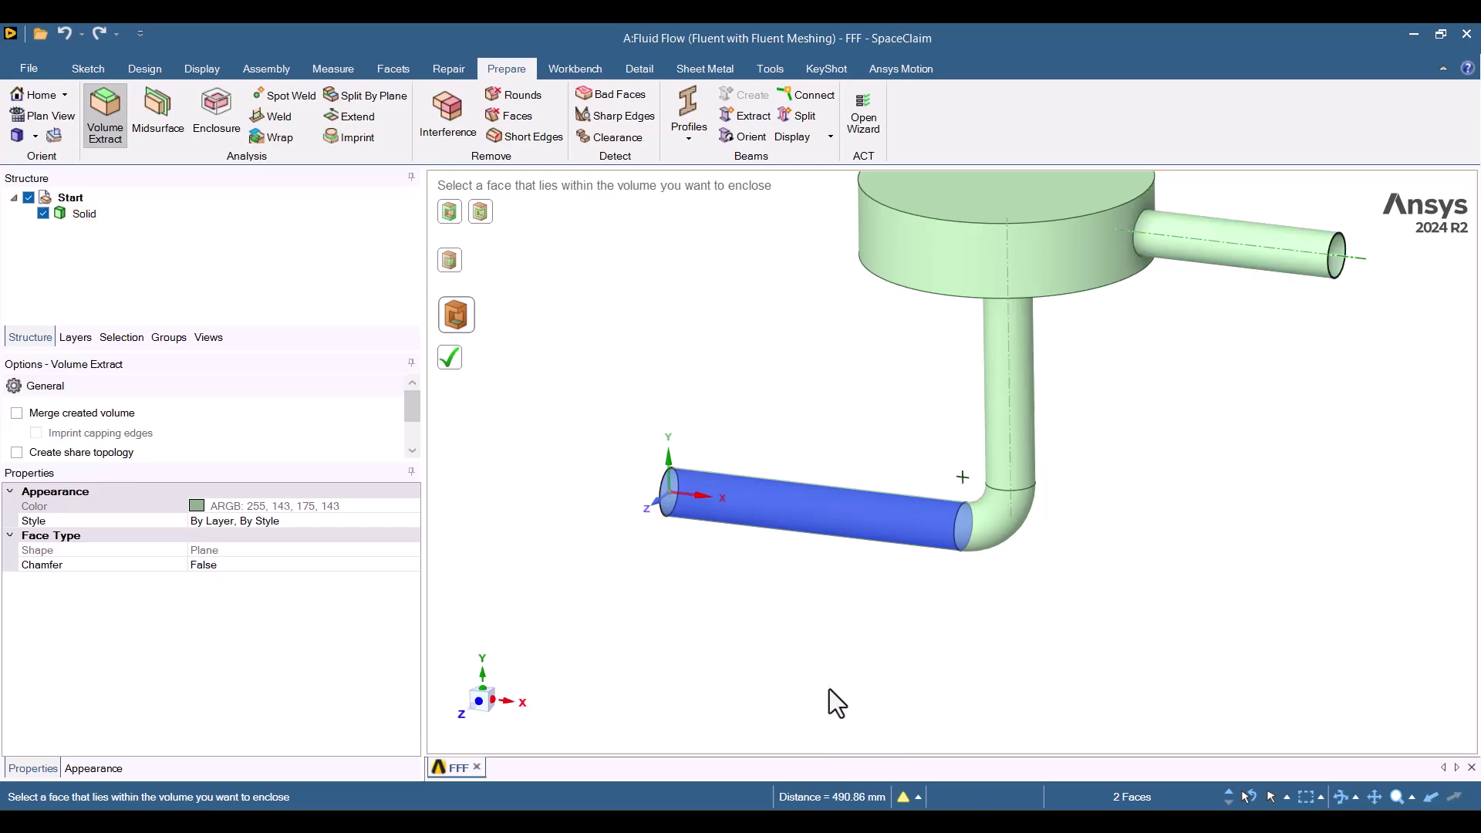
{"action": "left_click", "coordinate": [457, 366]}
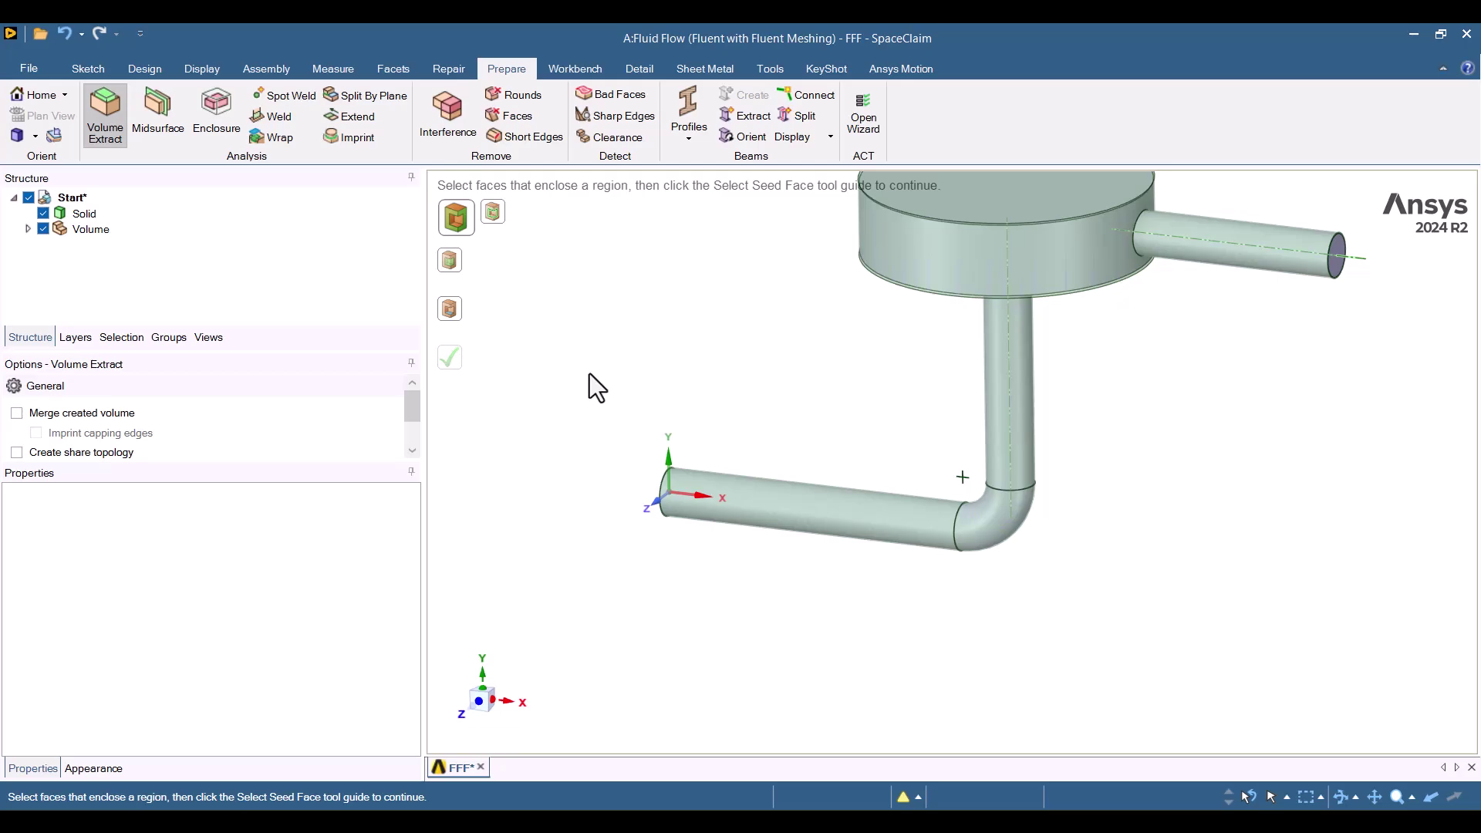
{"action": "middle_click_drag", "start_coordinate": [590, 374], "coordinate": [770, 345]}
{"action": "middle_click_drag", "start_coordinate": [1088, 507], "coordinate": [1325, 331]}
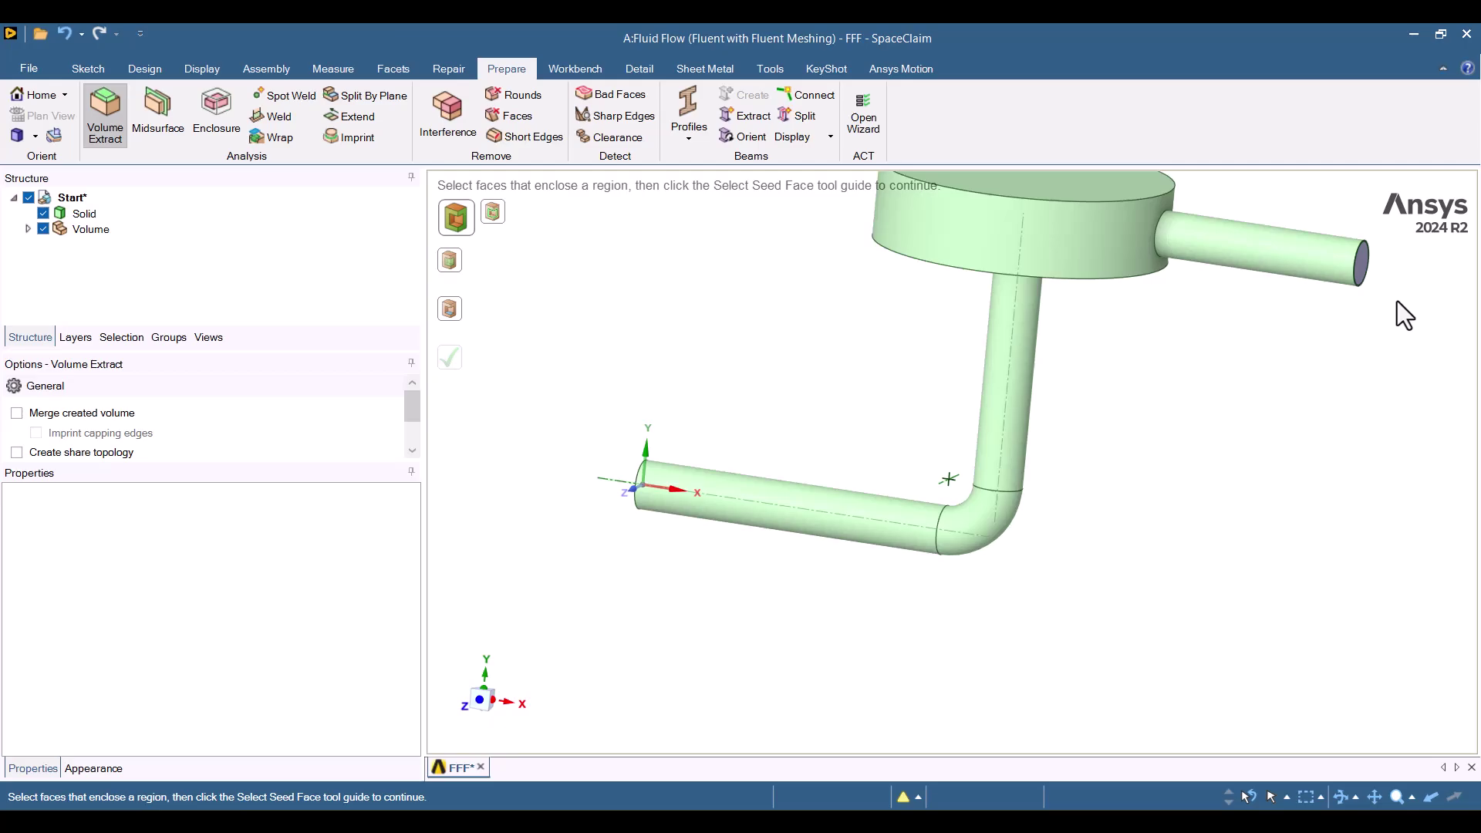
{"action": "key", "text": "Escape"}
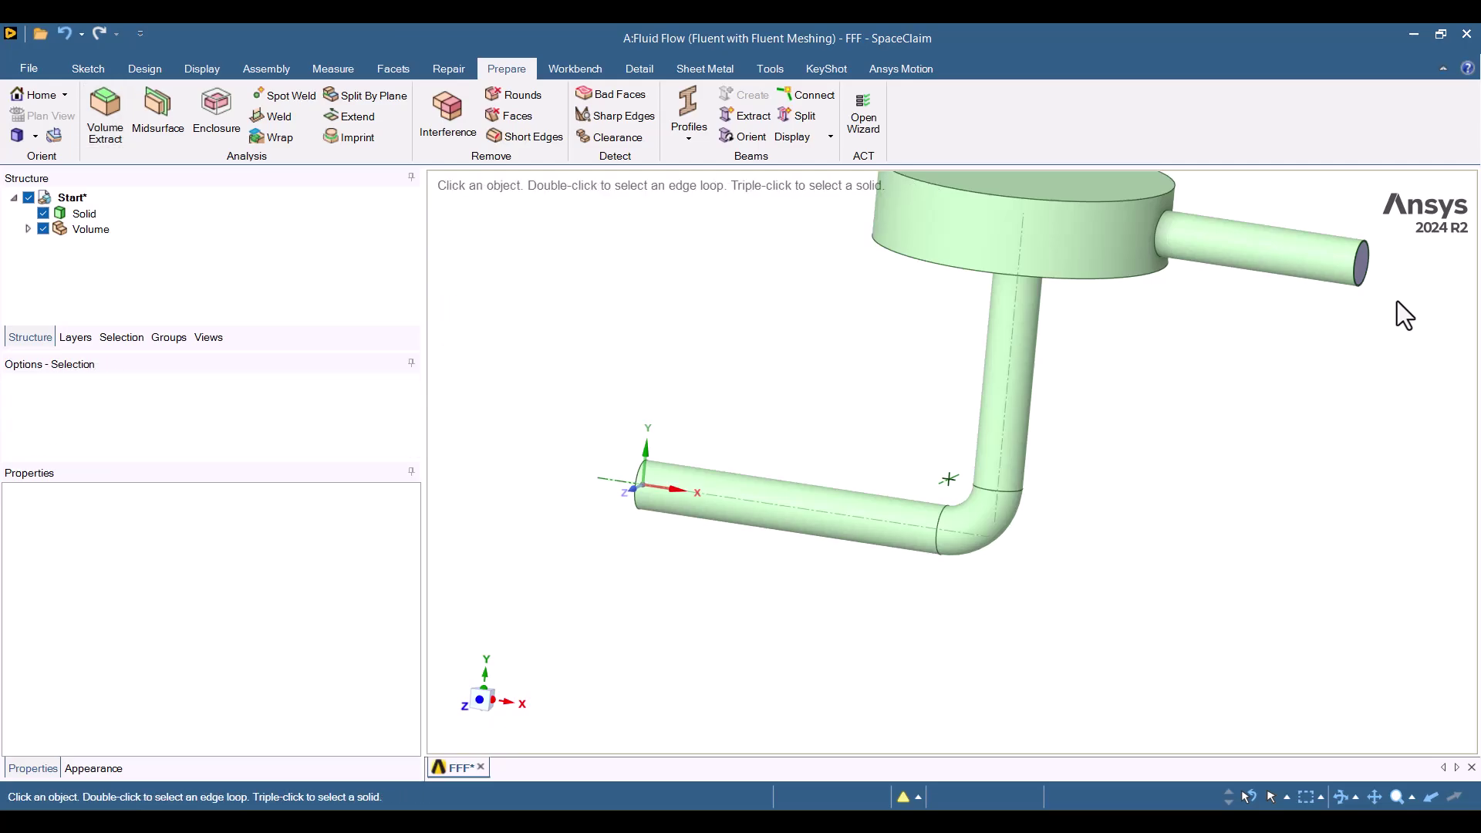
Rename the extracted body inside the Volume component as Fluid.
{"action": "left_click", "coordinate": [91, 229]}
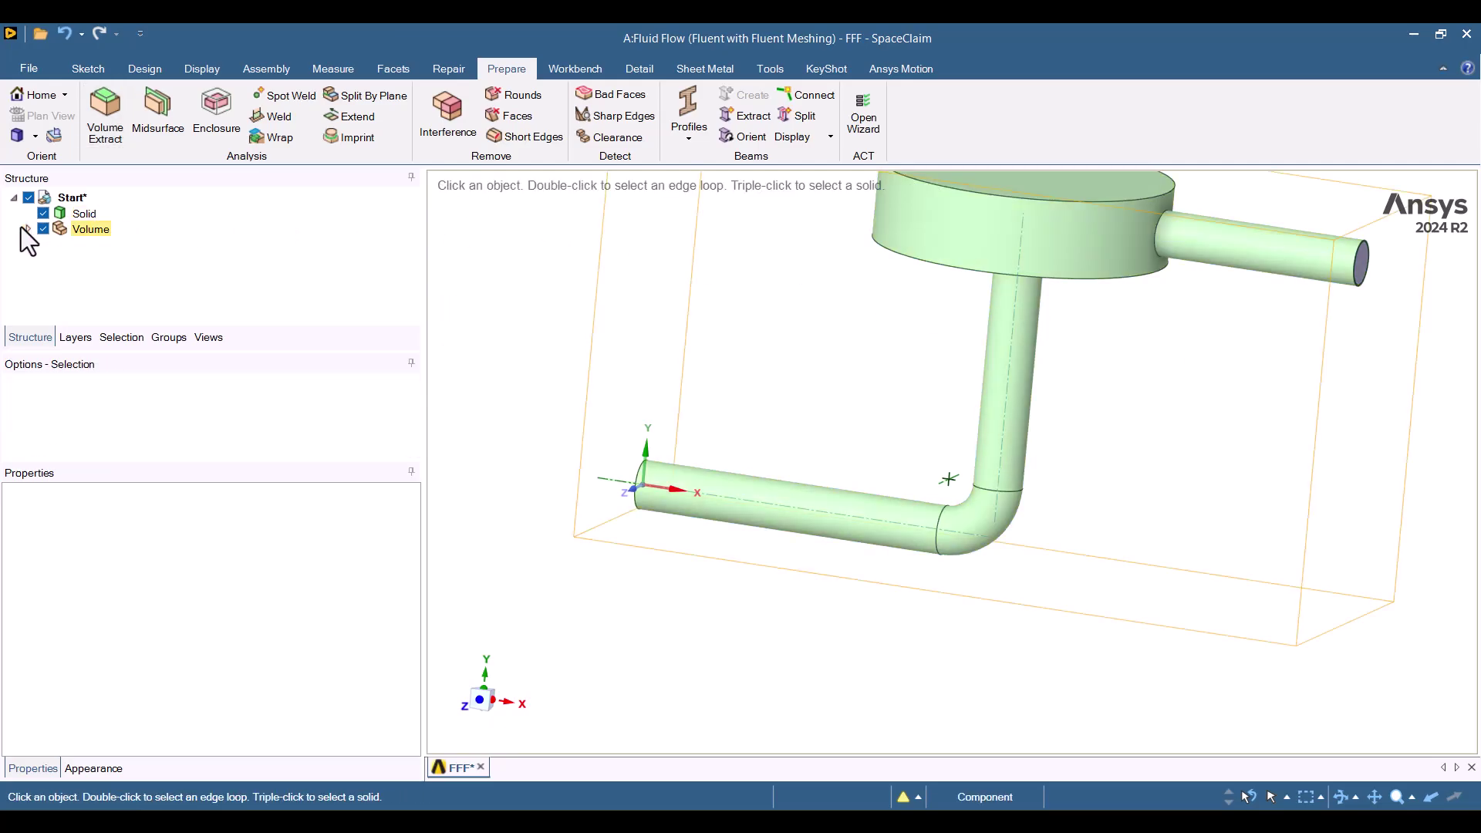
{"action": "left_click", "coordinate": [23, 230]}
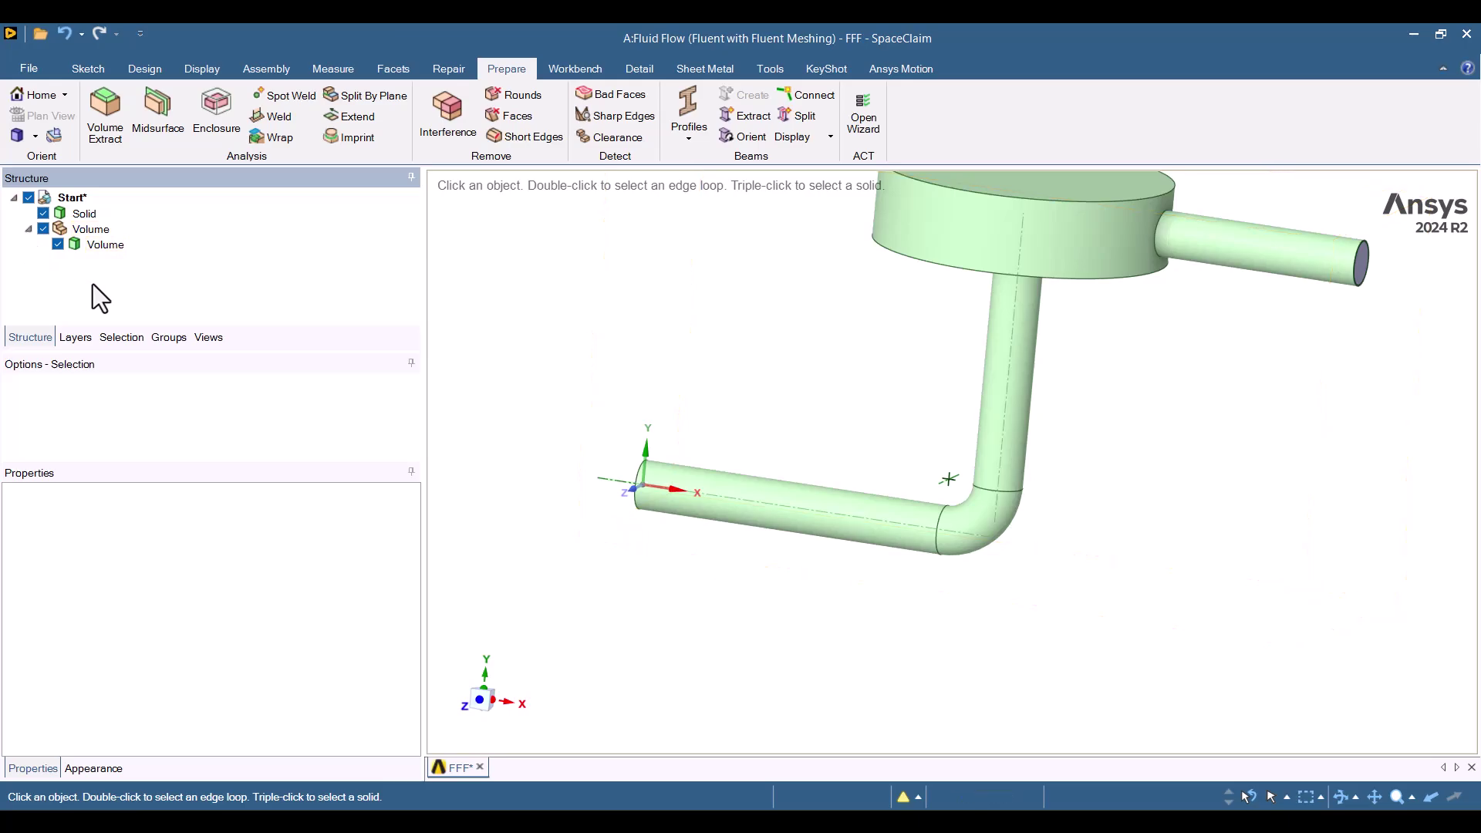
{"action": "left_click", "coordinate": [105, 245]}
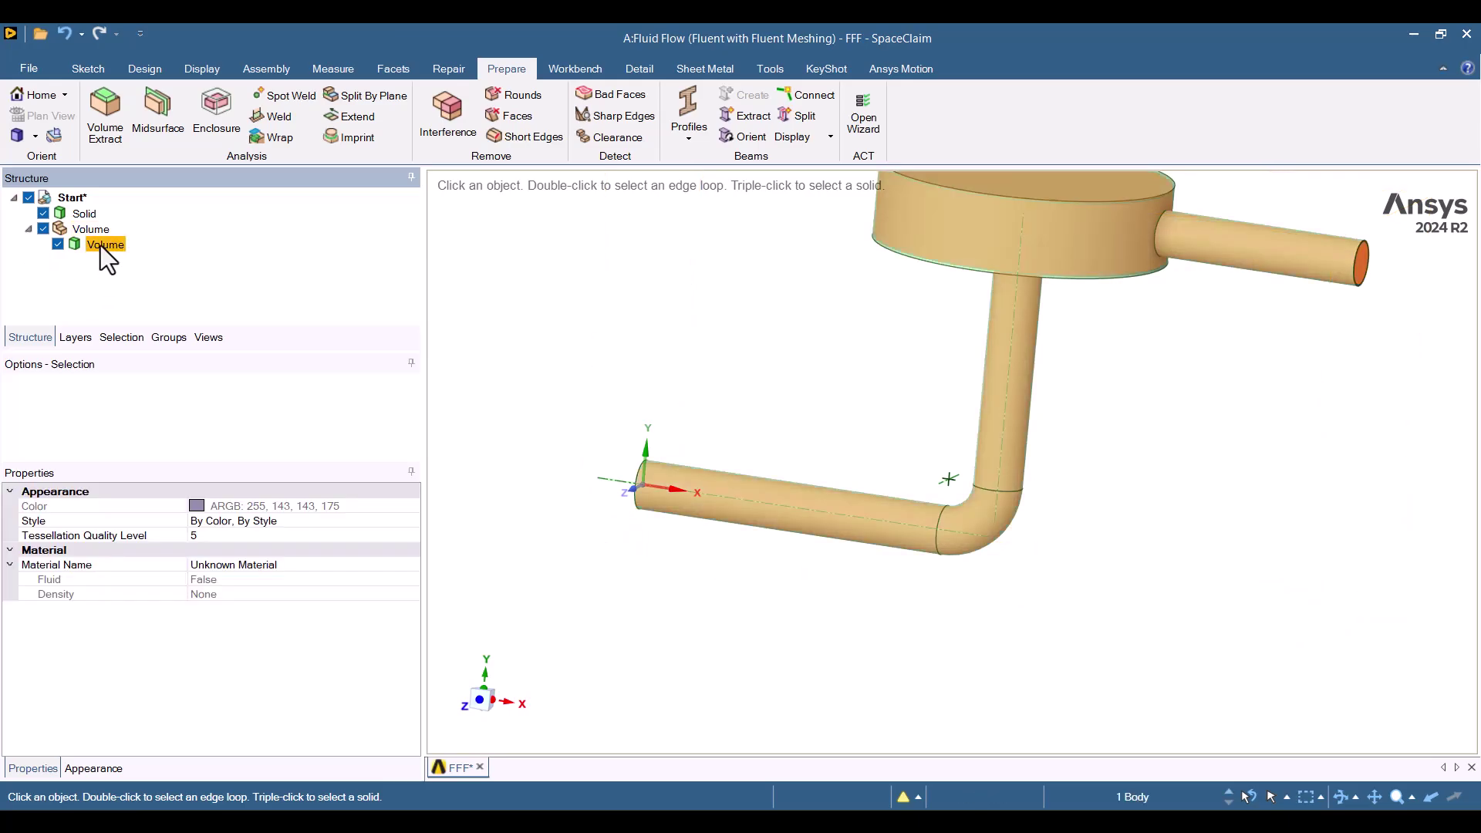
{"action": "right_click", "coordinate": [100, 247]}
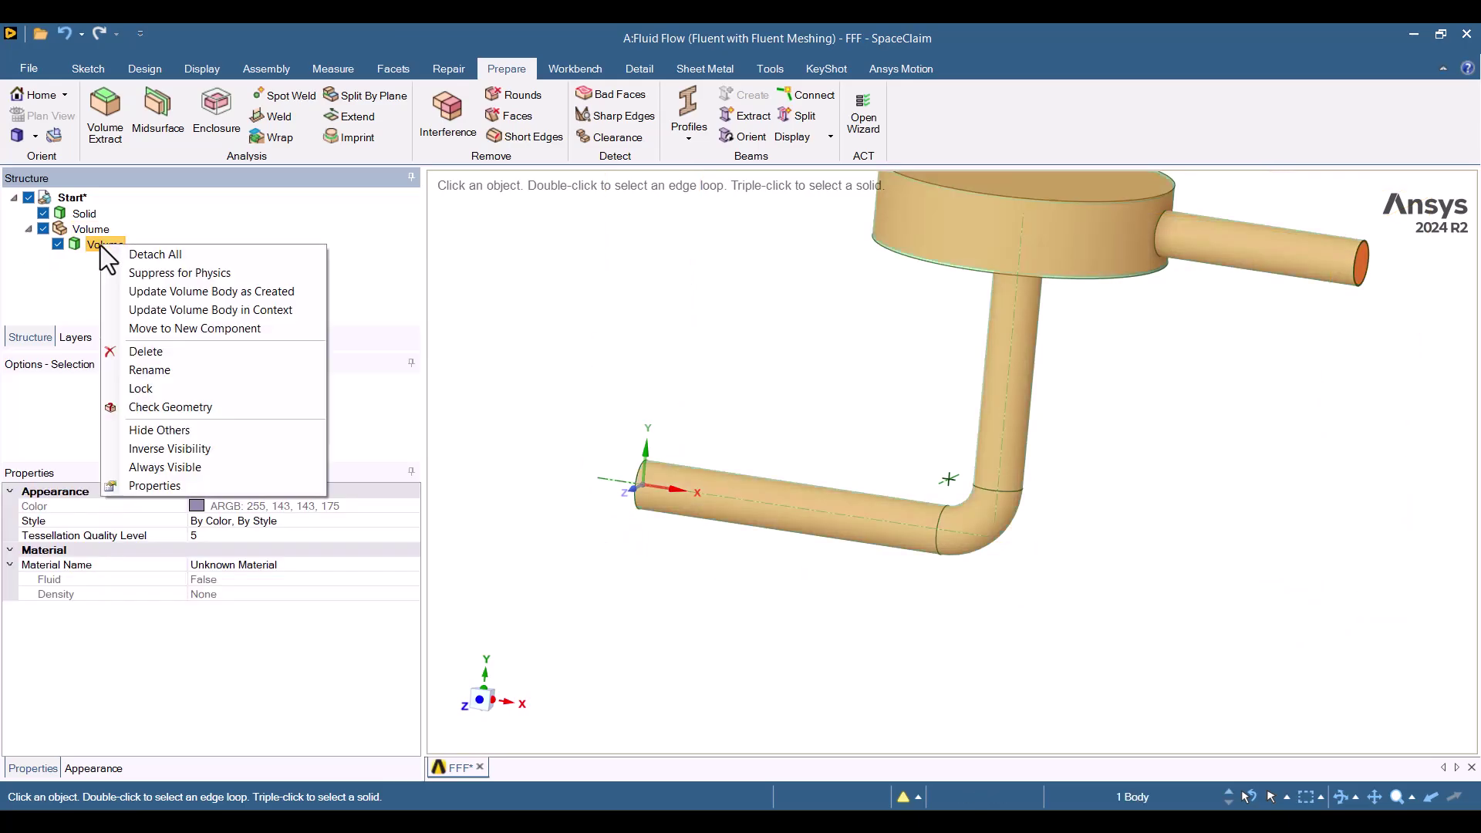
{"action": "left_click", "coordinate": [136, 367]}
{"action": "type", "text": "Fluid"}
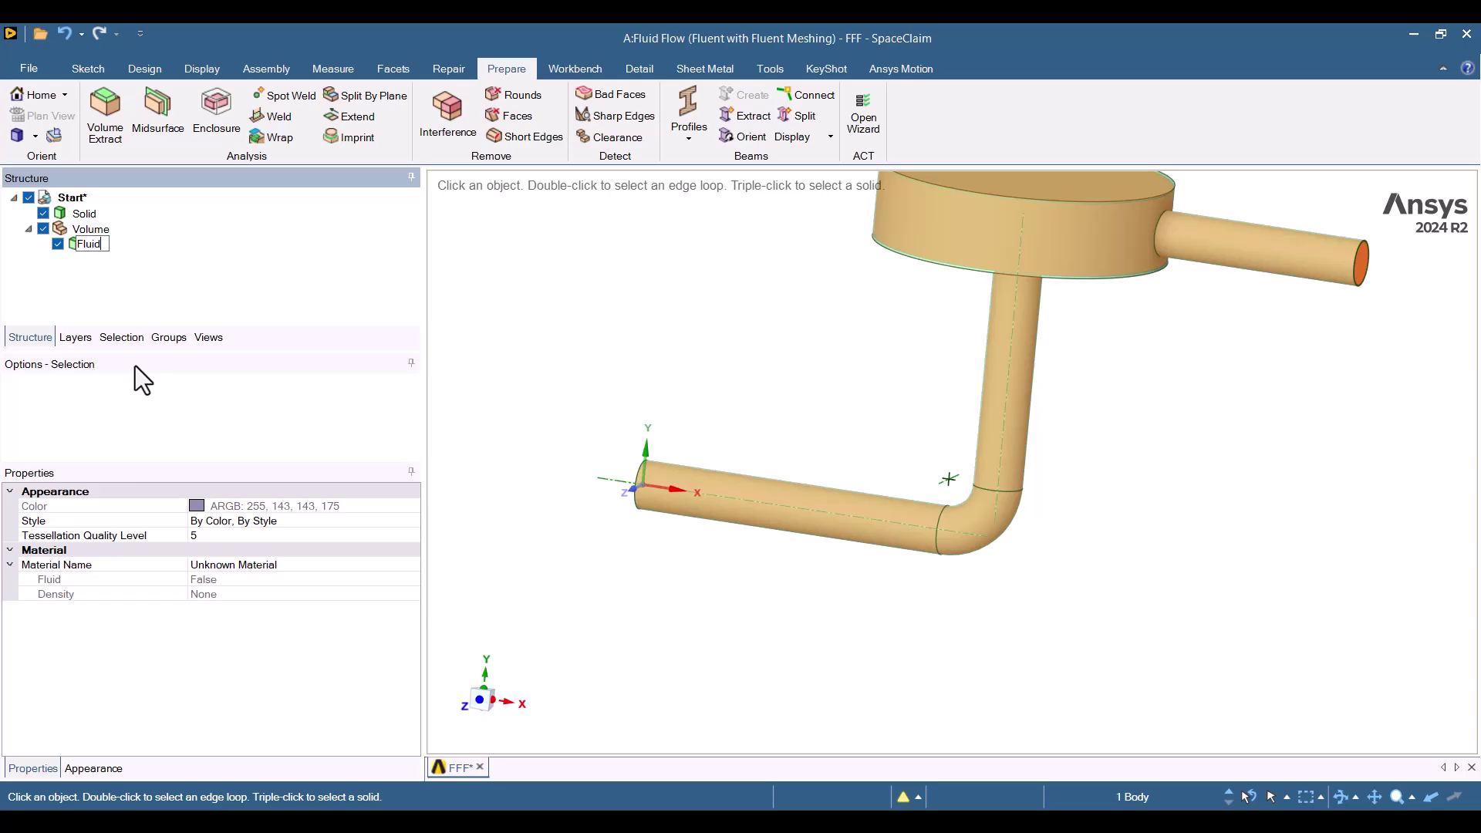
{"action": "key", "text": "Return"}
{"action": "left_click", "coordinate": [636, 368]}
Create a named selection called Inlet from the fluid's circular end face on the pipe branching off the cylinder's side.
{"action": "middle_click_drag", "start_coordinate": [636, 368], "coordinate": [737, 369]}
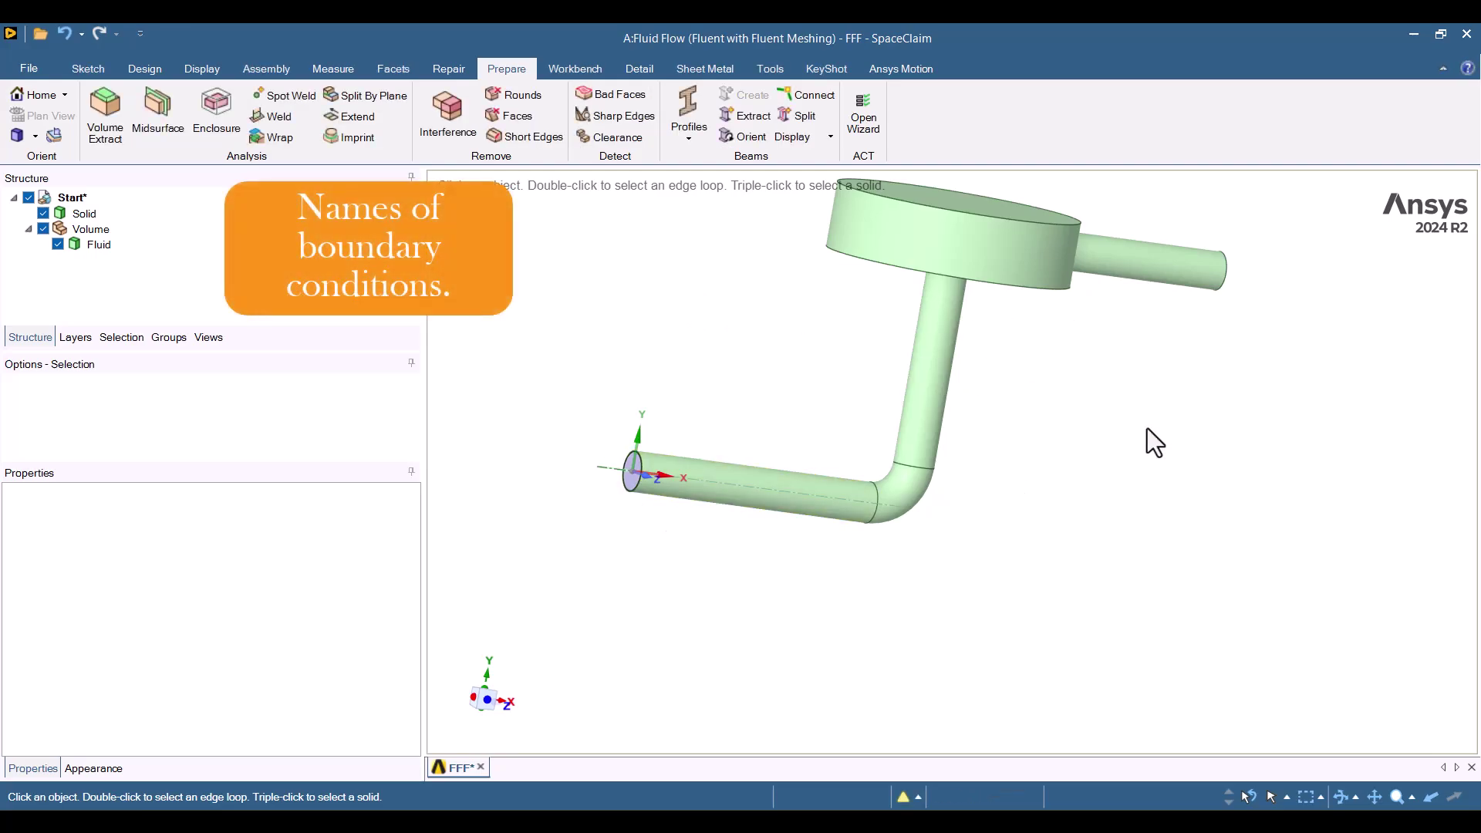
{"action": "middle_click_drag", "start_coordinate": [1146, 430], "coordinate": [1128, 291]}
{"action": "left_click", "coordinate": [1213, 274]}
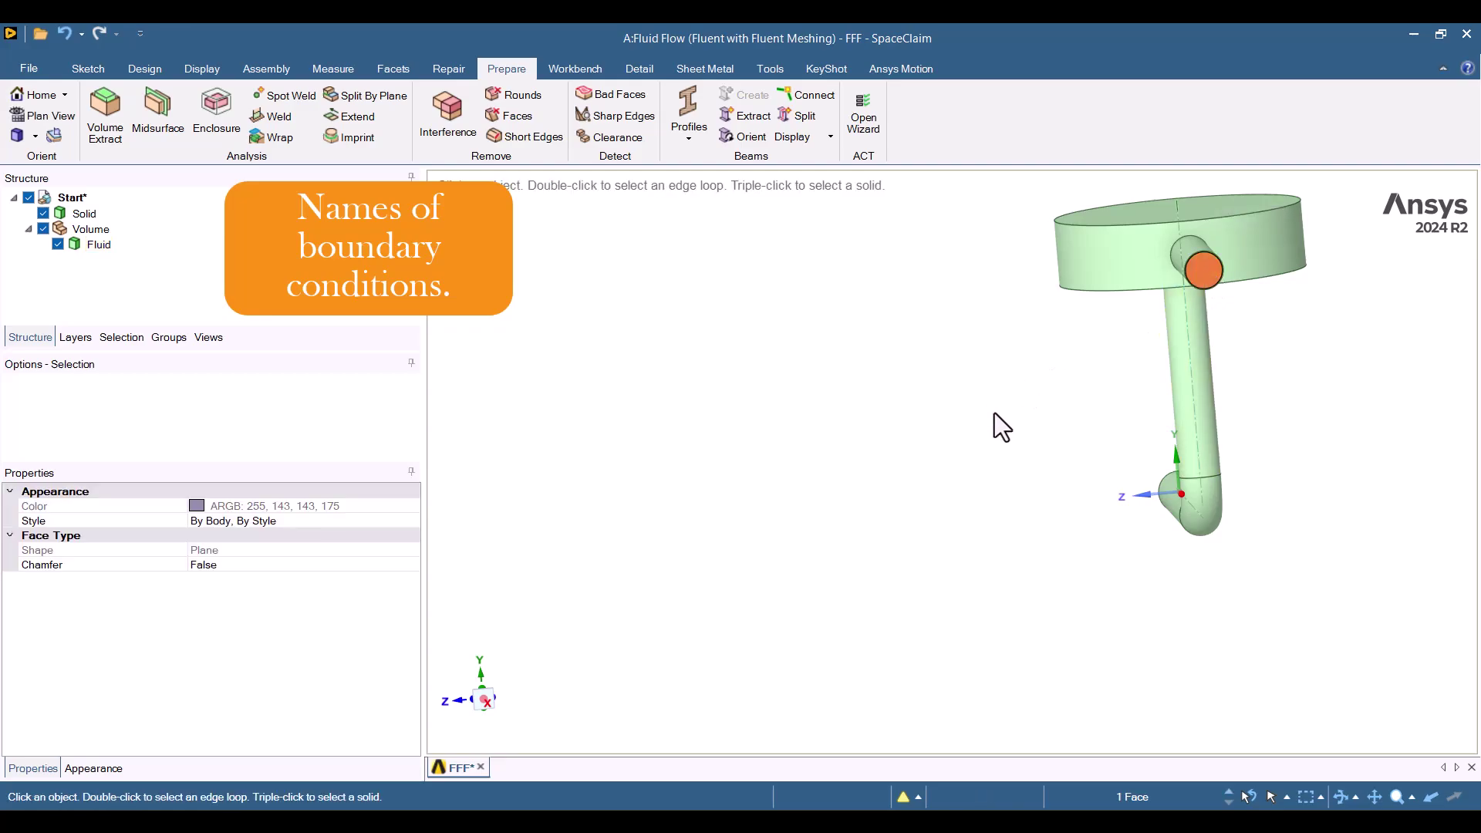
{"action": "middle_click_drag", "start_coordinate": [995, 415], "coordinate": [1074, 430]}
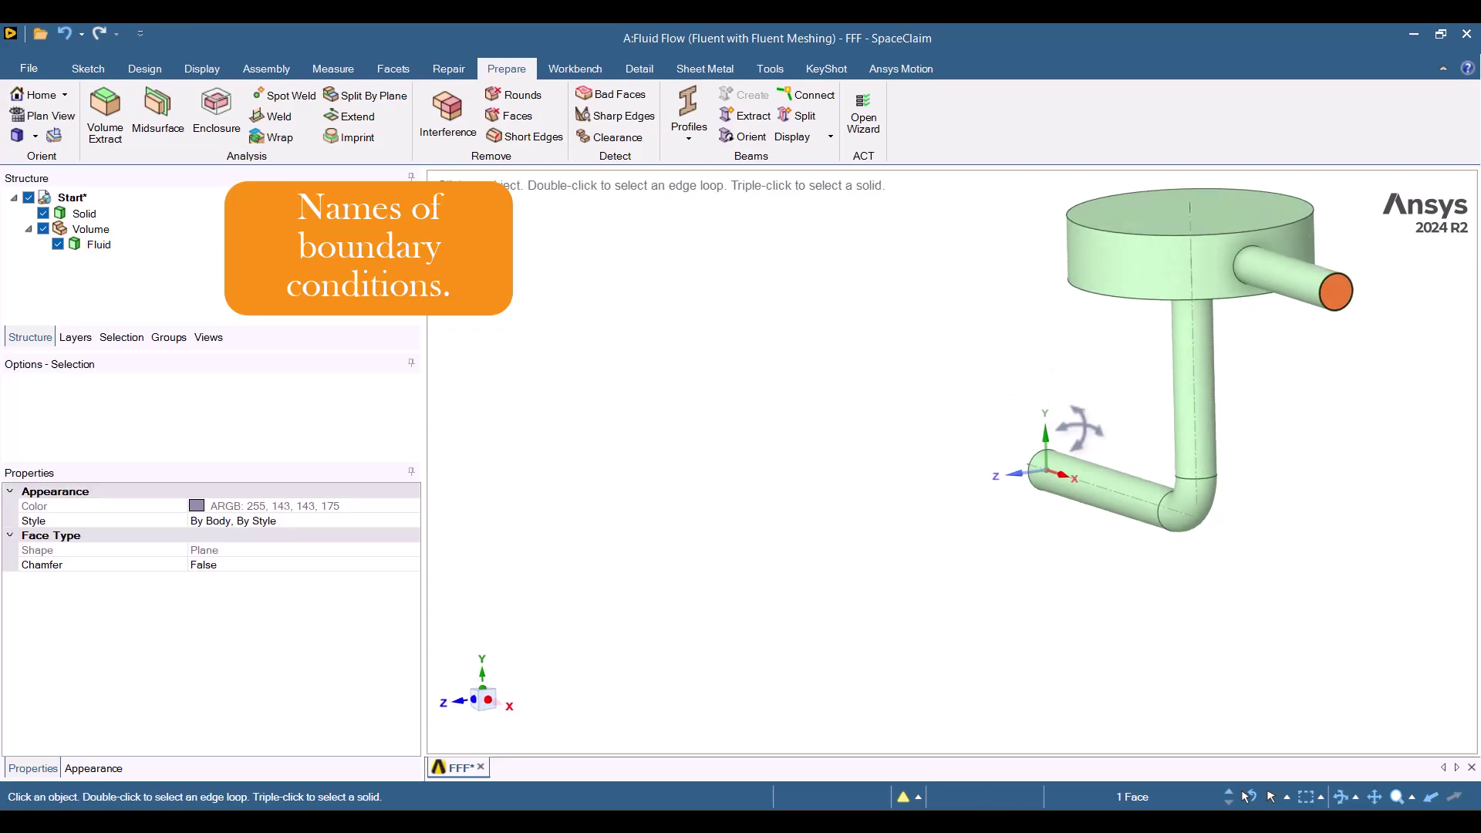
{"action": "left_click", "coordinate": [162, 337]}
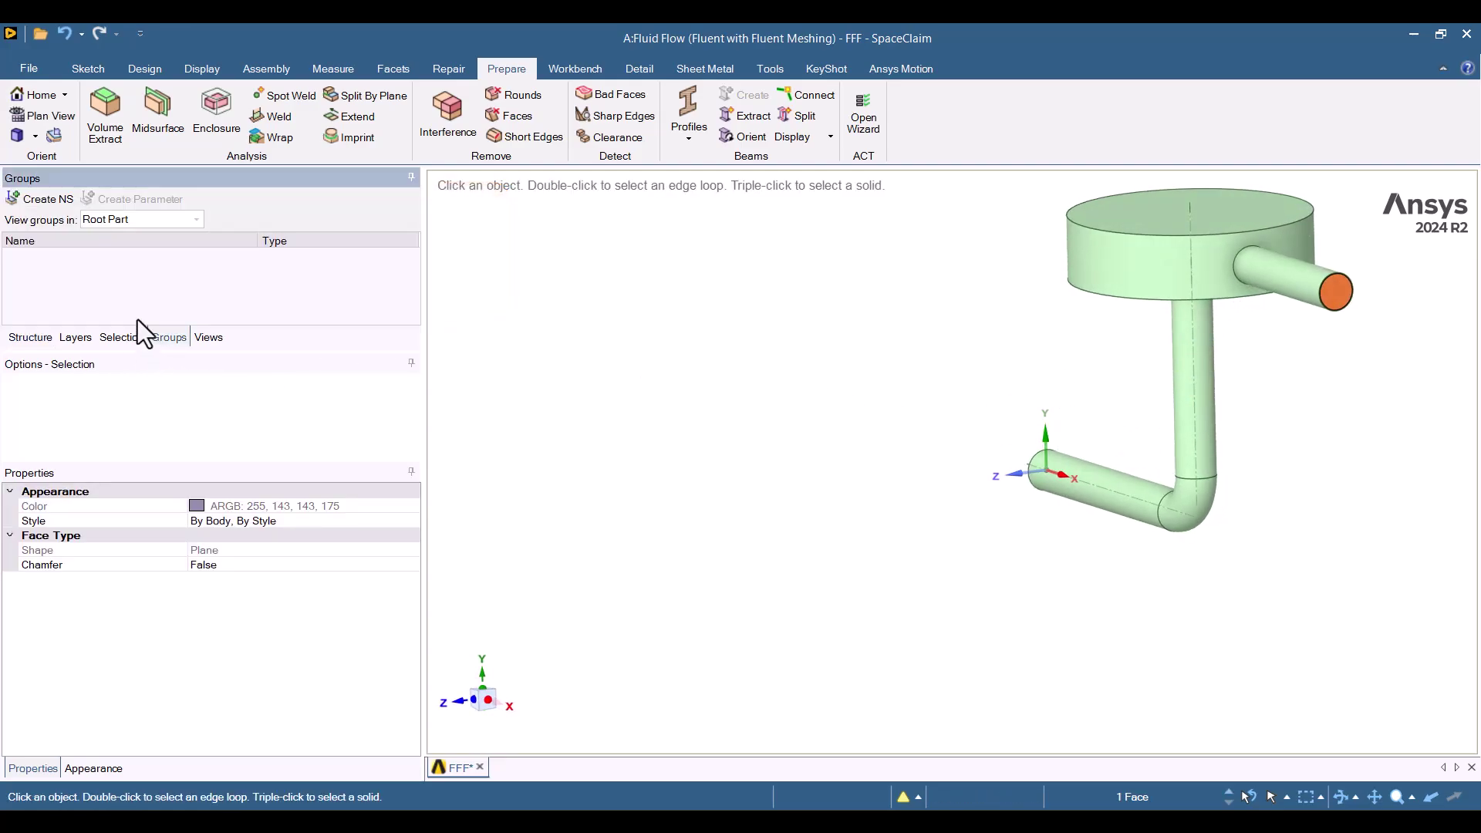
{"action": "left_click", "coordinate": [27, 201]}
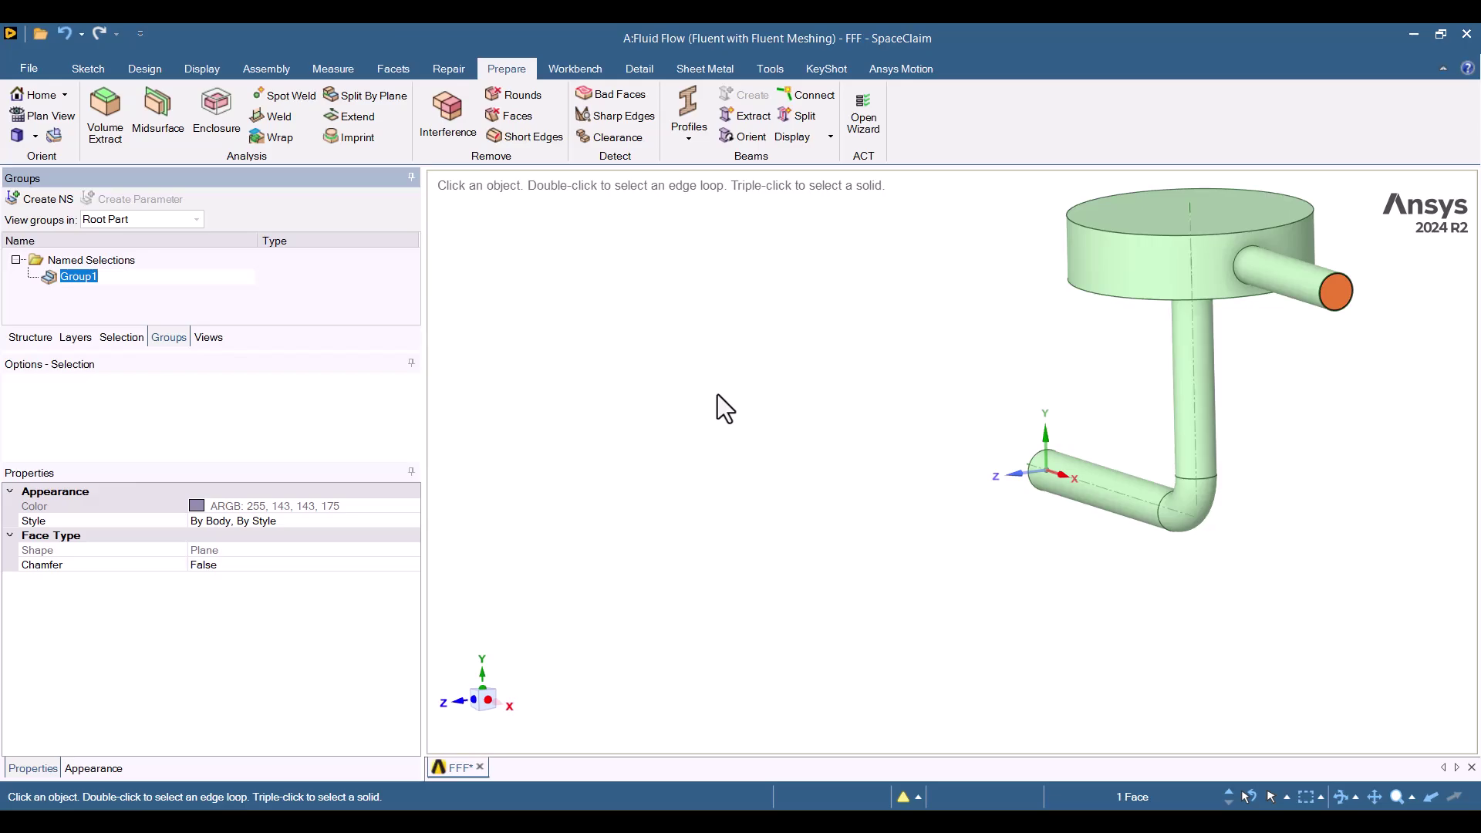
{"action": "type", "text": "Inlet"}
{"action": "key", "text": "Return"}
{"action": "left_click", "coordinate": [756, 479]}
Create a named selection called Outlet from the fluid's circular end face on the lower pipe at the origin.
{"action": "middle_click_drag", "start_coordinate": [756, 478], "coordinate": [961, 562]}
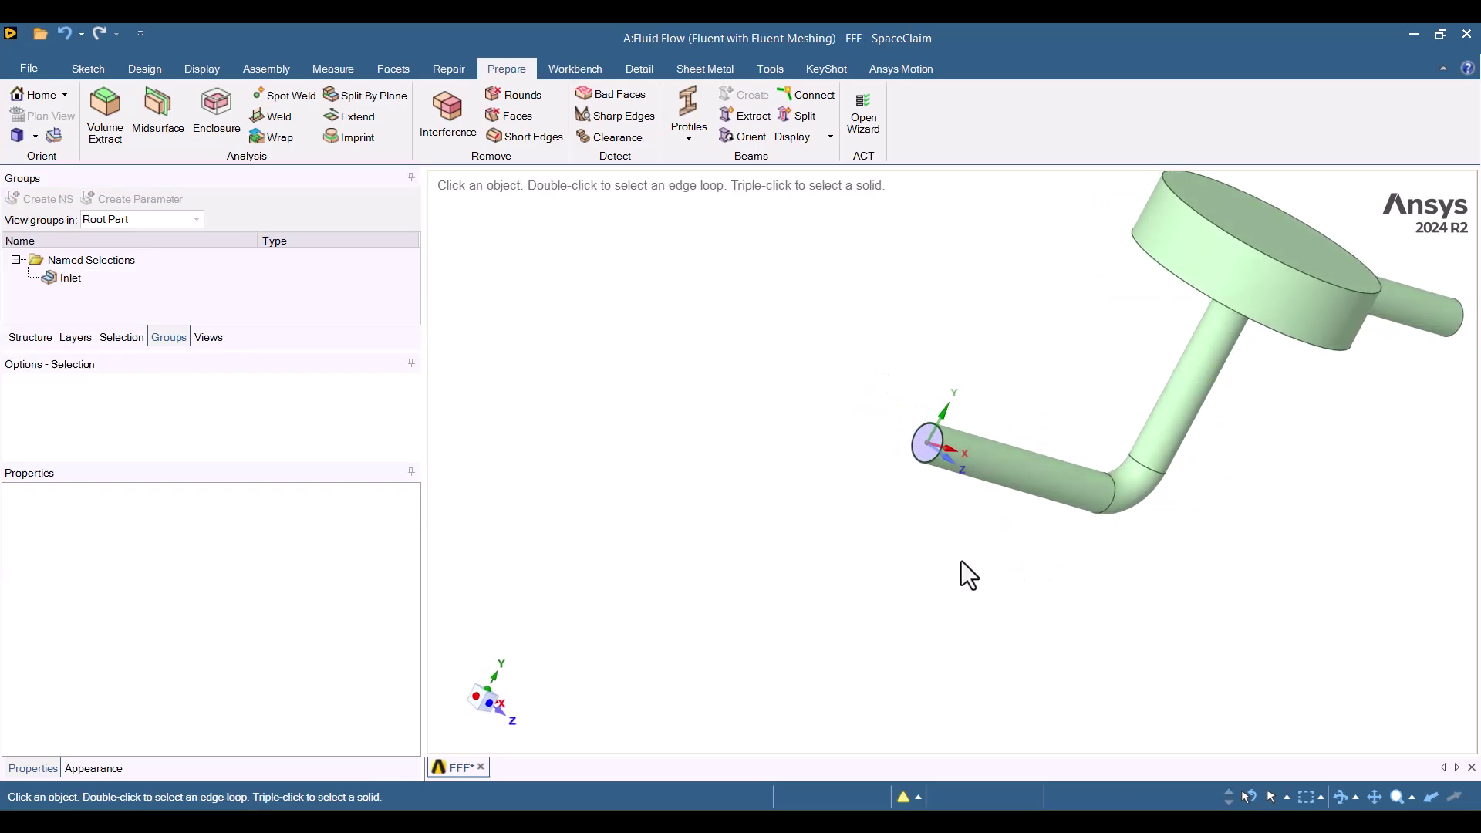
{"action": "scroll", "coordinate": [885, 523], "scroll_direction": "up", "scroll_amount": 3}
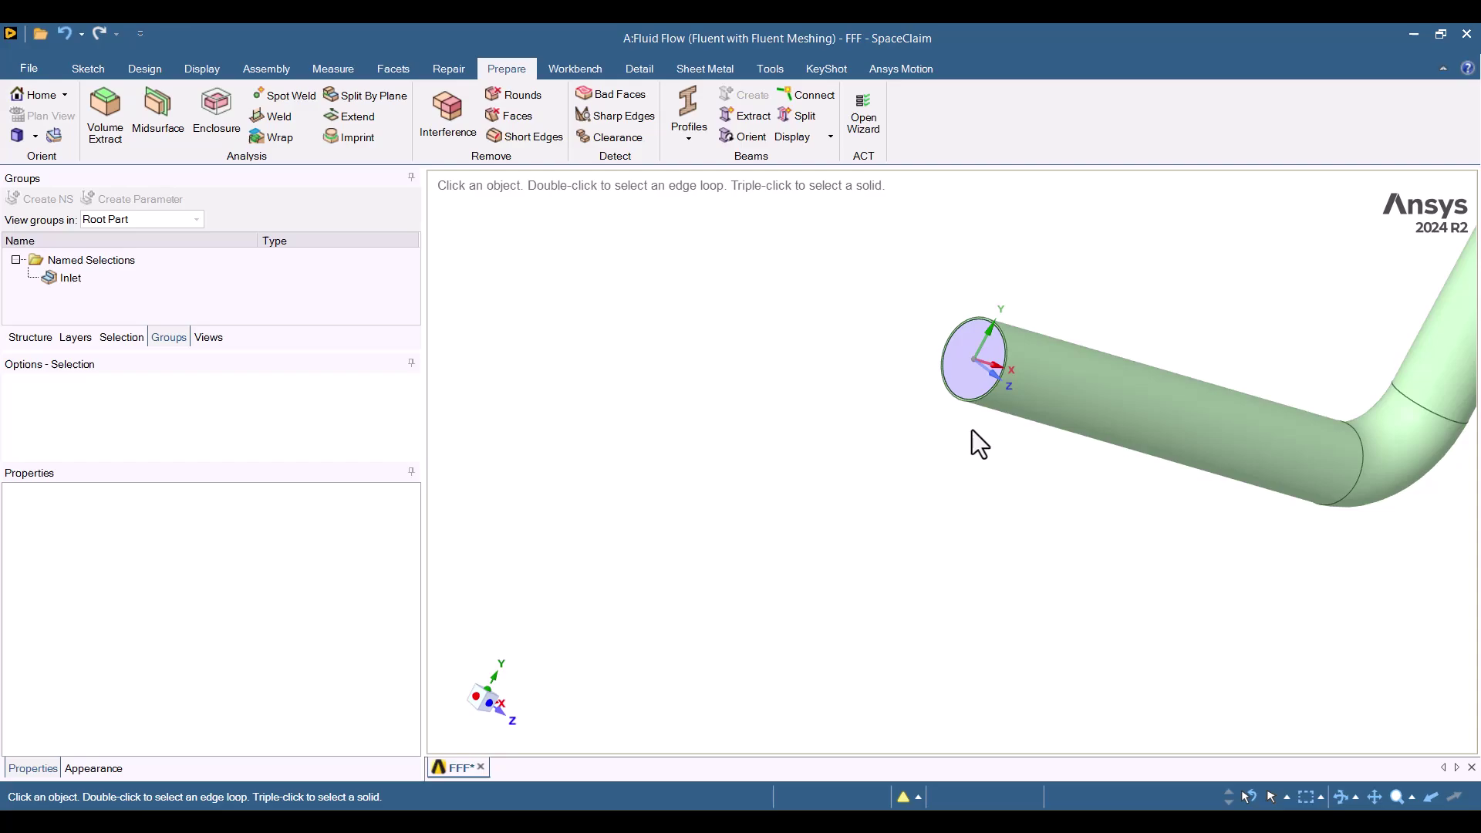
{"action": "left_click", "coordinate": [958, 377]}
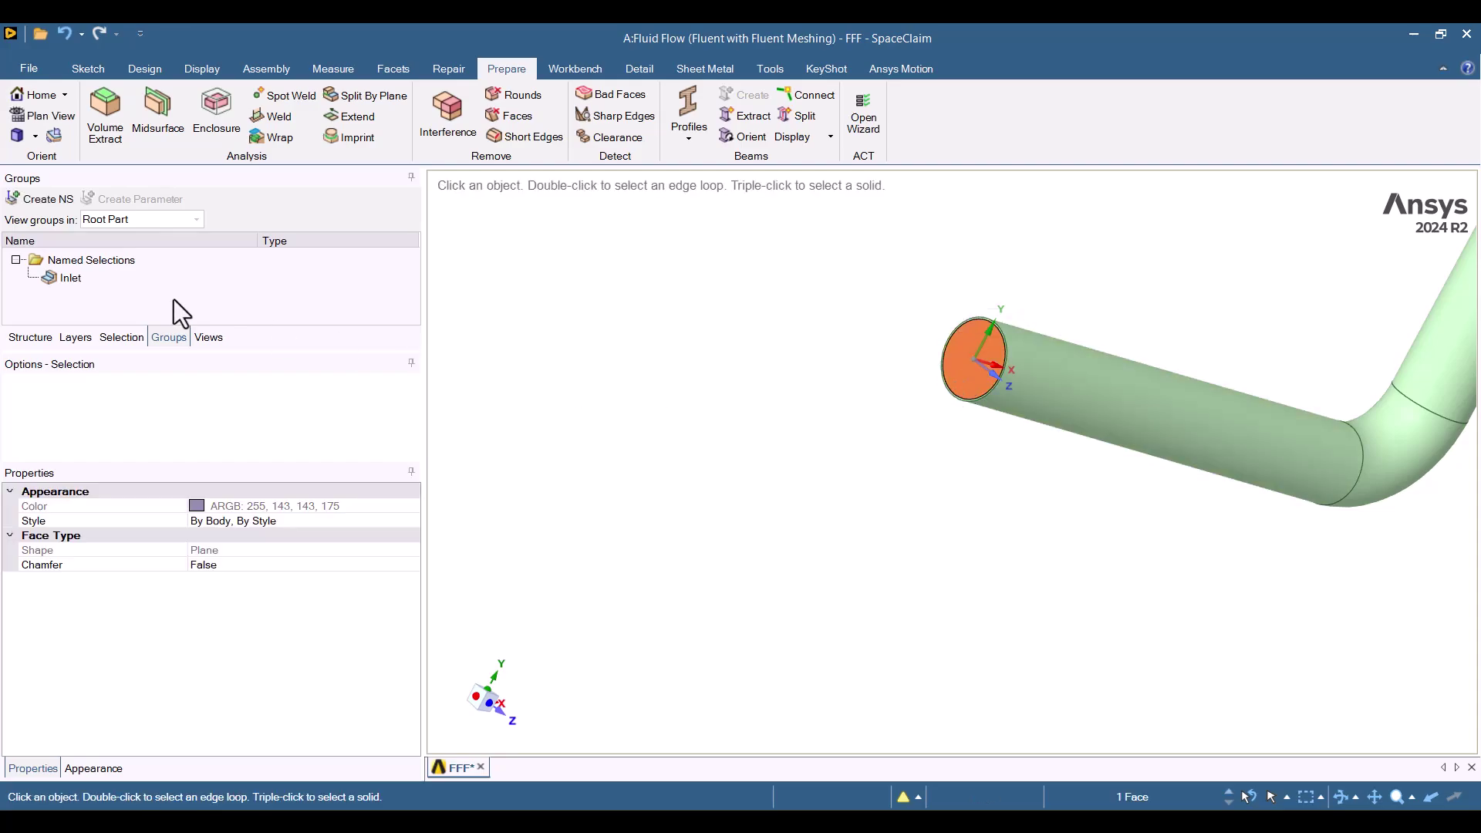
{"action": "left_click", "coordinate": [29, 202]}
{"action": "type", "text": "Outlet"}
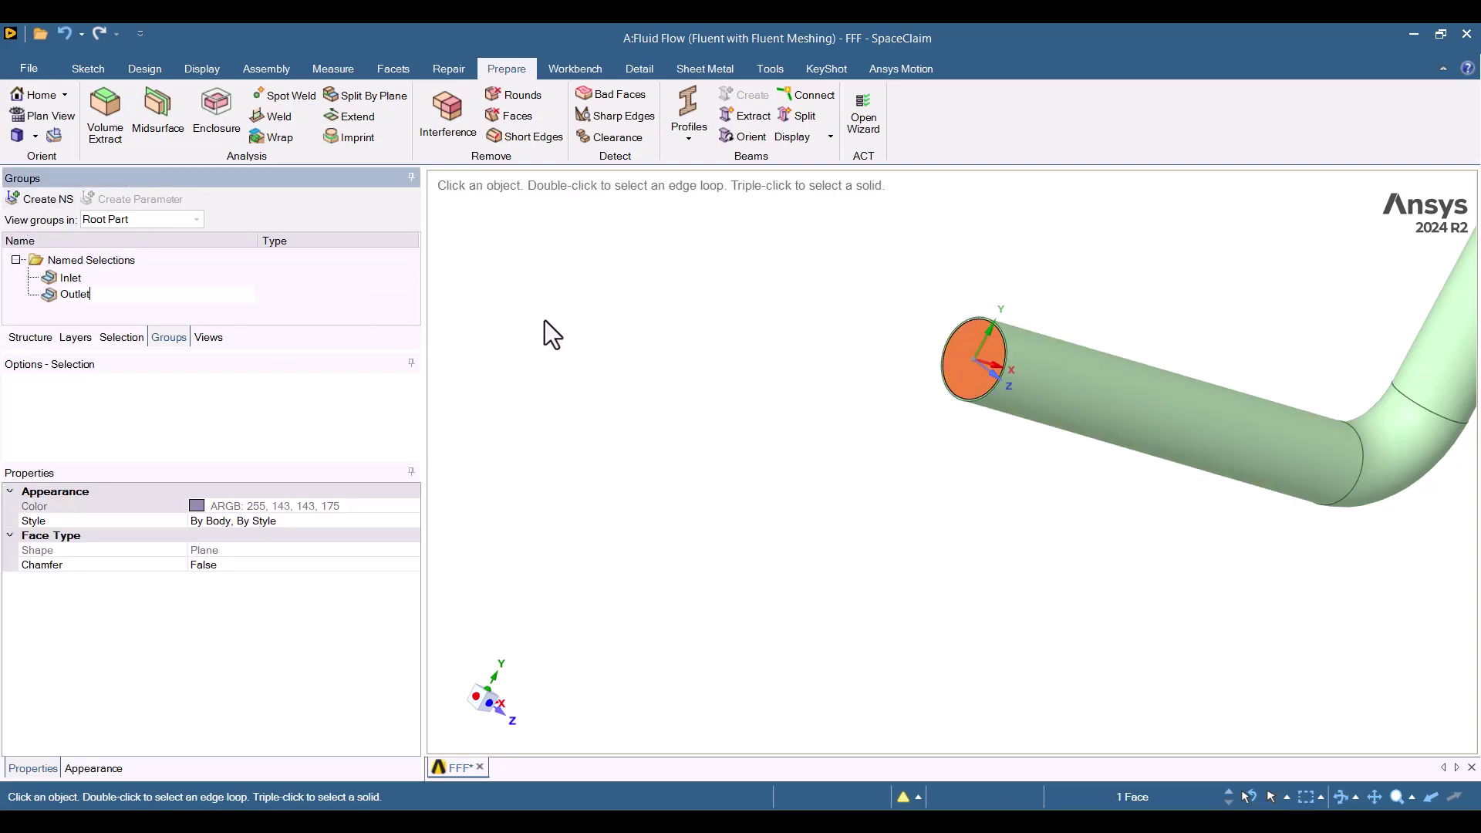
{"action": "key", "text": "Return"}
{"action": "left_click", "coordinate": [641, 358]}
Create a named selection called Ambient from the seven outer faces of the cylinder, the side pipe, the vertical pipe, the elbow and the lower pipe.
{"action": "scroll", "coordinate": [641, 358], "scroll_direction": "down", "scroll_amount": 5}
{"action": "middle_click_drag", "start_coordinate": [640, 358], "coordinate": [959, 275]}
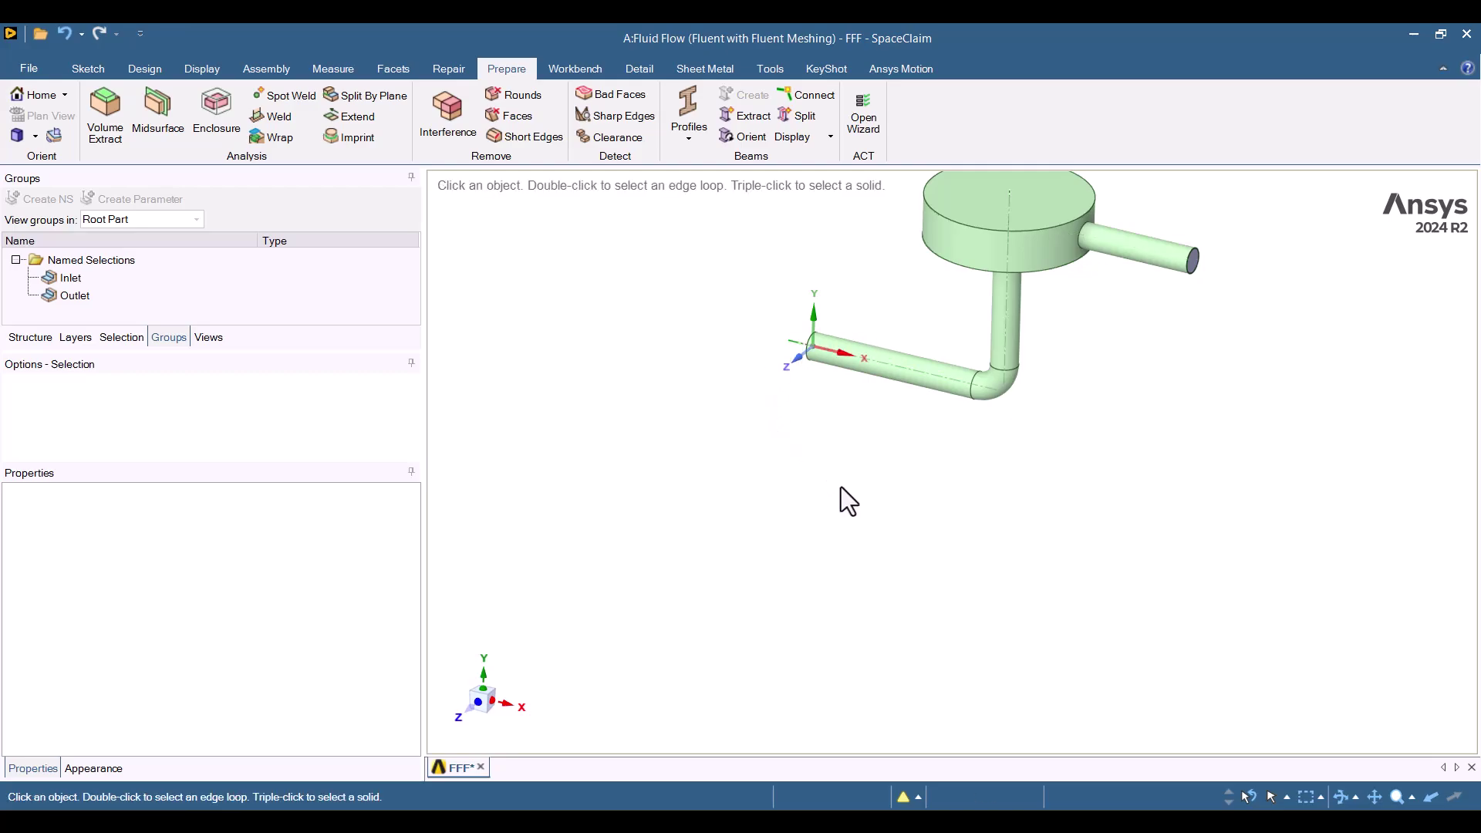
{"action": "middle_click_drag", "start_coordinate": [1076, 465], "coordinate": [1108, 417]}
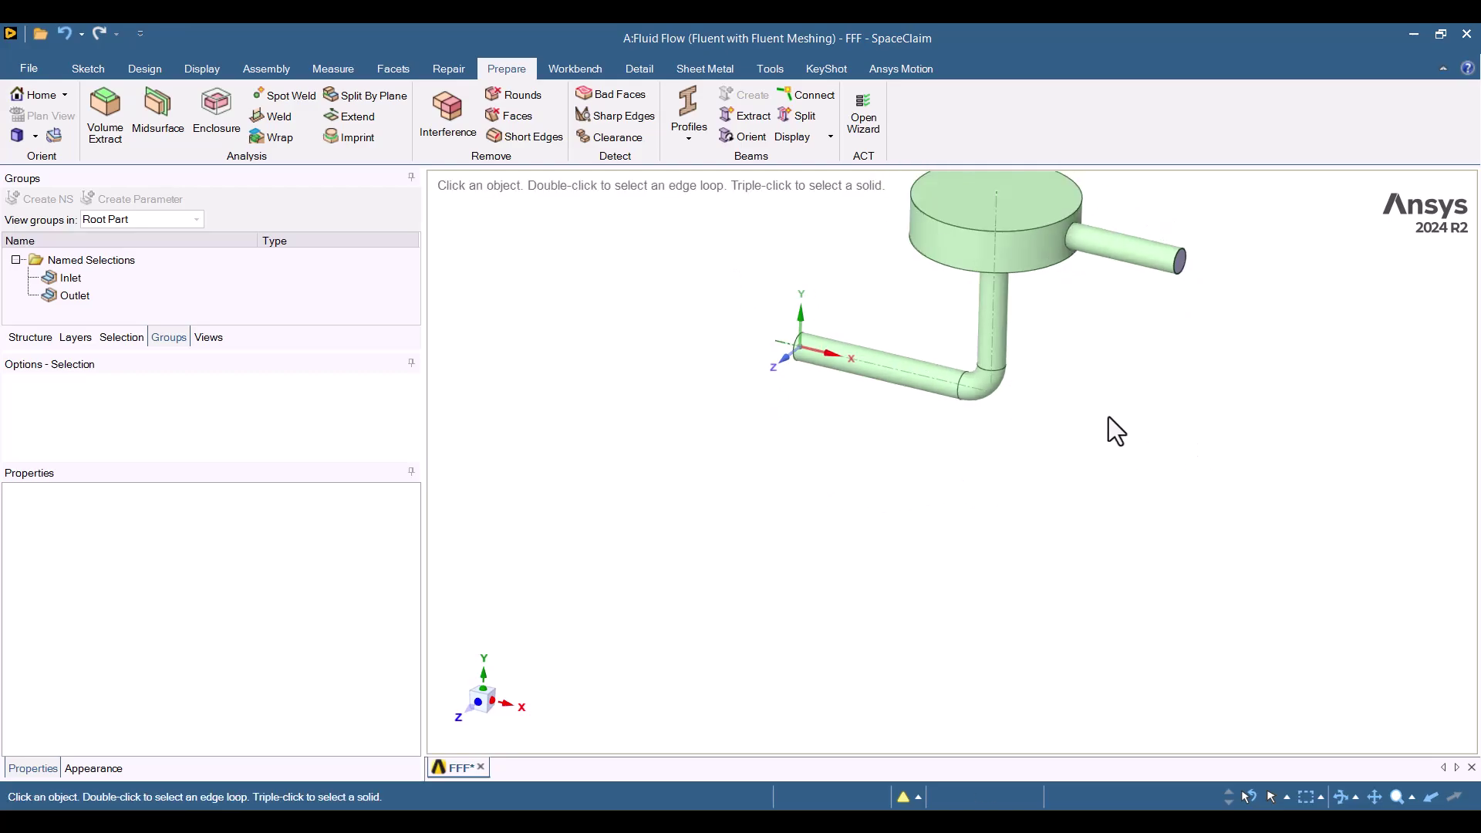
{"action": "left_click", "coordinate": [1048, 197]}
{"action": "left_click", "coordinate": [1107, 248], "text": "ctrl"}
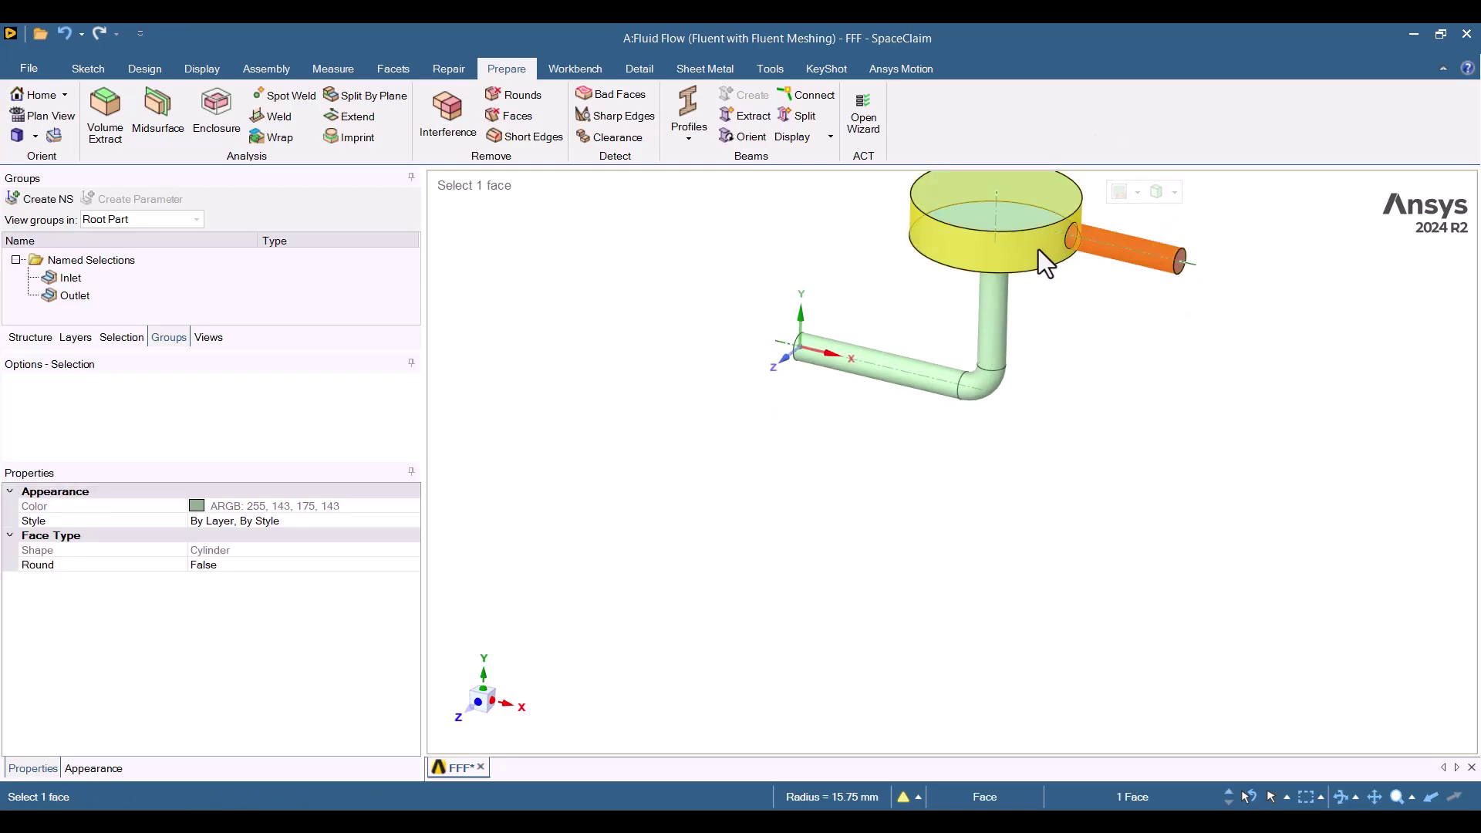
{"action": "left_click", "coordinate": [1038, 248], "text": "ctrl"}
{"action": "left_click", "coordinate": [985, 350], "text": "ctrl"}
{"action": "left_click", "coordinate": [976, 386], "text": "ctrl"}
{"action": "middle_click_drag", "start_coordinate": [977, 386], "coordinate": [695, 297]}
{"action": "left_click", "coordinate": [35, 202]}
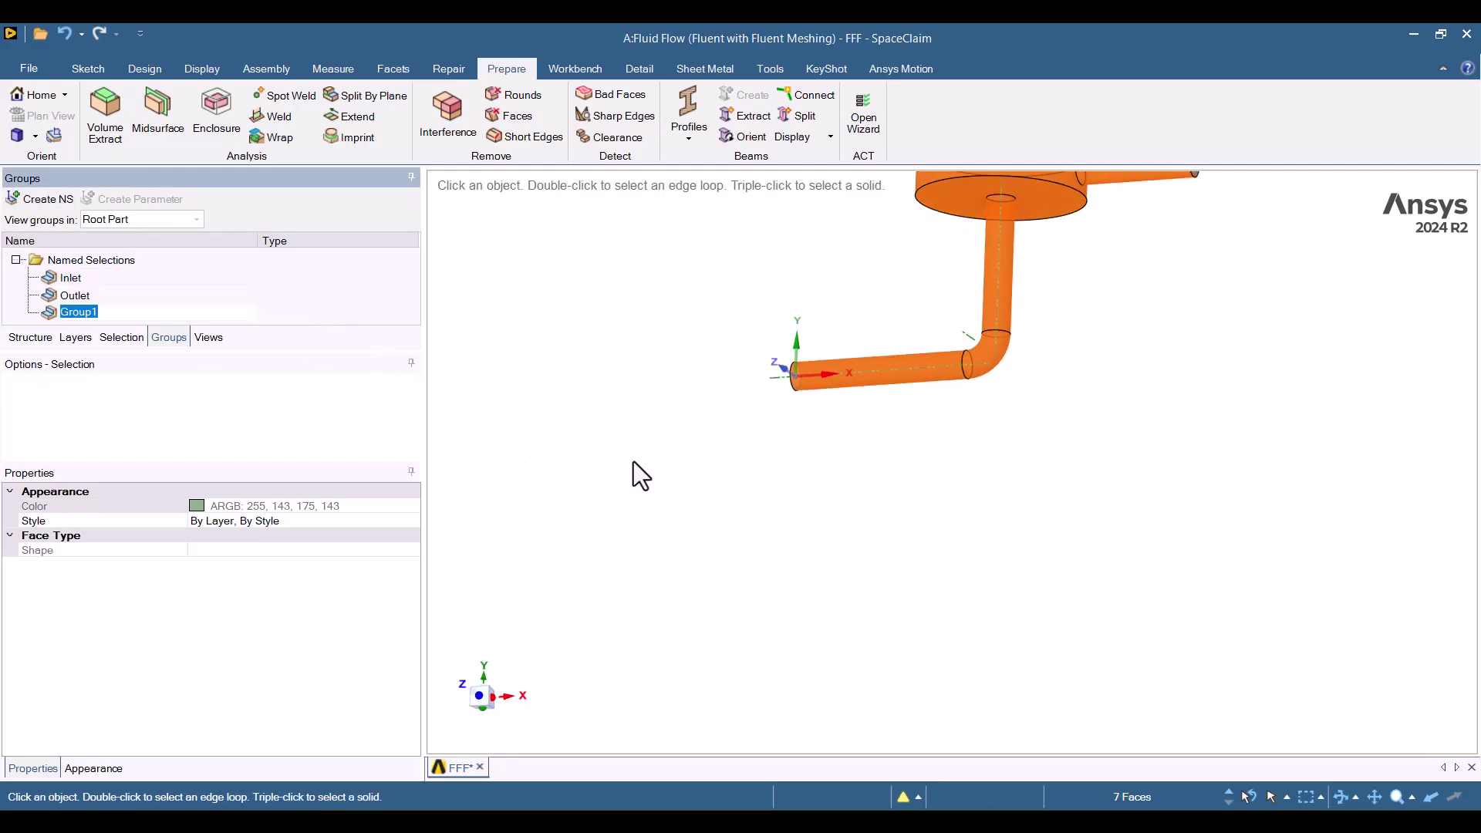
{"action": "type", "text": "Ambient"}
{"action": "key", "text": "Return"}
{"action": "left_click", "coordinate": [712, 494]}
Share all coincident topology between the solid and the fluid with the 0.2 mm tolerance, and save the geometry.
{"action": "middle_click_drag", "start_coordinate": [711, 494], "coordinate": [795, 278]}
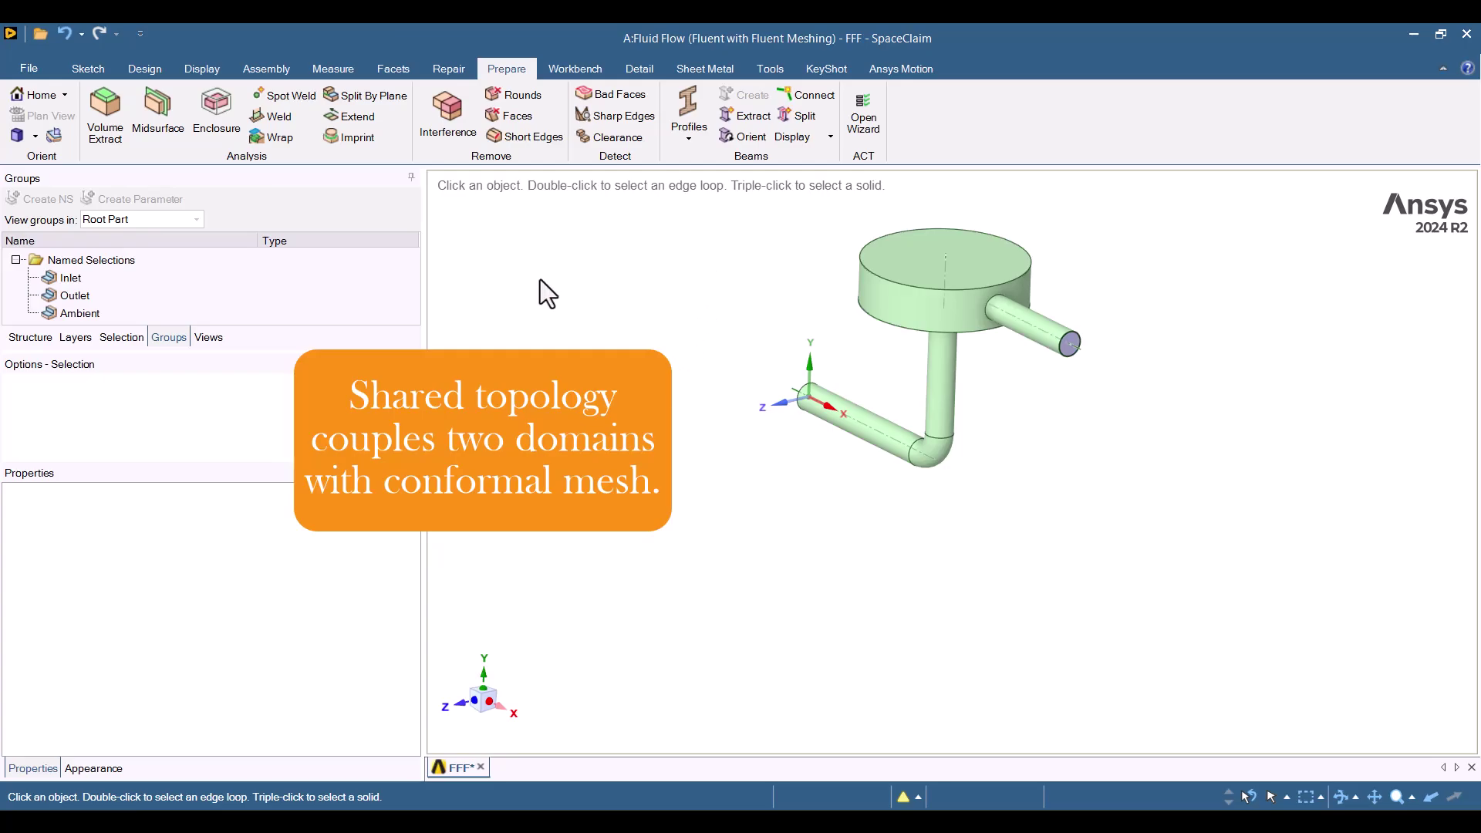
{"action": "left_click", "coordinate": [572, 65]}
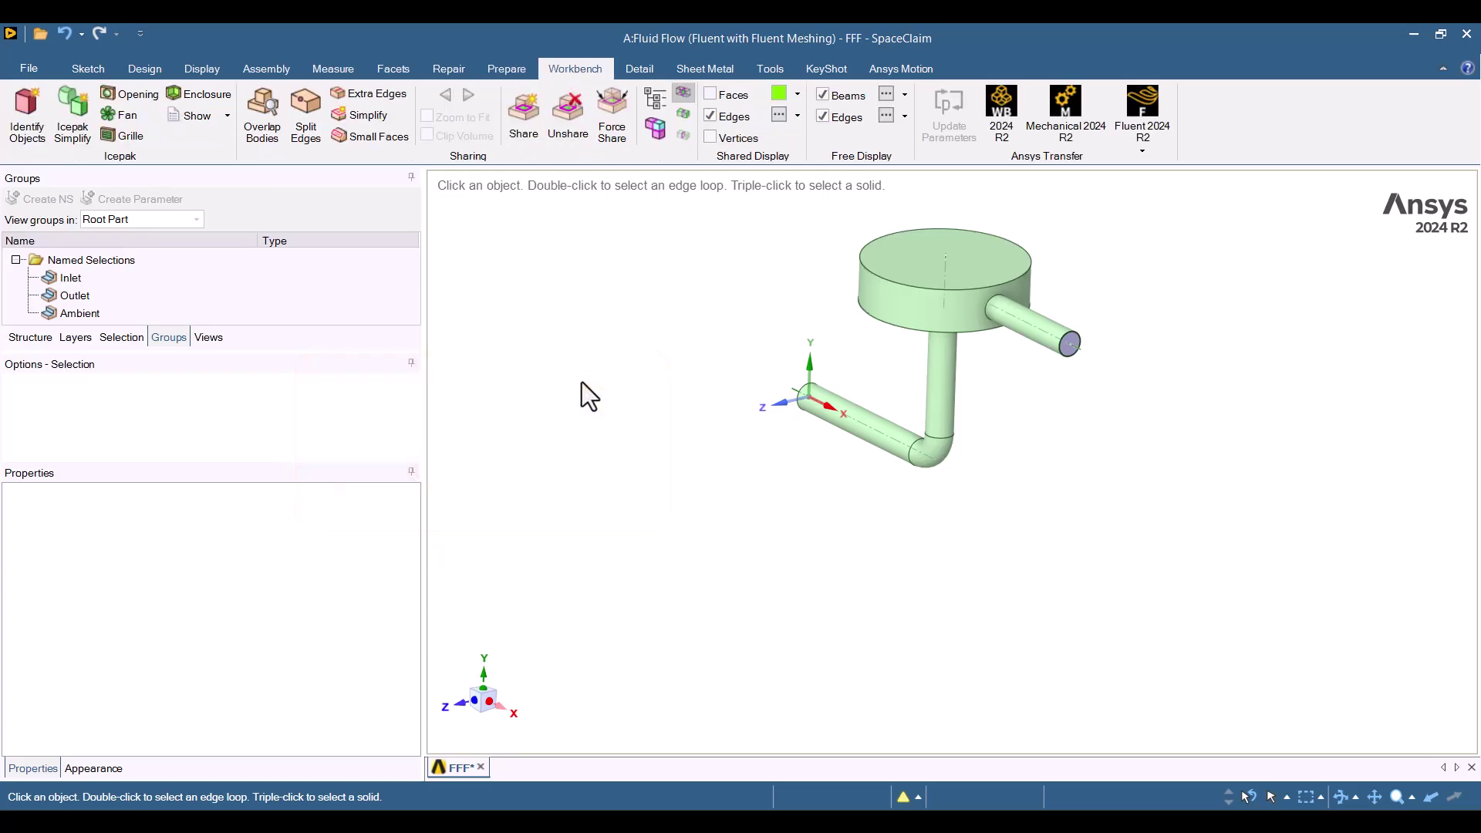
{"action": "left_click", "coordinate": [523, 122]}
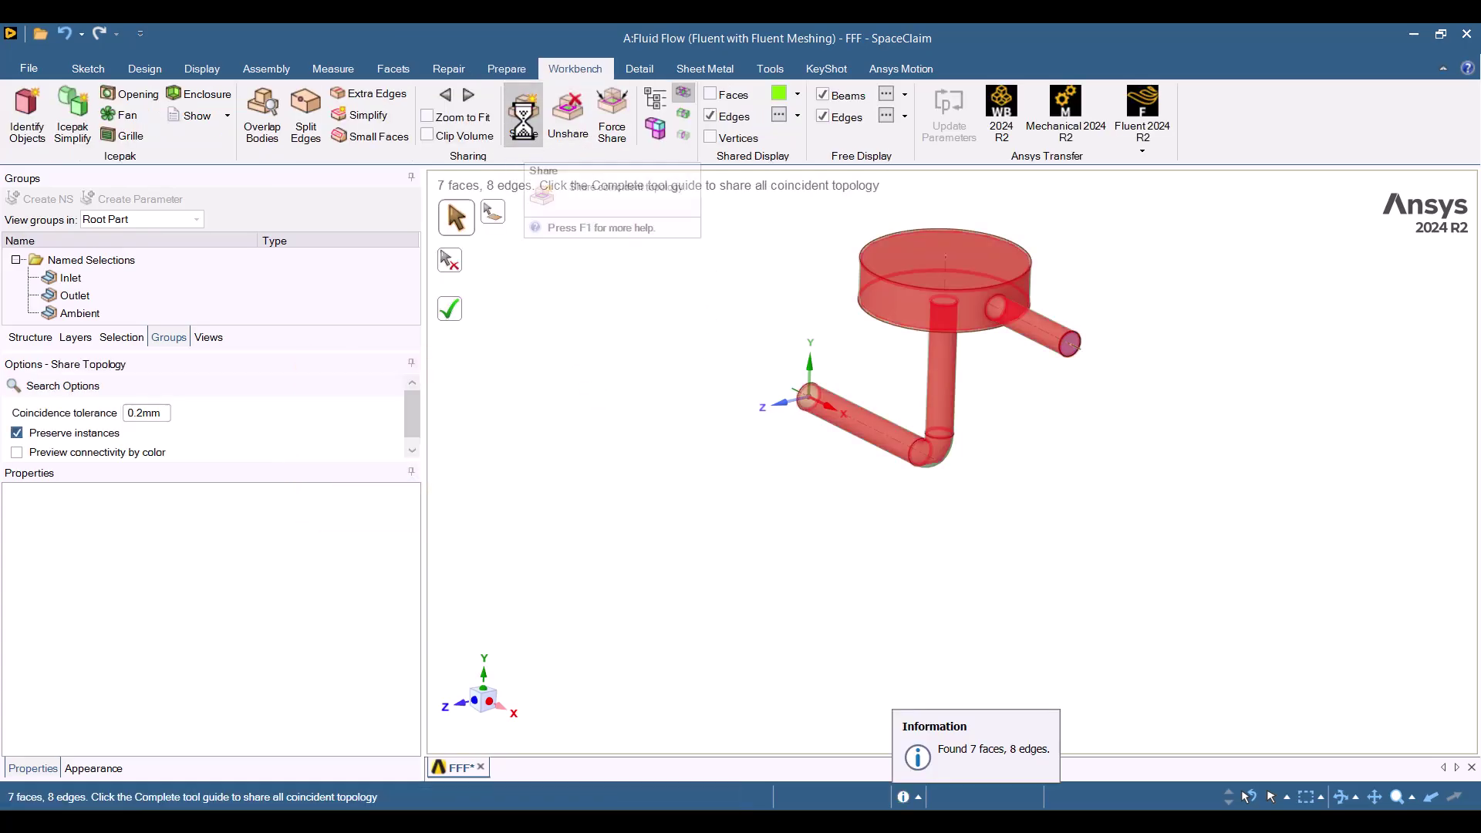
{"action": "left_click", "coordinate": [446, 311]}
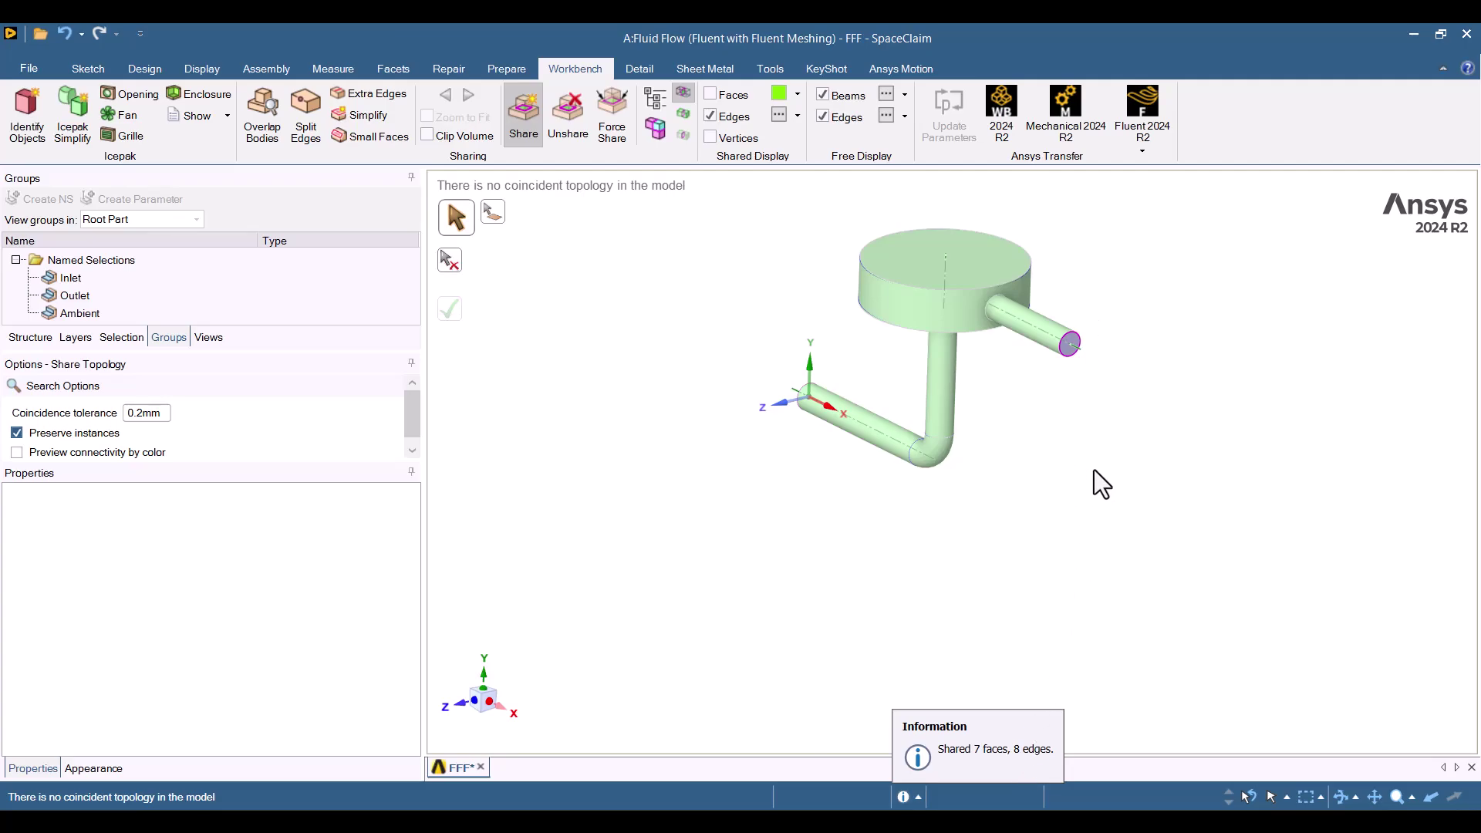
{"action": "key", "text": "ctrl+s"}
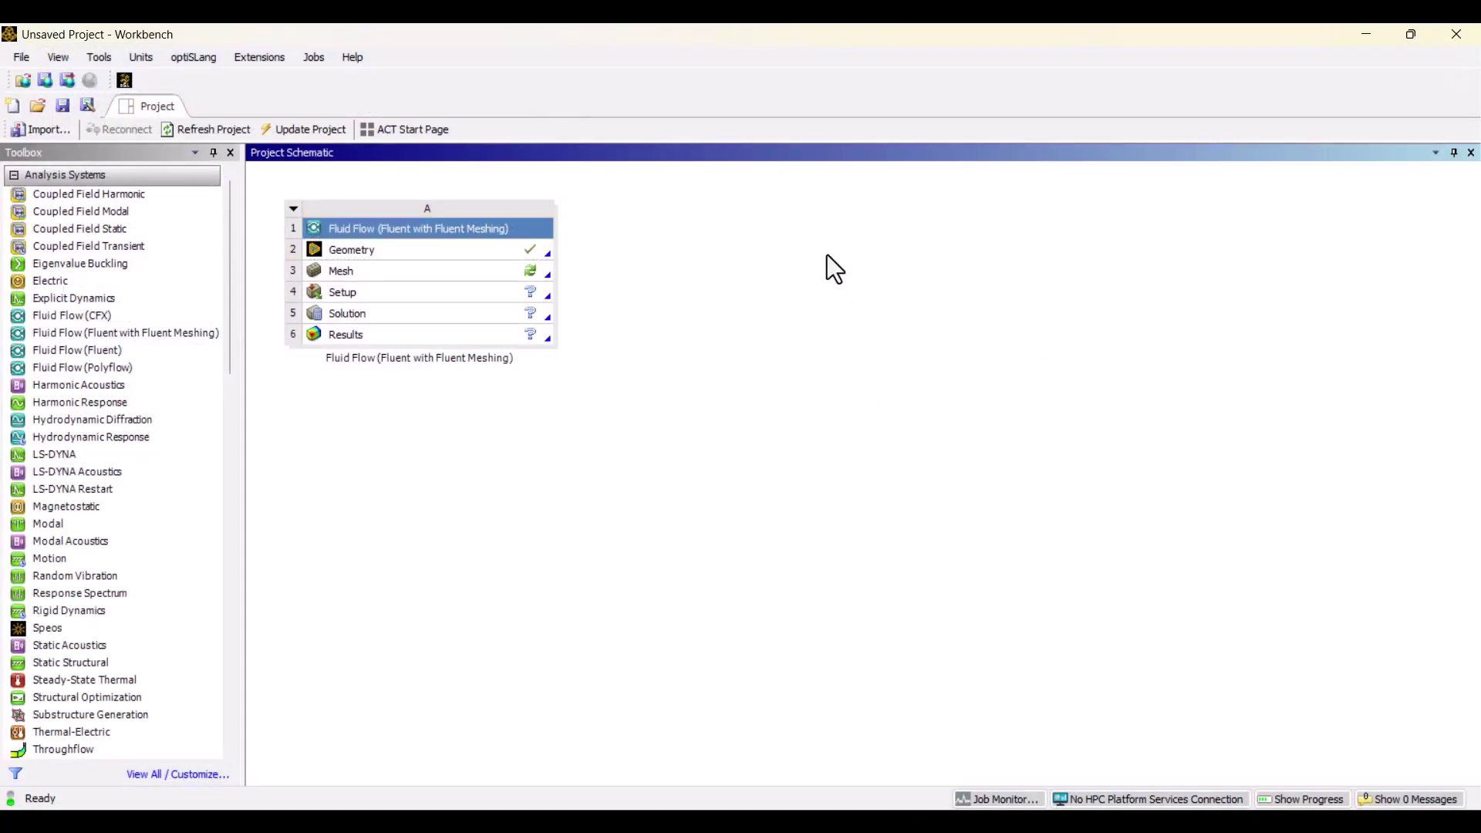
Open the Mesh cell in Workbench and configure the Fluent Launcher with 10 meshing processes, 10 solver processes and double precision.
{"action": "double_click", "coordinate": [348, 273]}
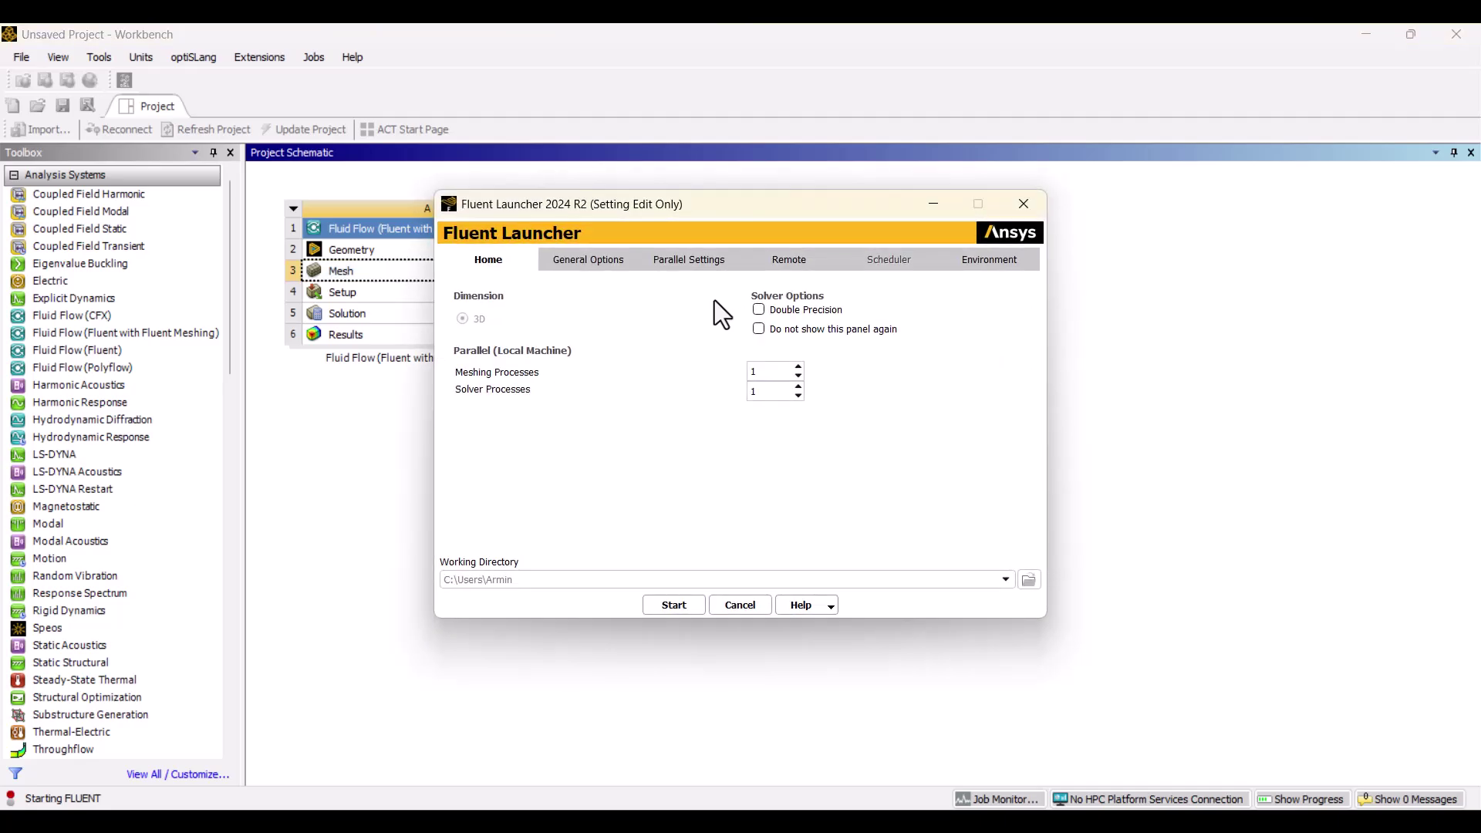
{"action": "left_click", "coordinate": [773, 372]}
{"action": "type", "text": "0"}
{"action": "left_click", "coordinate": [759, 310]}
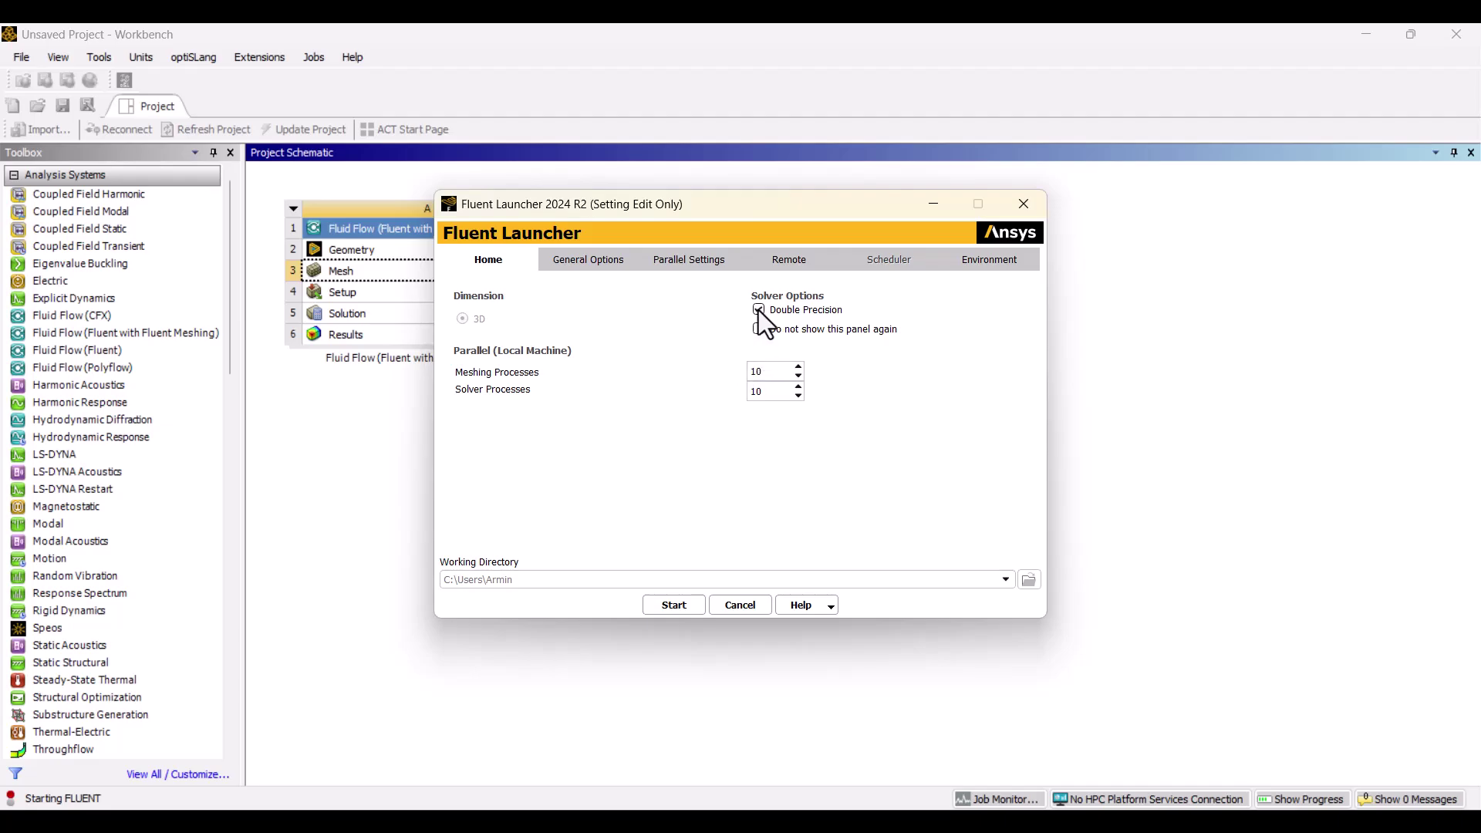
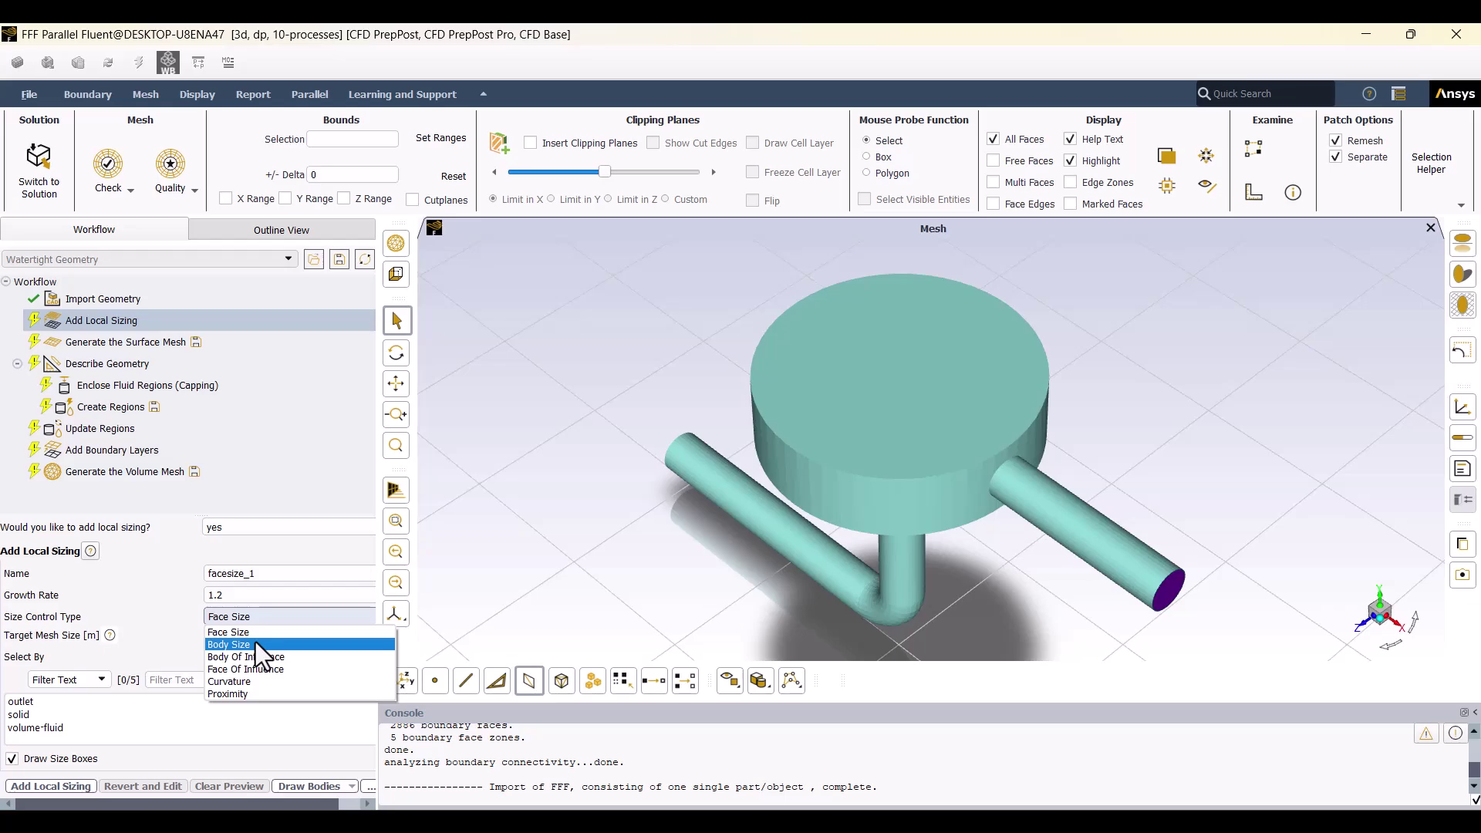
Add a Body Size local sizing with a target mesh size of 0.003 m to volume-fluid.
{"action": "left_click", "coordinate": [257, 643]}
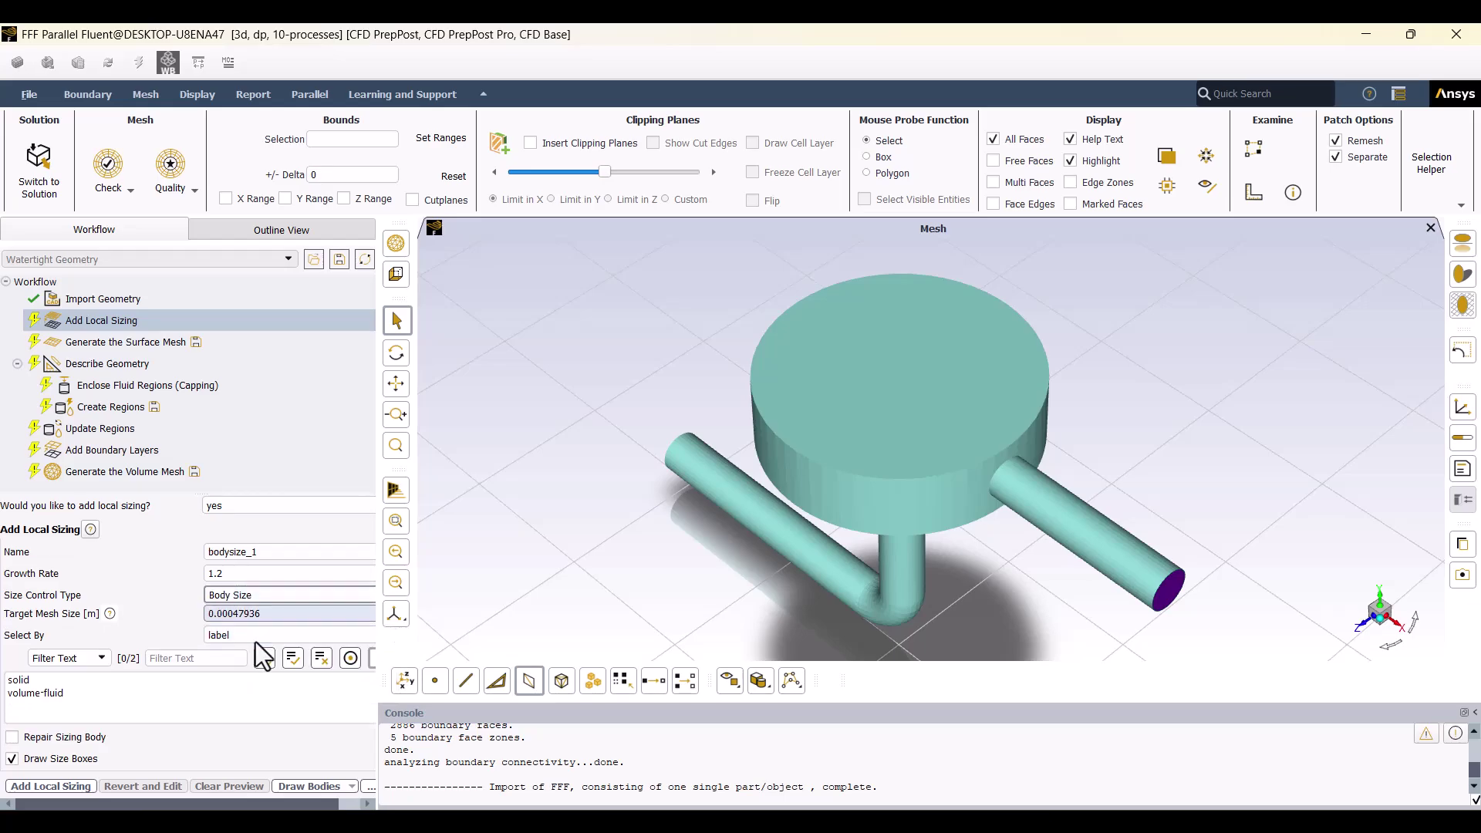
{"action": "left_click", "coordinate": [87, 690]}
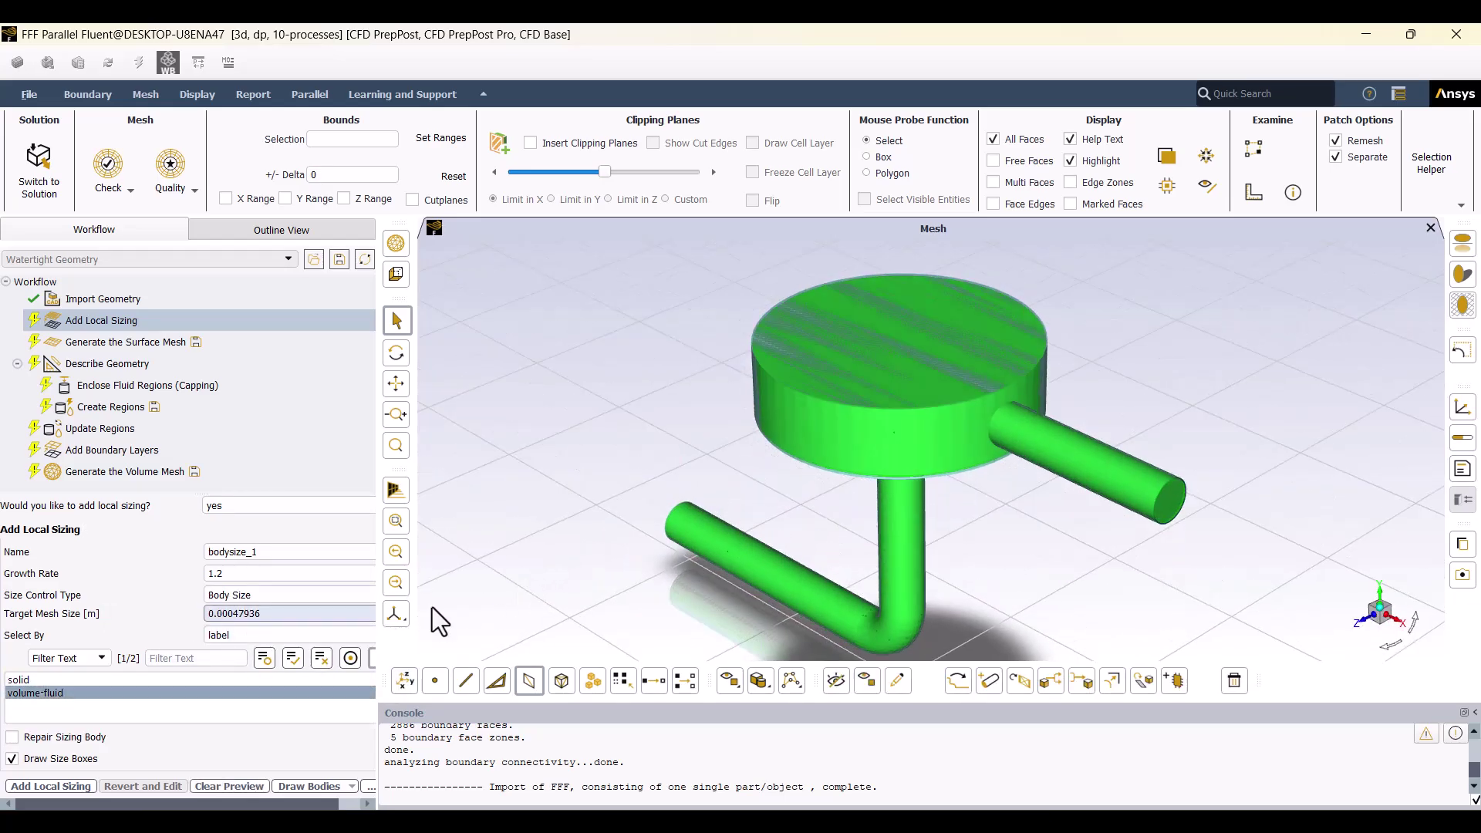
{"action": "left_click_drag", "start_coordinate": [302, 614], "coordinate": [231, 615]}
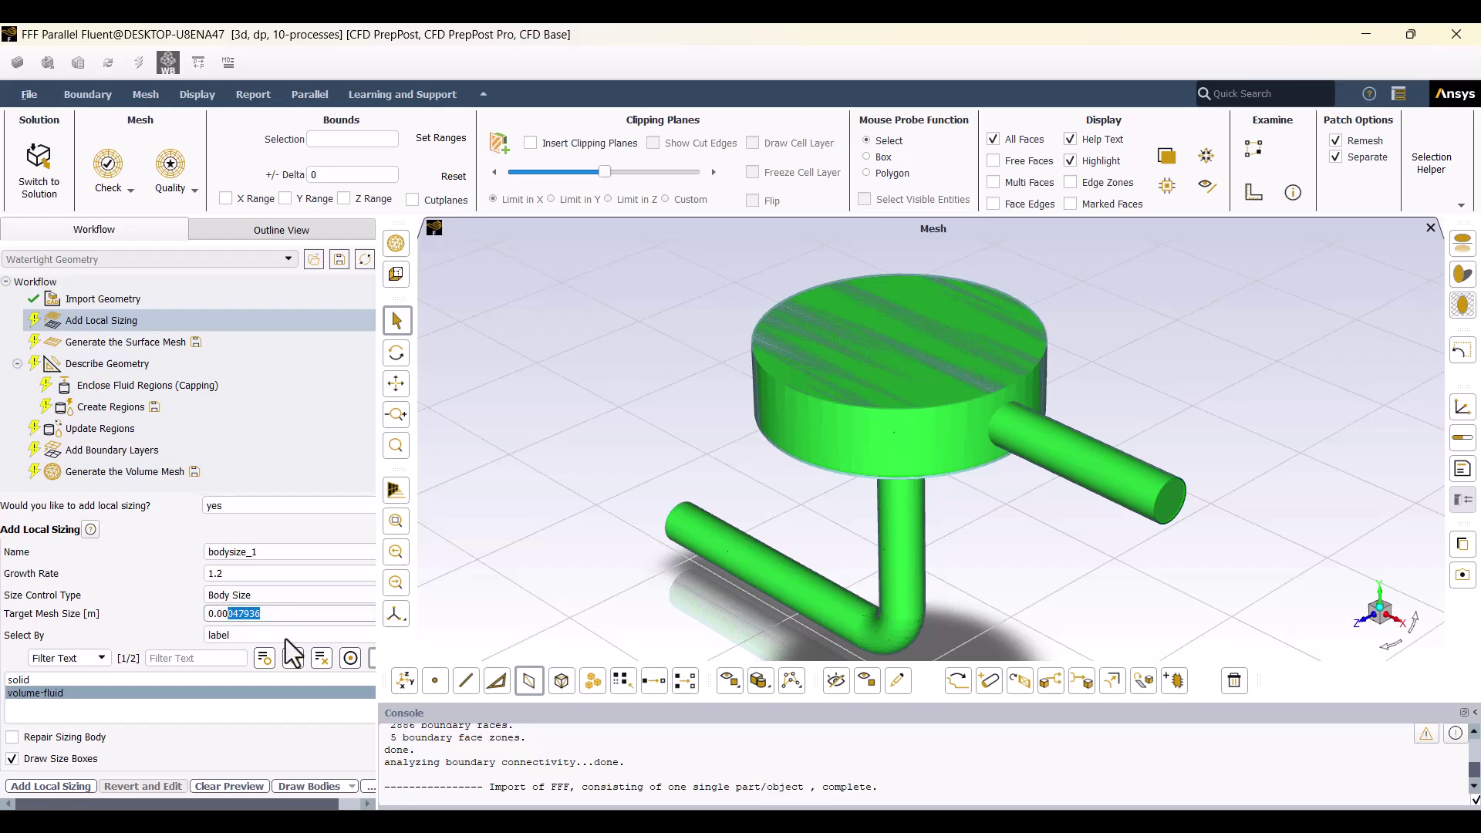
{"action": "type", "text": "3"}
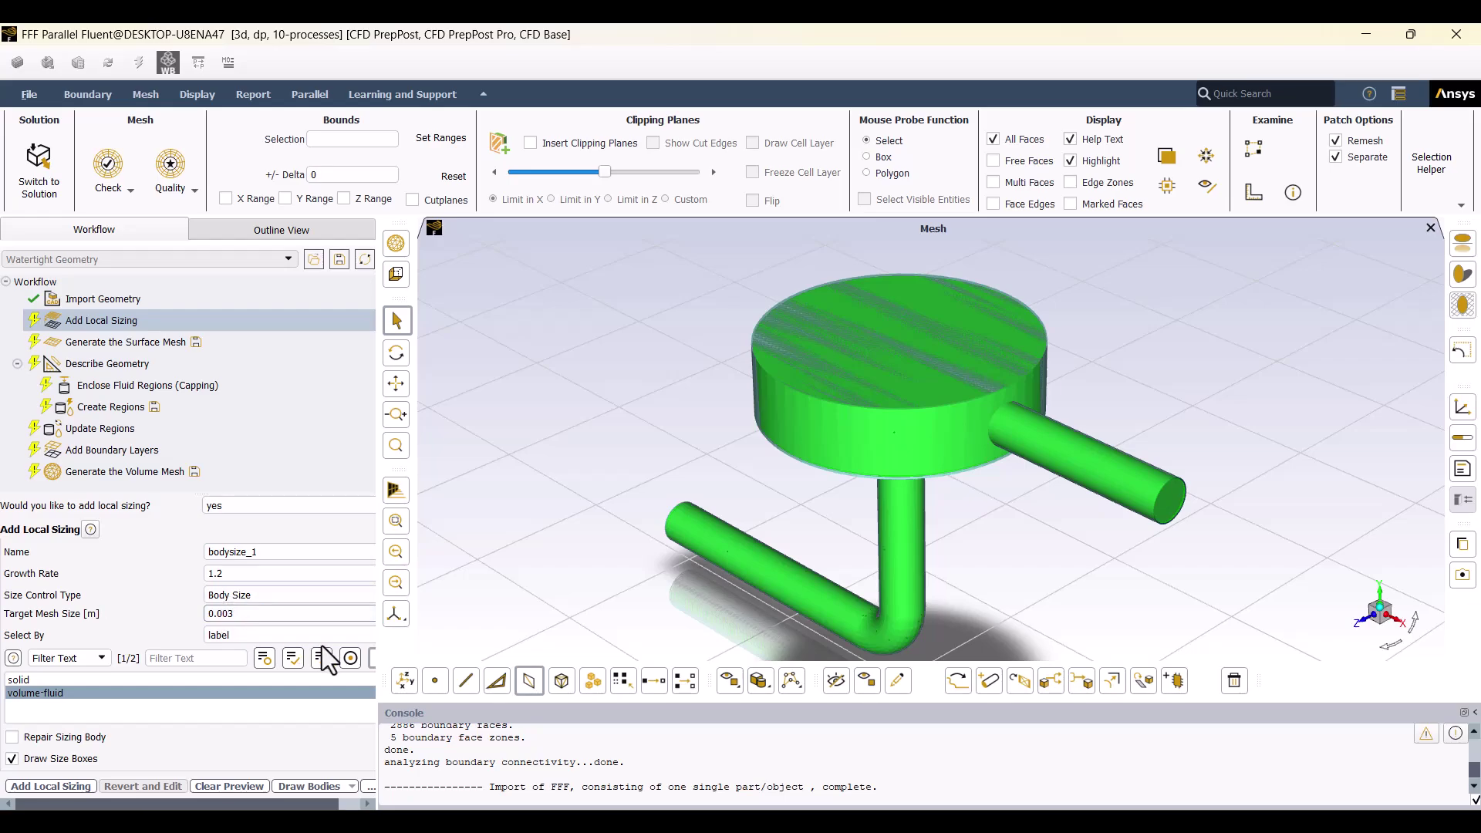
{"action": "left_click", "coordinate": [322, 649]}
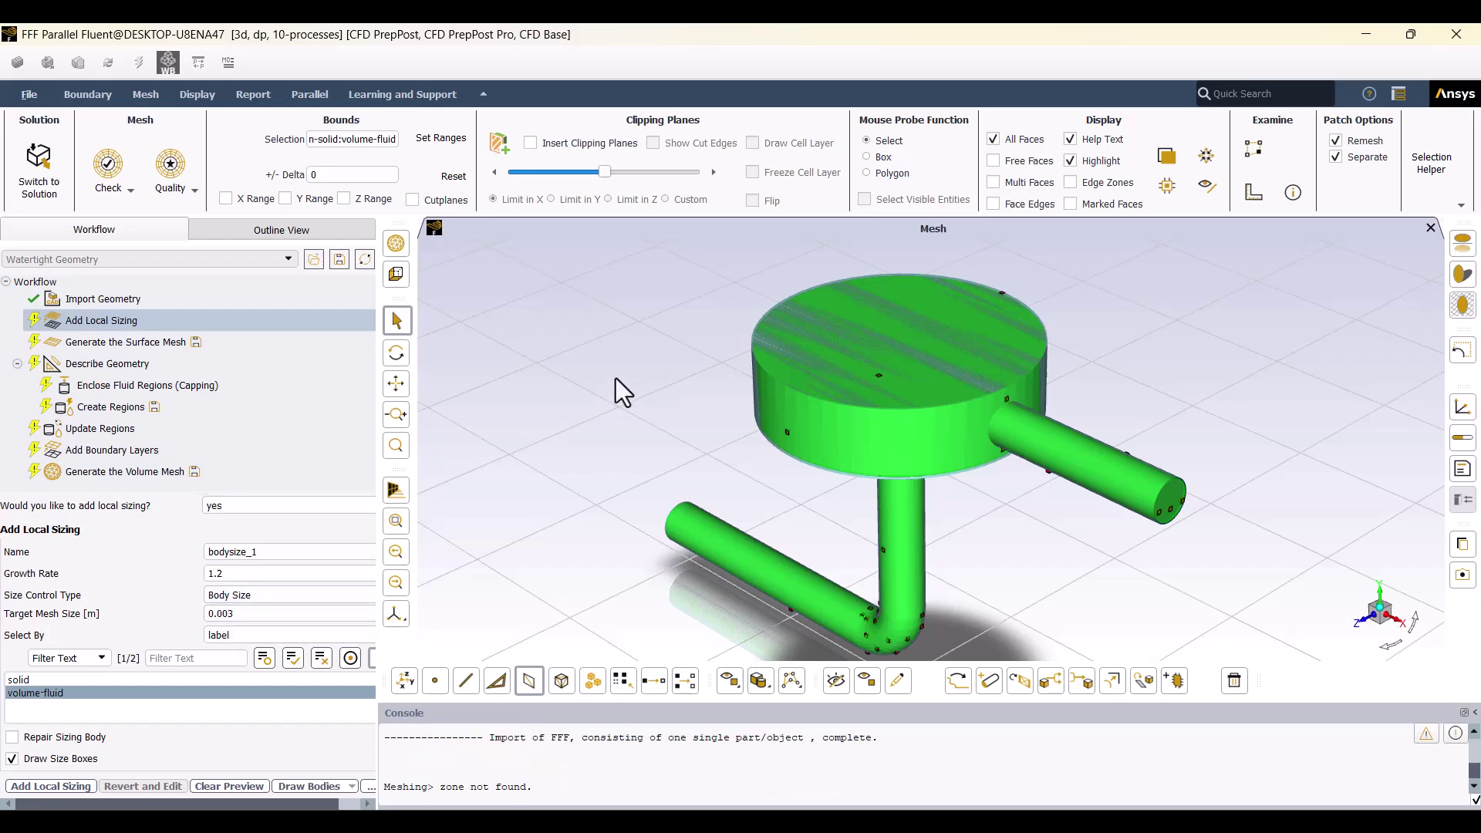
{"action": "scroll", "coordinate": [1151, 489], "scroll_direction": "up", "scroll_amount": 5}
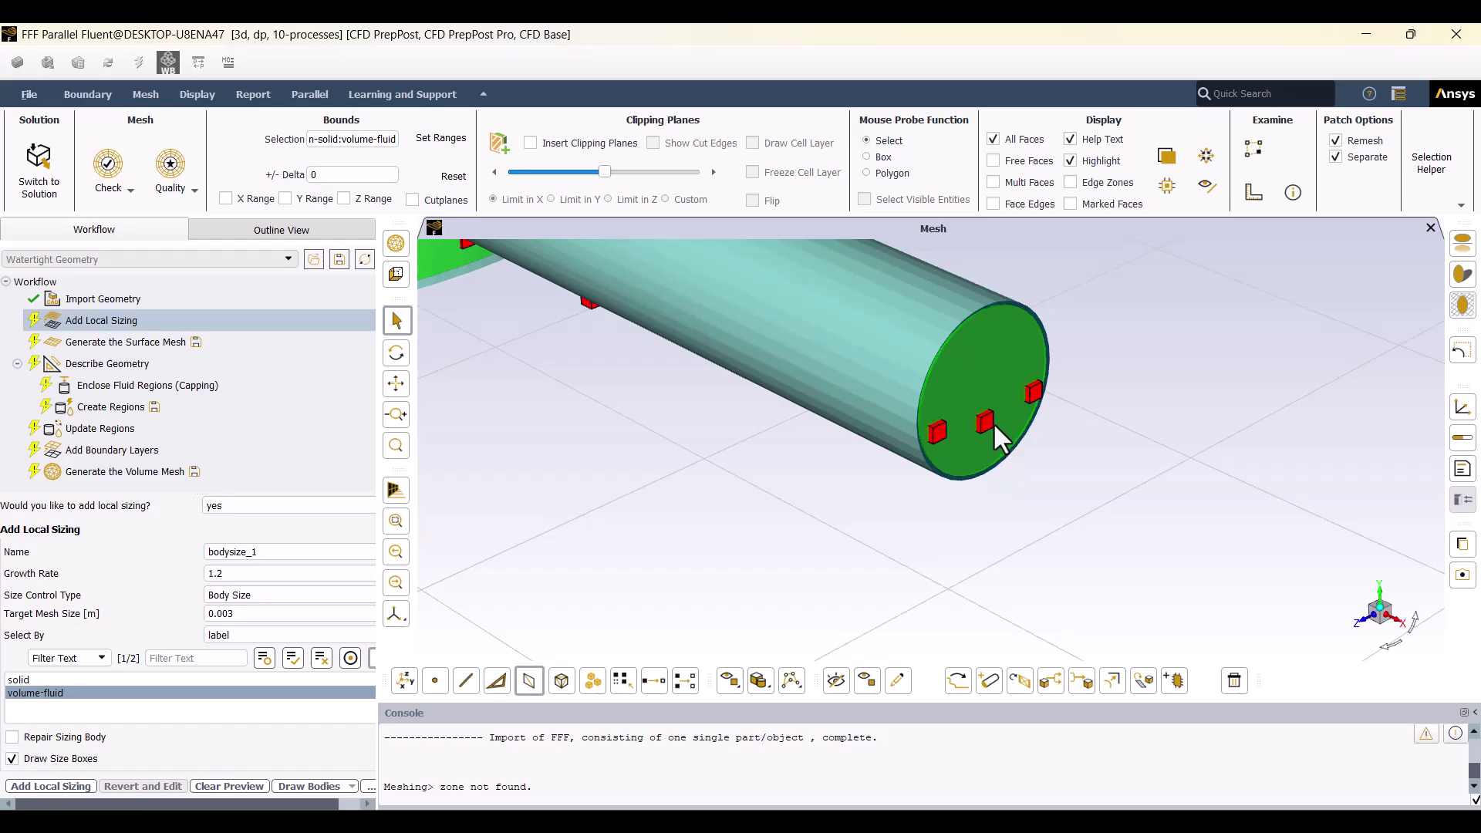
{"action": "scroll", "coordinate": [1150, 432], "scroll_direction": "down", "scroll_amount": 5}
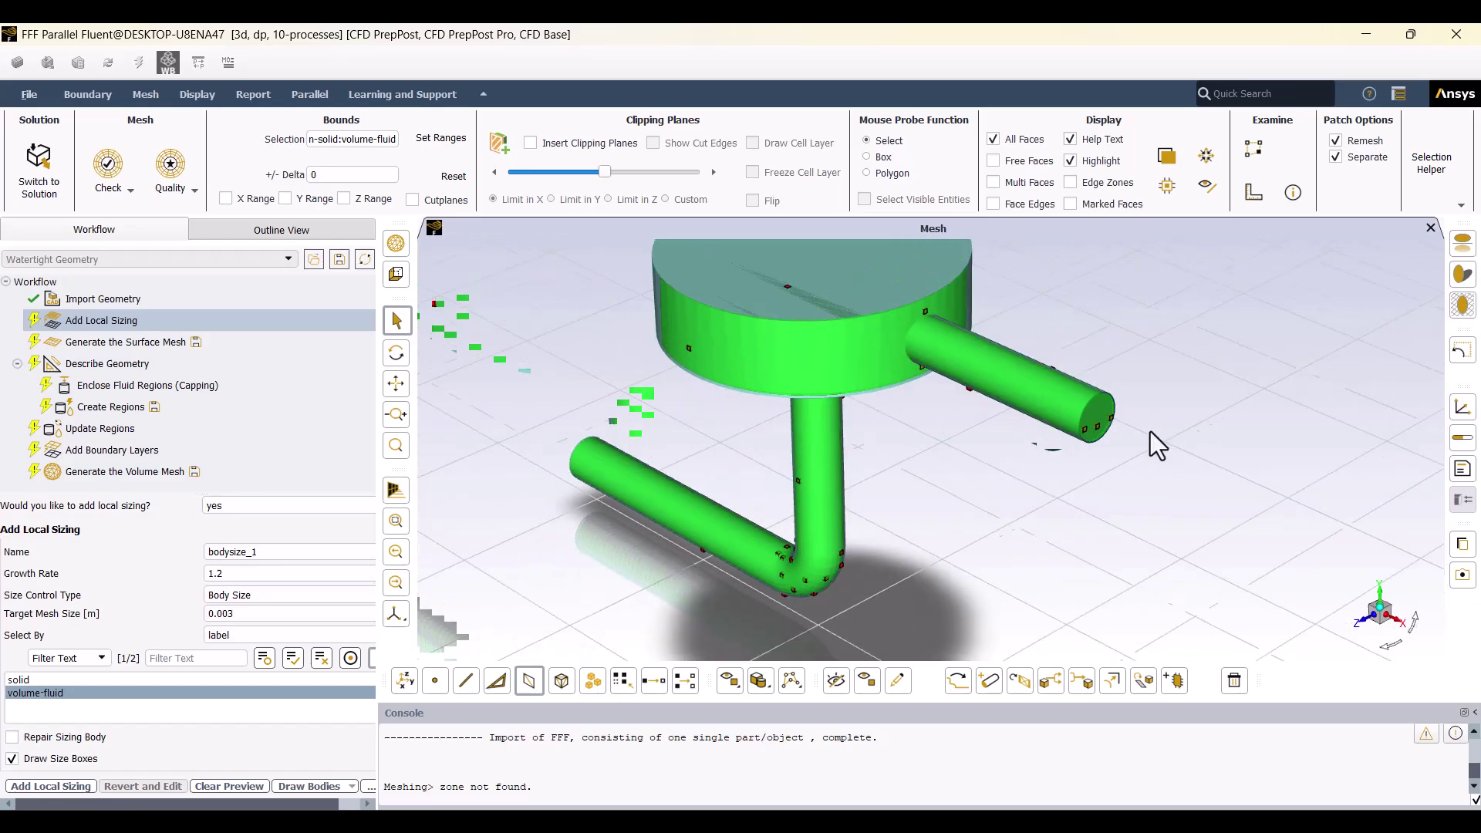
{"action": "scroll", "coordinate": [1151, 432], "scroll_direction": "up", "scroll_amount": 1}
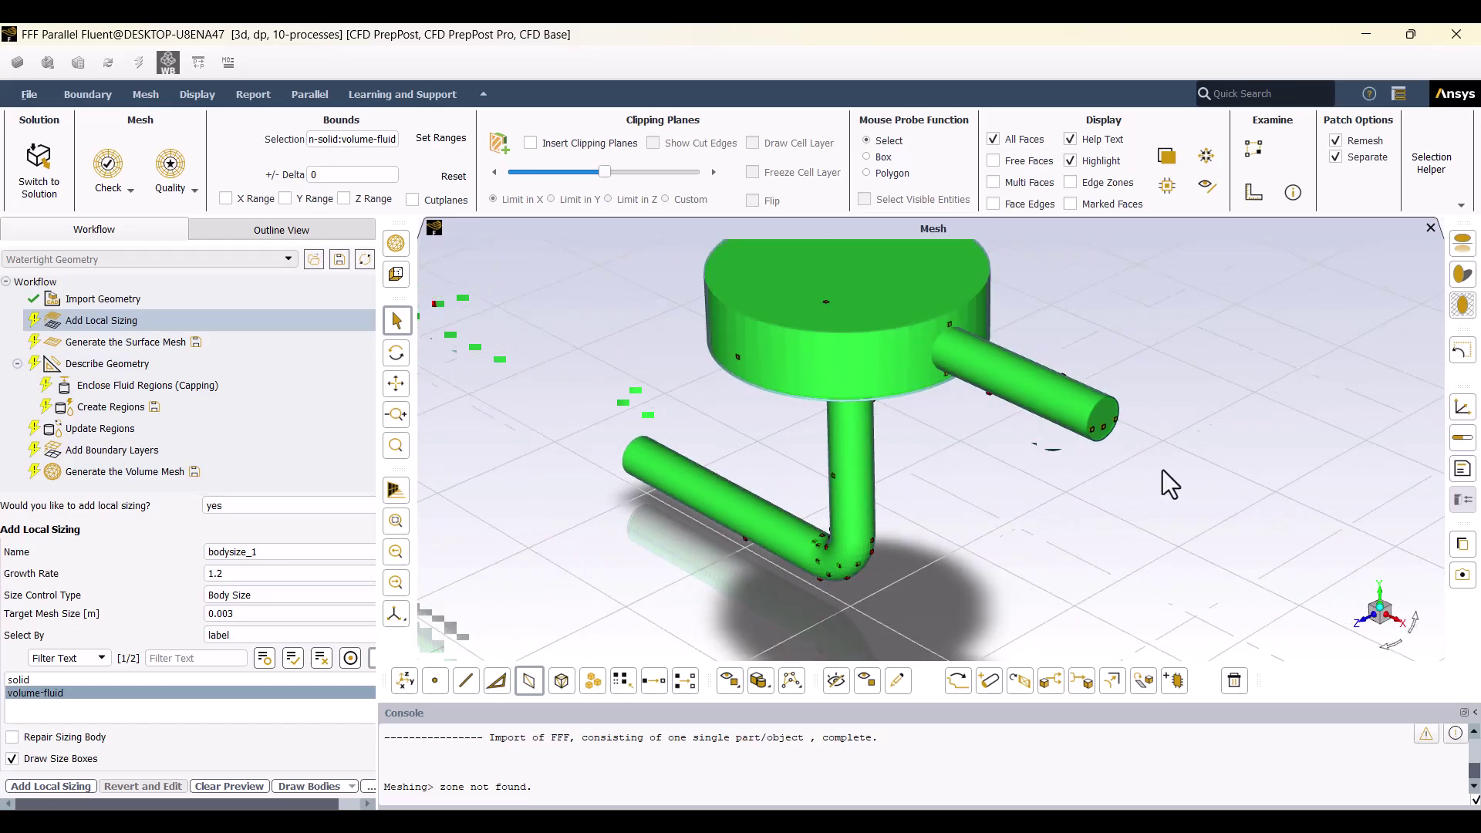
{"action": "left_click", "coordinate": [40, 790]}
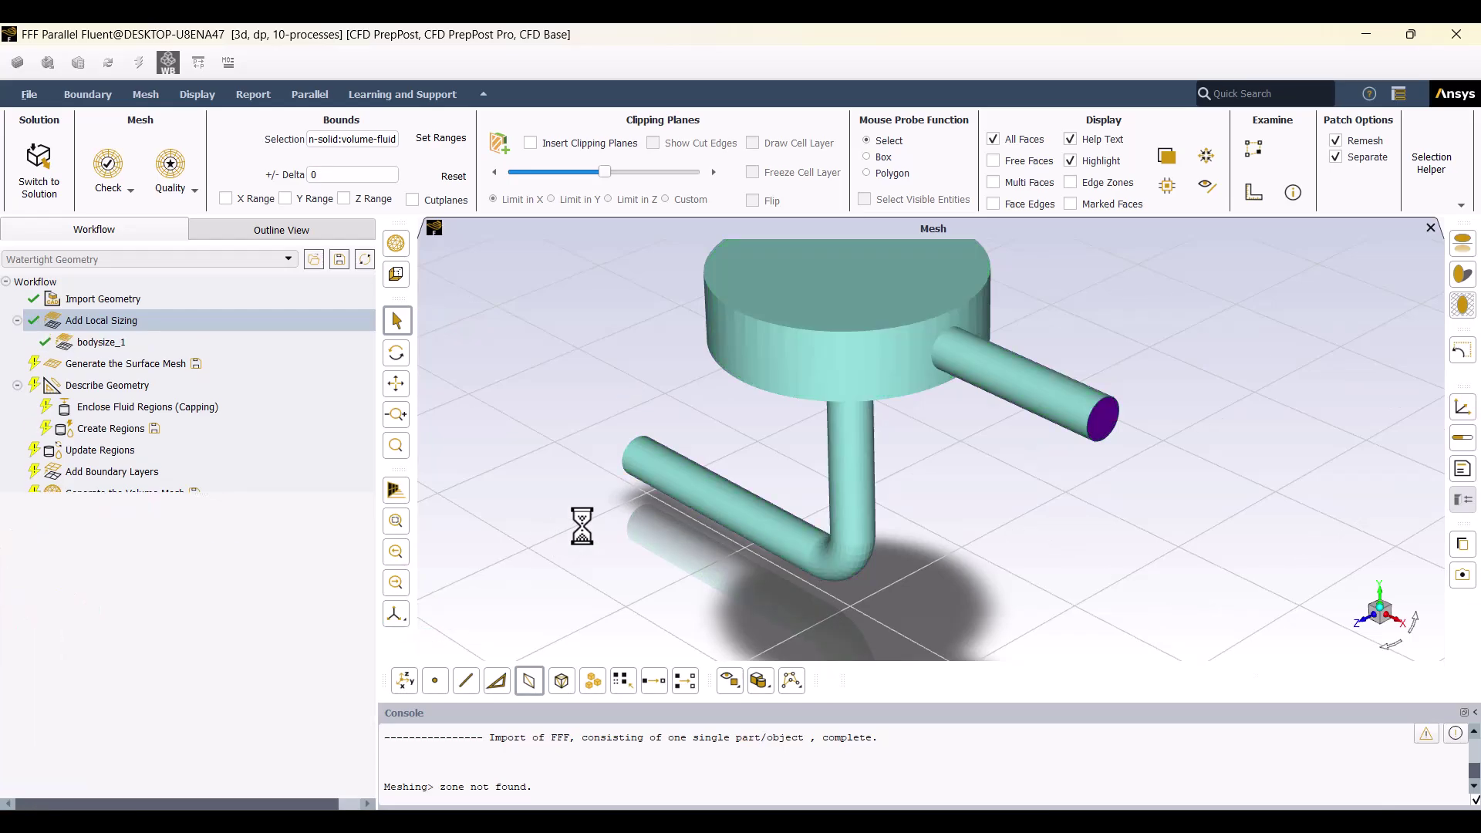
Set the surface mesh maximum size to 0.004 m and the minimum size to 0.0004 m.
{"action": "left_click", "coordinate": [119, 364]}
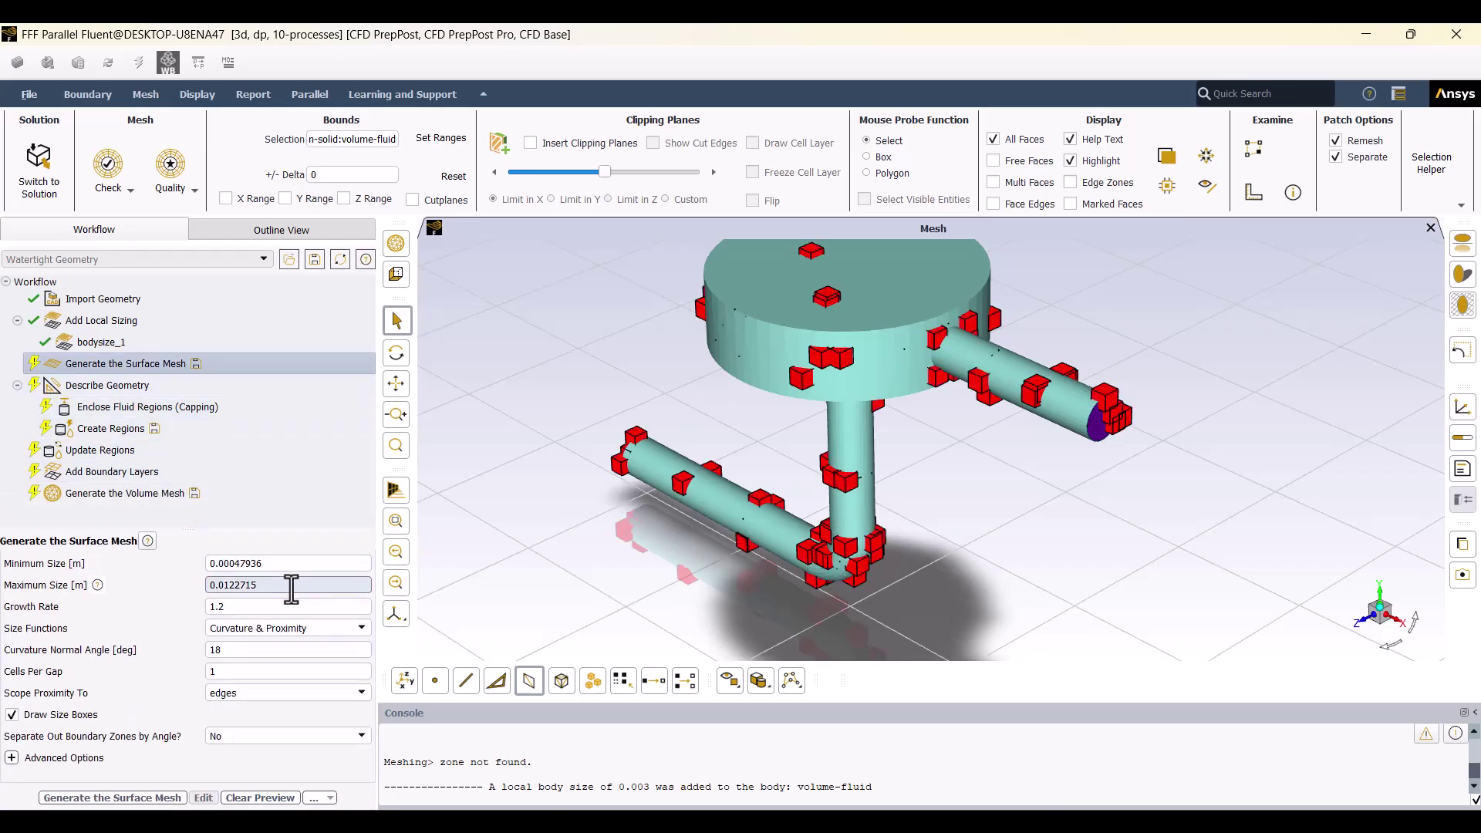
{"action": "left_click_drag", "start_coordinate": [292, 586], "coordinate": [223, 587]}
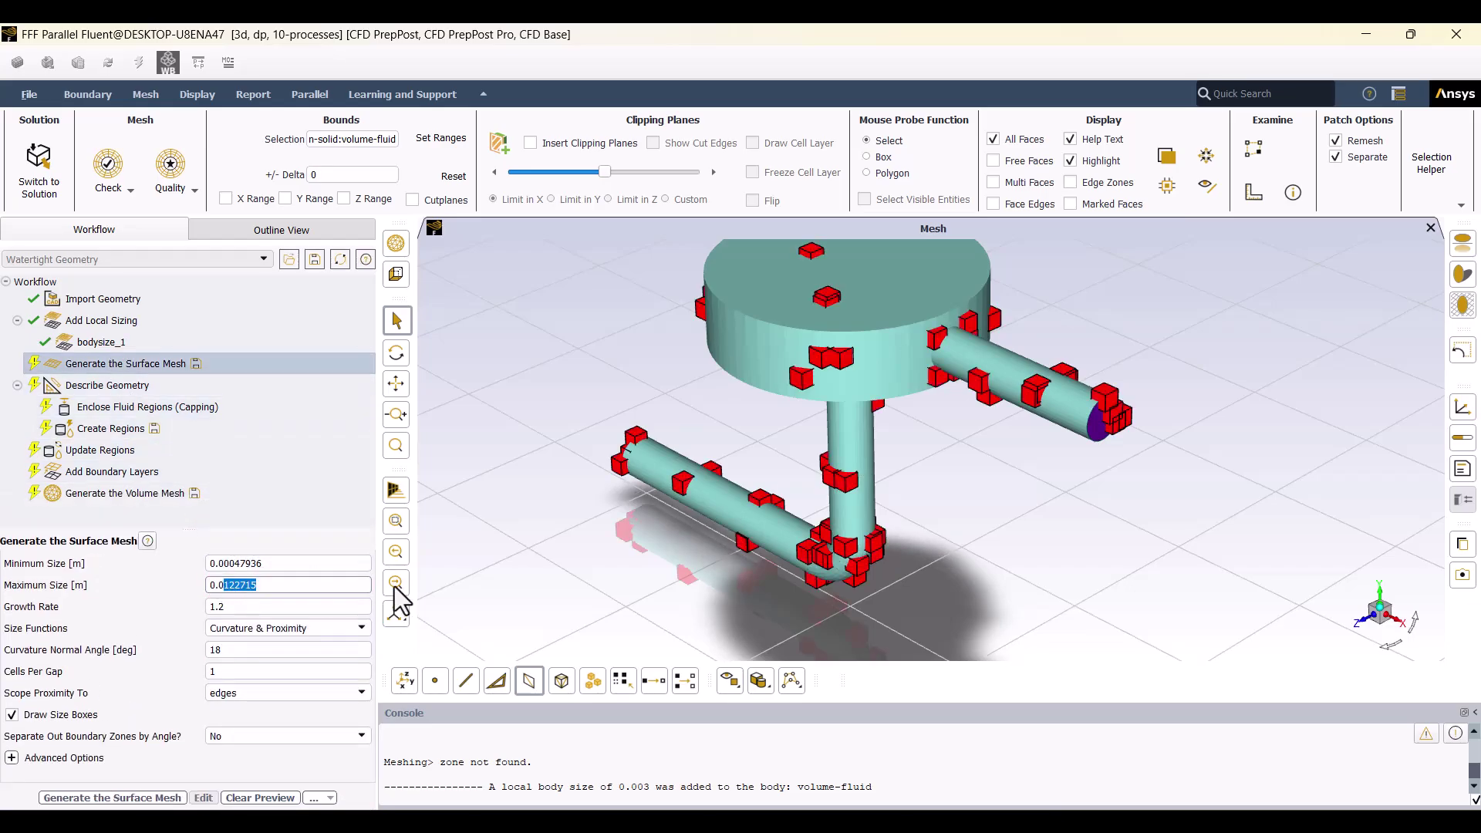
{"action": "type", "text": "4"}
{"action": "key", "text": "Return"}
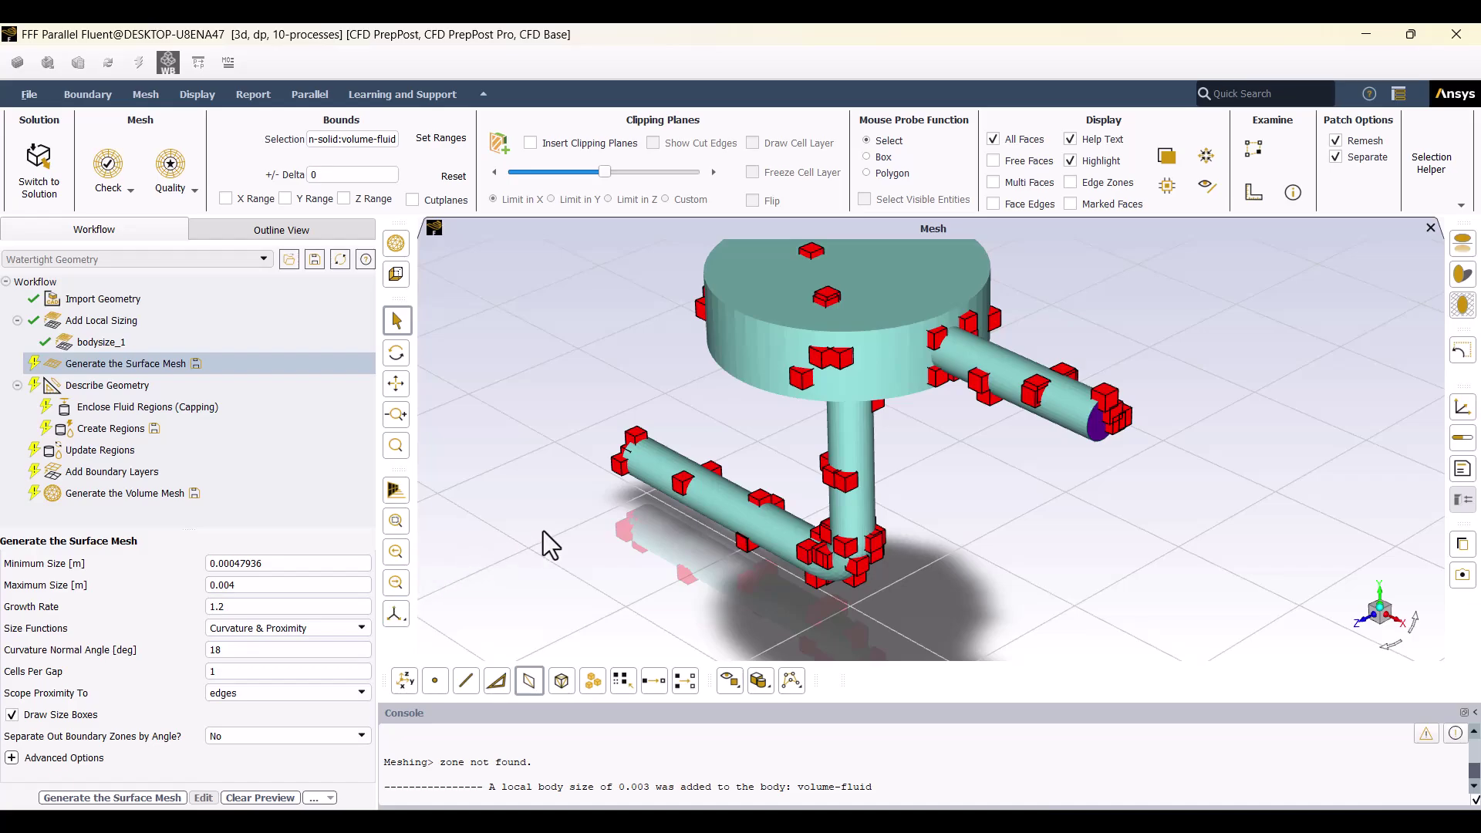
{"action": "left_click", "coordinate": [315, 563]}
{"action": "key", "text": "BackSpace"}
{"action": "key", "text": "BackSpace"}
{"action": "key", "text": "BackSpace"}
{"action": "key", "text": "BackSpace"}
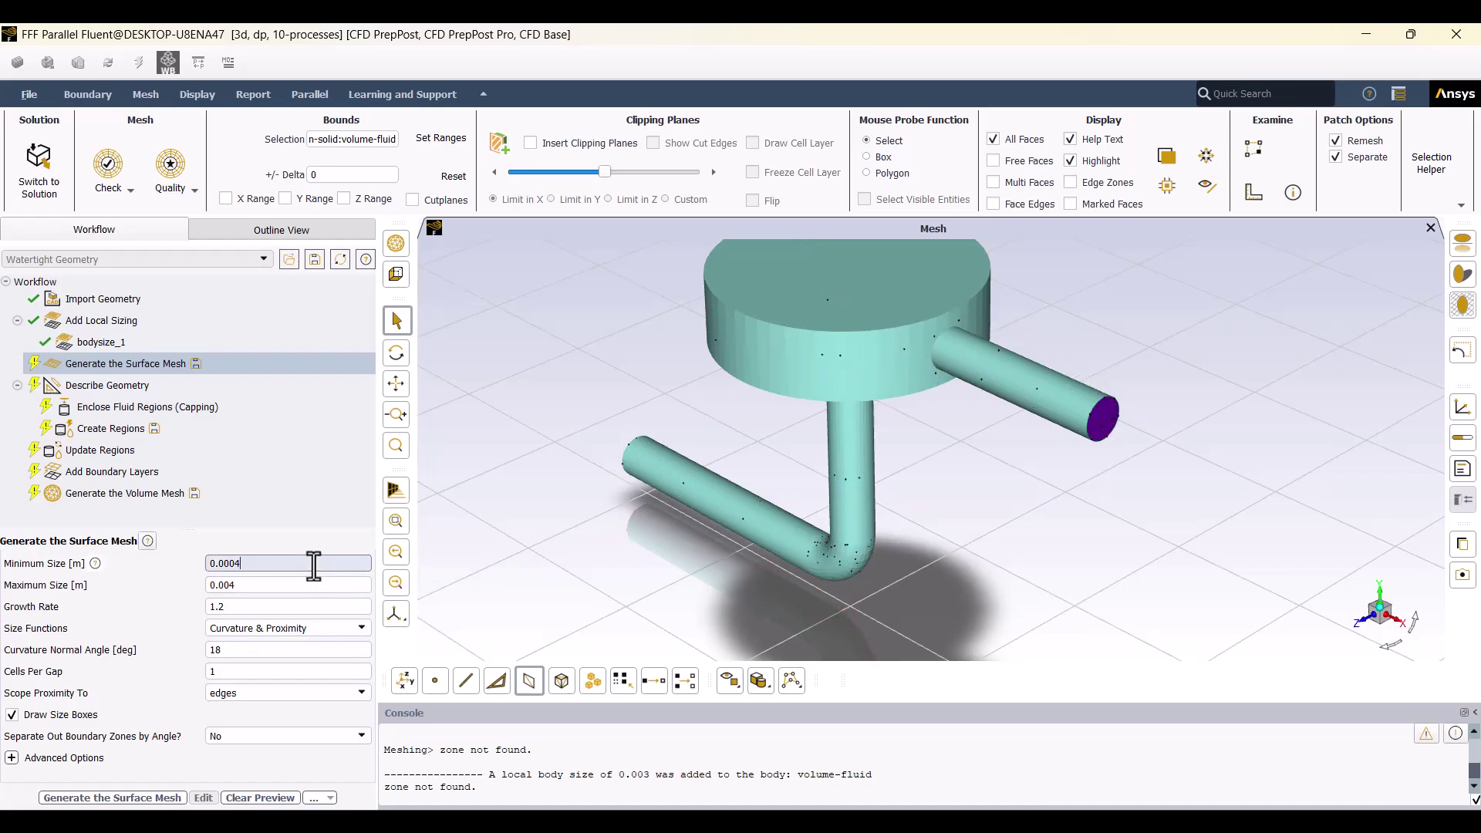
{"action": "key", "text": "Return"}
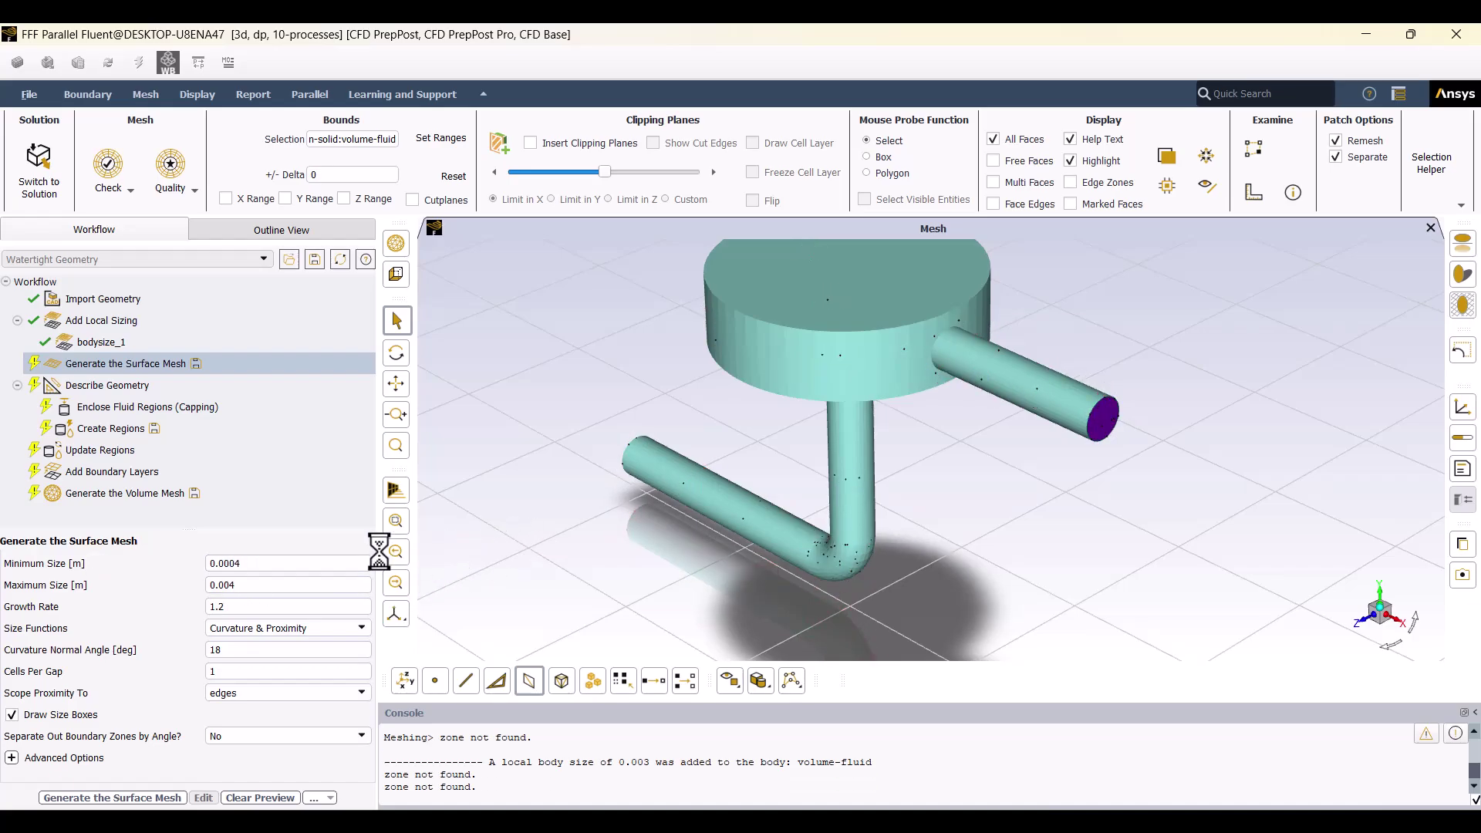
Check the fluid body sizing, generate the surface mesh, and examine its elements at the side pipe's end and its maximum skewness.
{"action": "left_click", "coordinate": [100, 342]}
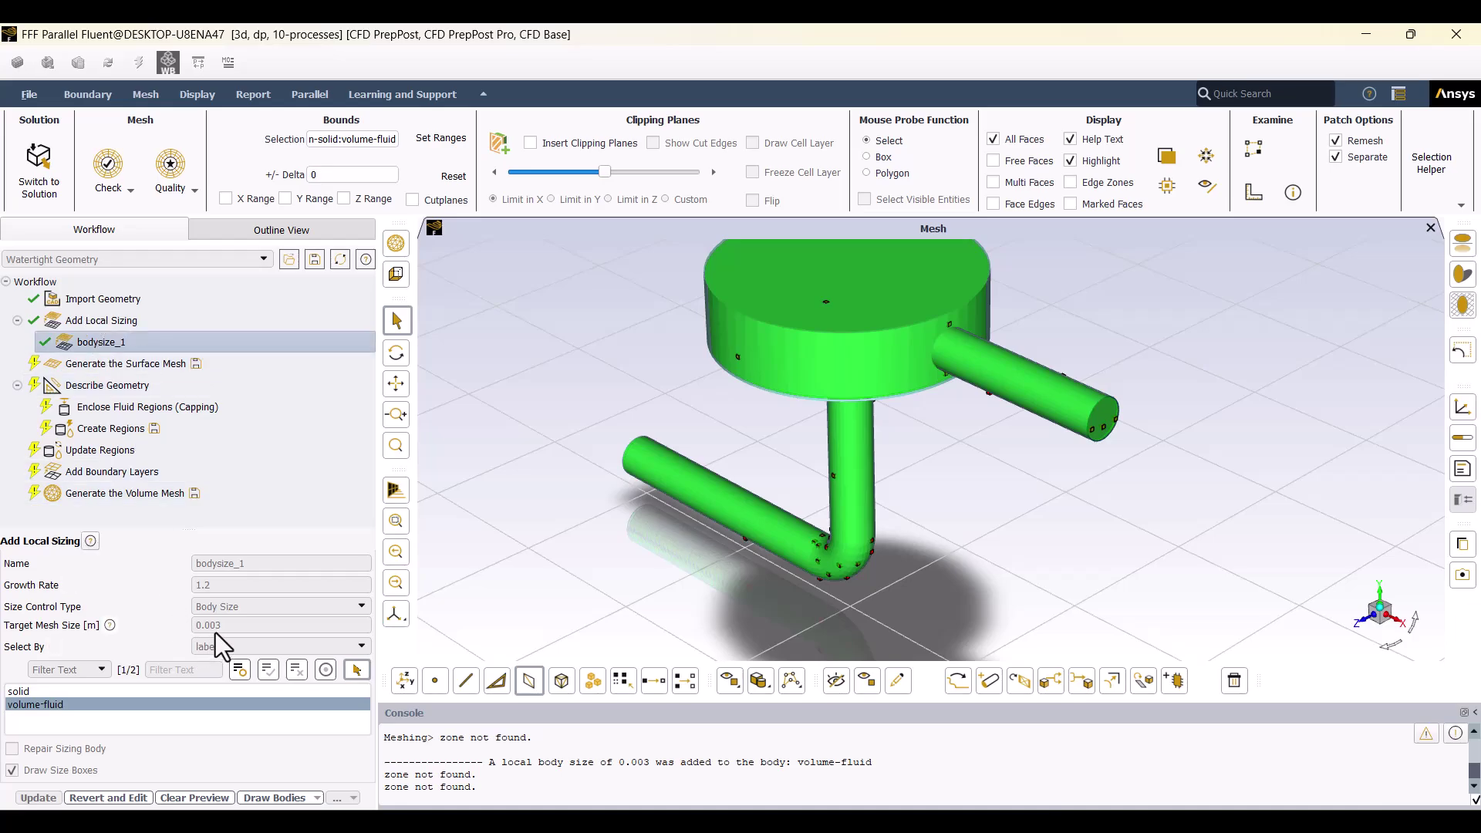
{"action": "left_click", "coordinate": [115, 362]}
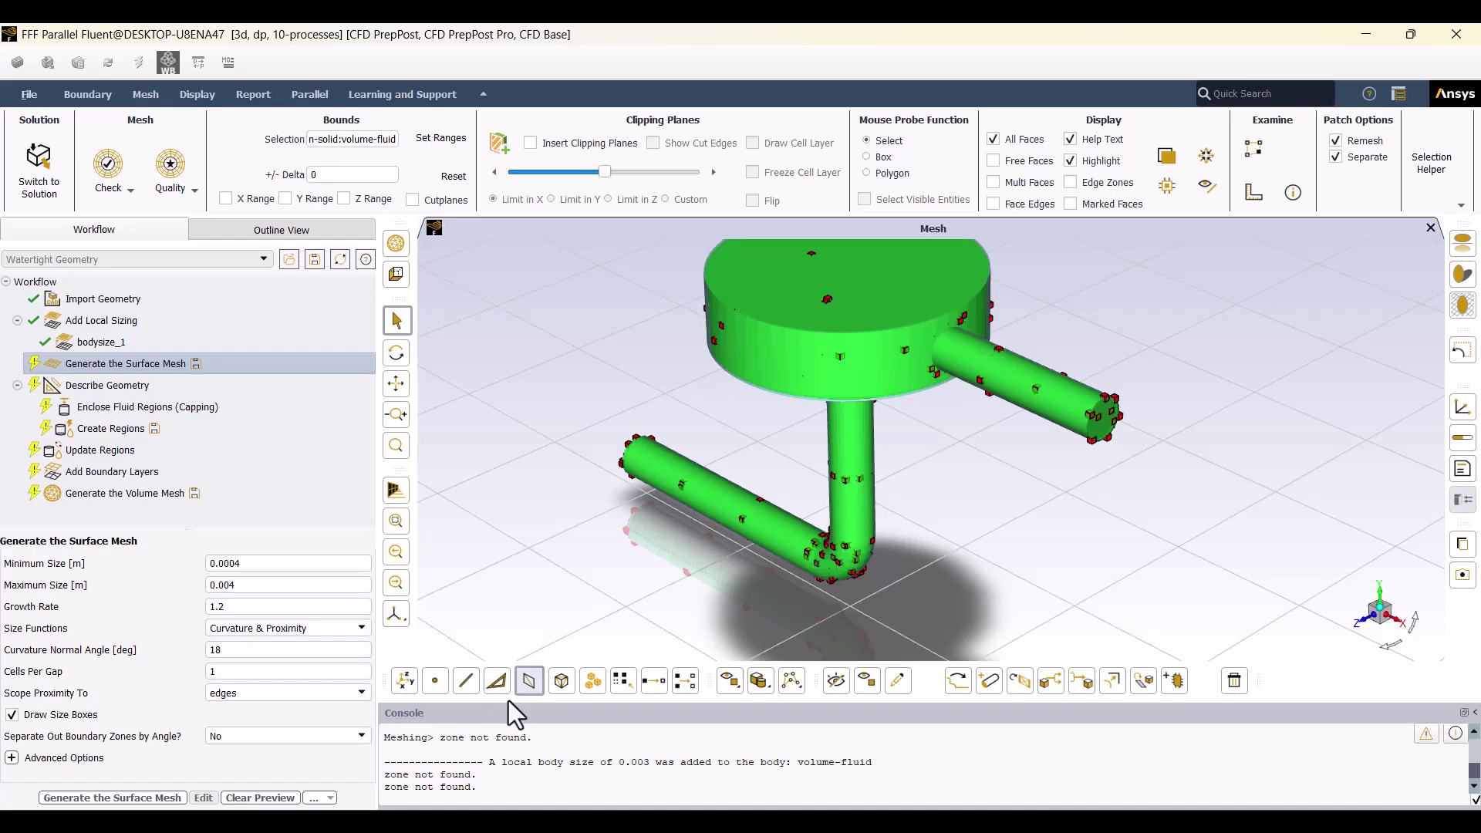
{"action": "left_click", "coordinate": [112, 798]}
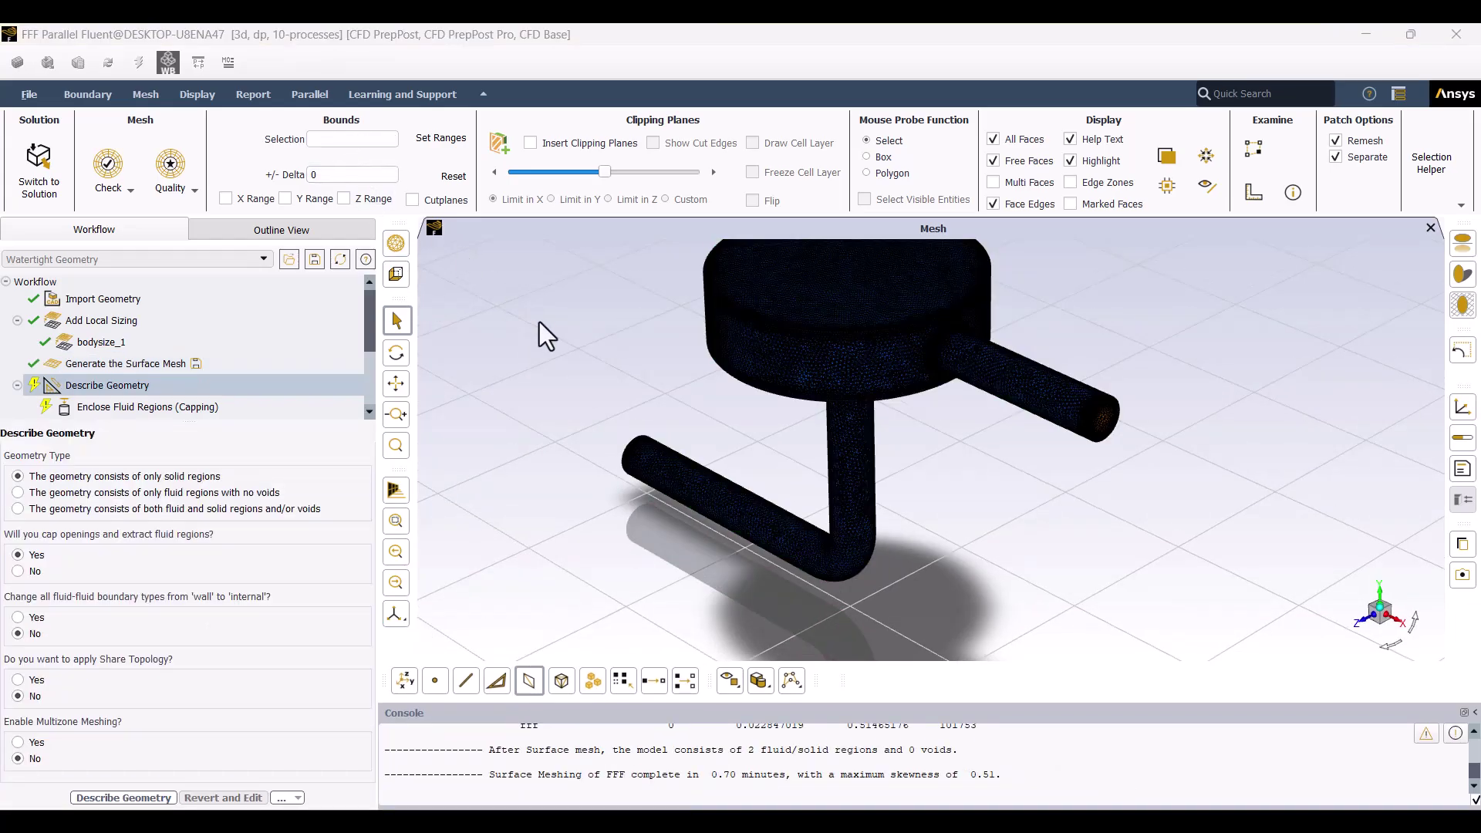
{"action": "scroll", "coordinate": [1121, 417], "scroll_direction": "up", "scroll_amount": 10}
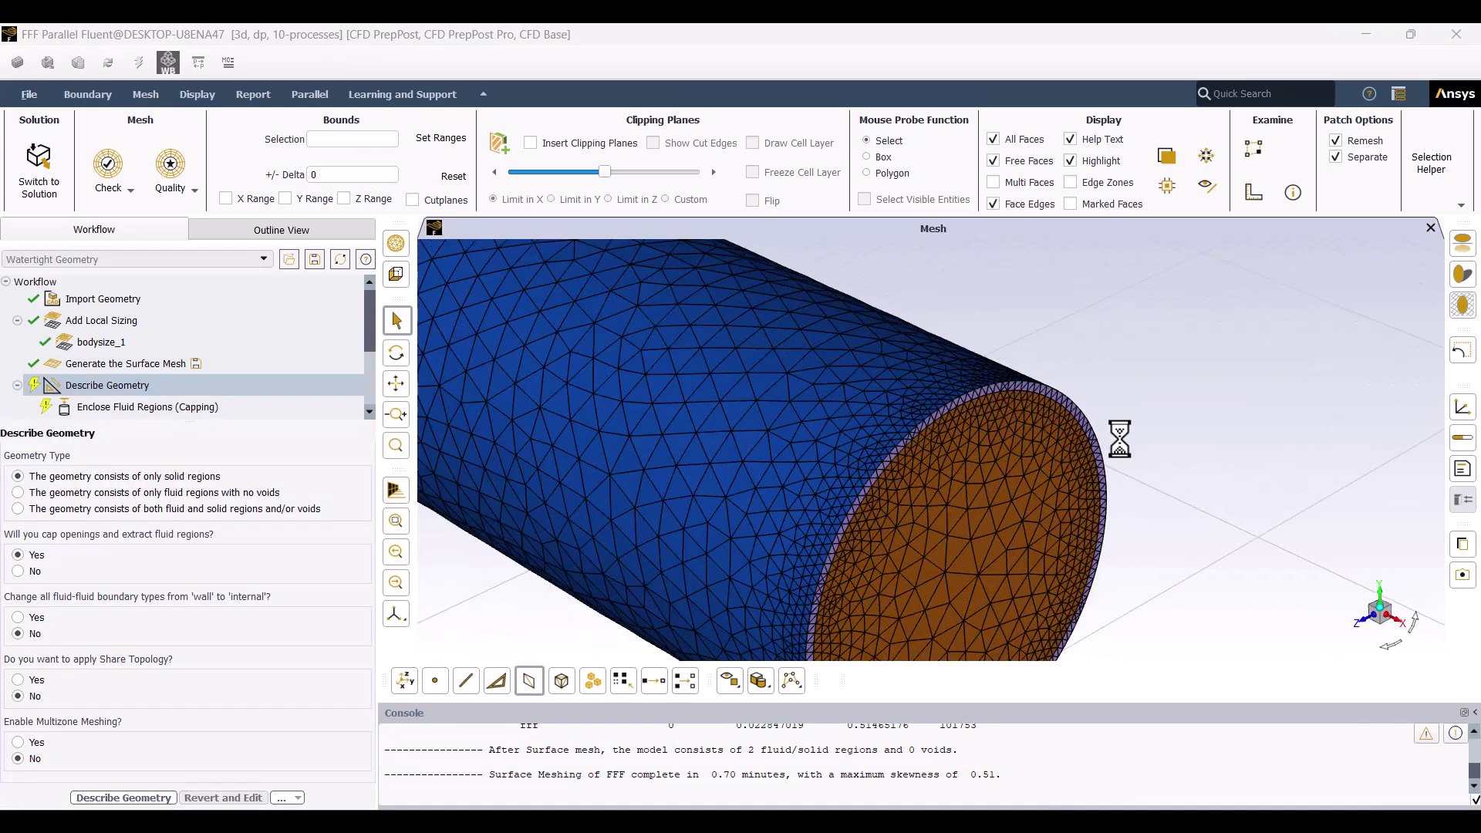
{"action": "scroll", "coordinate": [983, 382], "scroll_direction": "down", "scroll_amount": 5}
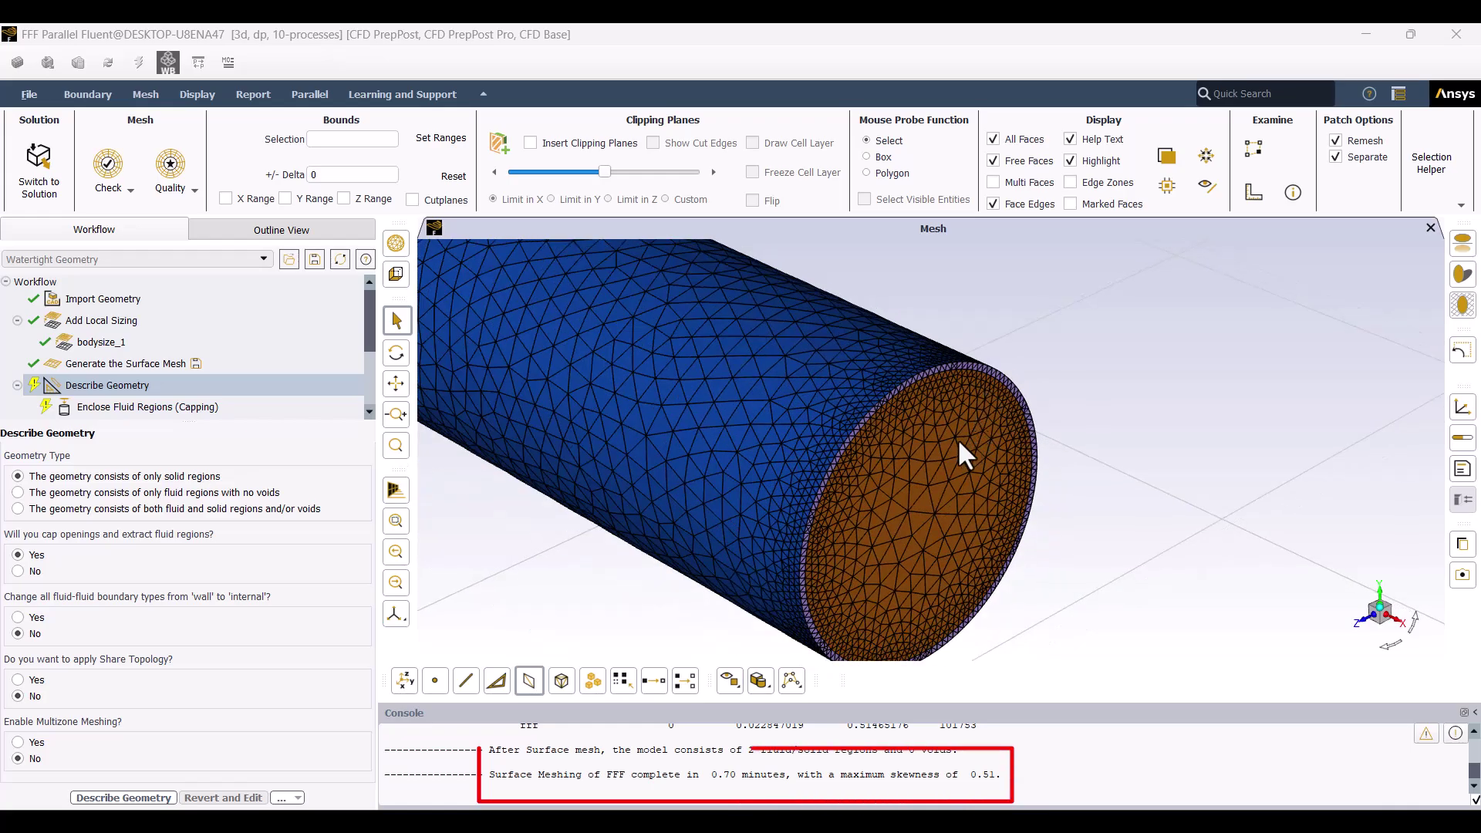
{"action": "scroll", "coordinate": [1193, 475], "scroll_direction": "down", "scroll_amount": 5}
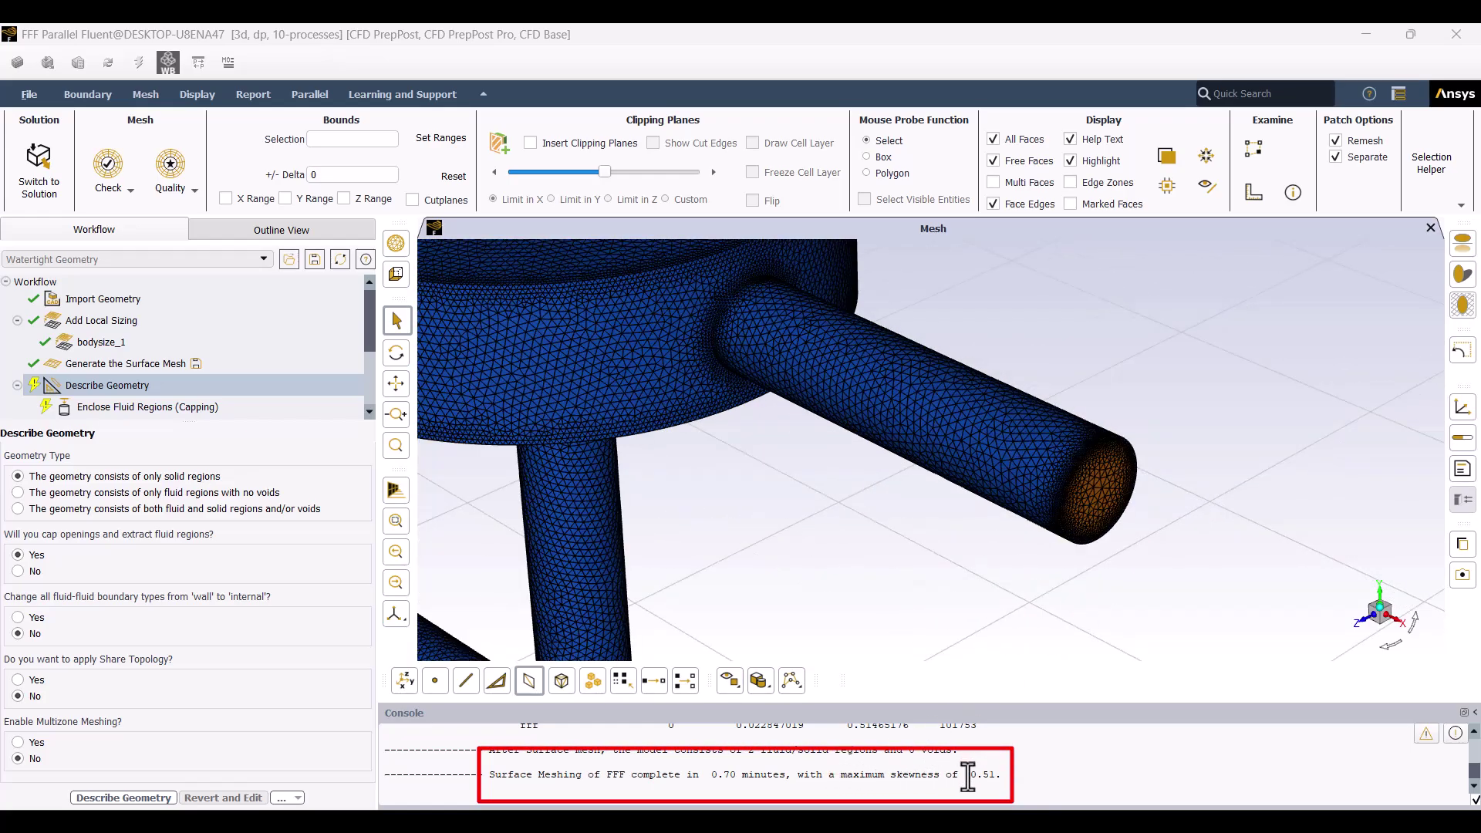
{"action": "left_click_drag", "start_coordinate": [971, 776], "coordinate": [996, 777]}
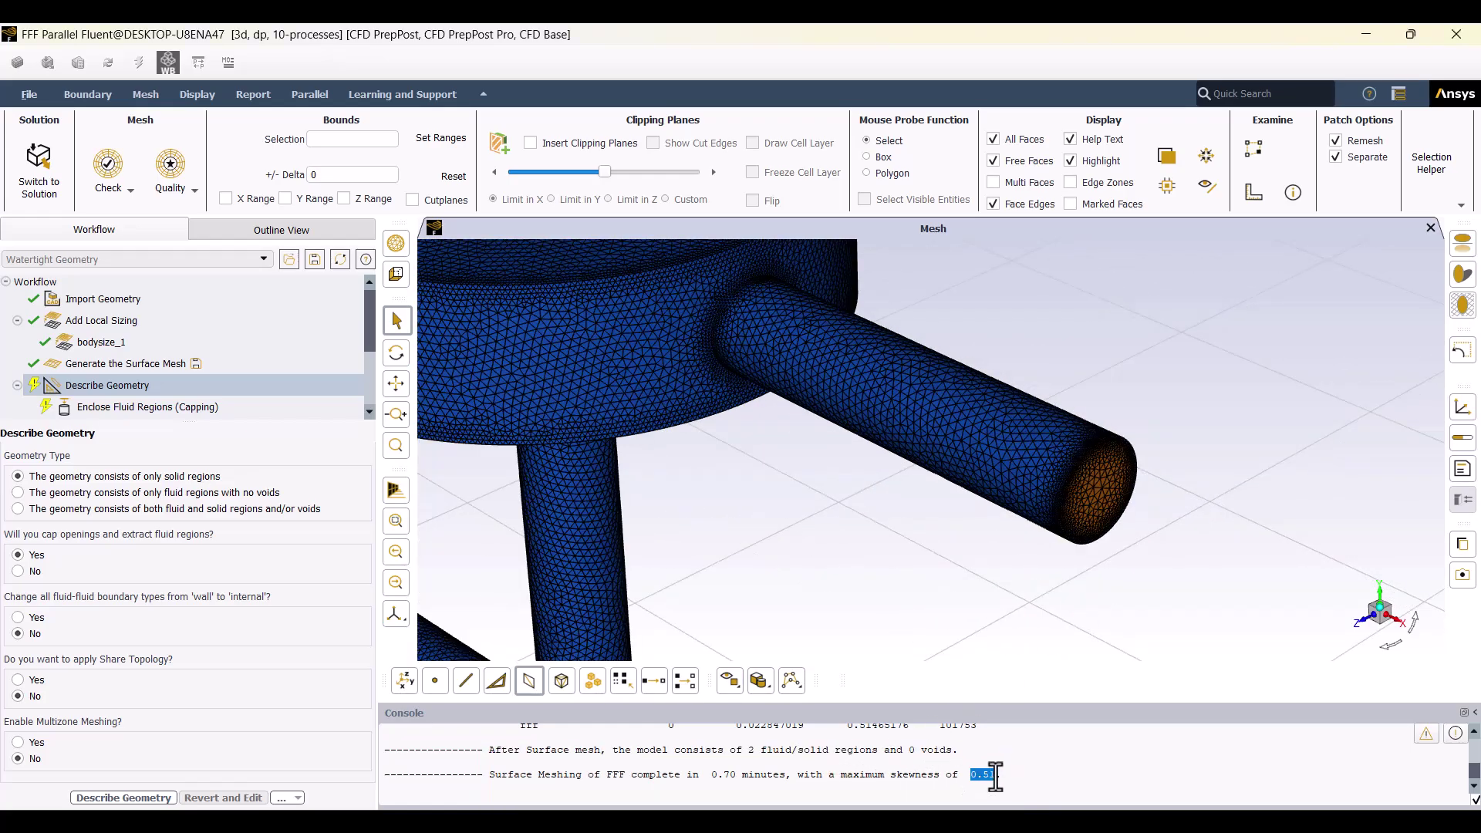
{"action": "left_click", "coordinate": [942, 563]}
{"action": "scroll", "coordinate": [942, 564], "scroll_direction": "up", "scroll_amount": 1}
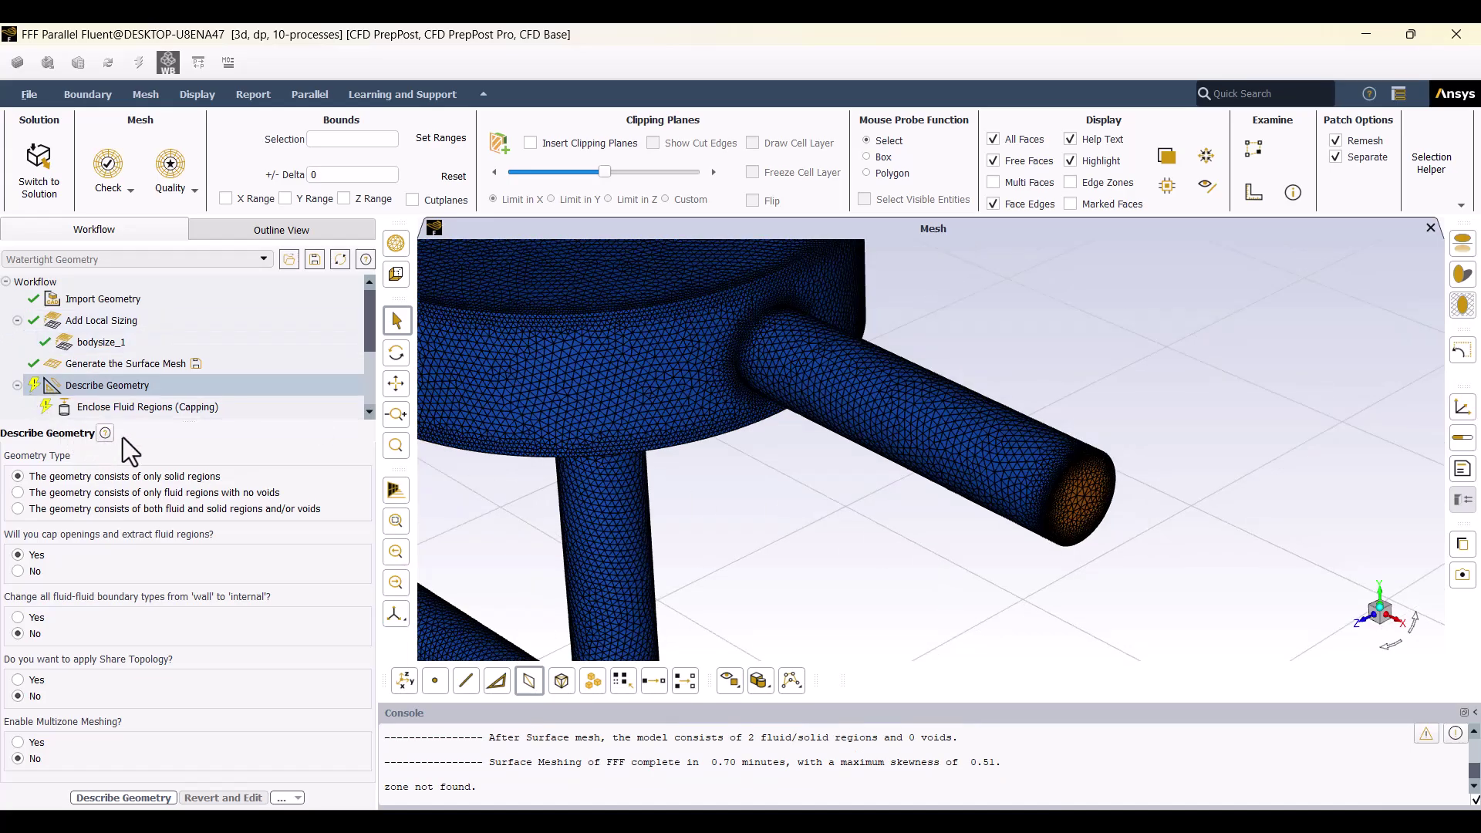
Describe the geometry as consisting of only fluid regions with no voids, and update the boundaries with their assigned types.
{"action": "left_click", "coordinate": [128, 388]}
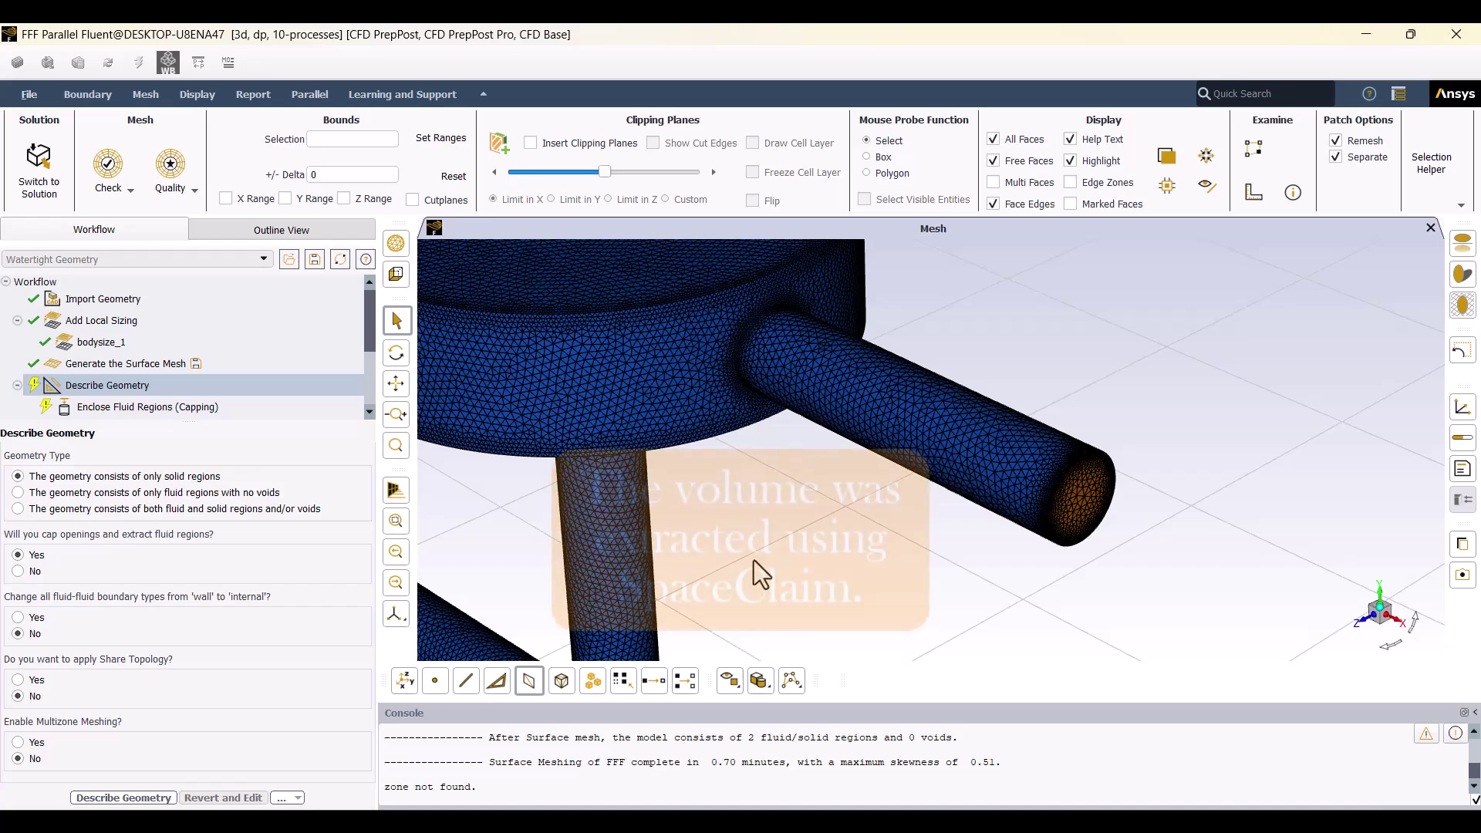
{"action": "left_click", "coordinate": [272, 495]}
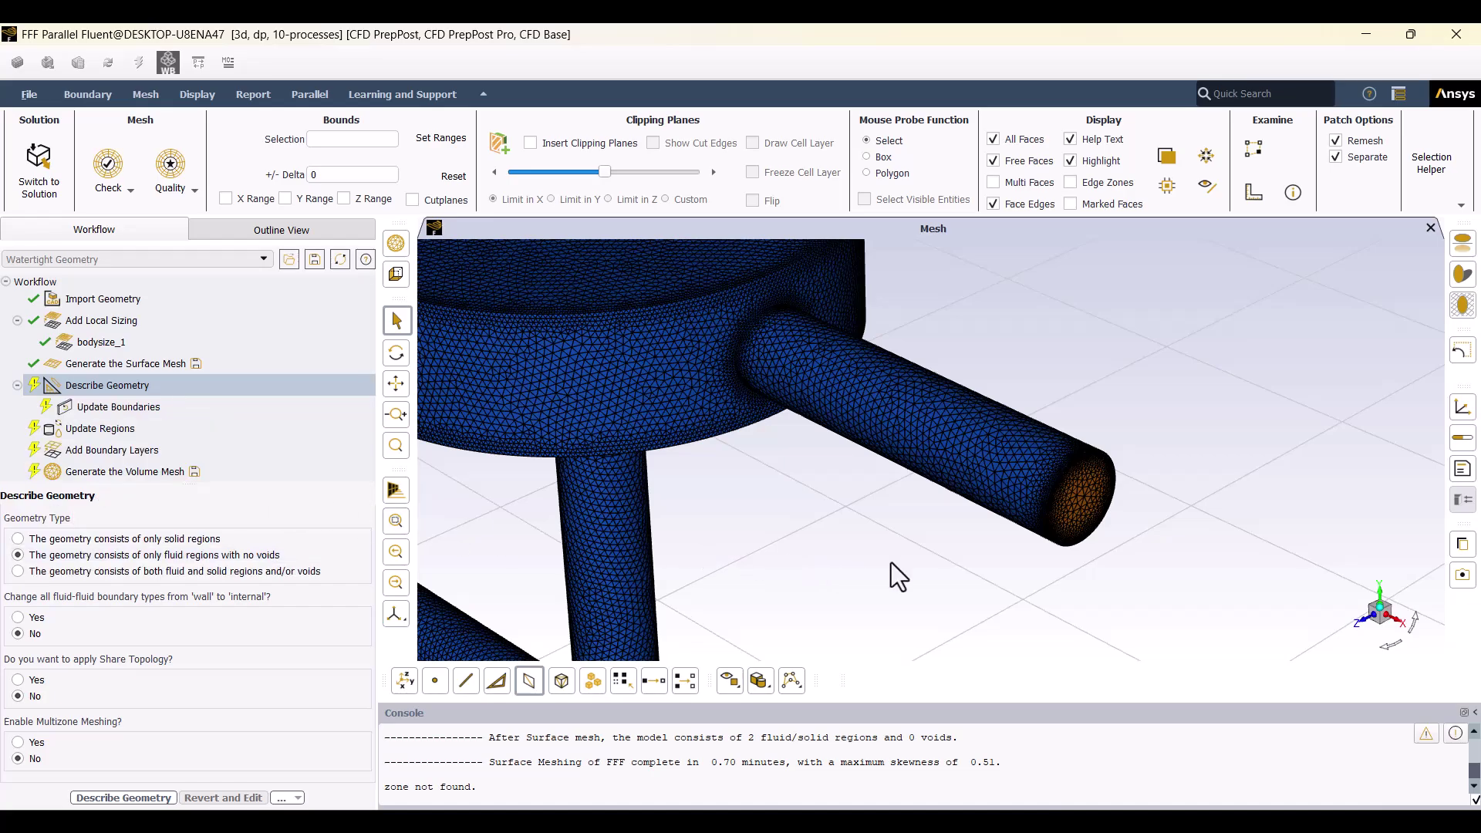
{"action": "left_click_drag", "start_coordinate": [891, 562], "coordinate": [906, 585]}
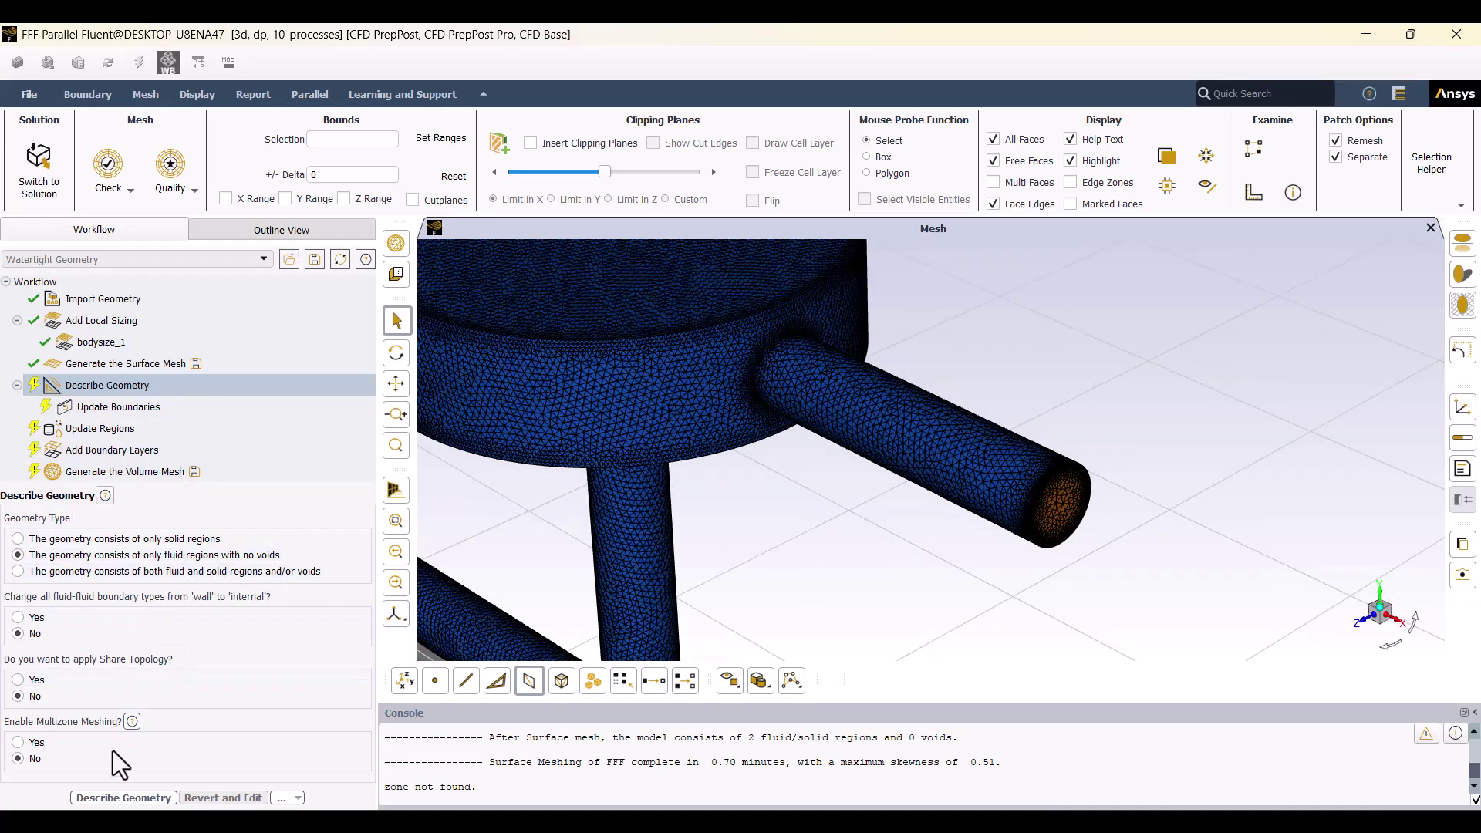
{"action": "left_click", "coordinate": [122, 798]}
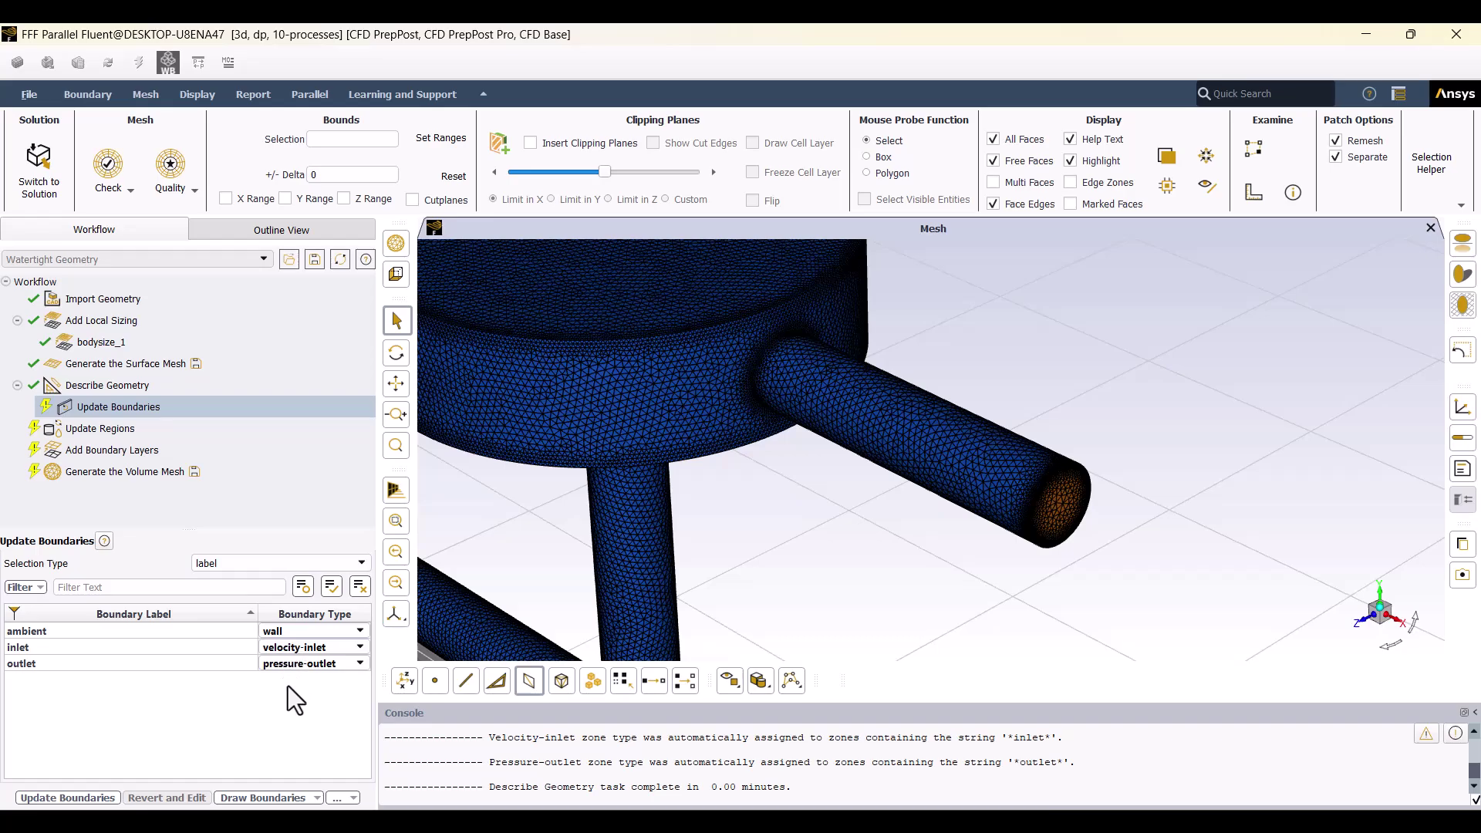
{"action": "left_click", "coordinate": [56, 802]}
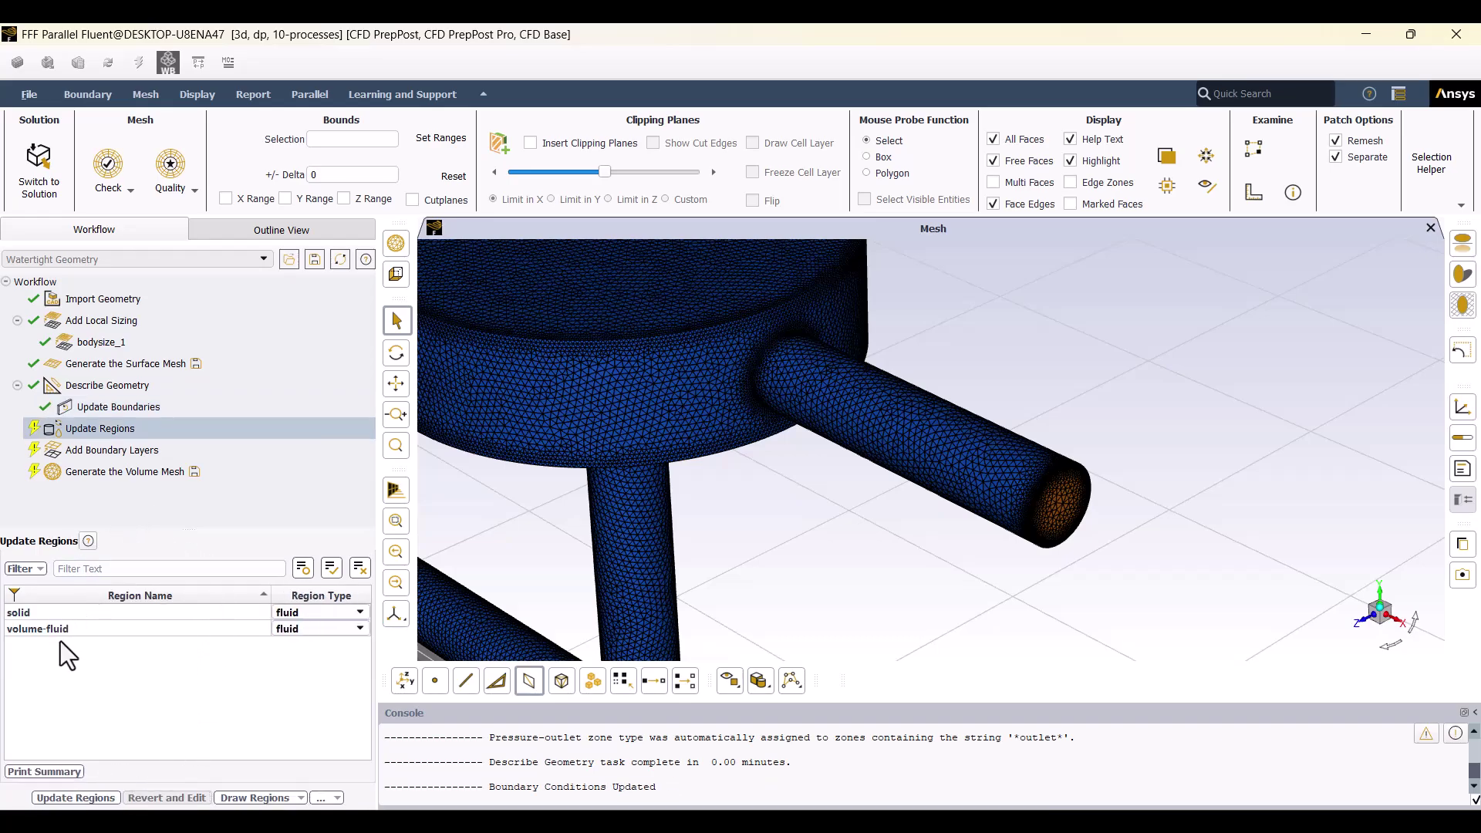
Change the region type of the solid region to solid and update the regions.
{"action": "left_click", "coordinate": [50, 612]}
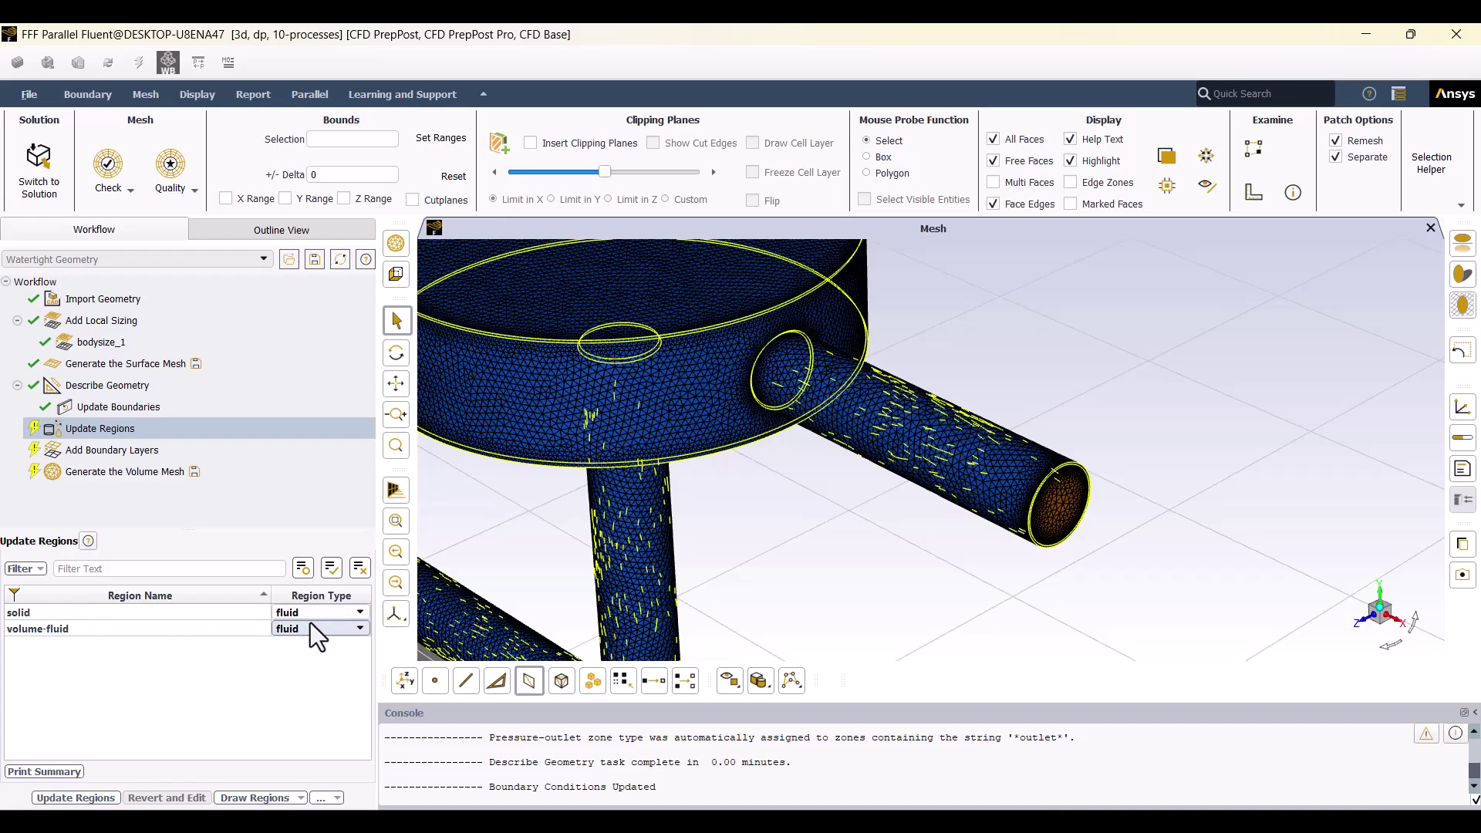
{"action": "left_click", "coordinate": [310, 614]}
{"action": "left_click", "coordinate": [304, 639]}
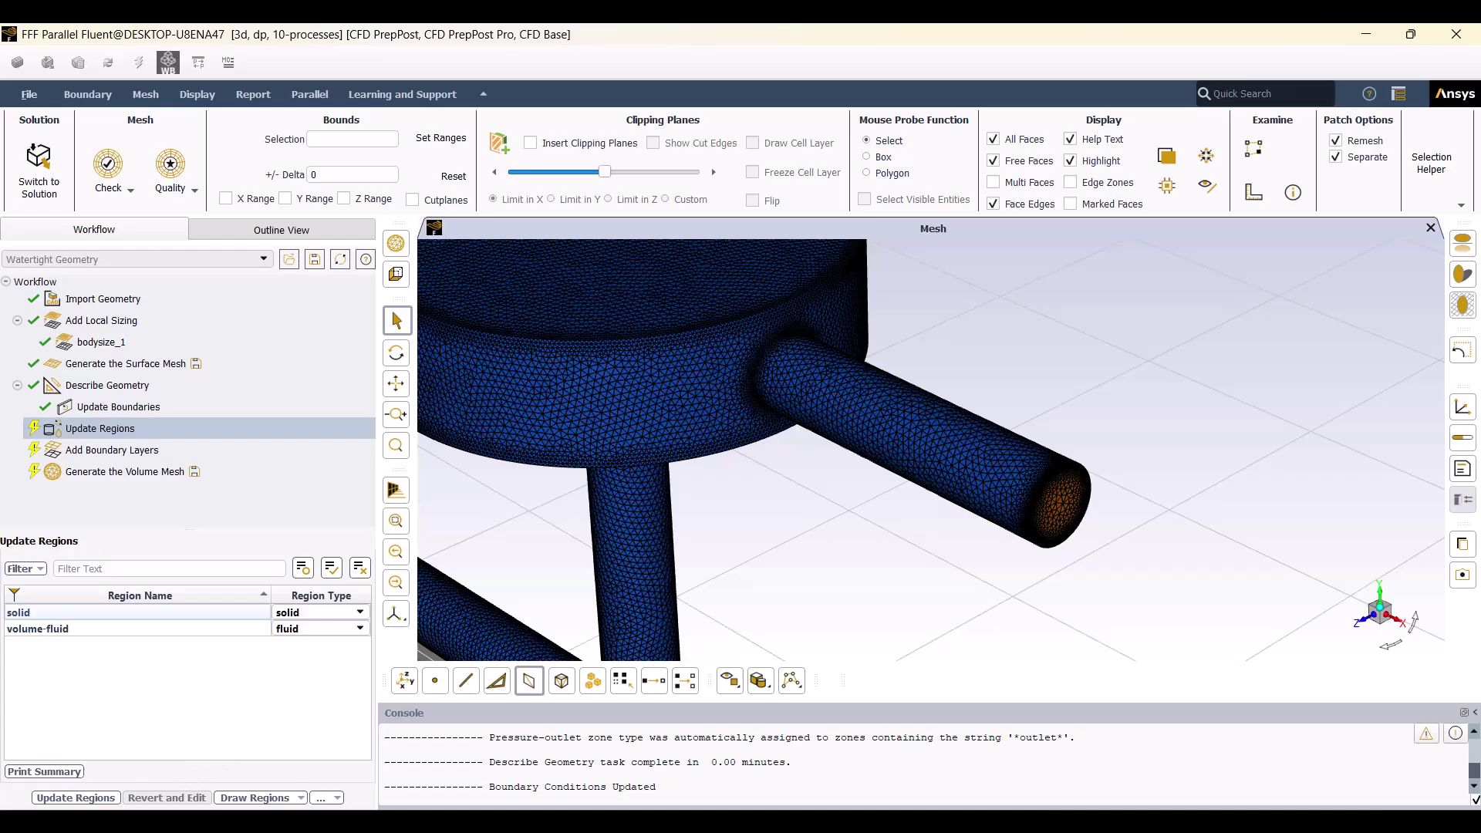
{"action": "left_click", "coordinate": [57, 798]}
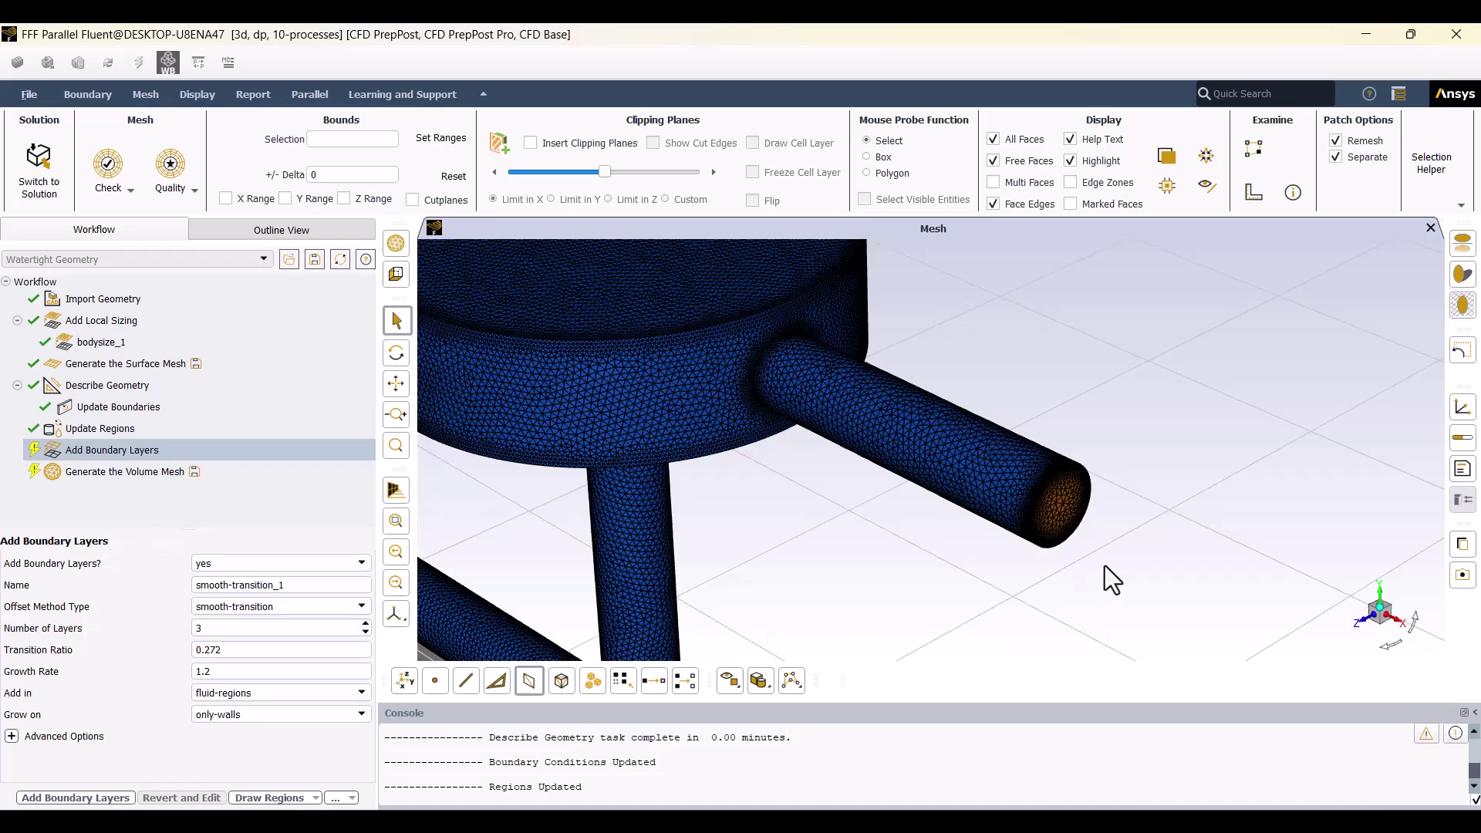
Add 3 smooth-transition boundary layers on the walls of the fluid regions, and generate the volume mesh with poly-hexcore fill.
{"action": "scroll", "coordinate": [1105, 562], "scroll_direction": "up", "scroll_amount": 3}
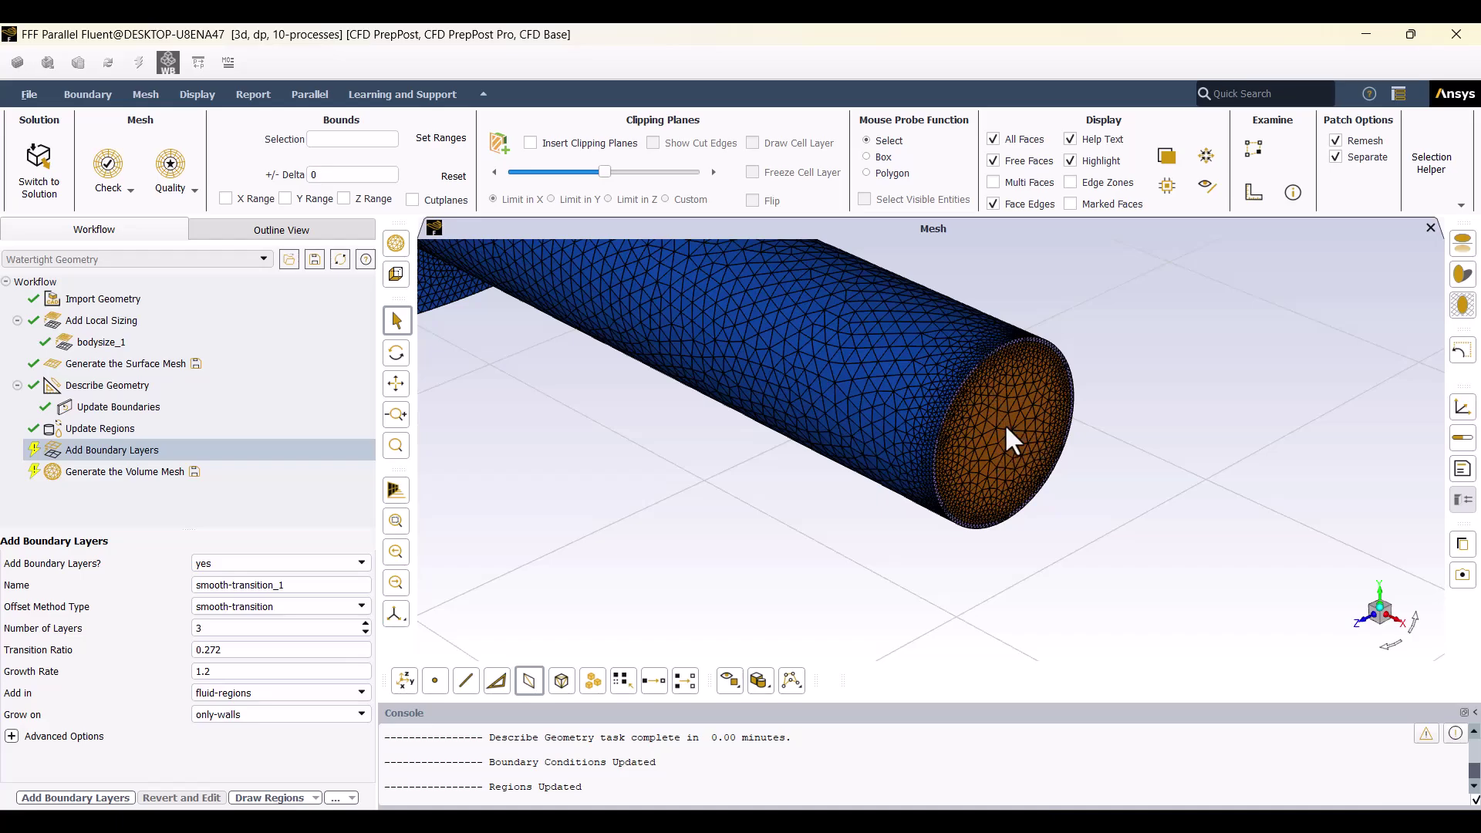
{"action": "left_click", "coordinate": [58, 800]}
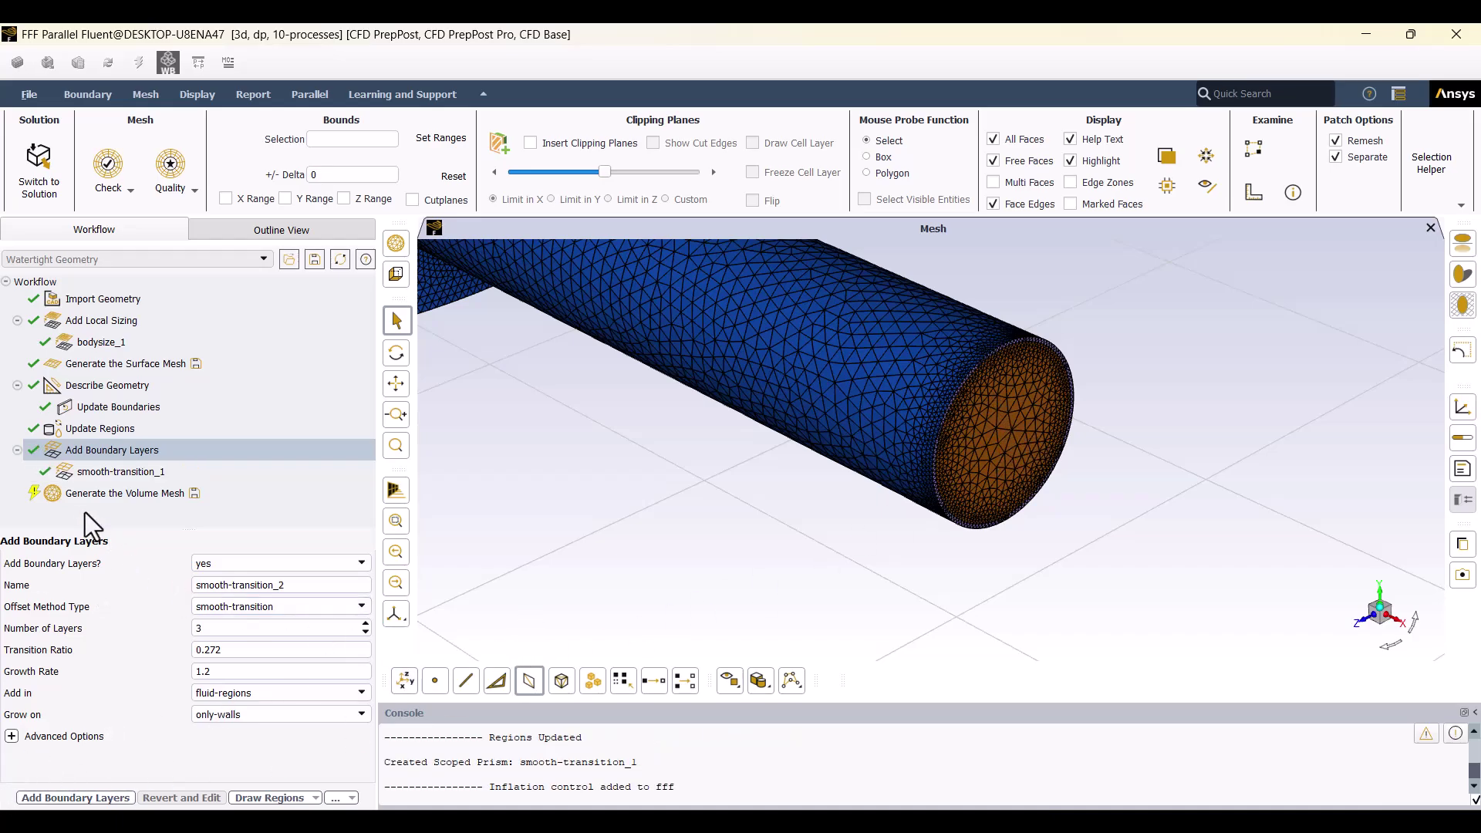
{"action": "left_click", "coordinate": [76, 495]}
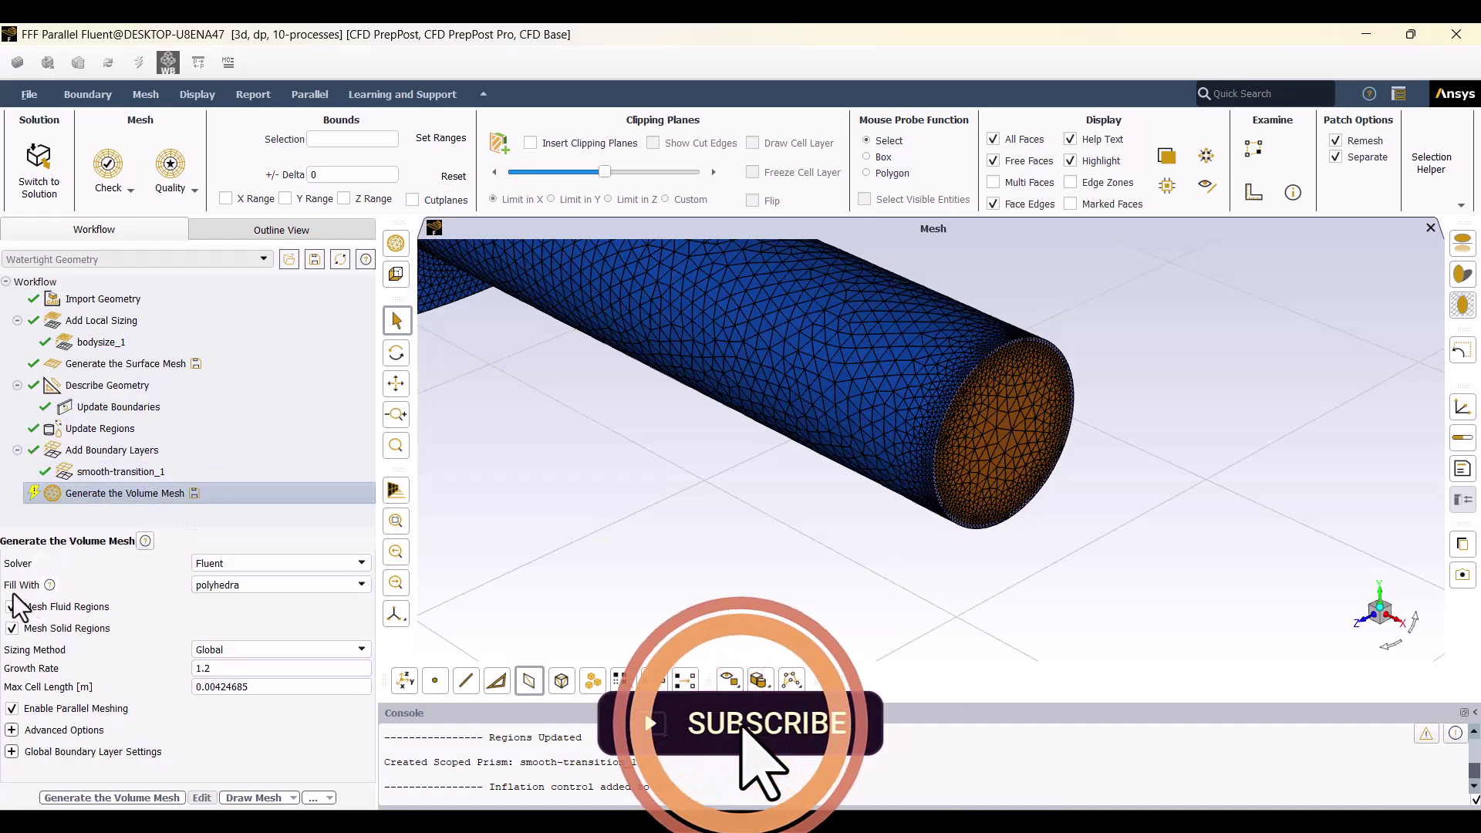
{"action": "left_click", "coordinate": [228, 586]}
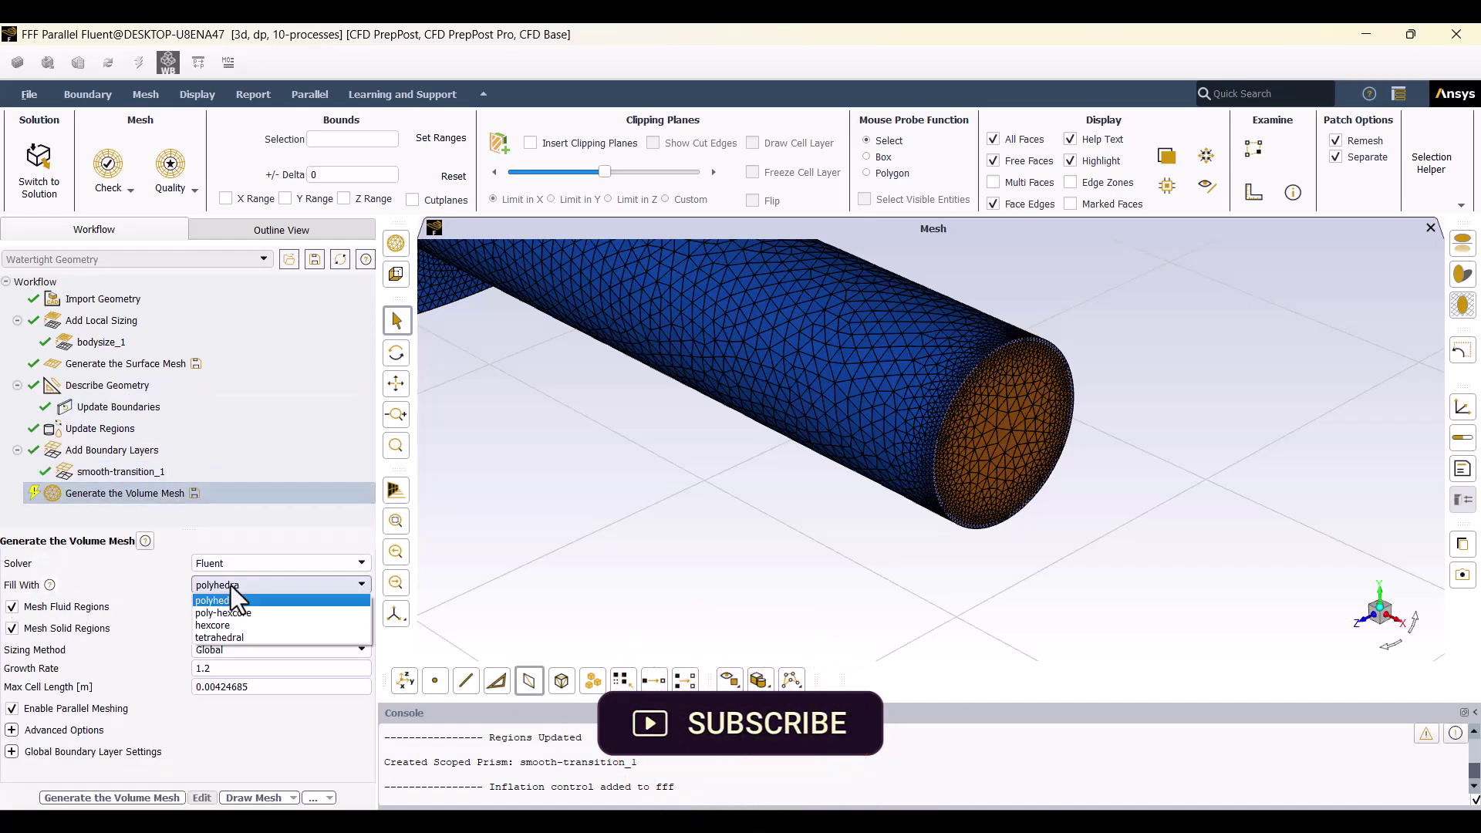
{"action": "left_click", "coordinate": [241, 613]}
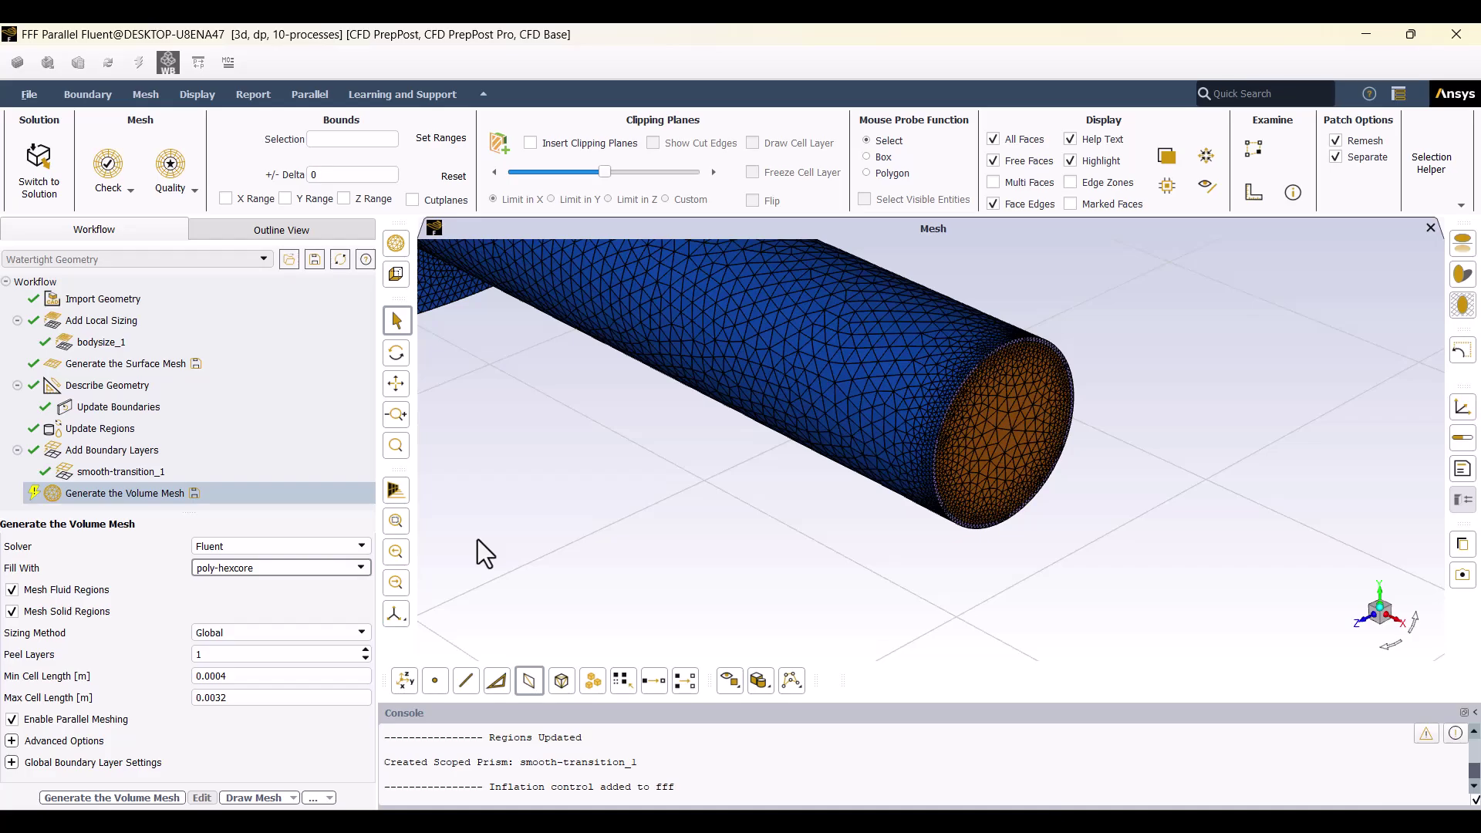
{"action": "left_click", "coordinate": [94, 800]}
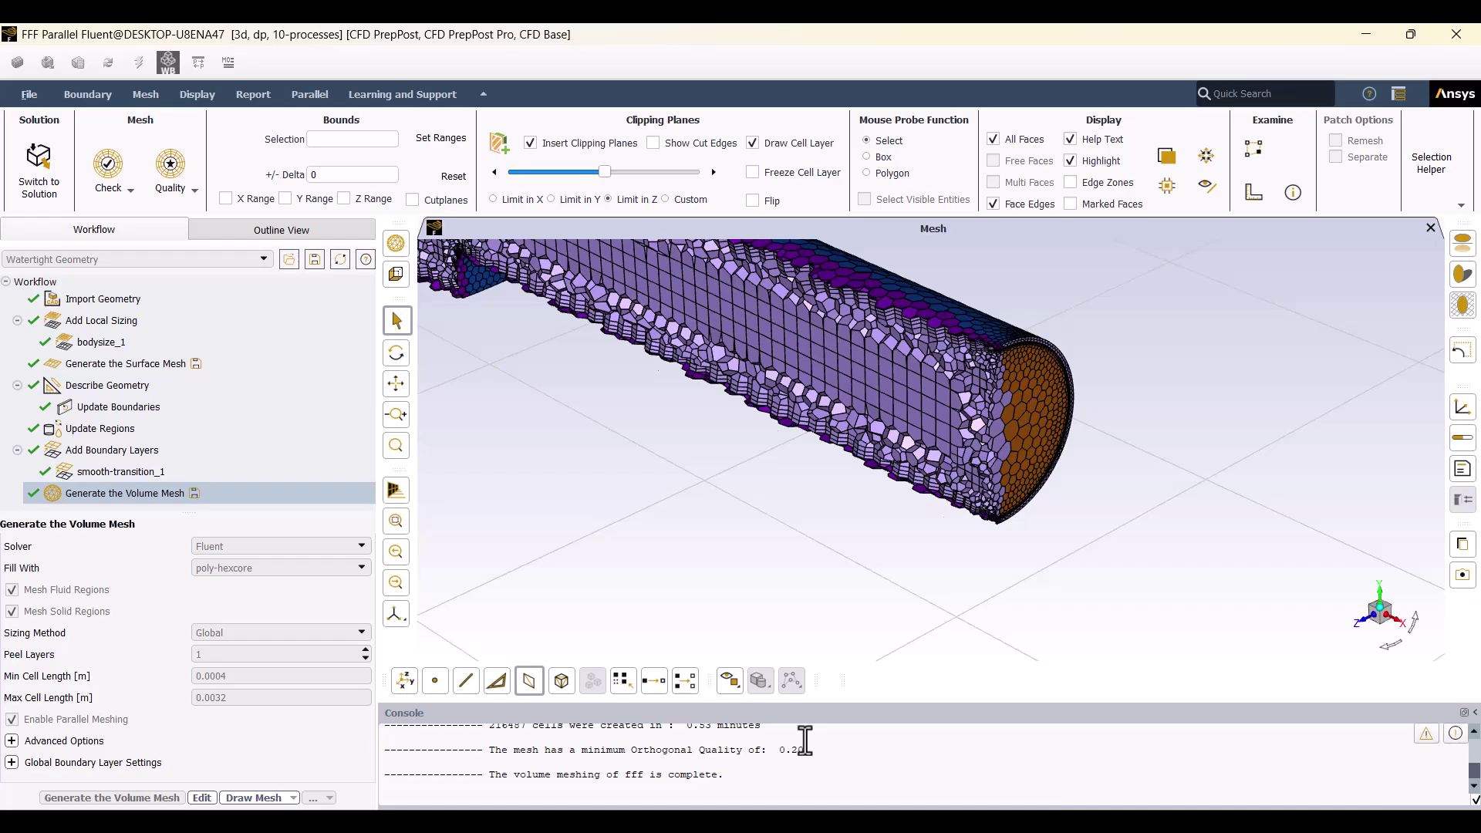
Inspect the cut volume mesh inside the side pipe, and turn off the clipping plane to show the whole mesh.
{"action": "scroll", "coordinate": [1011, 329], "scroll_direction": "up", "scroll_amount": 2}
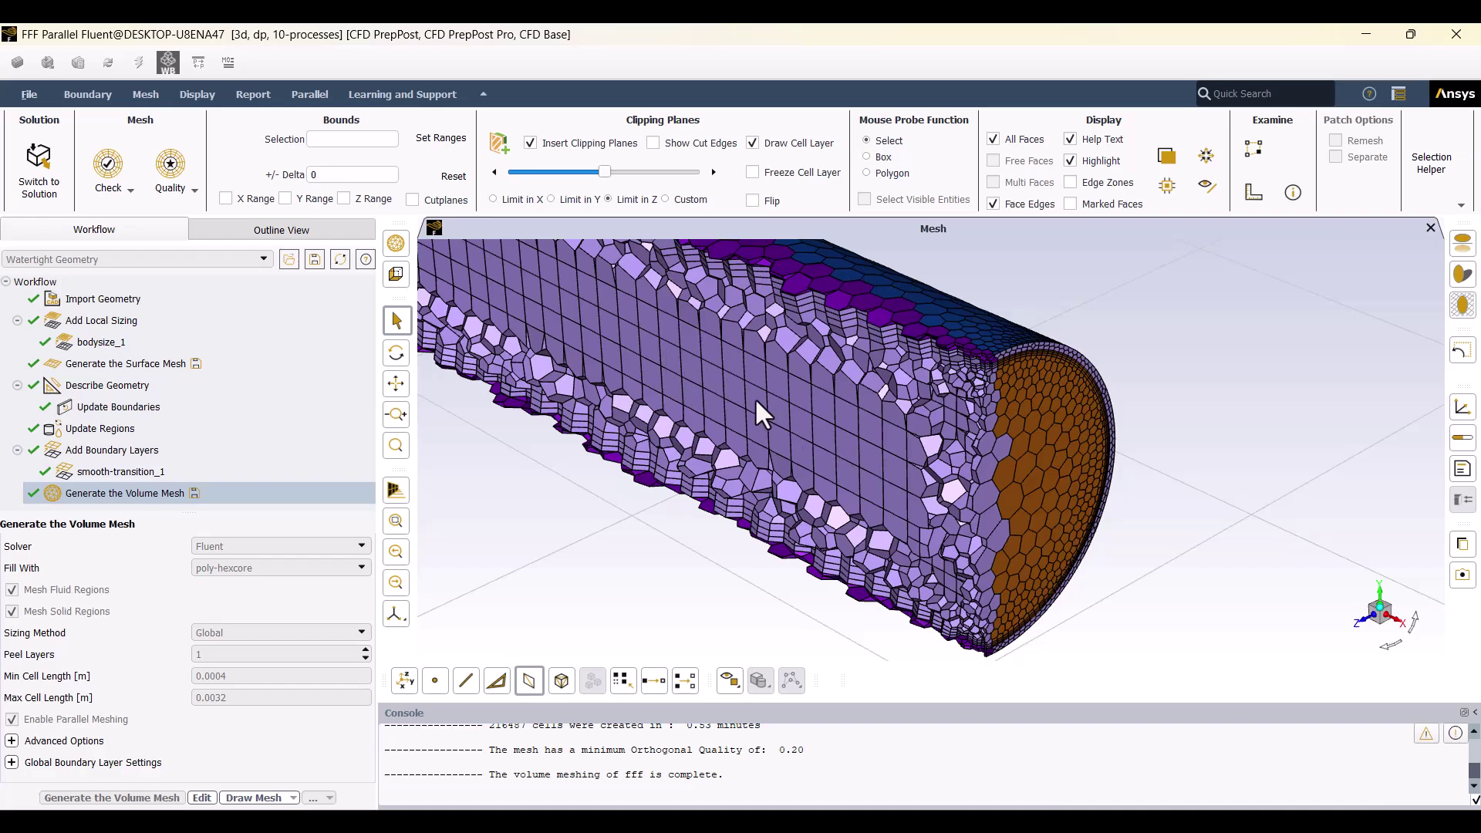
{"action": "scroll", "coordinate": [1383, 488], "scroll_direction": "down", "scroll_amount": 5}
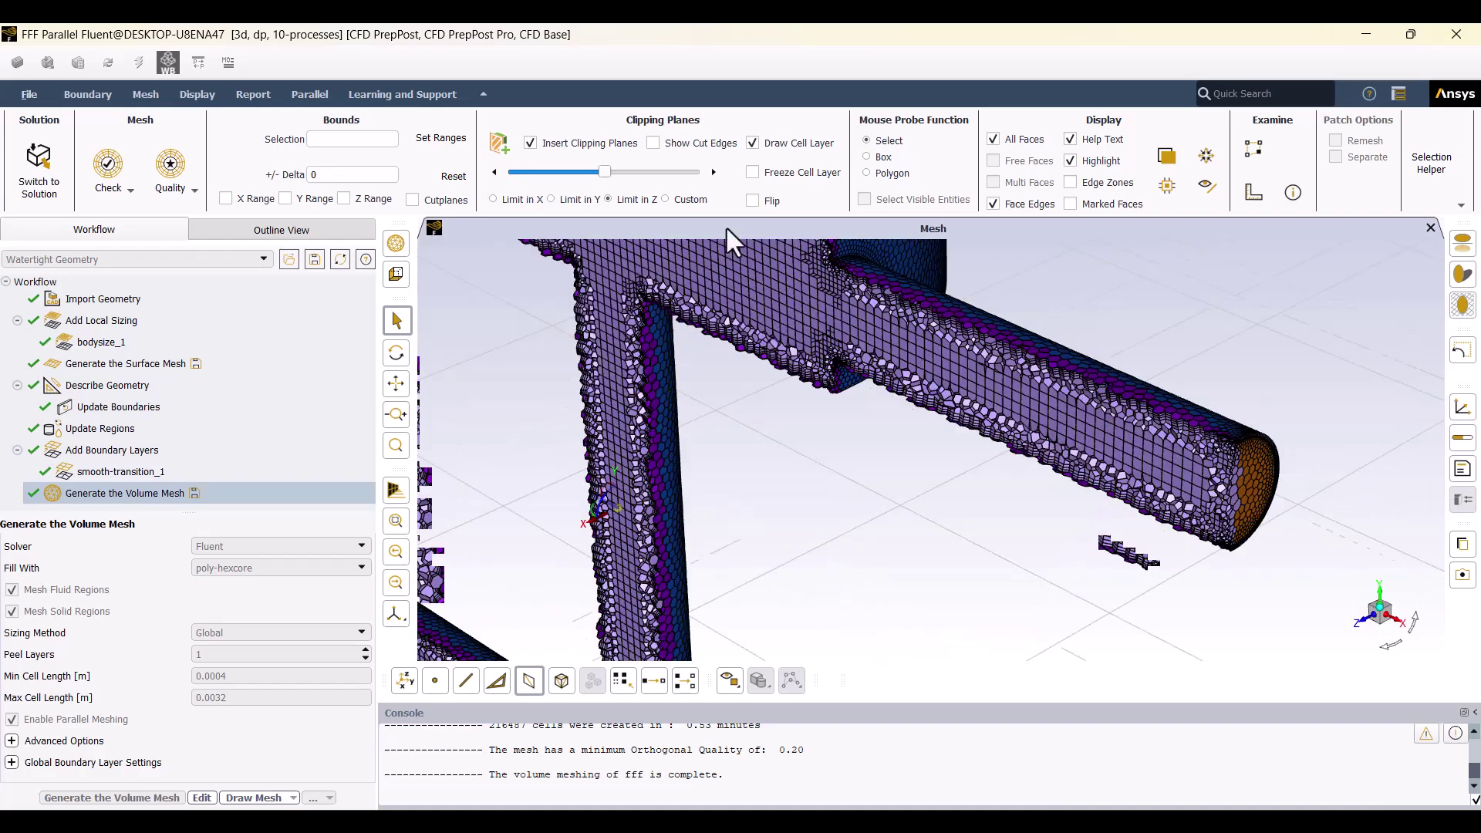
{"action": "left_click", "coordinate": [545, 144]}
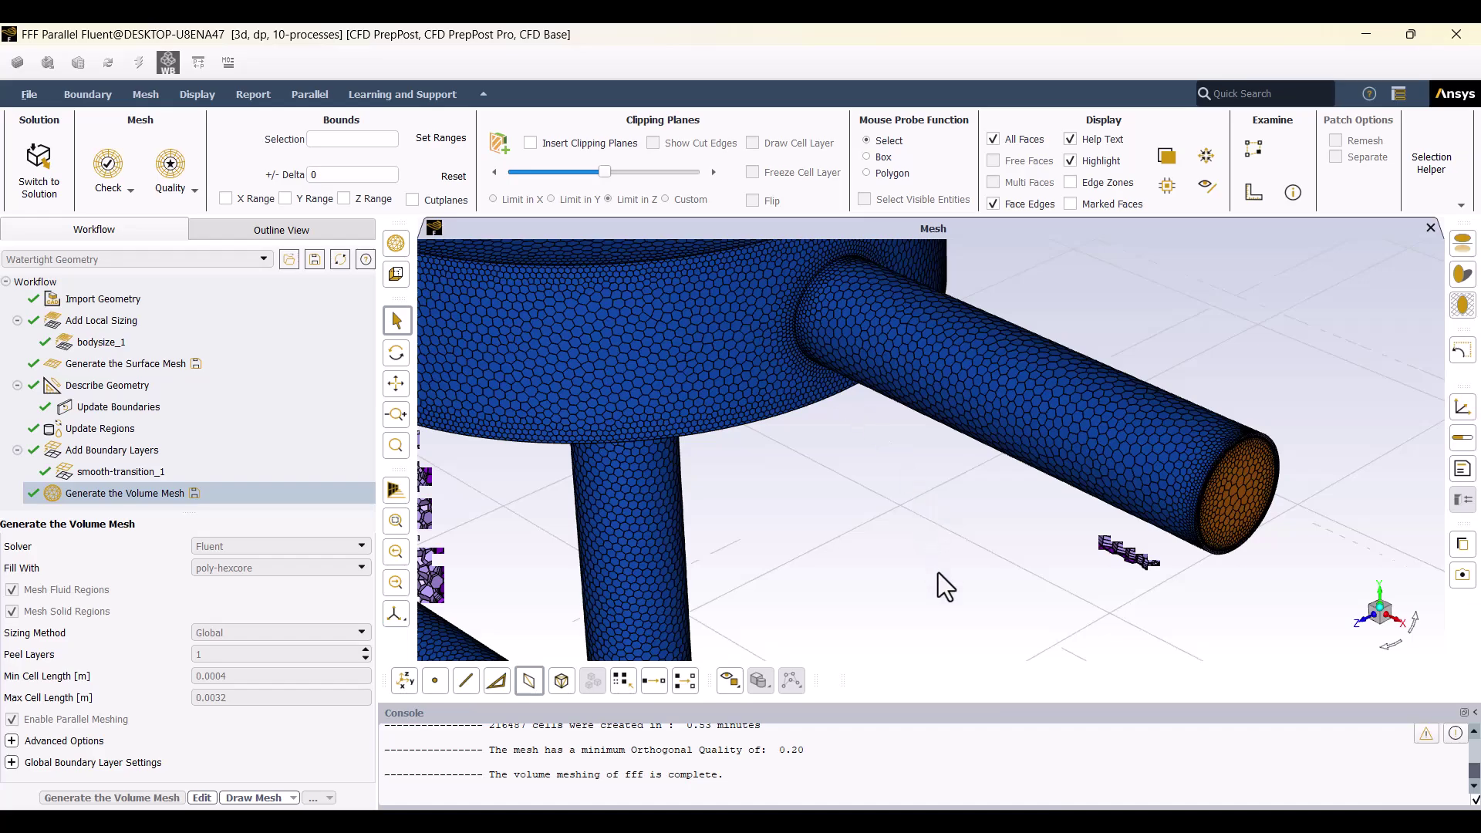
{"action": "scroll", "coordinate": [955, 572], "scroll_direction": "down", "scroll_amount": 2}
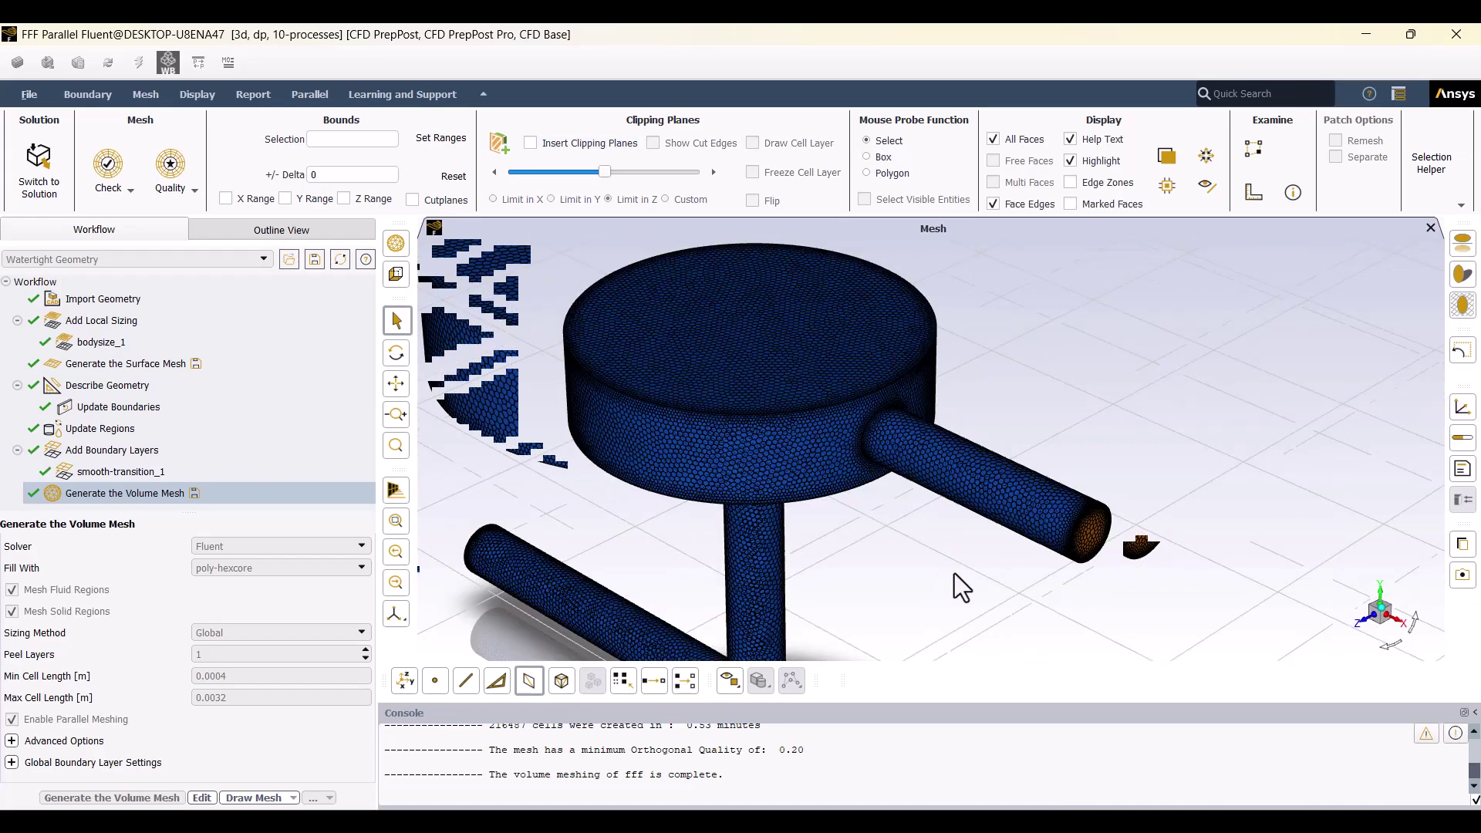
Close the meshing session and start the Fluent solver from the Workbench Setup cell with double precision and 10 solver processes.
{"action": "left_click", "coordinate": [1457, 33]}
{"action": "left_click", "coordinate": [747, 443]}
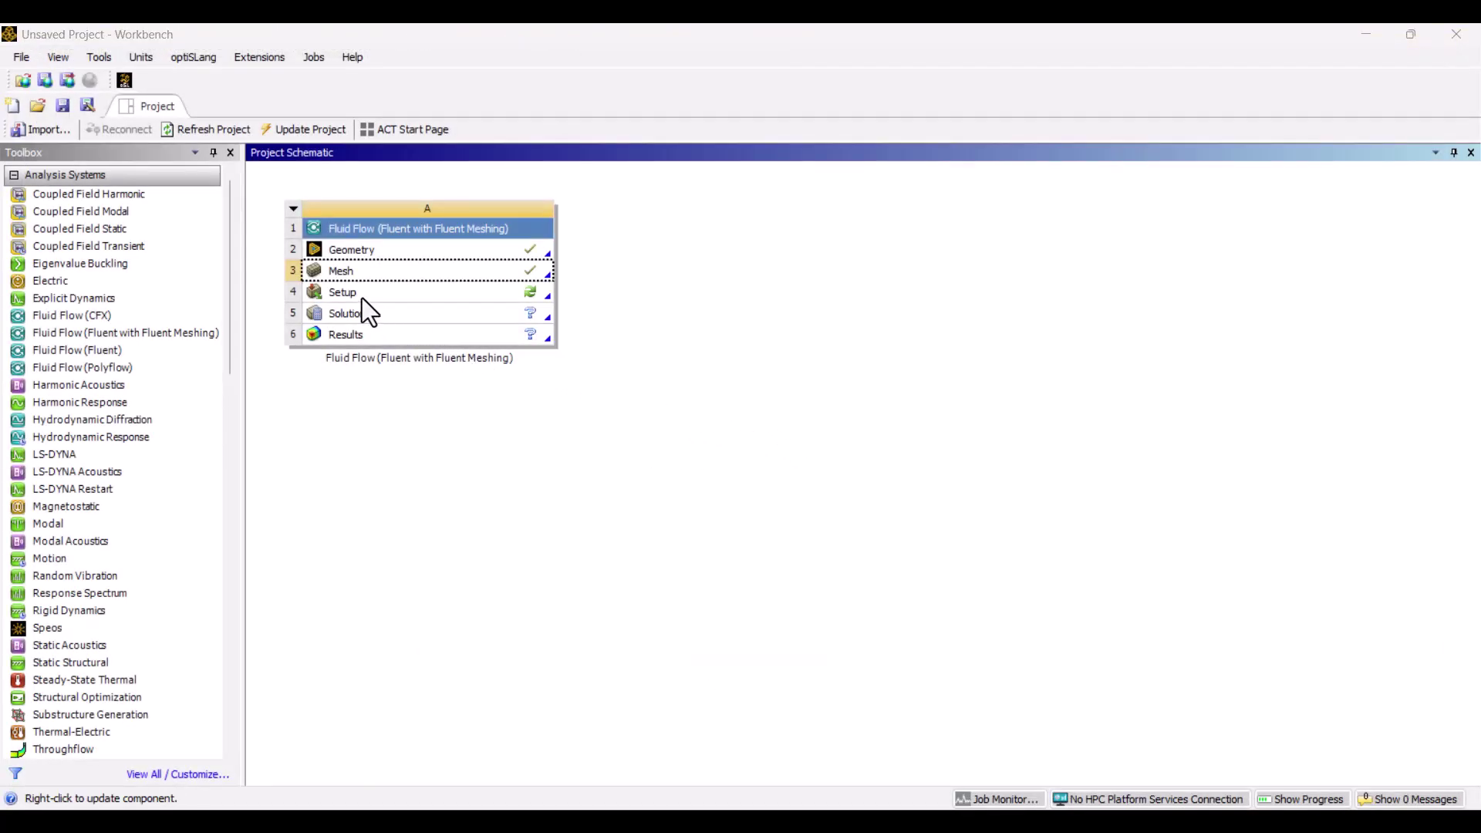
{"action": "double_click", "coordinate": [363, 297]}
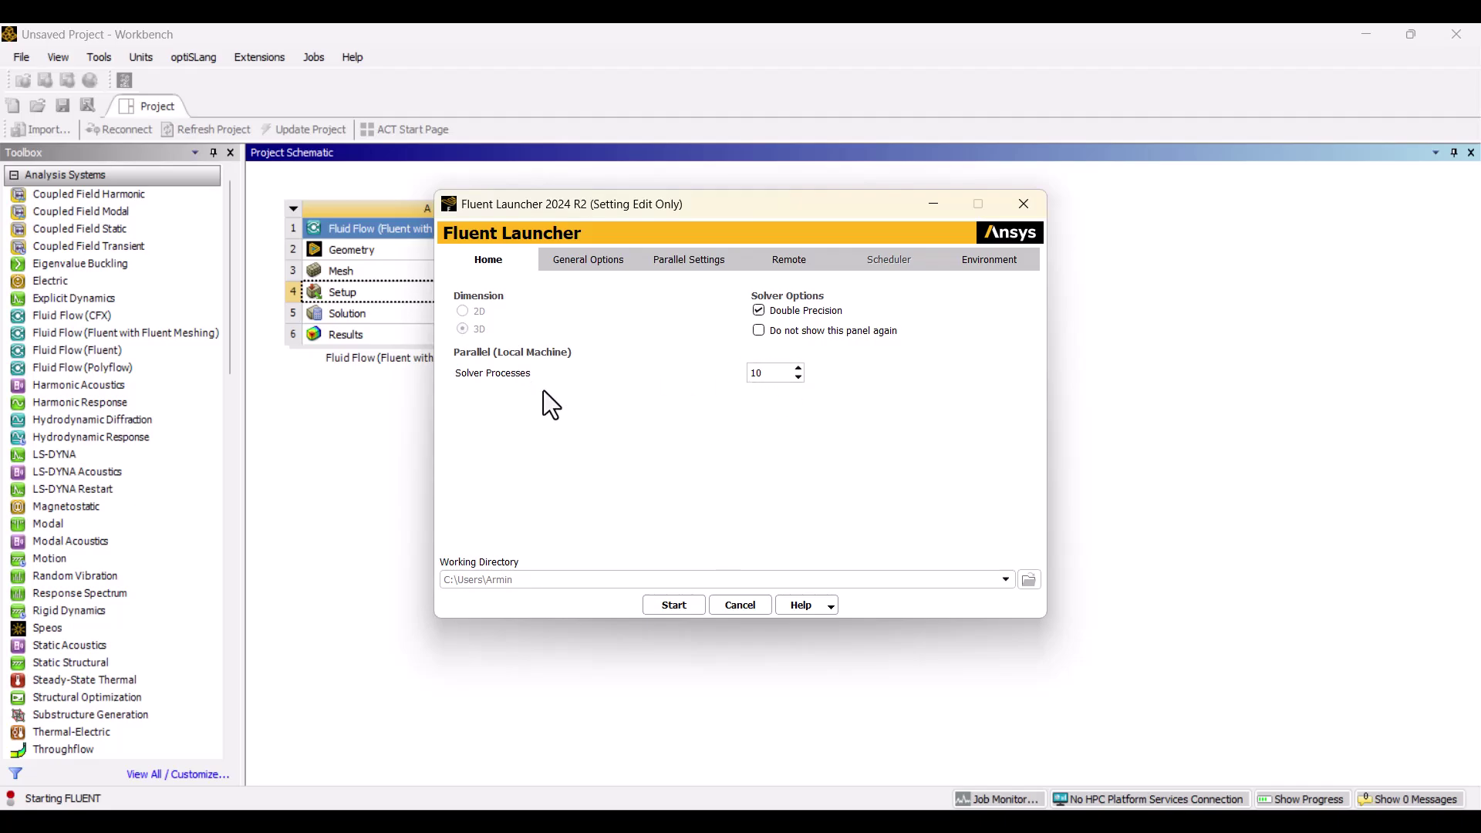
{"action": "left_click", "coordinate": [669, 608]}
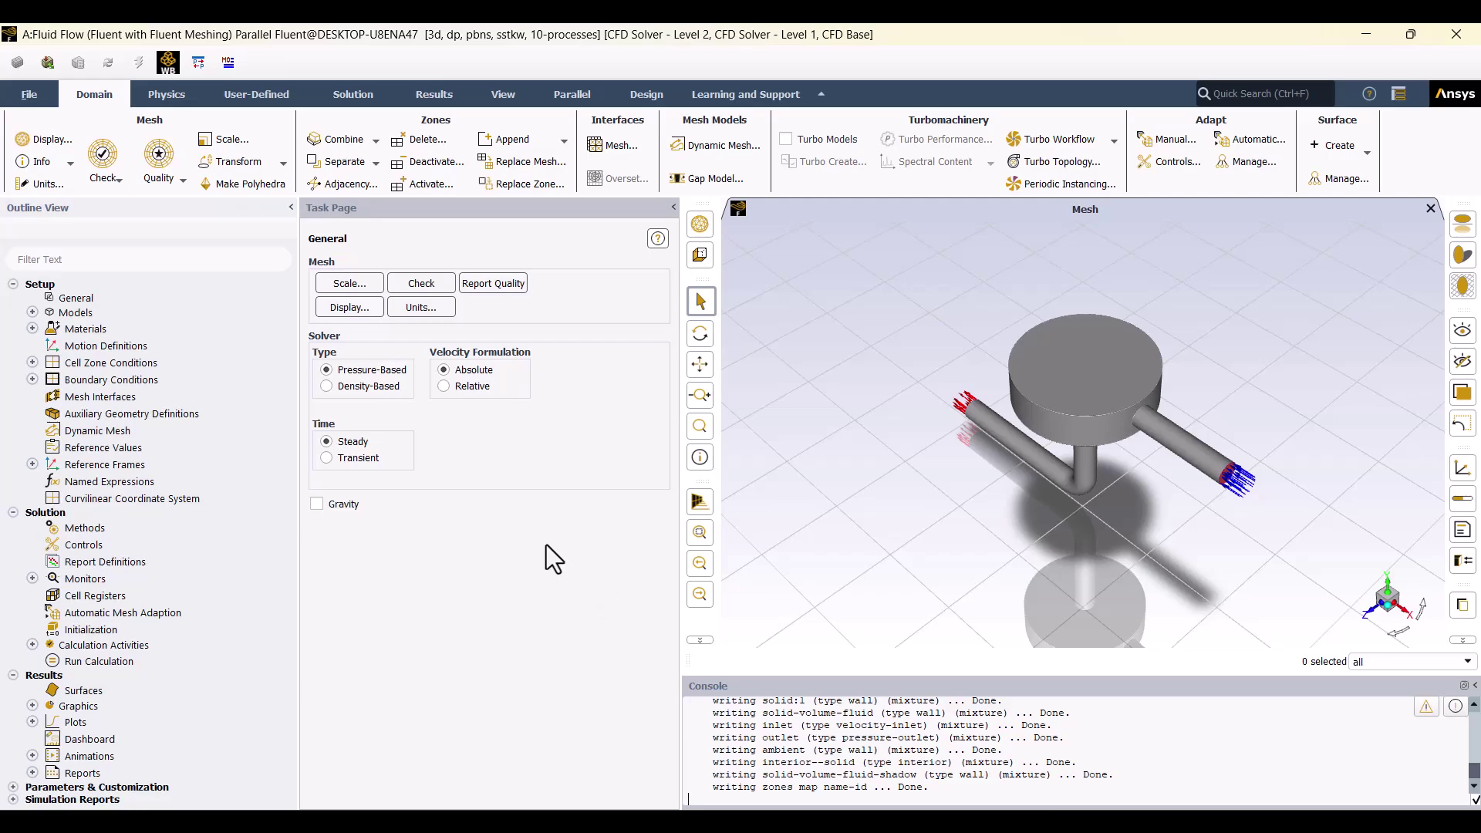
Enable the energy equation in the physics models.
{"action": "left_click", "coordinate": [32, 313]}
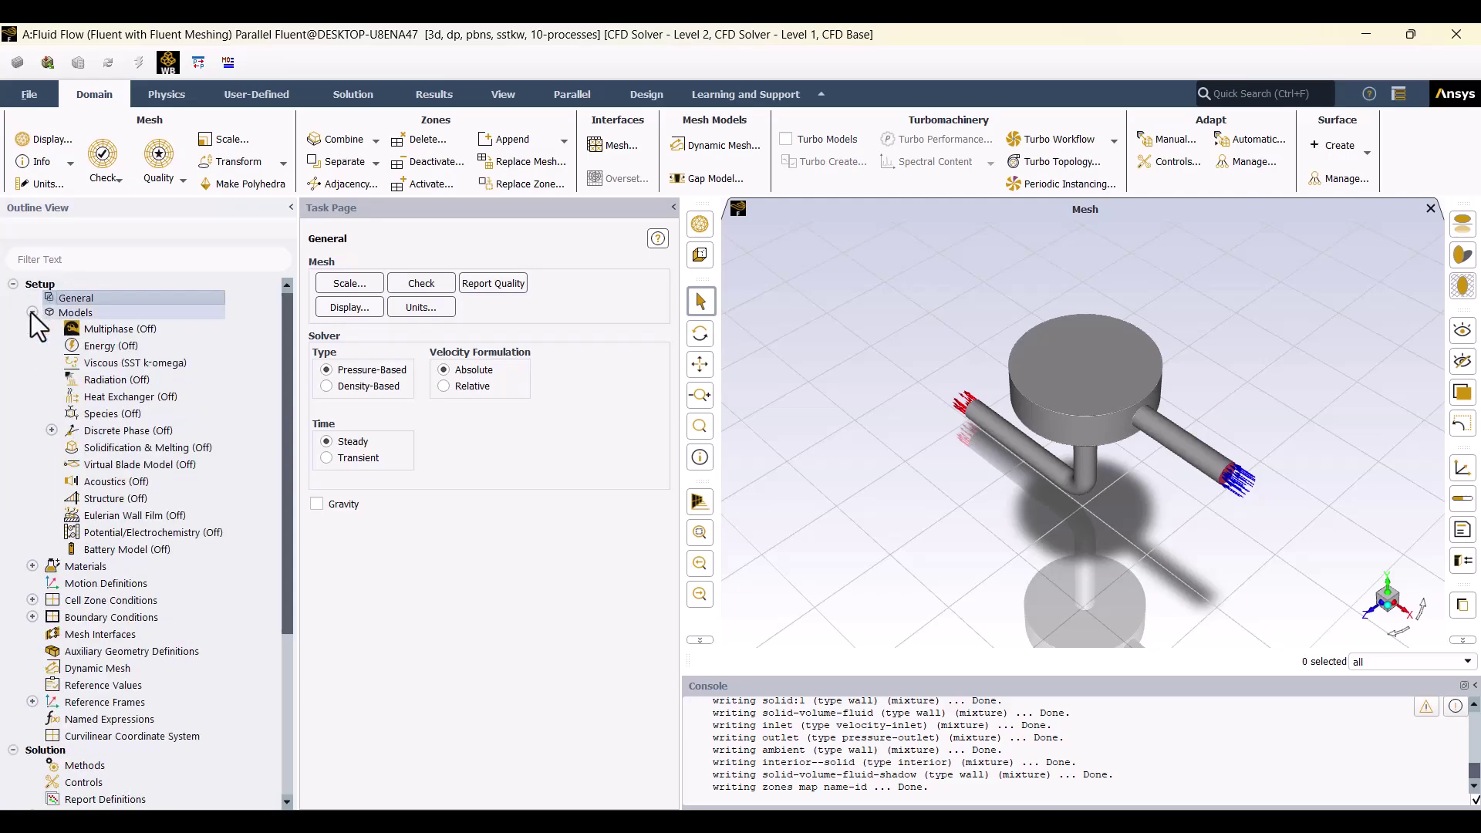
{"action": "double_click", "coordinate": [77, 344]}
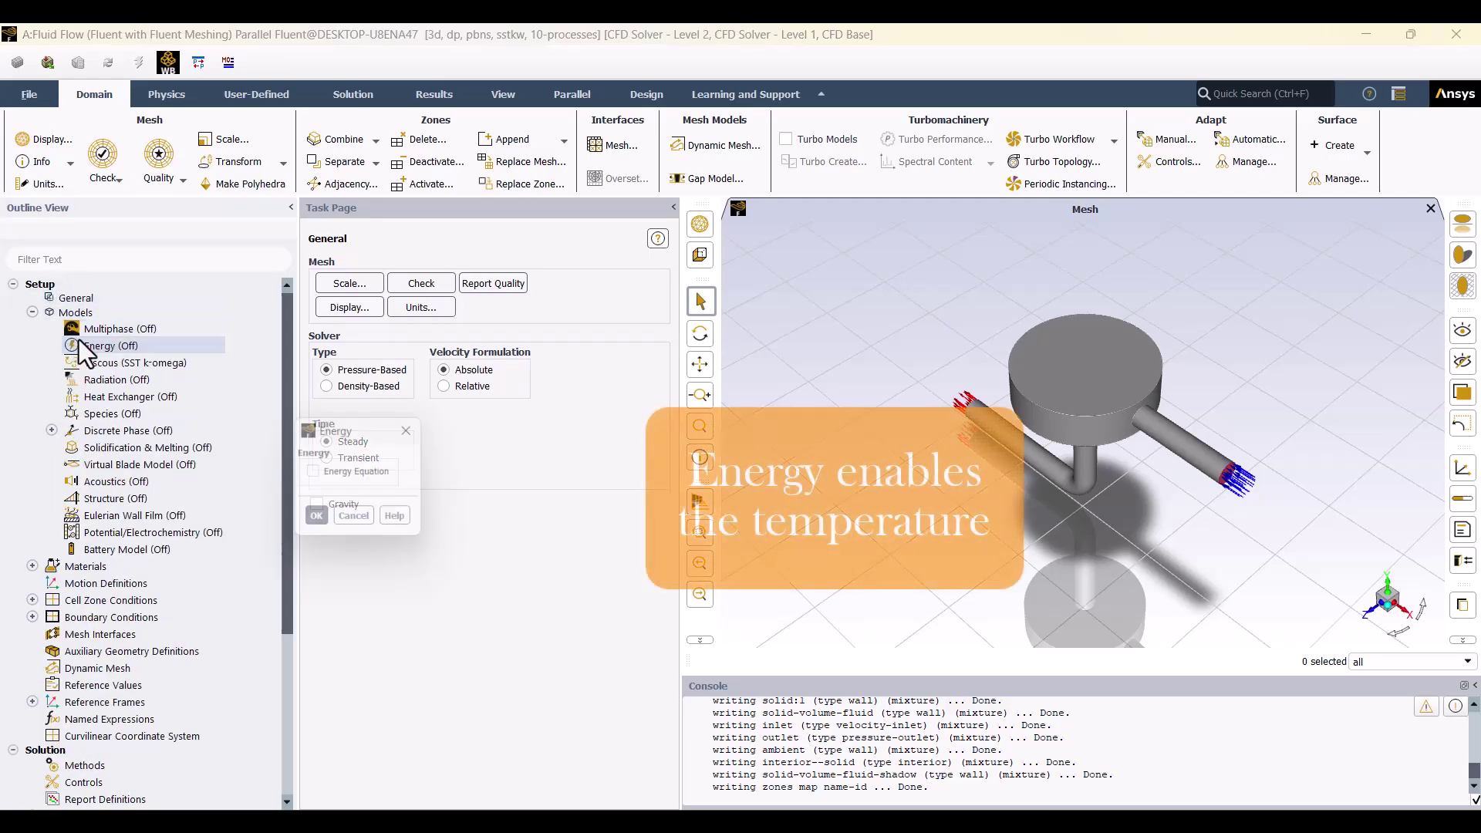
{"action": "left_click", "coordinate": [318, 476]}
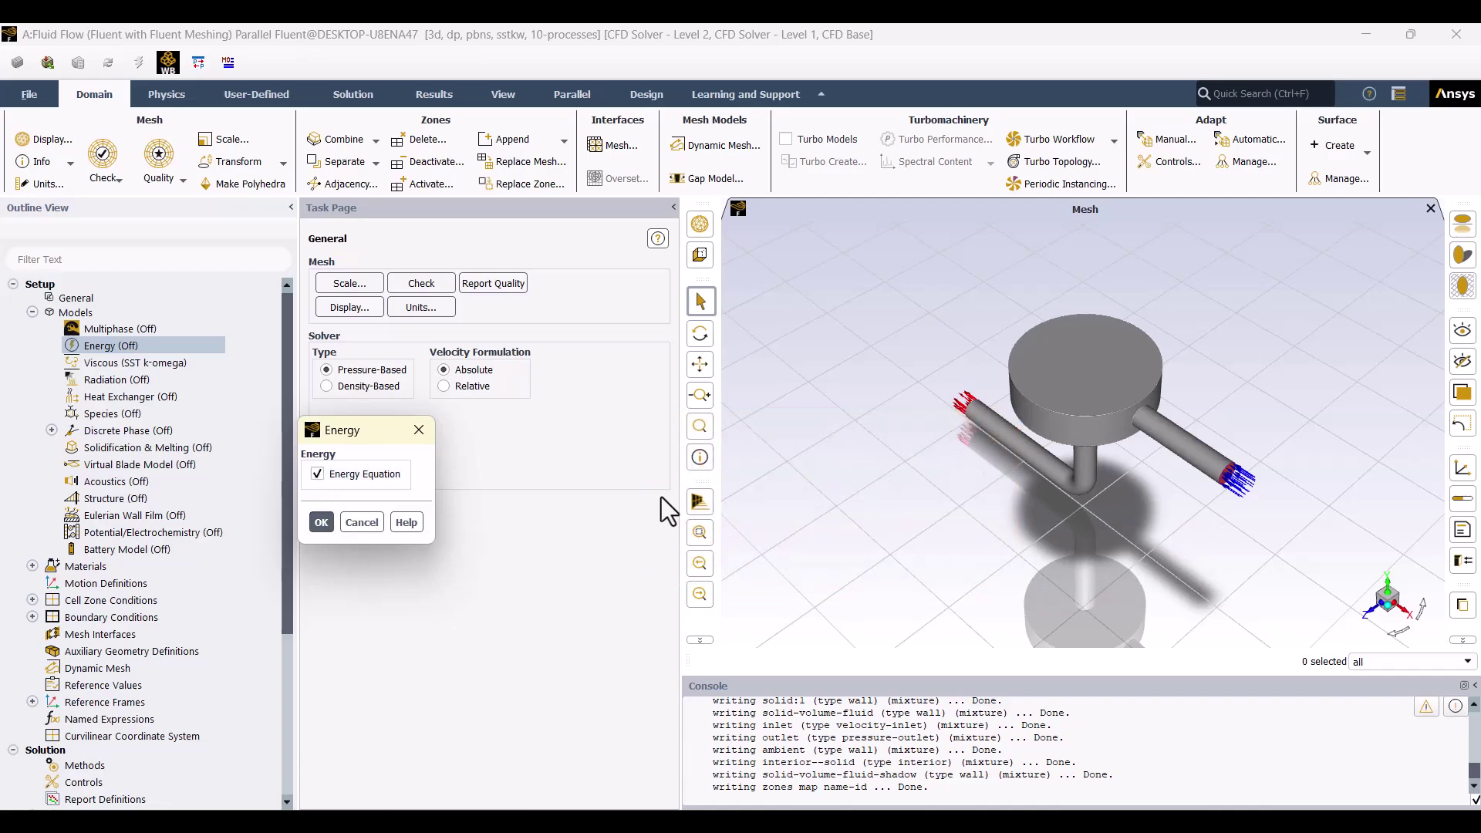
{"action": "left_click", "coordinate": [318, 524]}
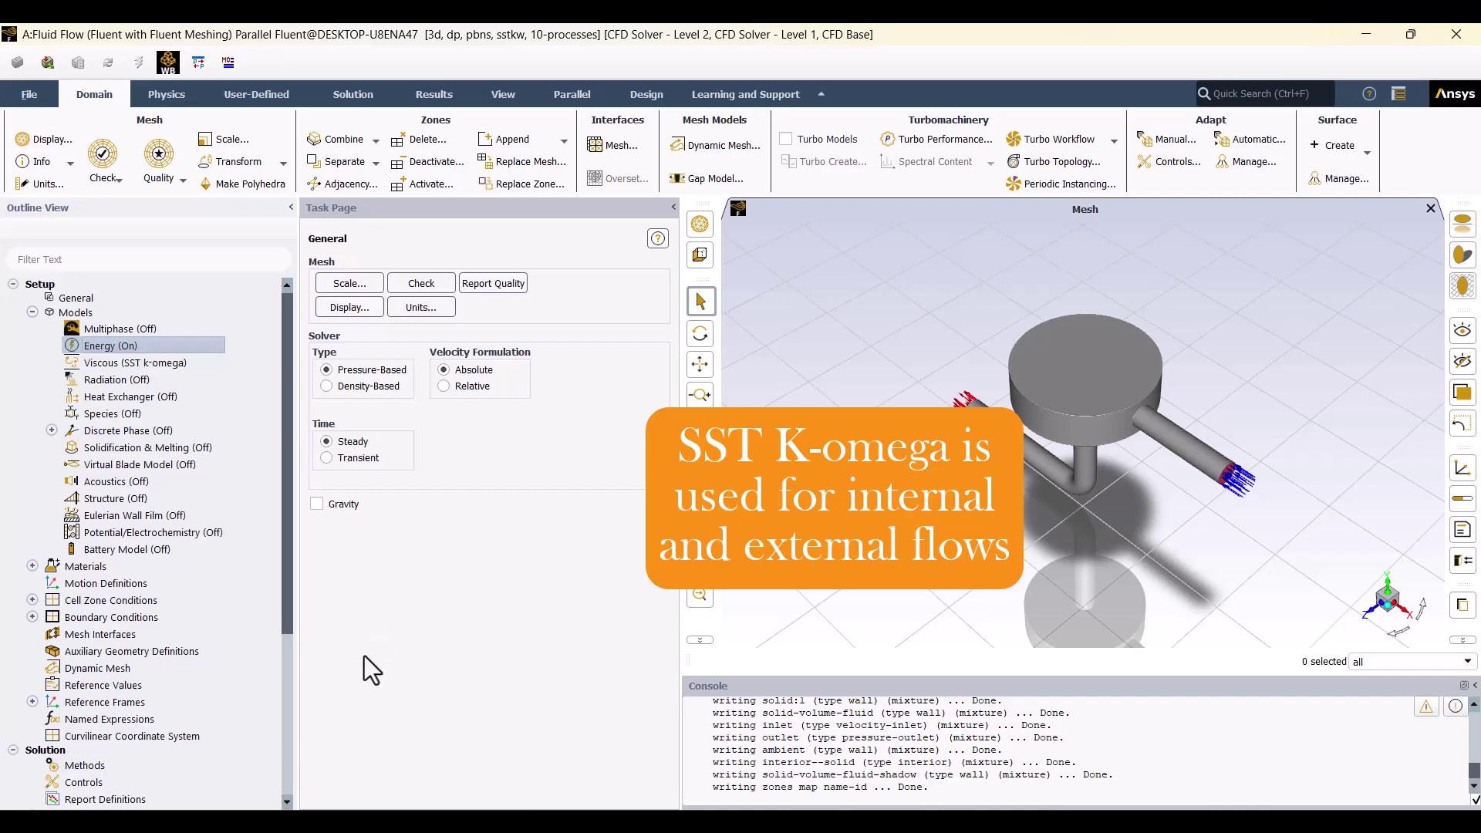
Set the density of the fluid material air to ideal-gas and save the material change.
{"action": "left_click", "coordinate": [32, 567]}
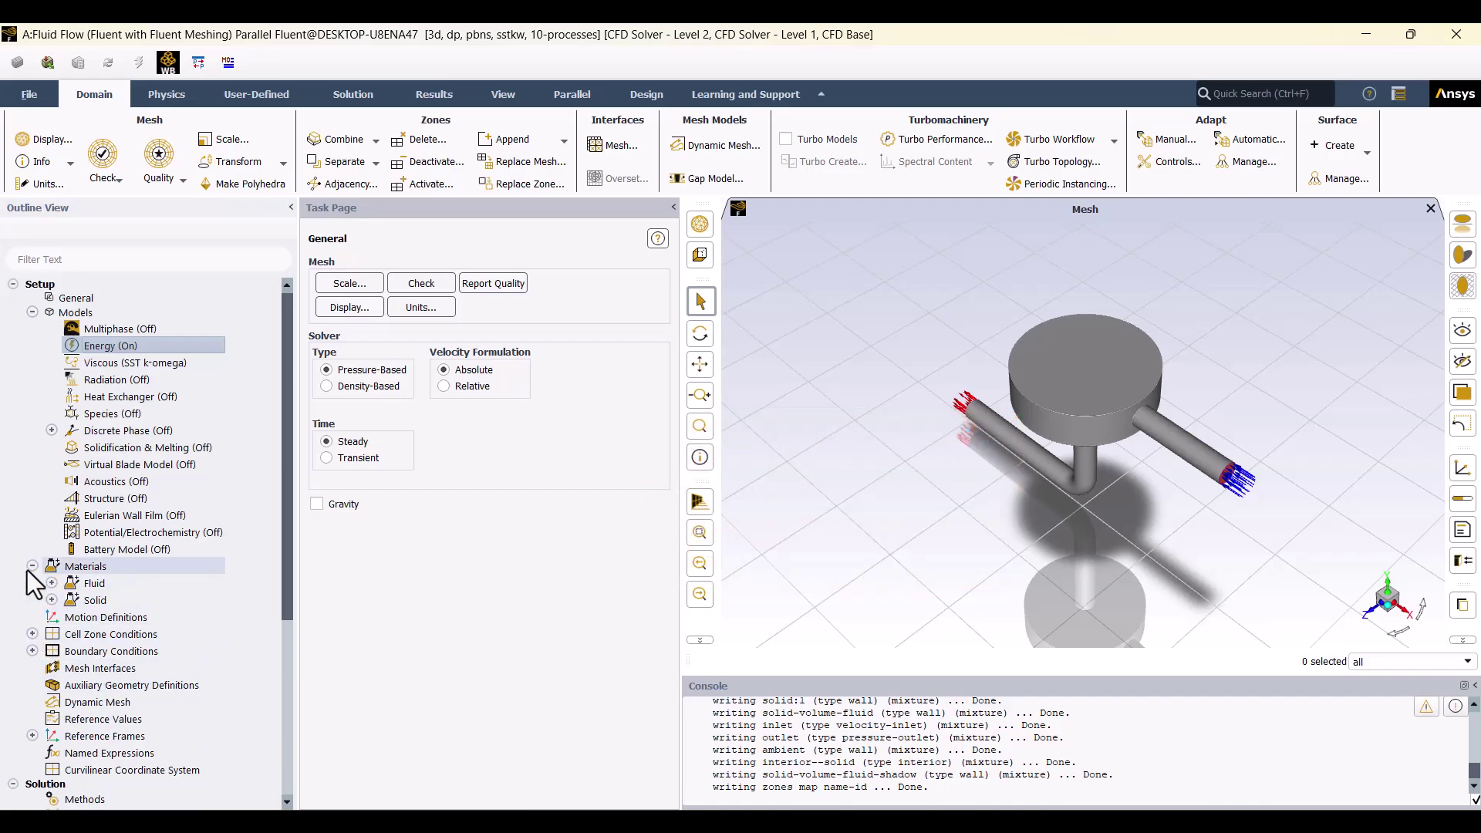
{"action": "left_click", "coordinate": [51, 583]}
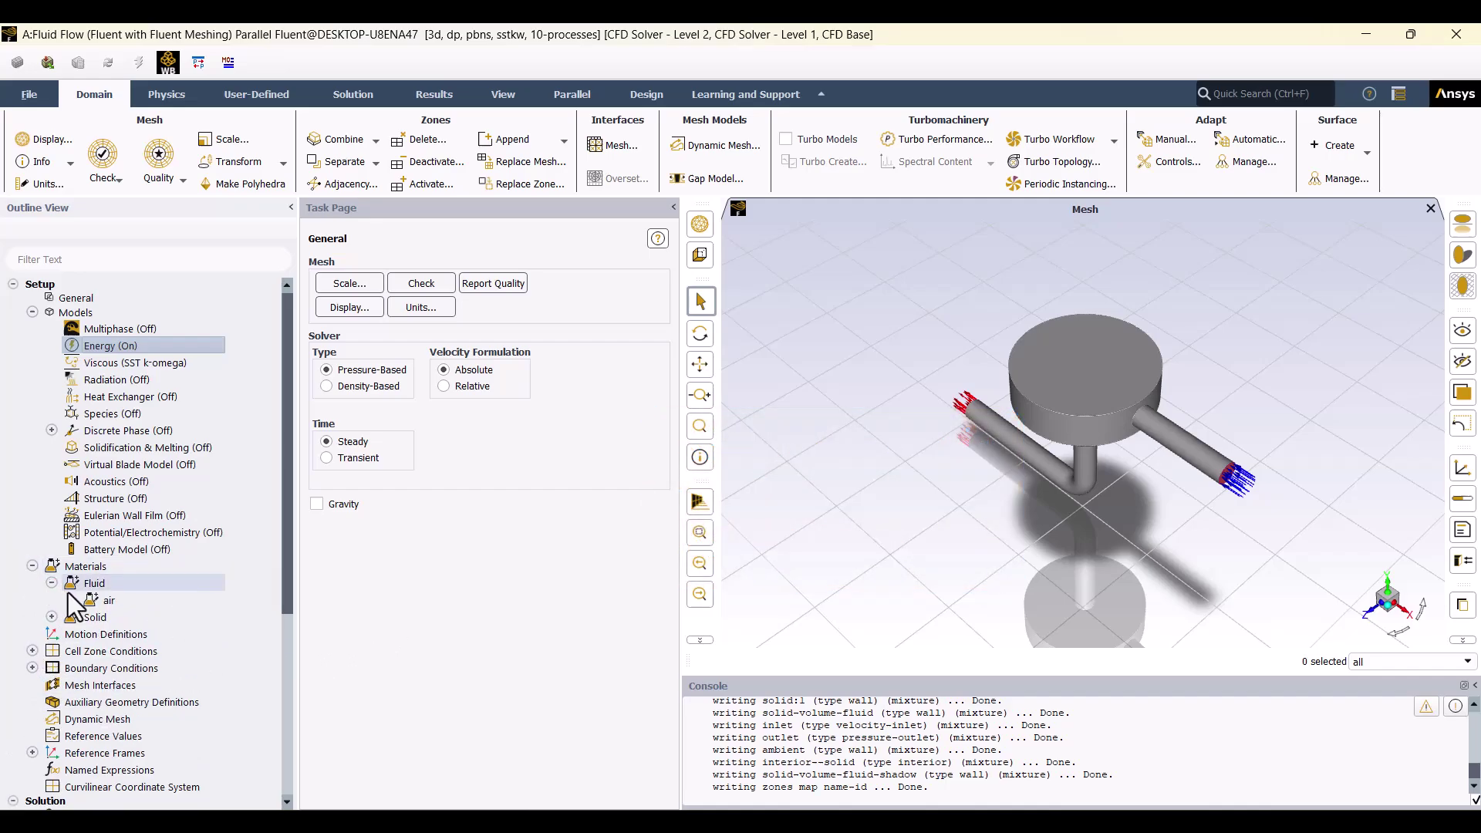
{"action": "left_click", "coordinate": [114, 607]}
{"action": "double_click", "coordinate": [114, 606]}
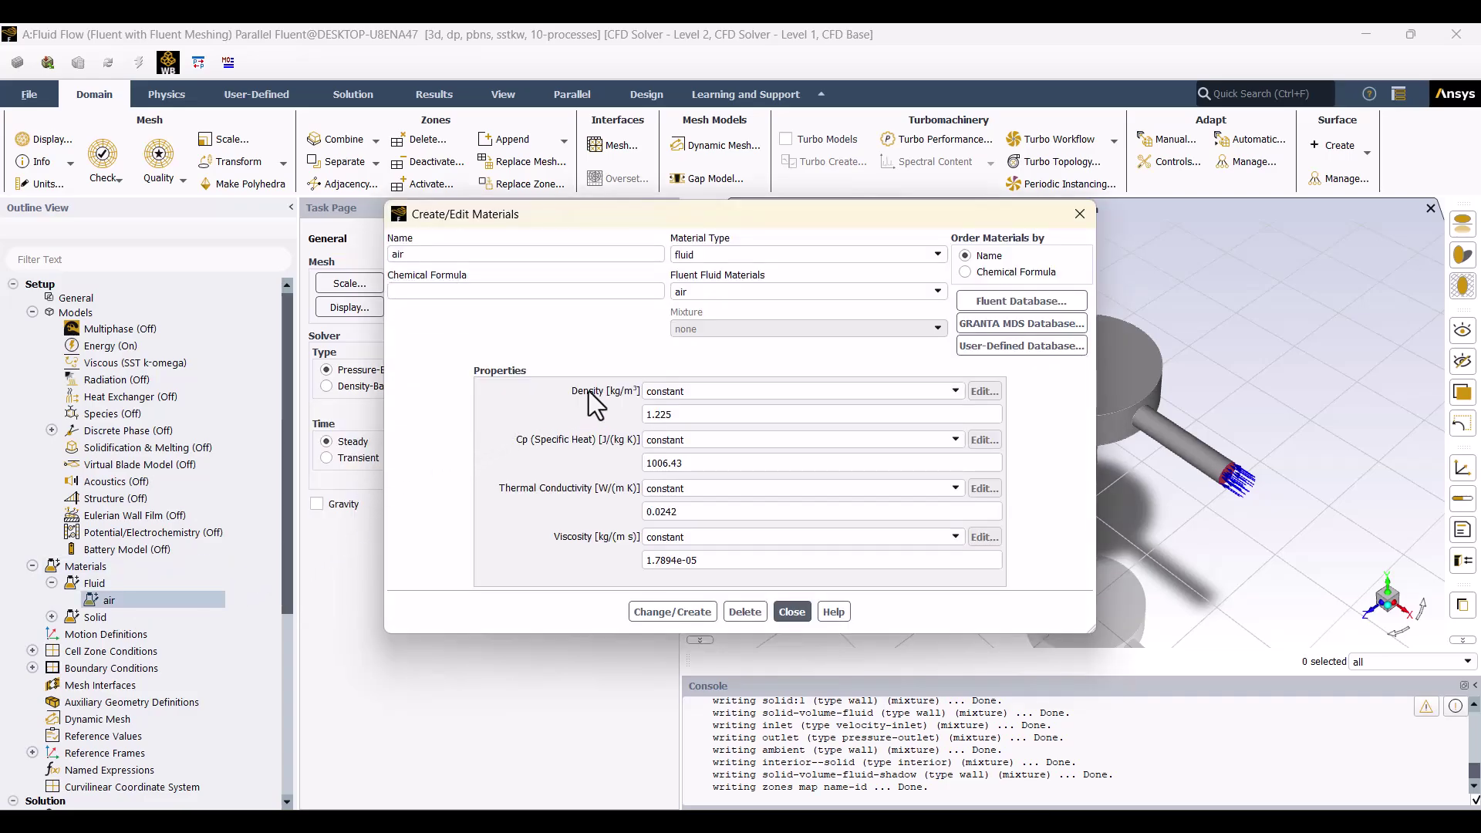
{"action": "left_click", "coordinate": [681, 395]}
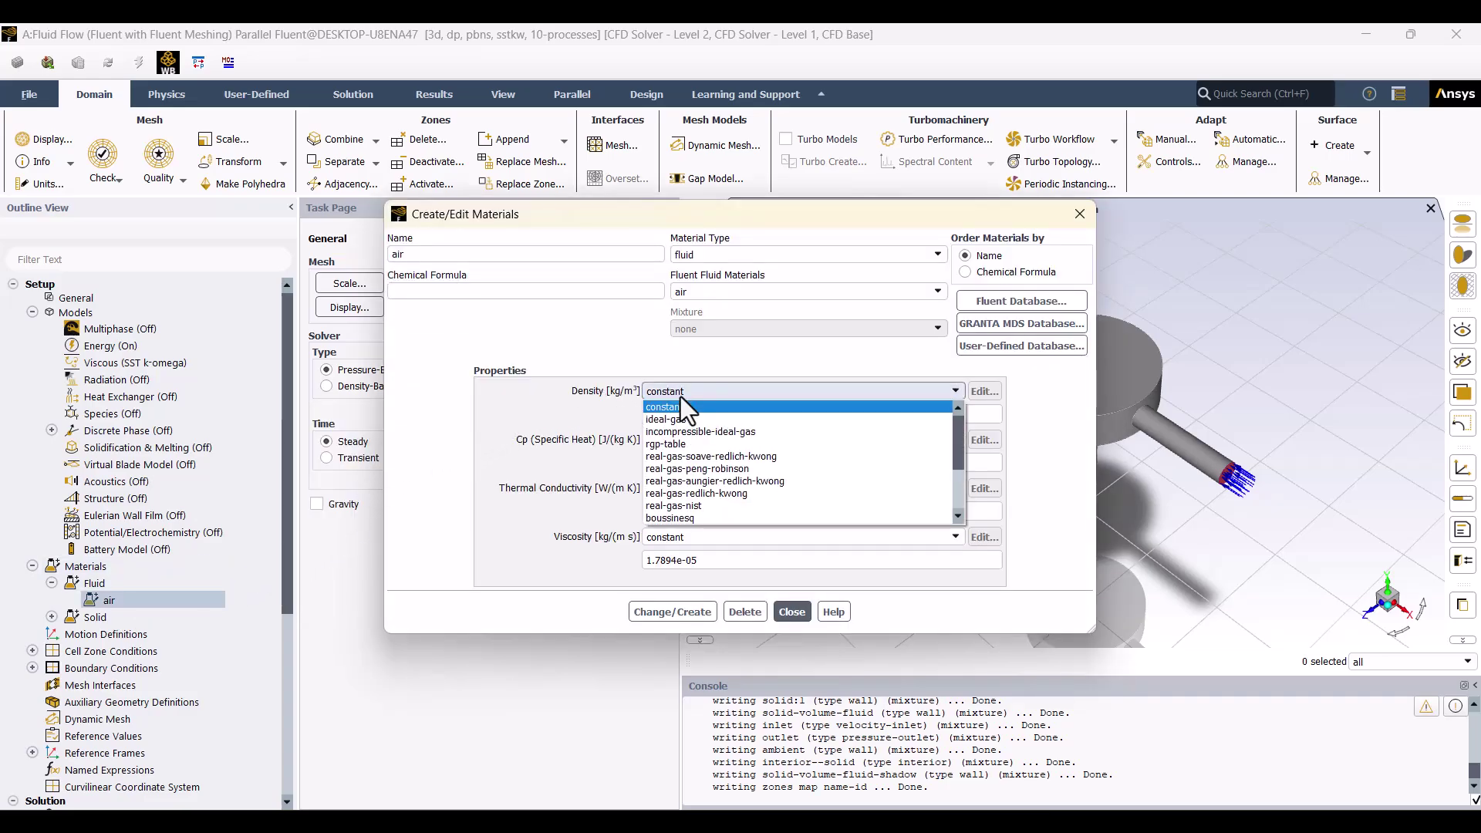
{"action": "left_click", "coordinate": [707, 423]}
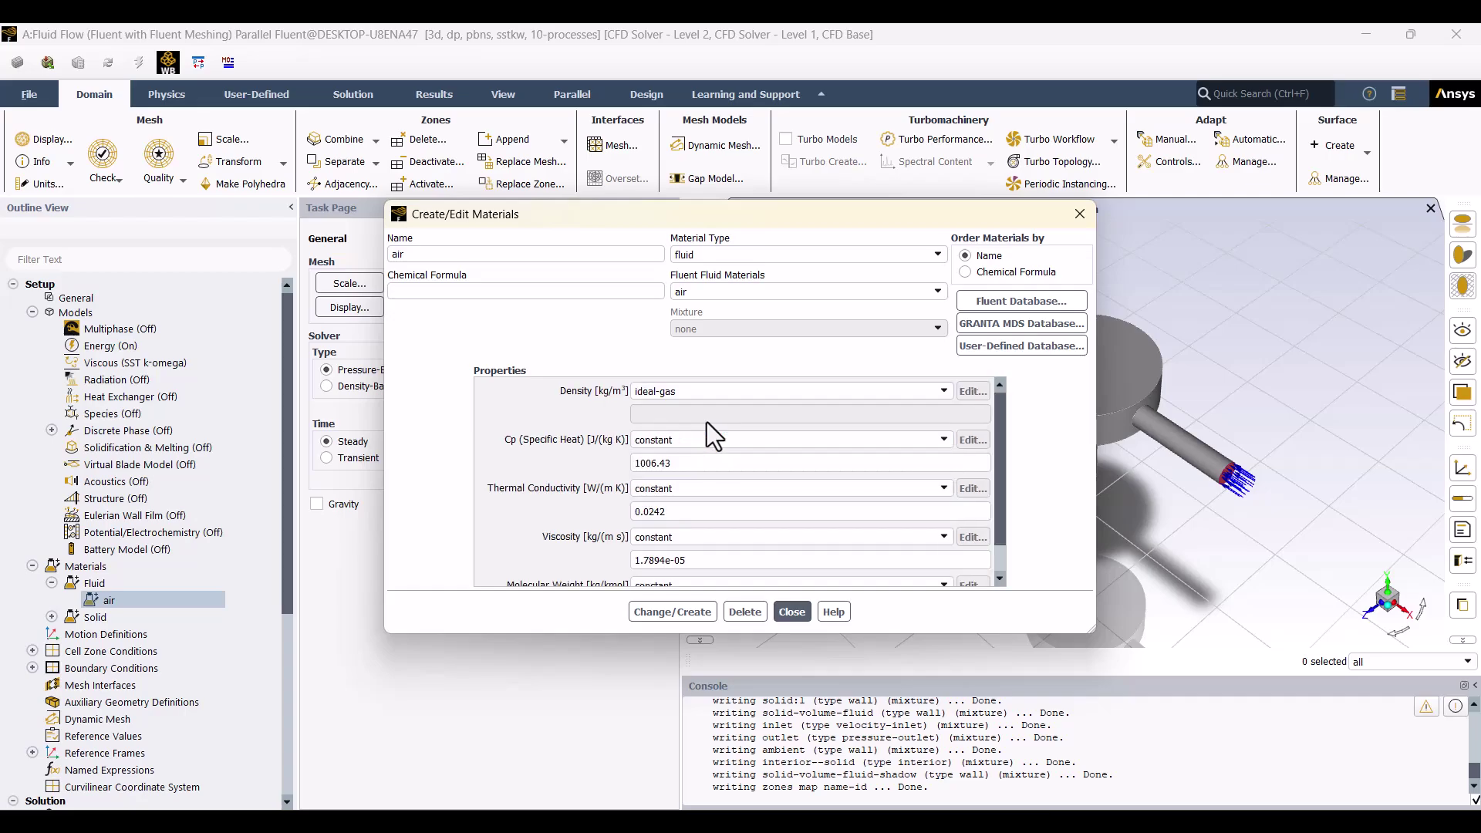
{"action": "left_click", "coordinate": [674, 614]}
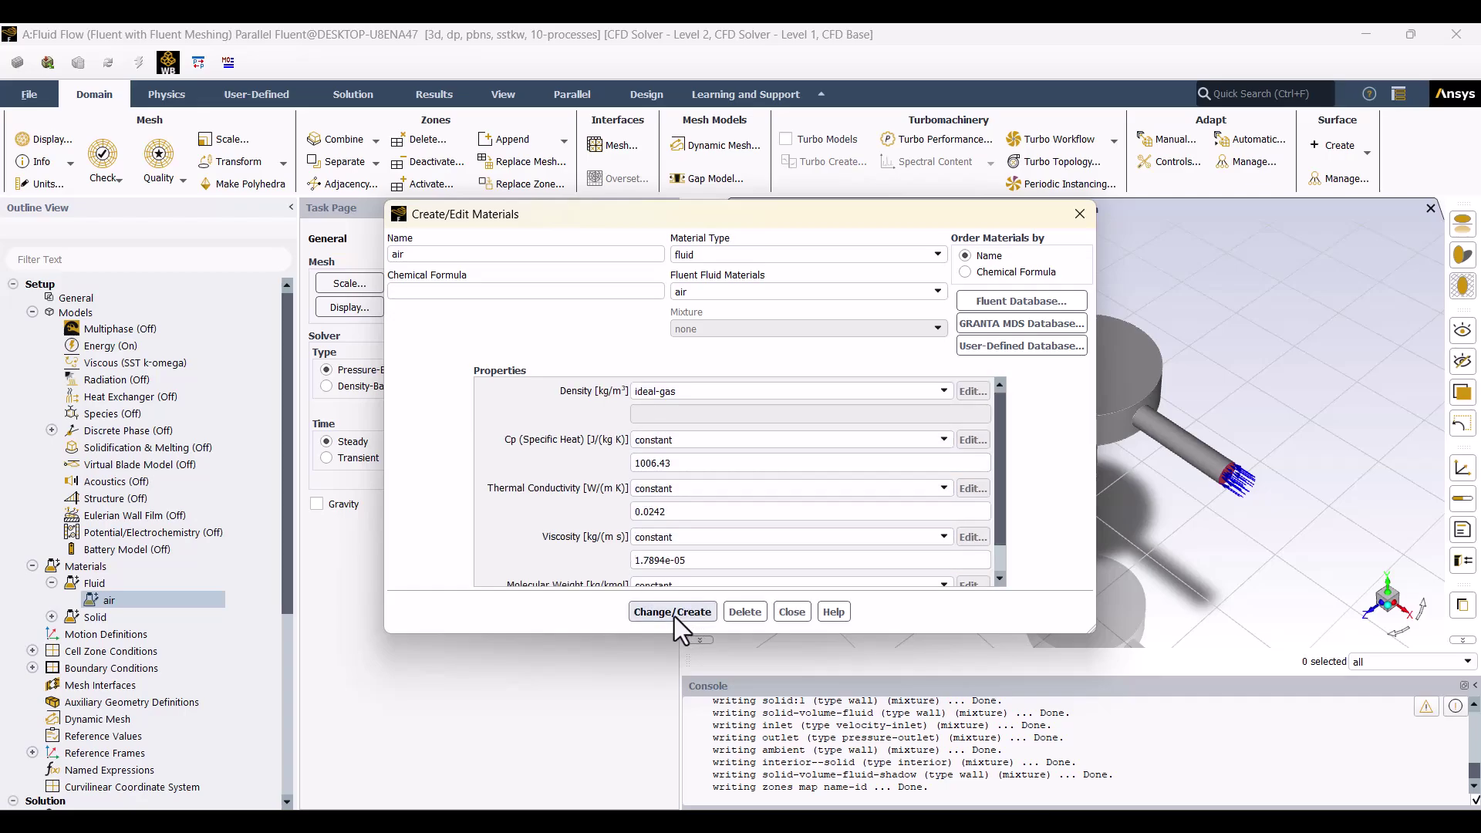
{"action": "left_click", "coordinate": [802, 608]}
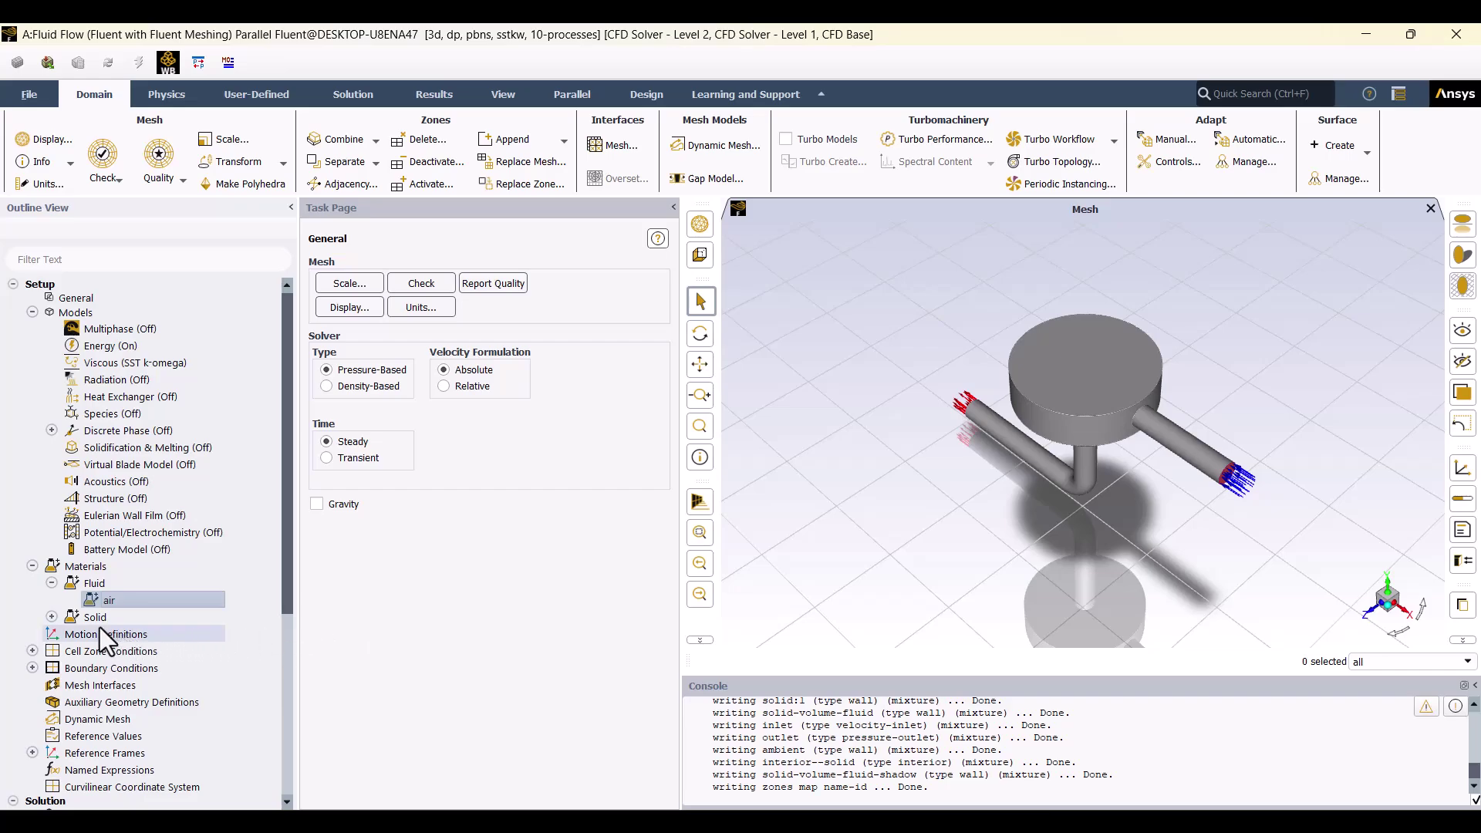
Copy copper (cu) from the solid materials of the Fluent database into the case, and check the list of solid materials.
{"action": "left_click", "coordinate": [52, 617]}
{"action": "scroll", "coordinate": [145, 606], "scroll_direction": "down", "scroll_amount": 1}
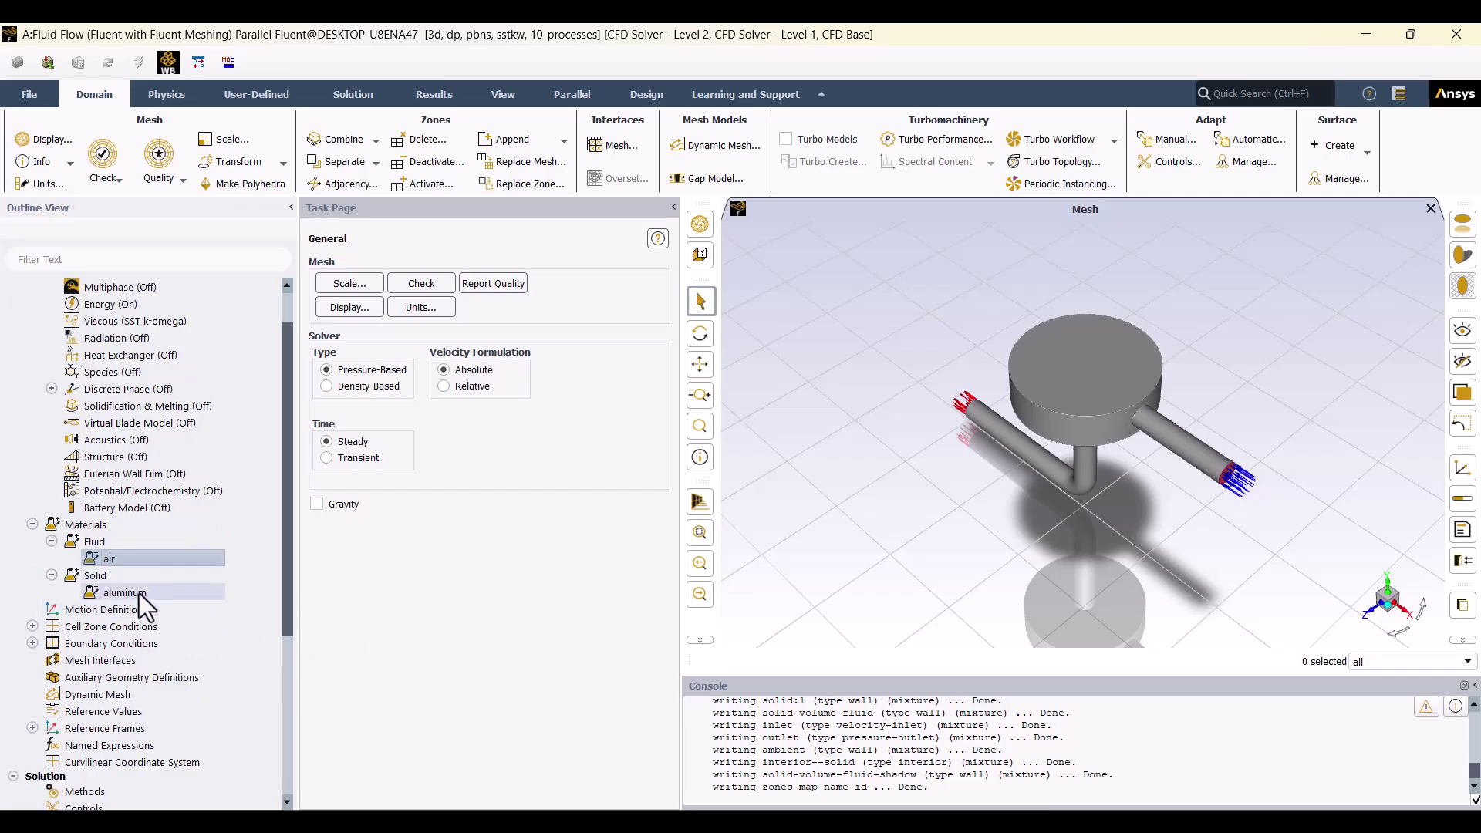
{"action": "right_click", "coordinate": [139, 594]}
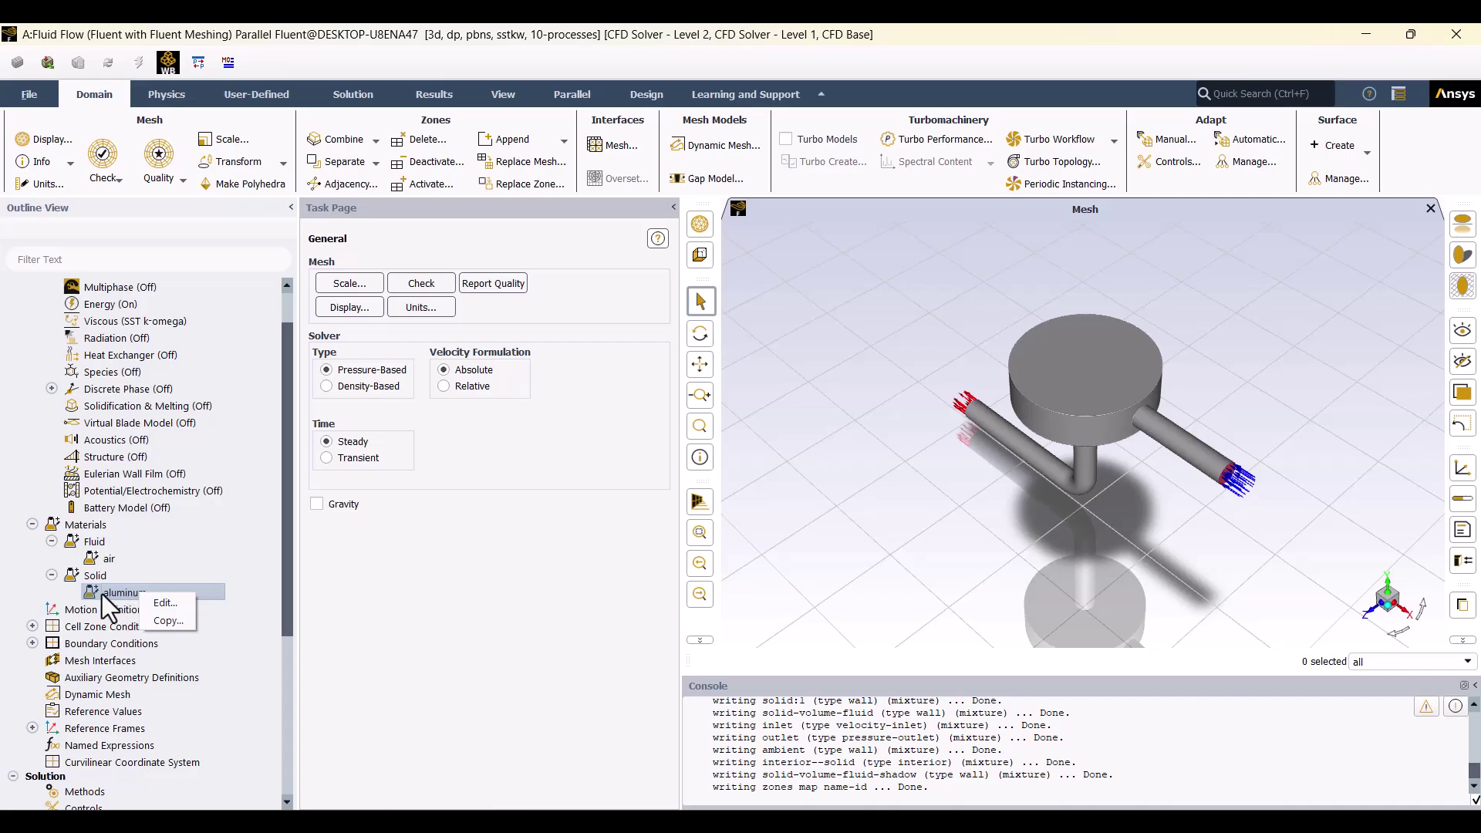
{"action": "left_click", "coordinate": [173, 604]}
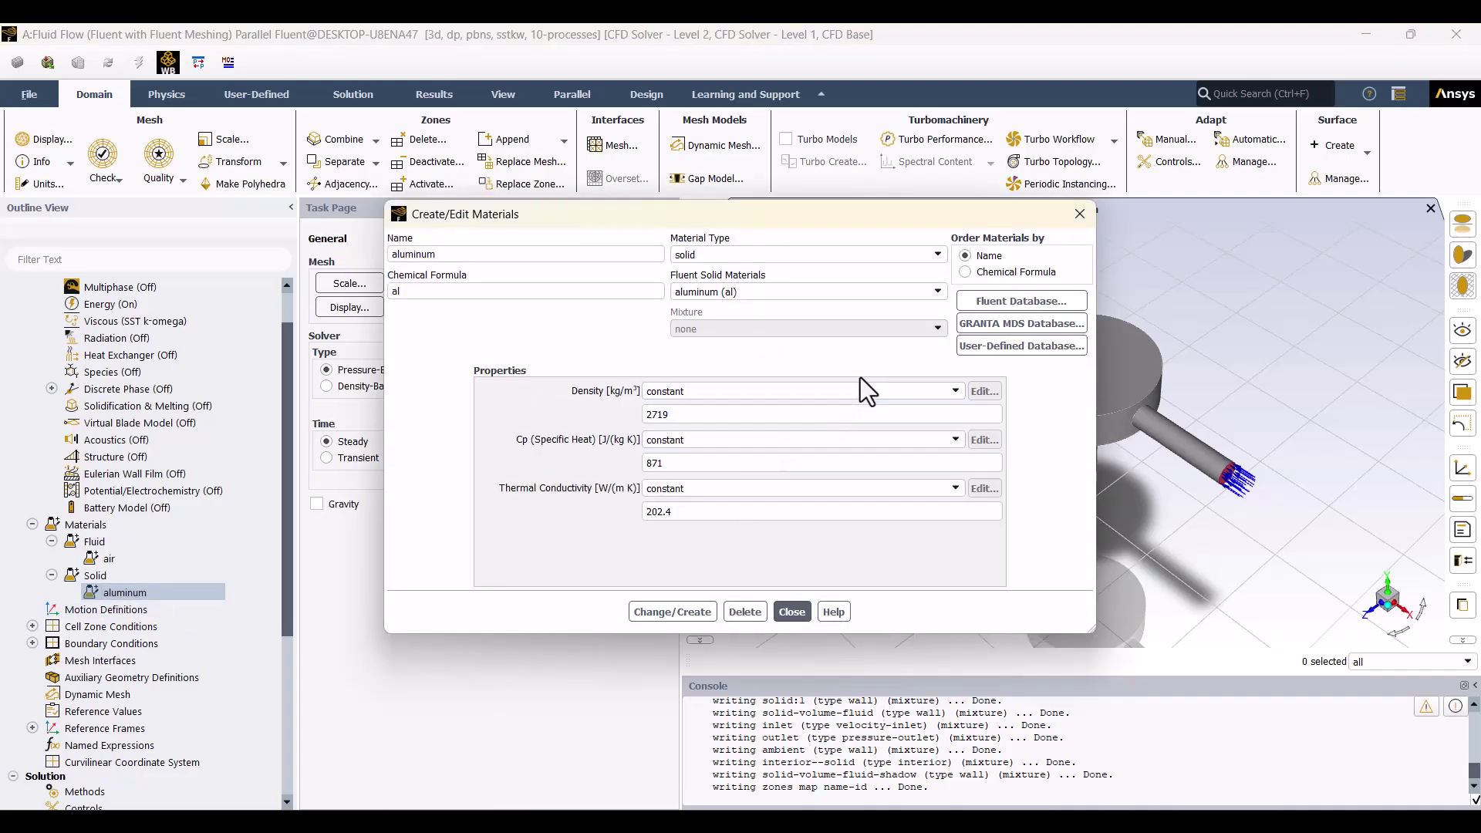
{"action": "left_click", "coordinate": [975, 300]}
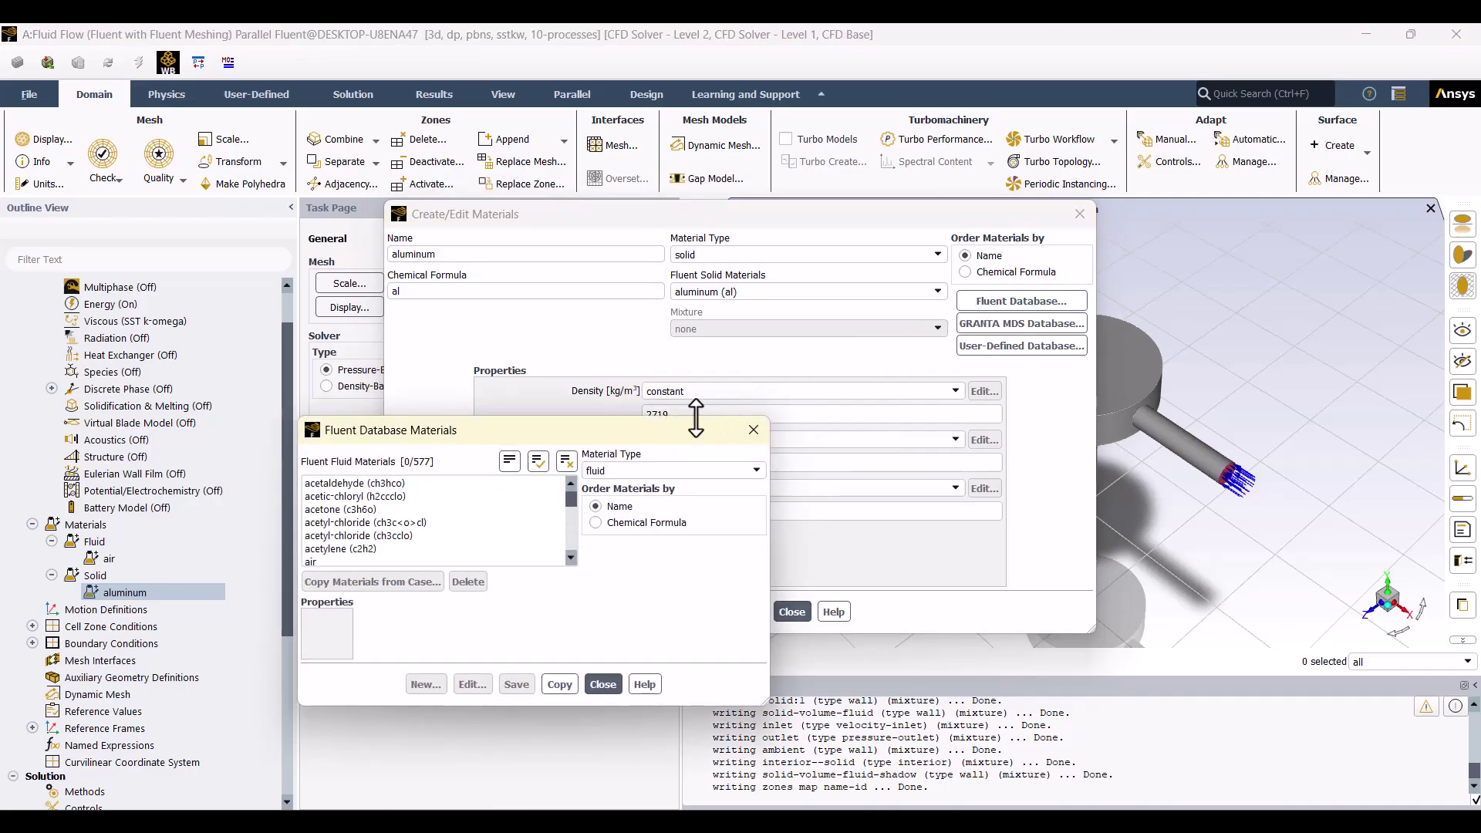
{"action": "left_click", "coordinate": [617, 474]}
{"action": "left_click", "coordinate": [609, 498]}
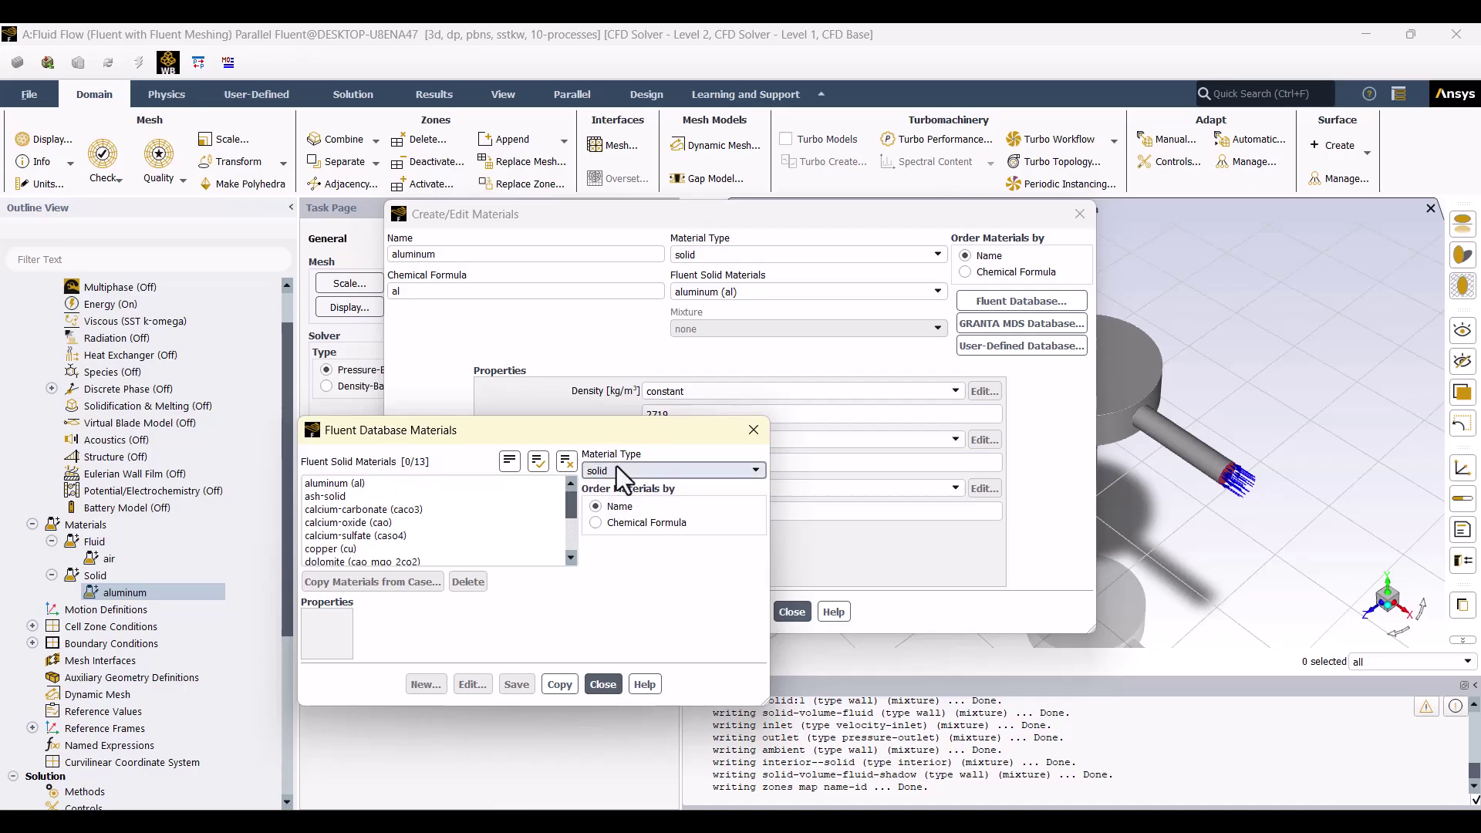
{"action": "left_click", "coordinate": [343, 550]}
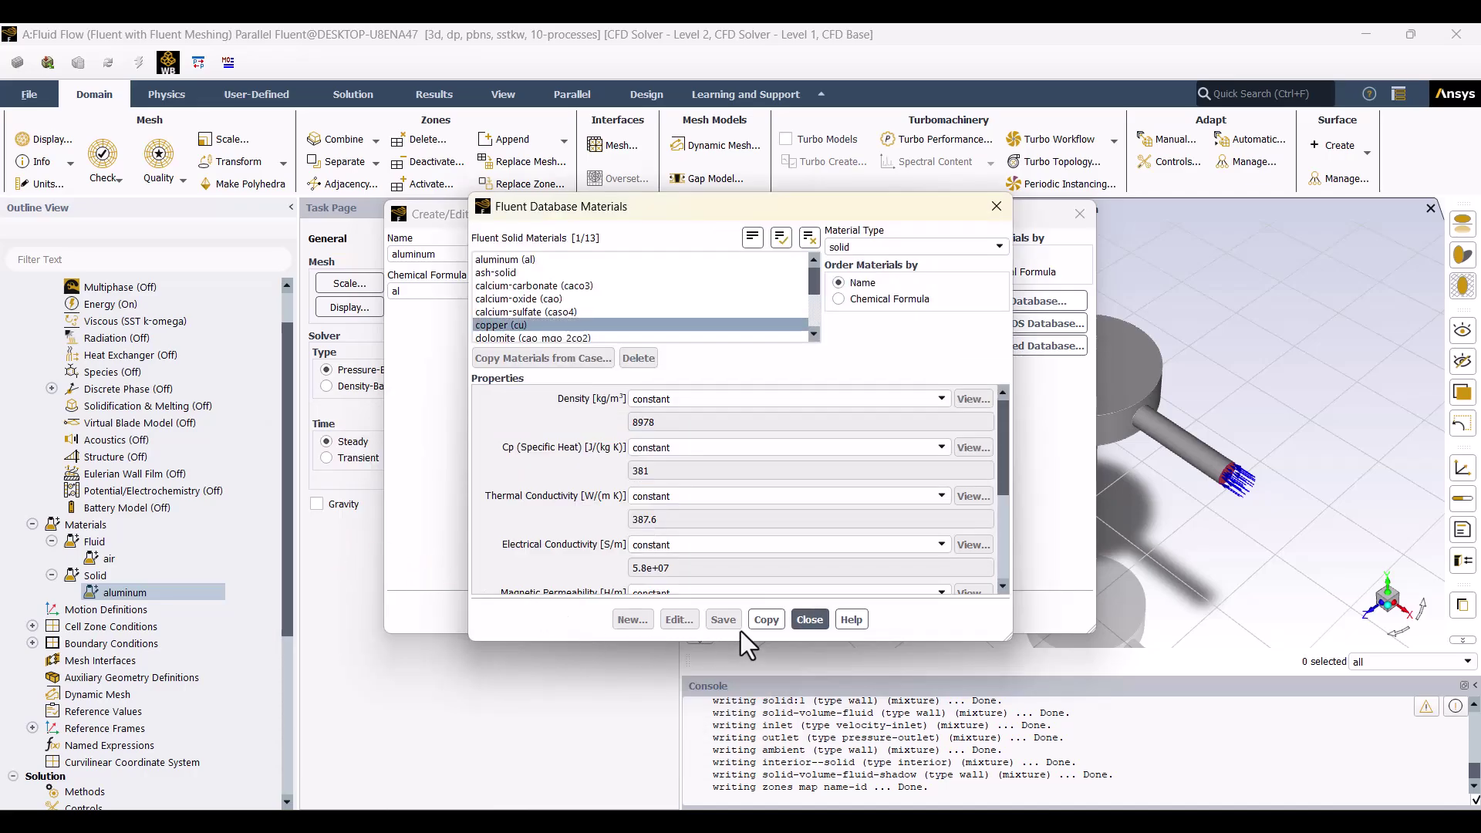
{"action": "left_click", "coordinate": [766, 620]}
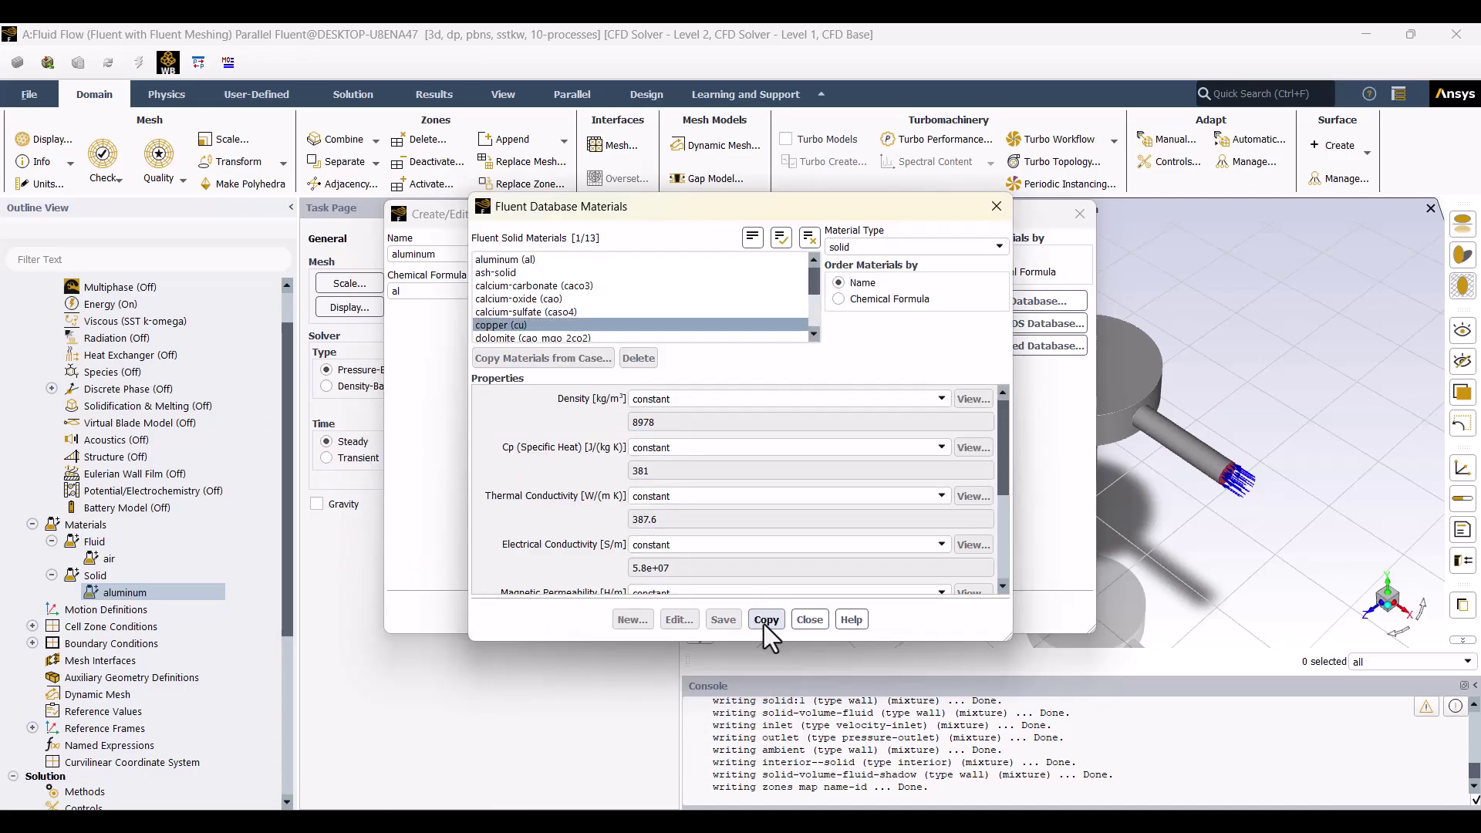
{"action": "left_click", "coordinate": [810, 620]}
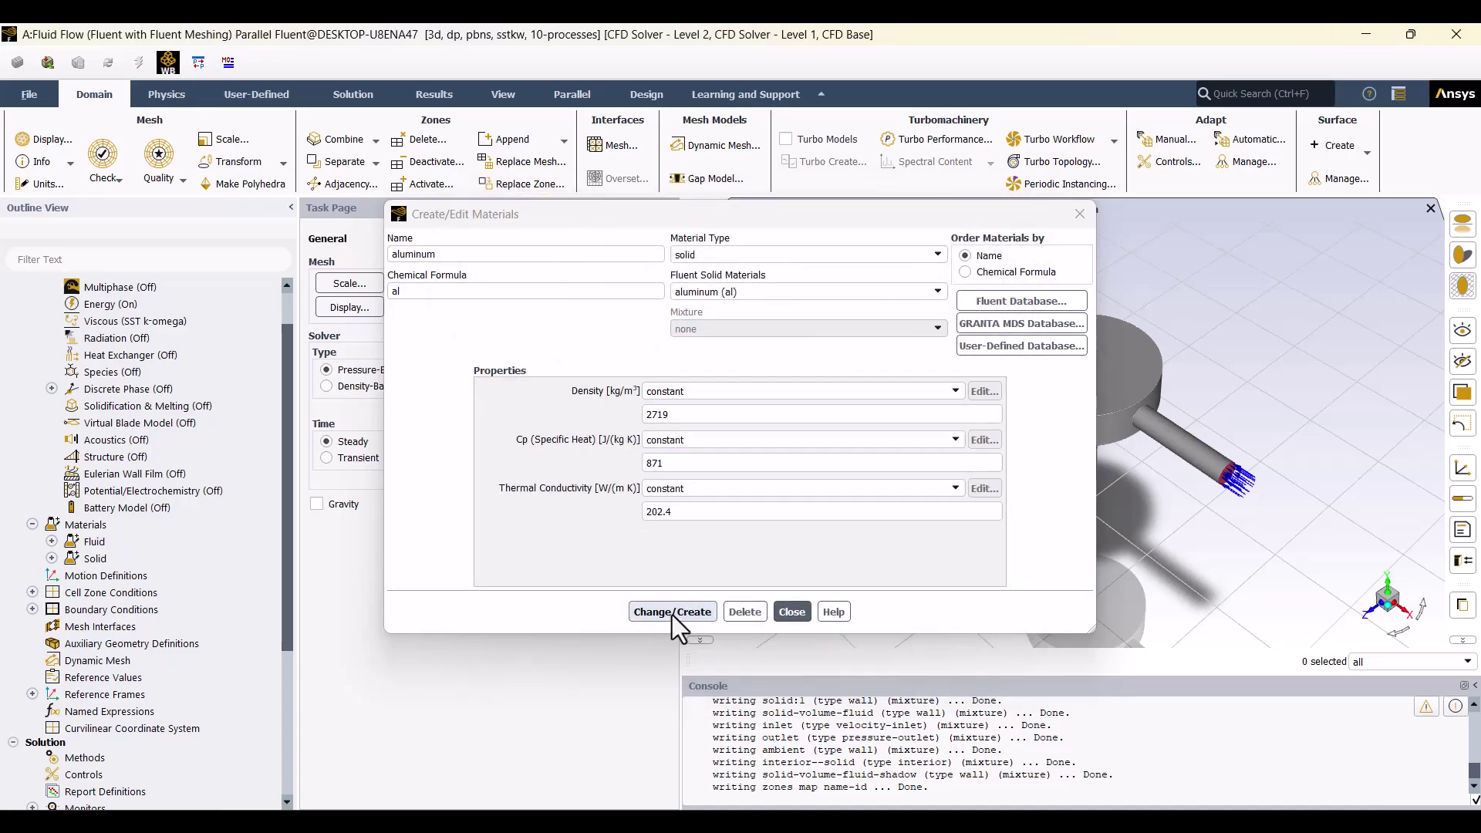
{"action": "left_click", "coordinate": [673, 612]}
{"action": "left_click", "coordinate": [791, 612]}
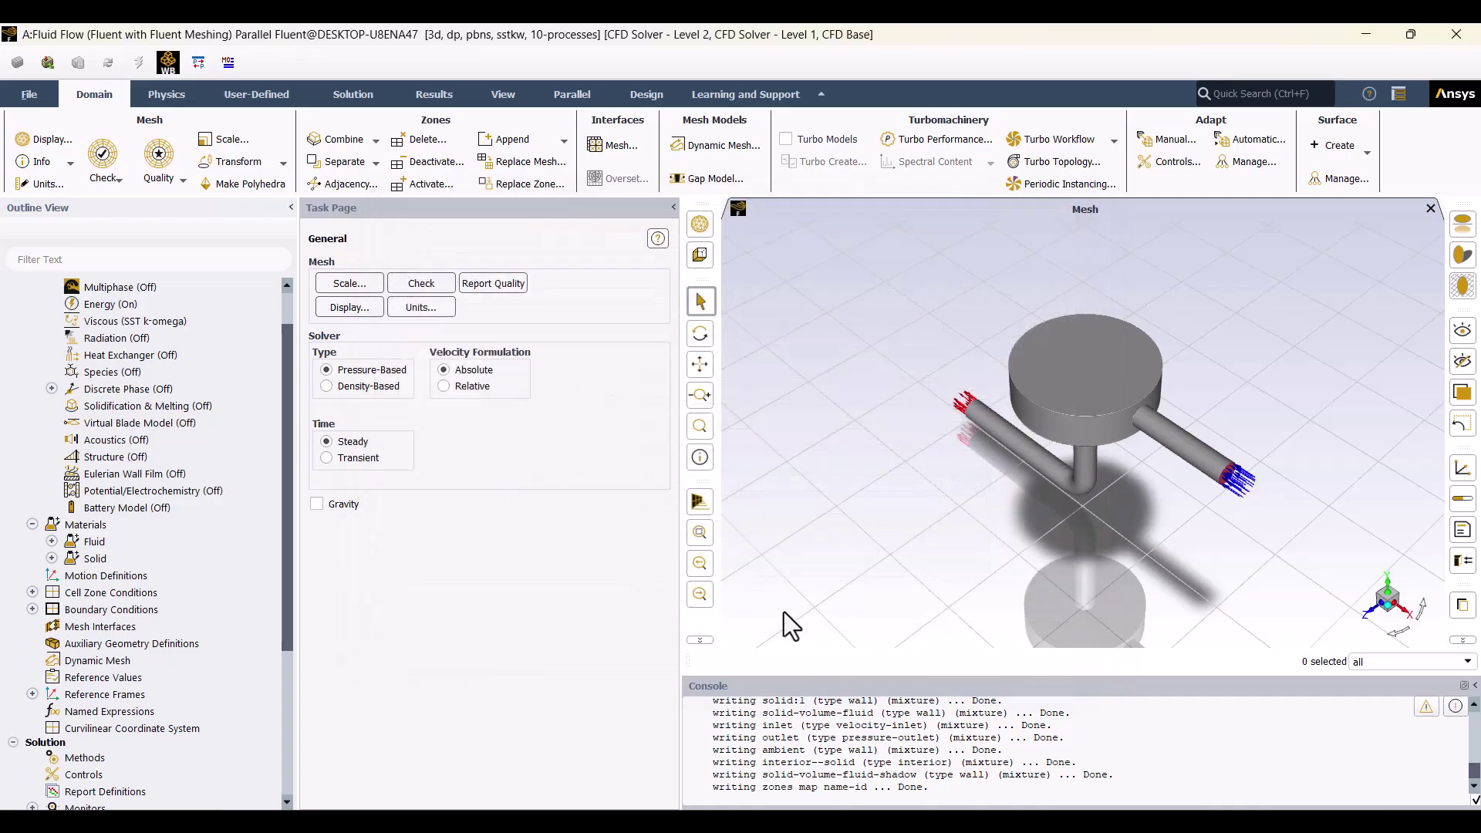
{"action": "scroll", "coordinate": [174, 654], "scroll_direction": "up", "scroll_amount": 2}
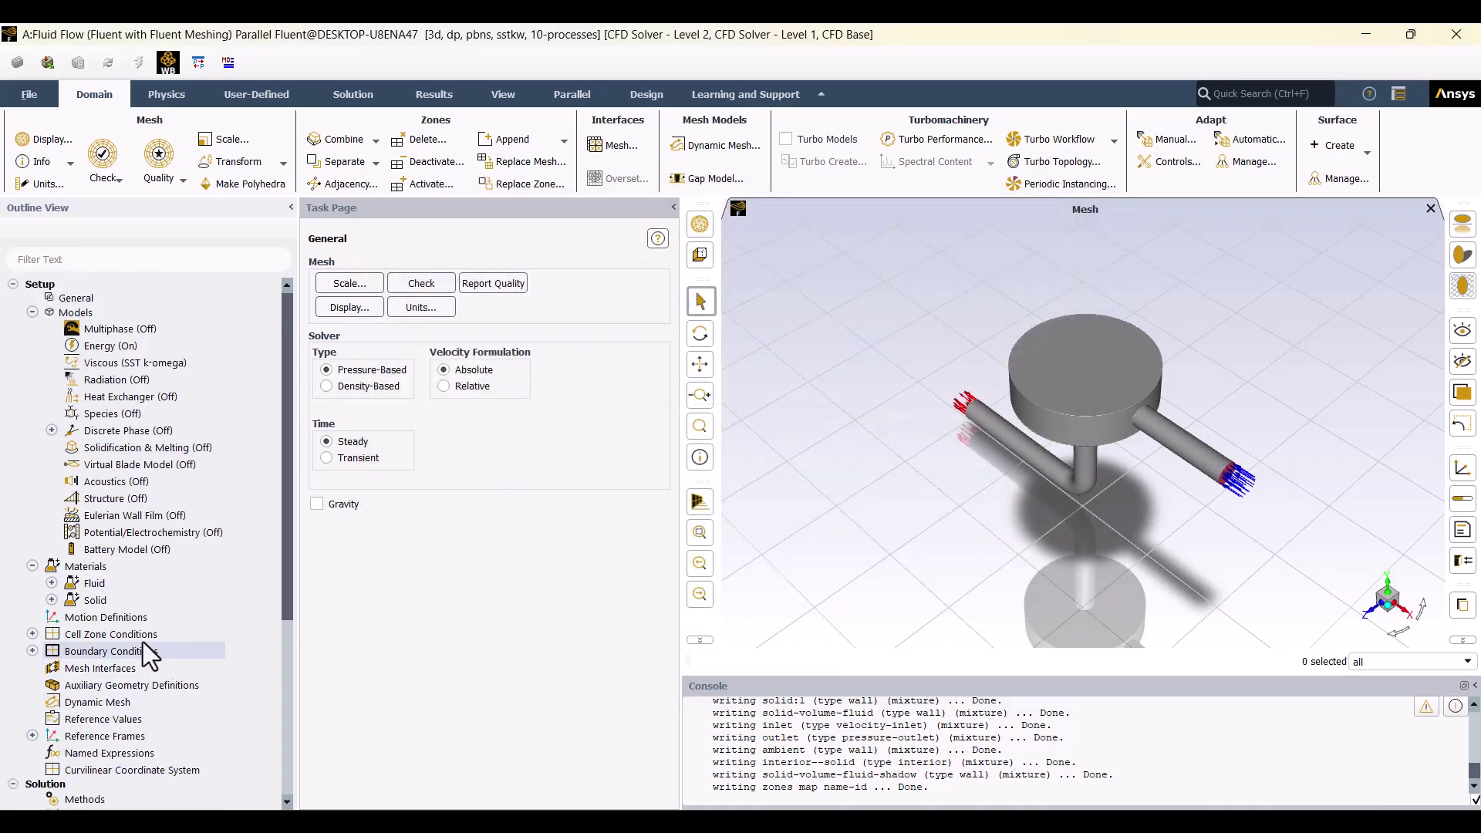
{"action": "left_click", "coordinate": [49, 600]}
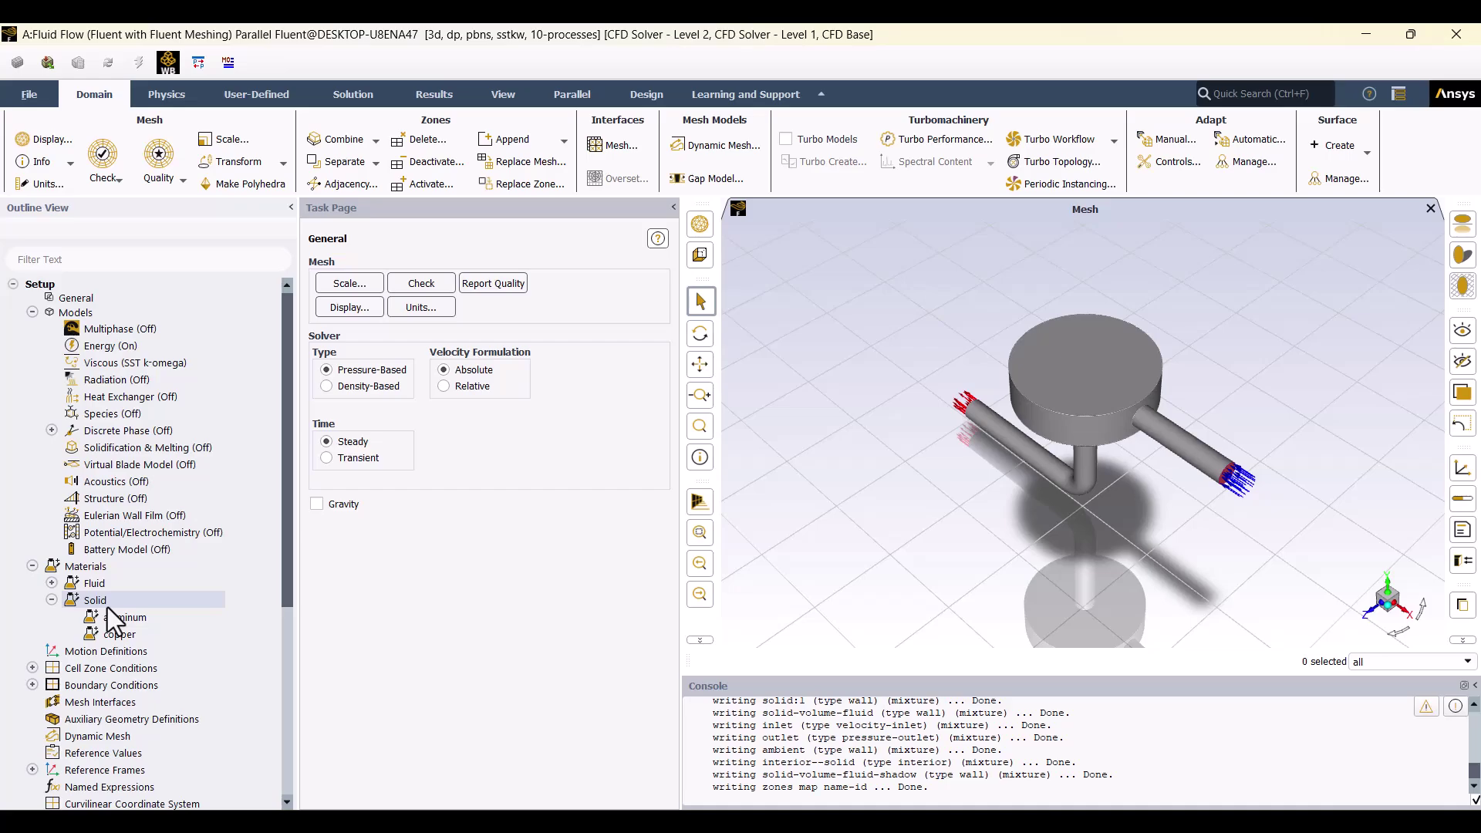
Display the solid cell zone alone in the graphics window.
{"action": "left_click", "coordinate": [33, 668]}
{"action": "scroll", "coordinate": [39, 672], "scroll_direction": "down", "scroll_amount": 1}
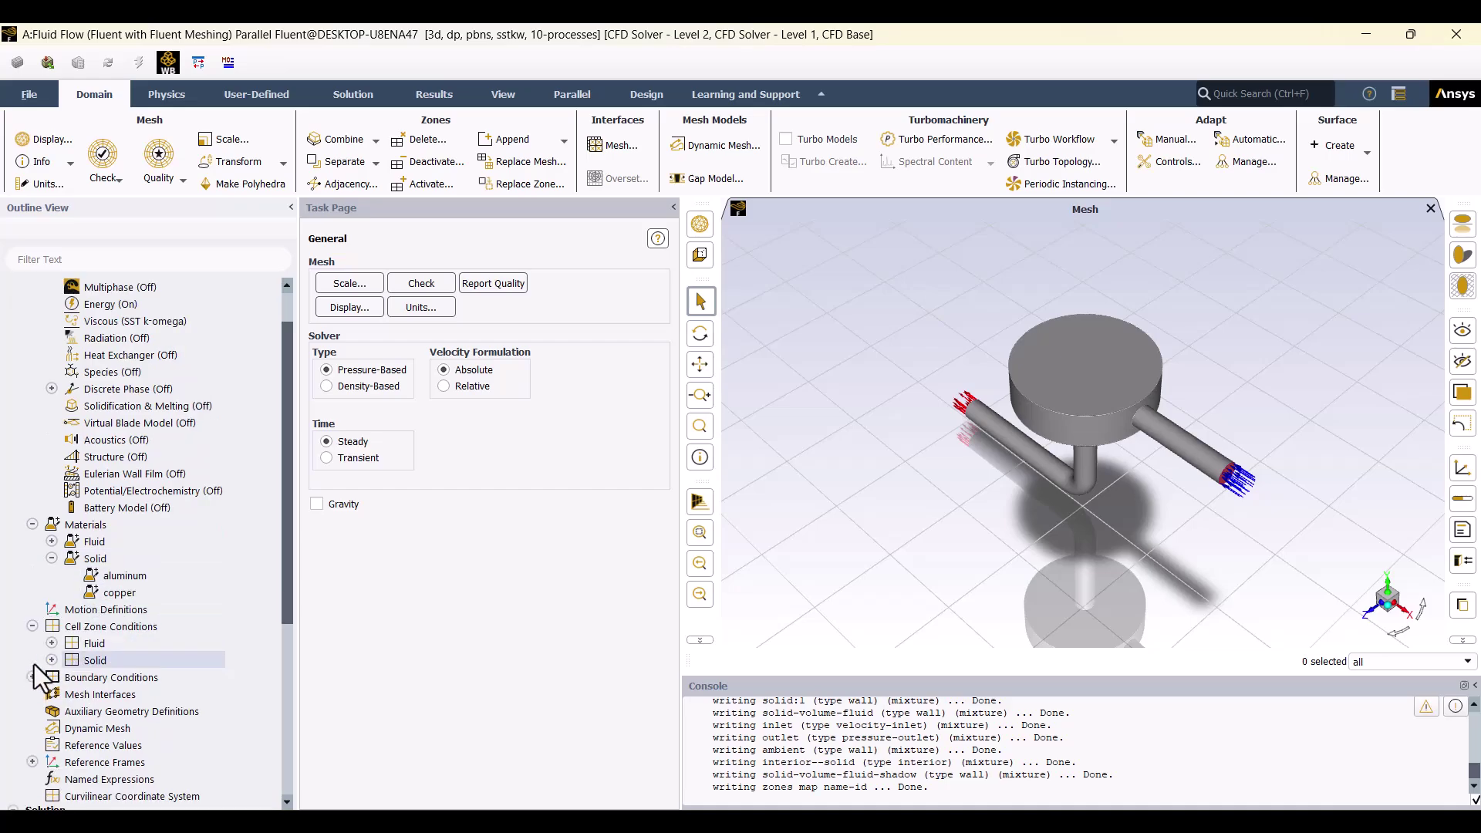
{"action": "scroll", "coordinate": [50, 641], "scroll_direction": "down", "scroll_amount": 2}
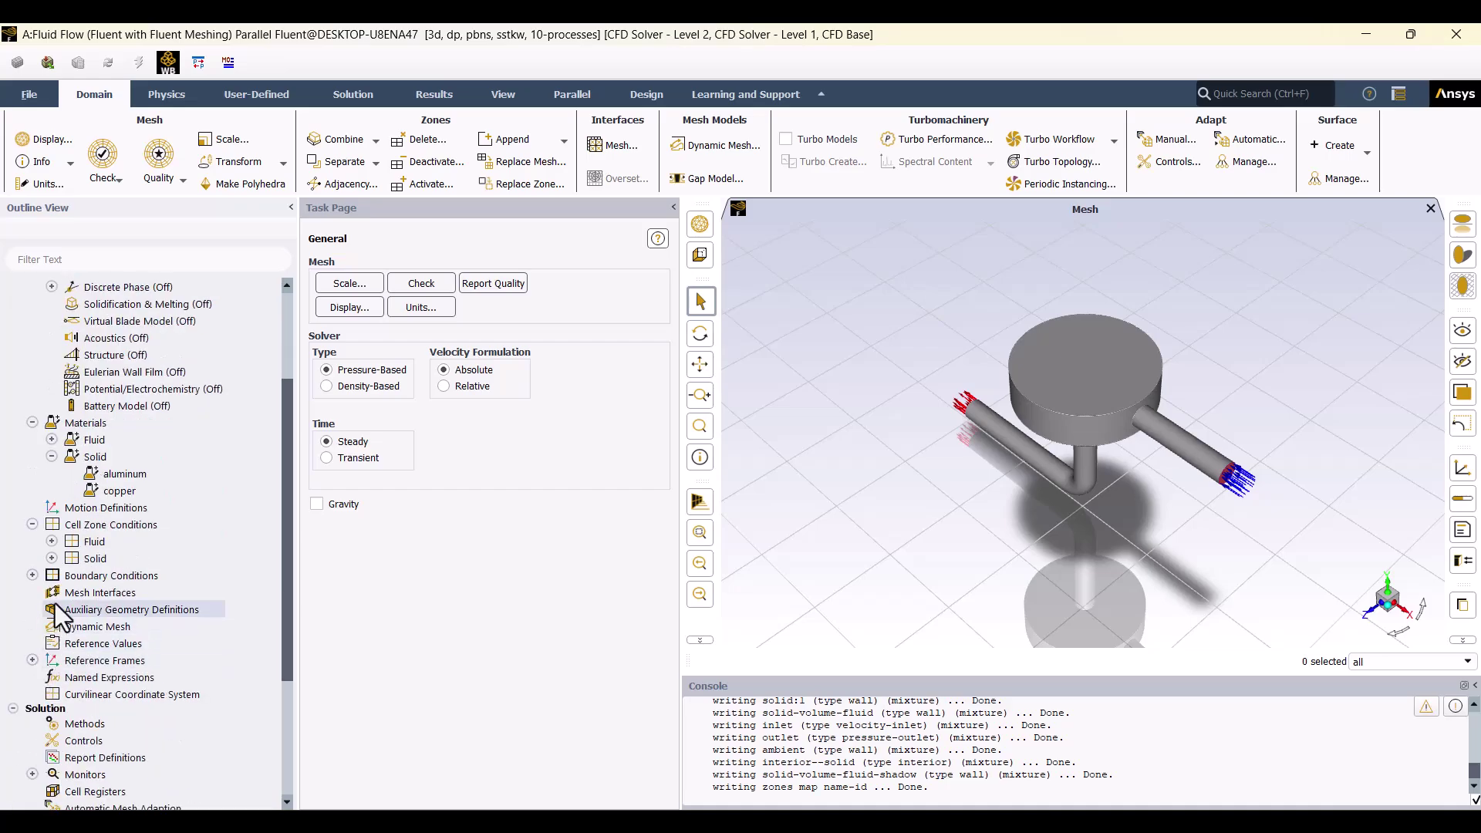
{"action": "left_click", "coordinate": [51, 558]}
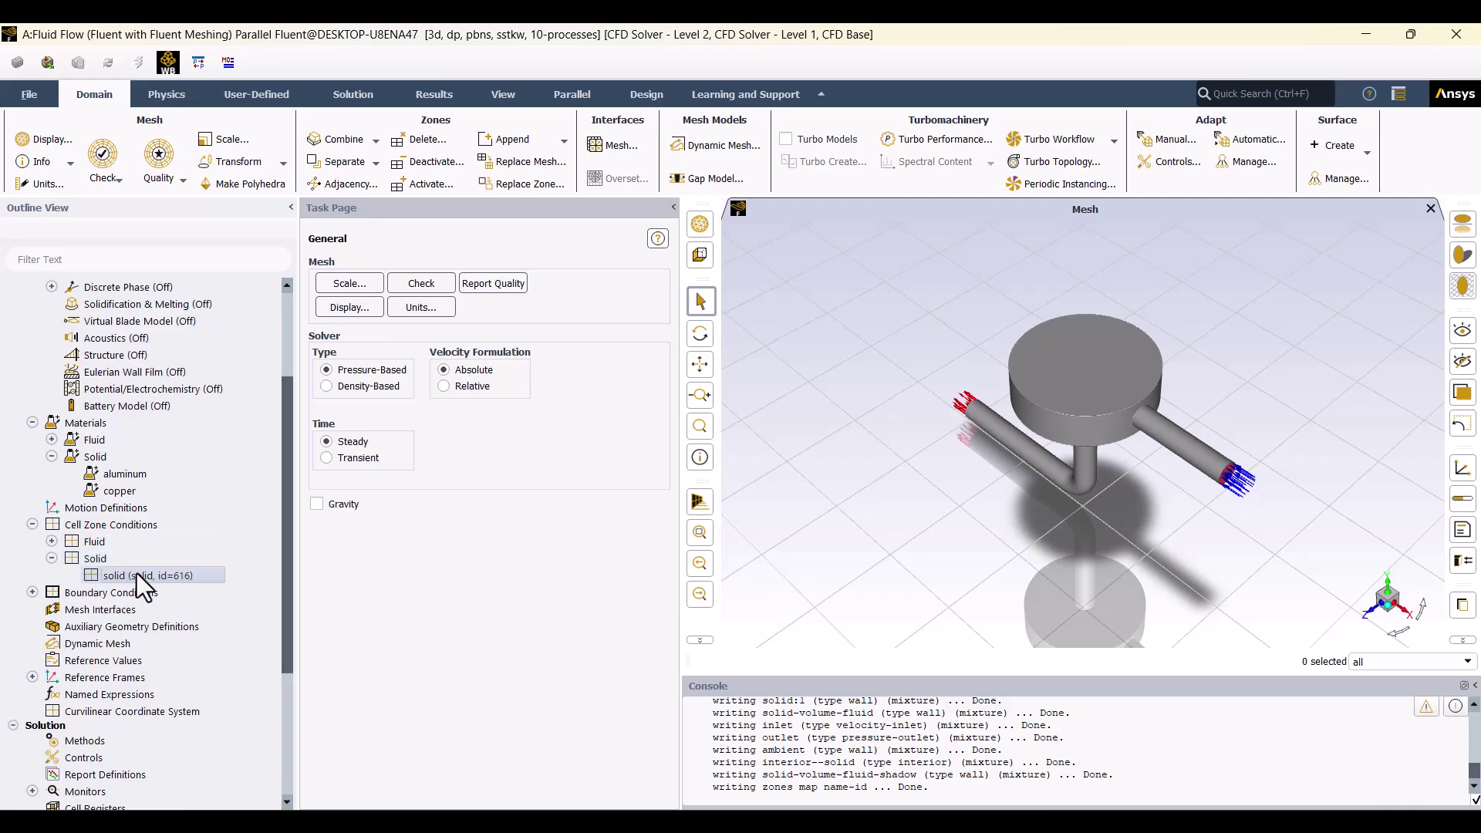
{"action": "right_click", "coordinate": [137, 575]}
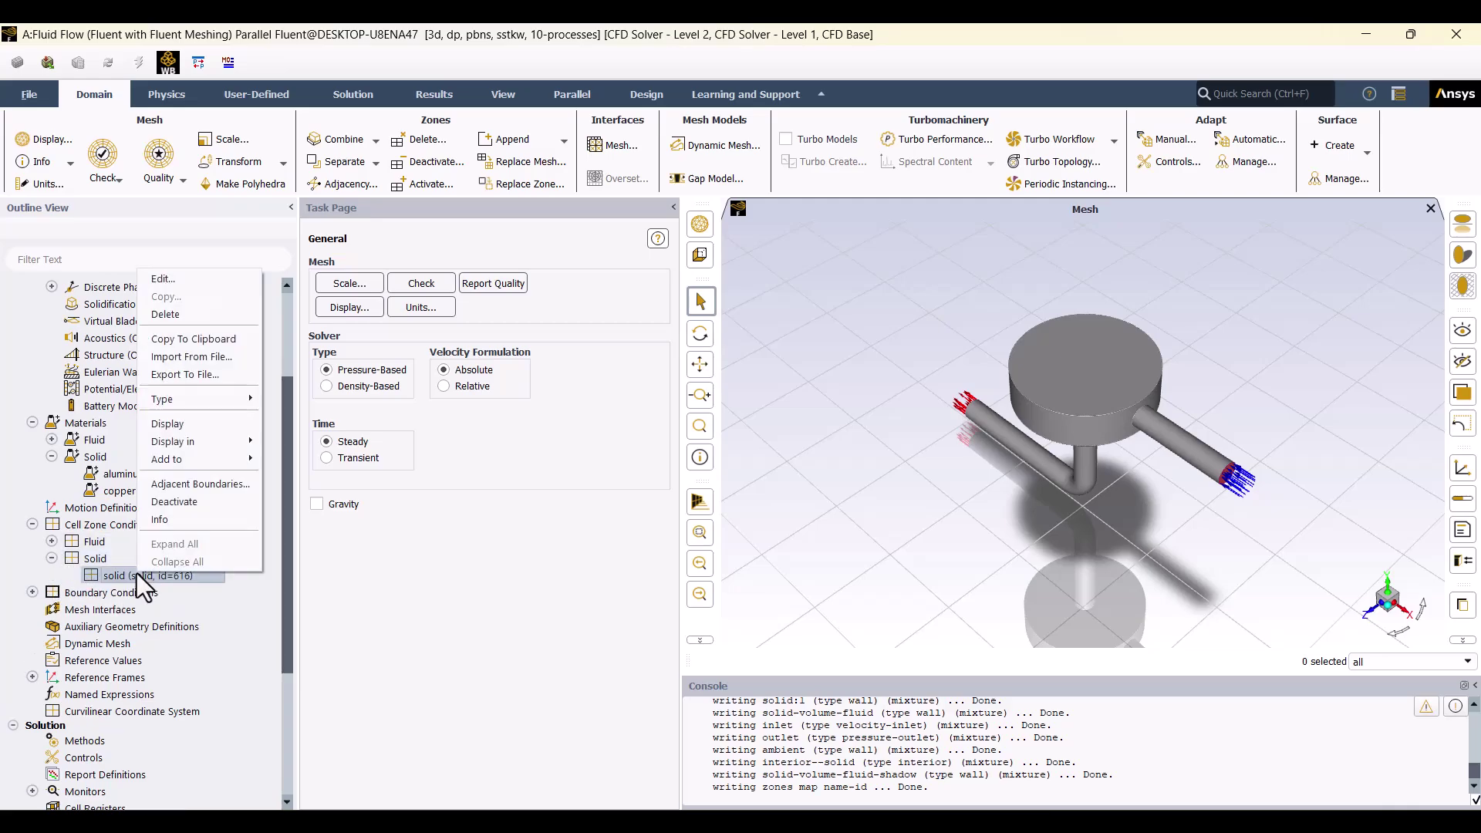
{"action": "left_click", "coordinate": [181, 424]}
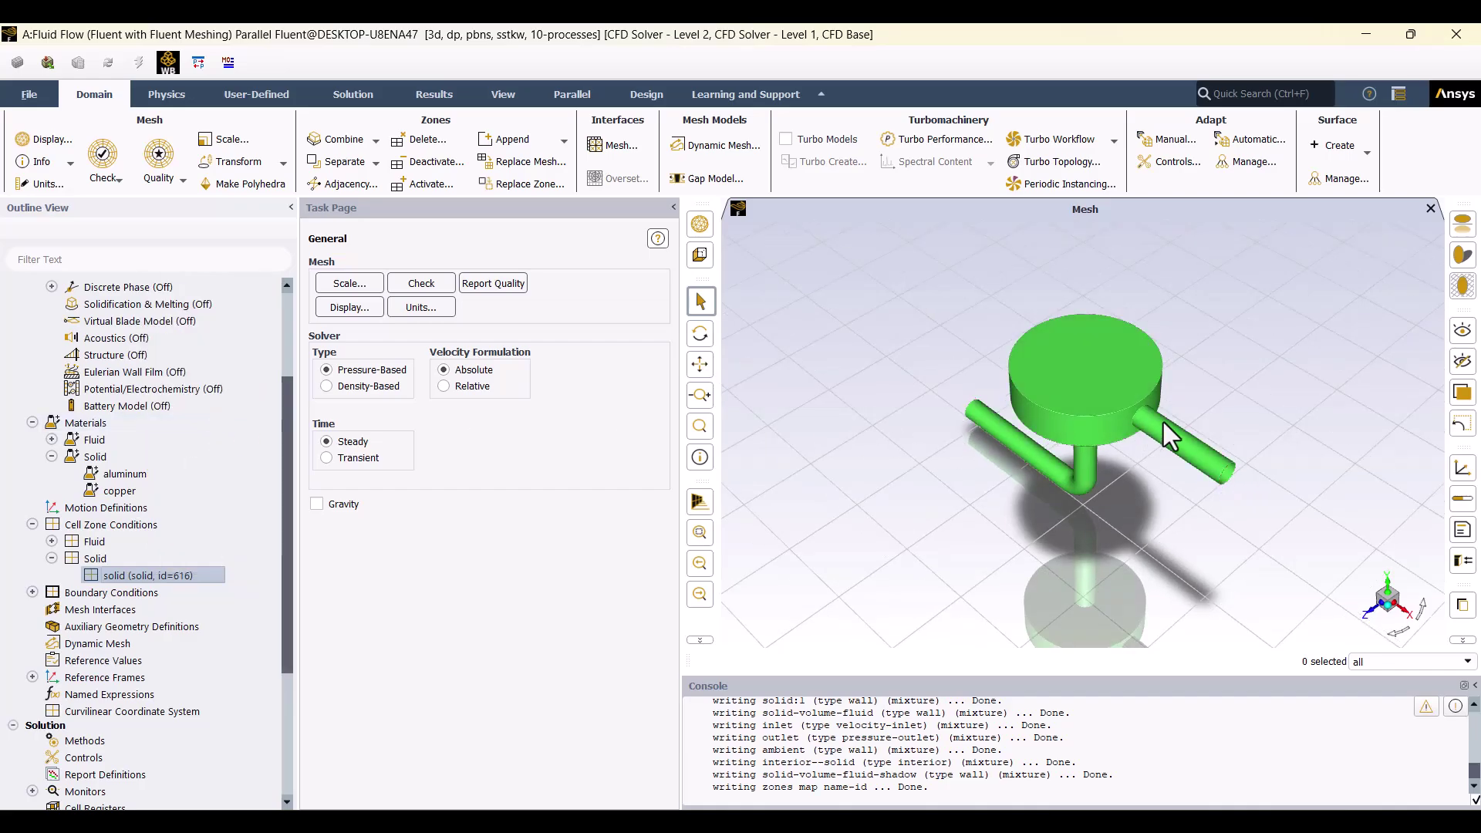
Assign copper as the material of the solid cell zone.
{"action": "right_click", "coordinate": [142, 577]}
{"action": "left_click", "coordinate": [182, 285]}
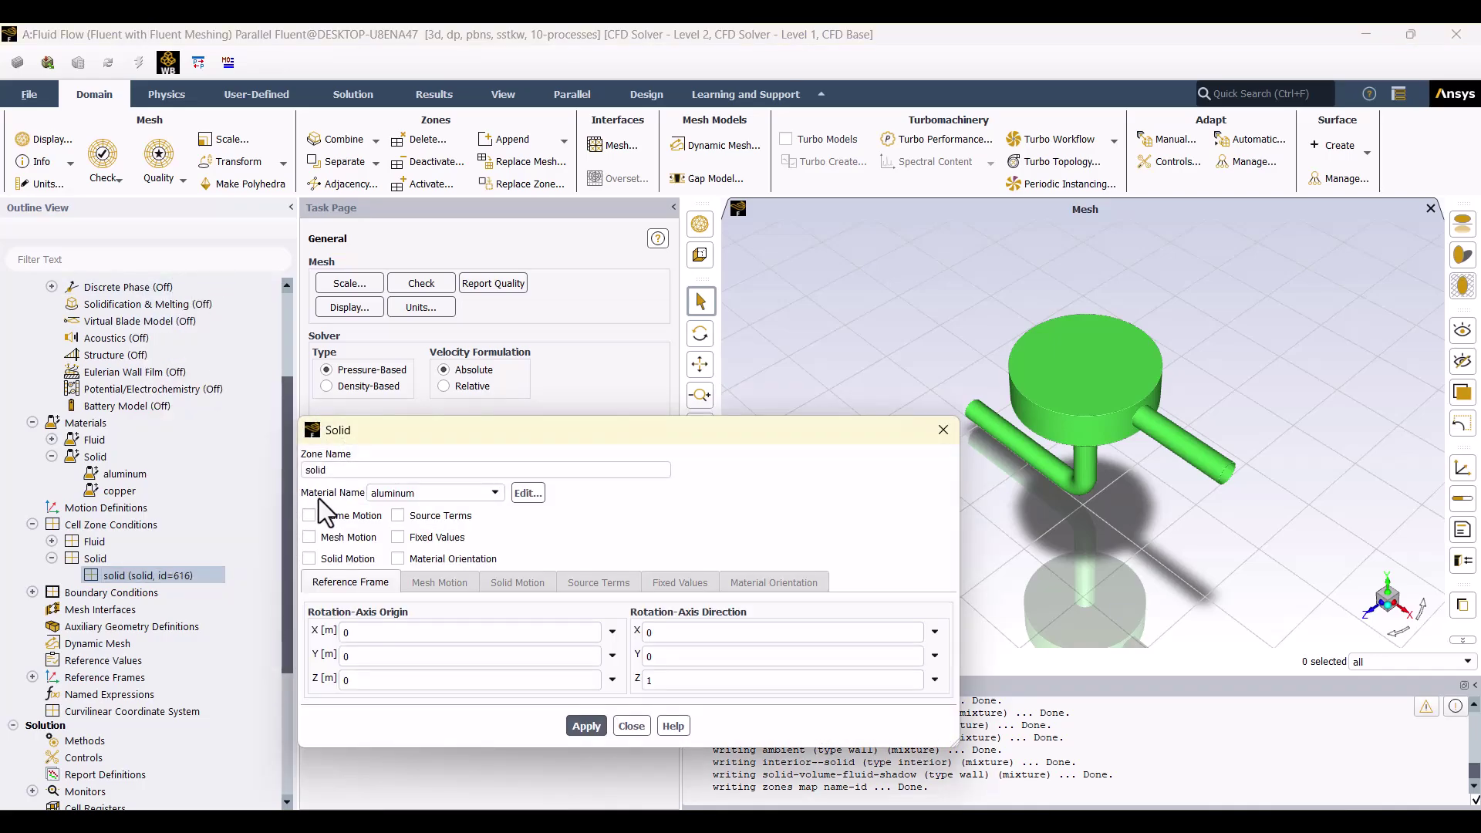
{"action": "left_click", "coordinate": [494, 491]}
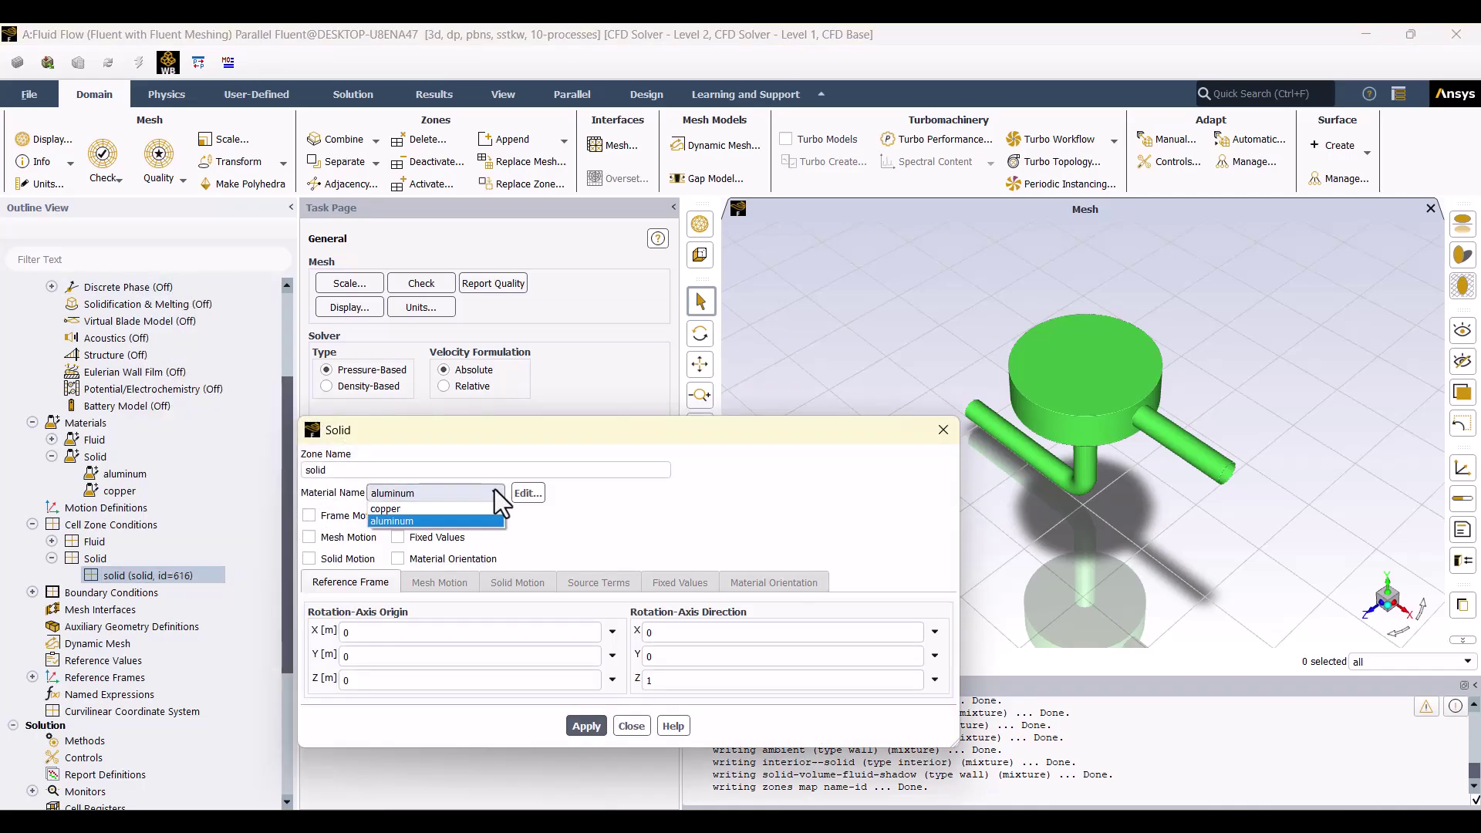
{"action": "left_click", "coordinate": [390, 509]}
{"action": "left_click", "coordinate": [588, 726]}
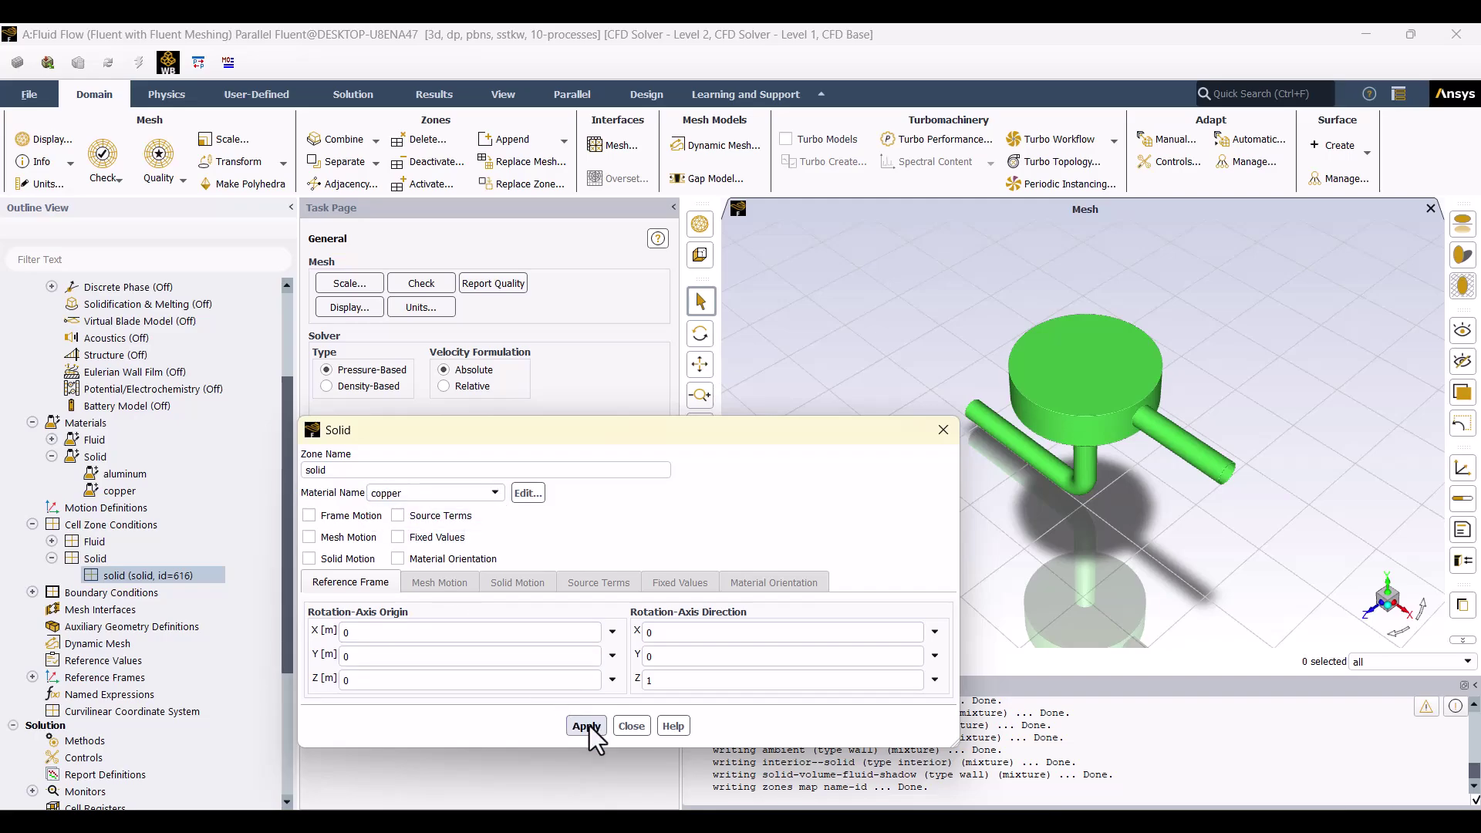
{"action": "left_click", "coordinate": [632, 726]}
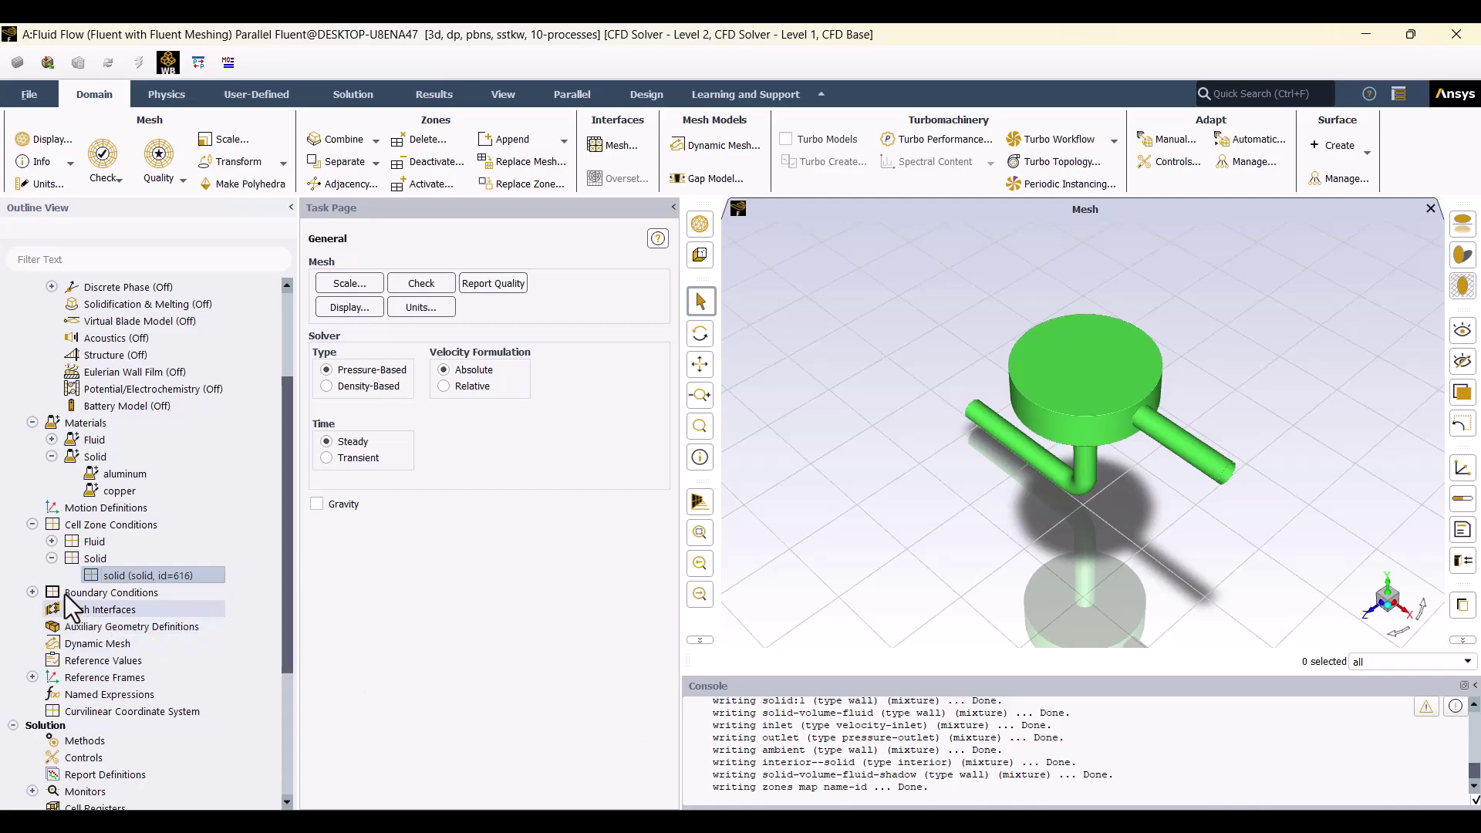
Set the velocity magnitude of the inlet boundary to 5 m/s and apply the change.
{"action": "left_click", "coordinate": [52, 541]}
{"action": "left_click", "coordinate": [53, 540]}
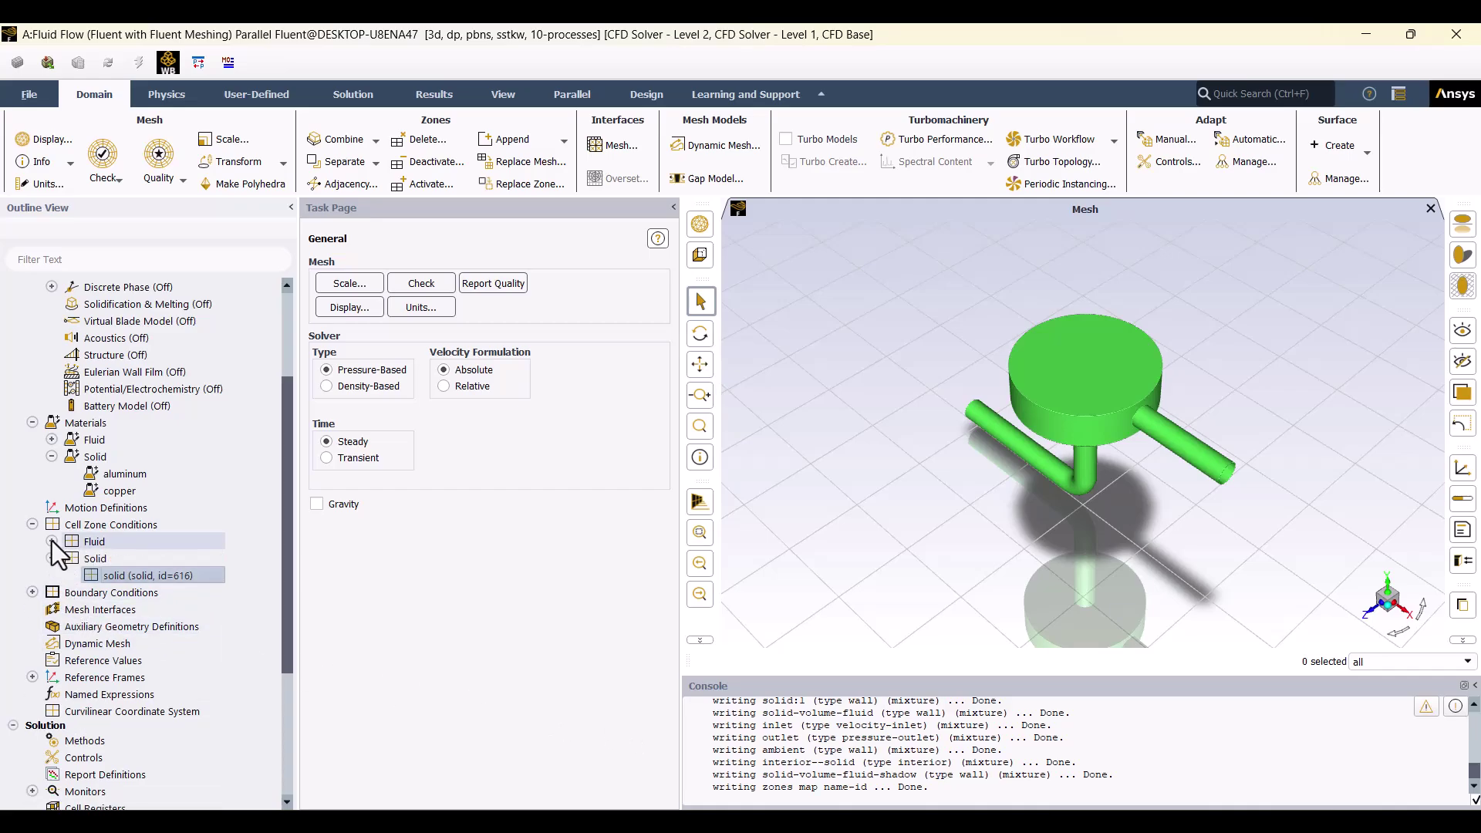
{"action": "left_click", "coordinate": [53, 554]}
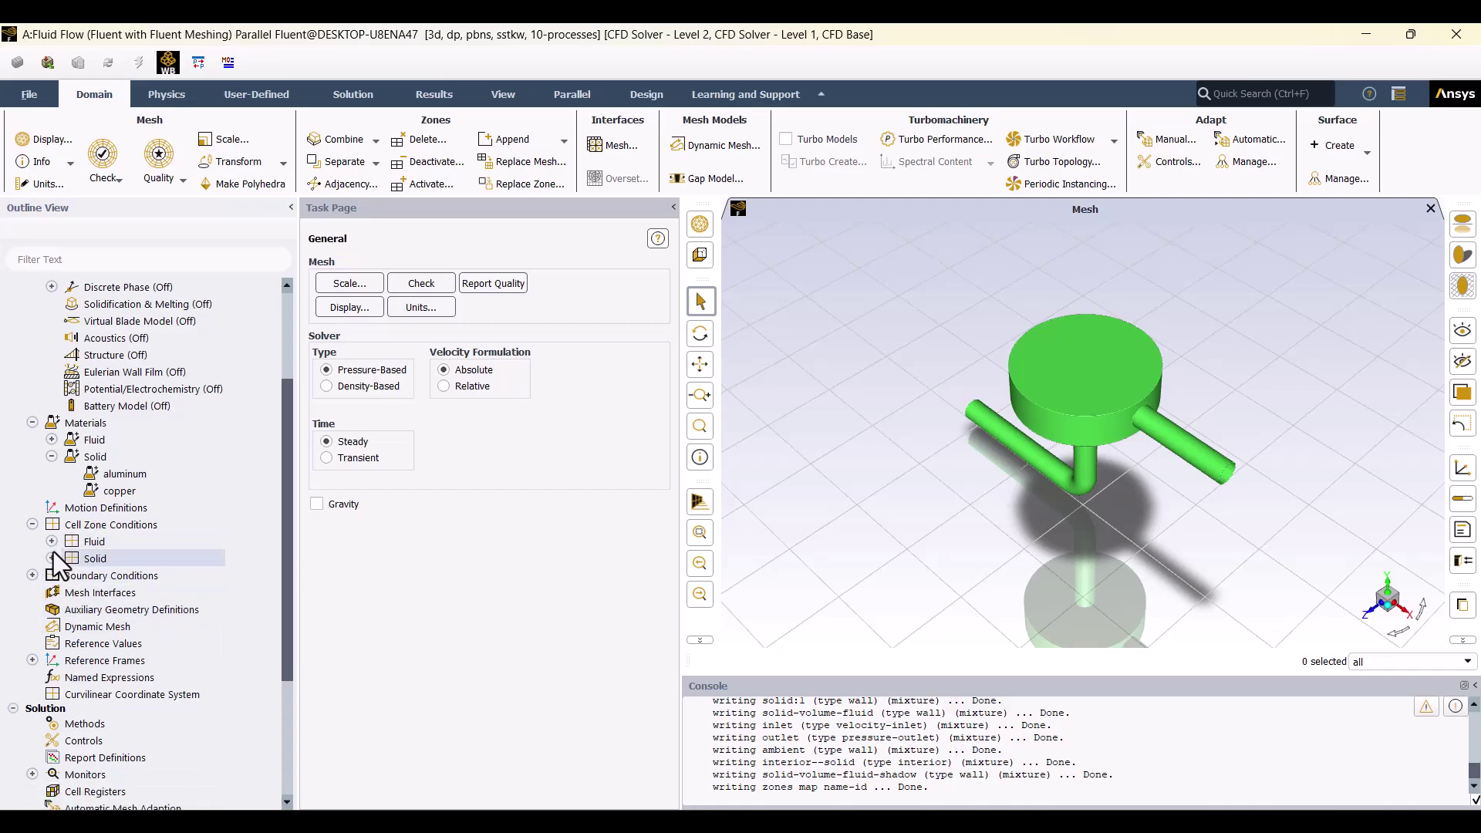
{"action": "left_click", "coordinate": [32, 575]}
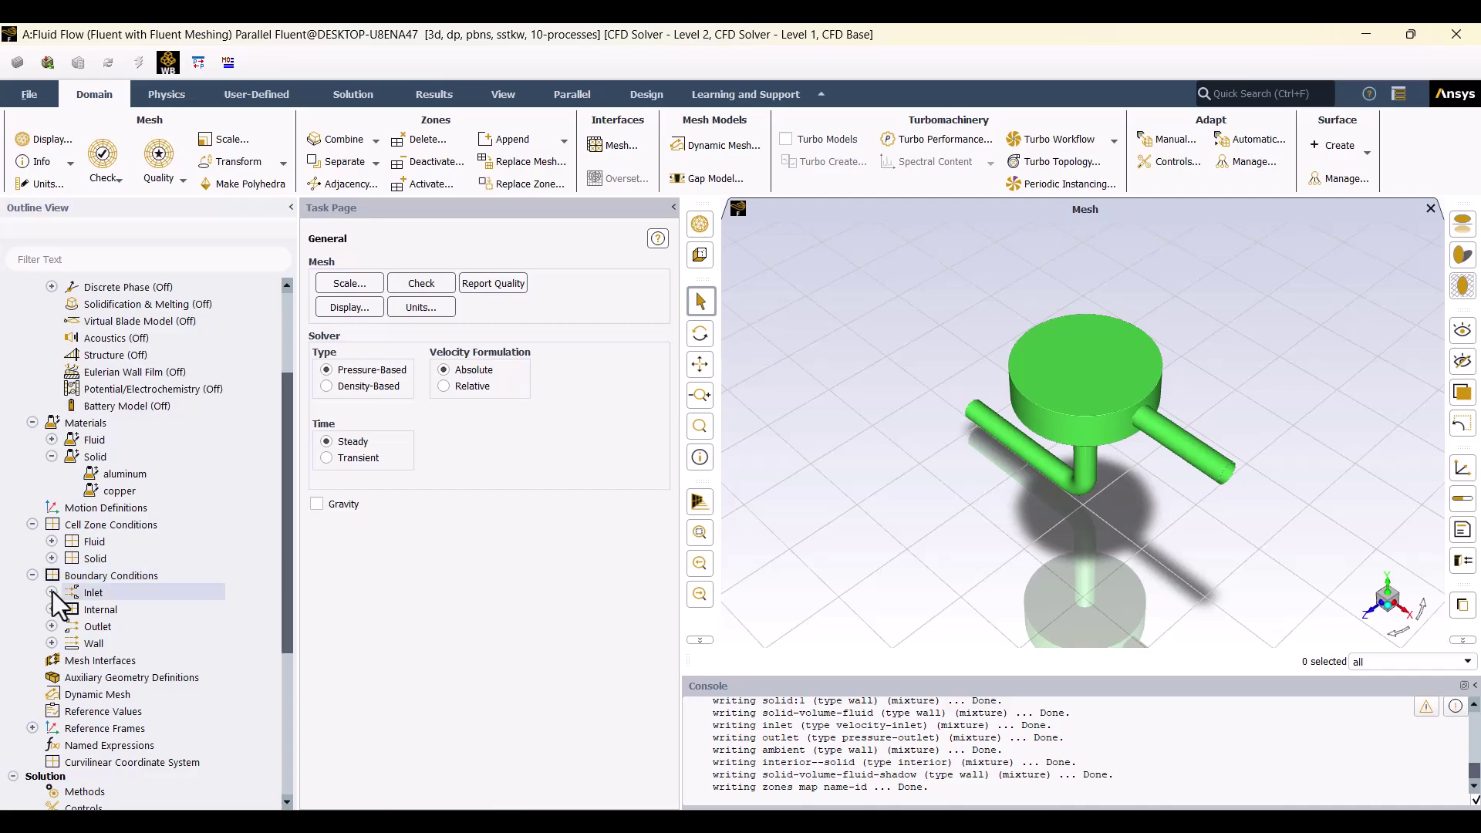
{"action": "left_click", "coordinate": [52, 593]}
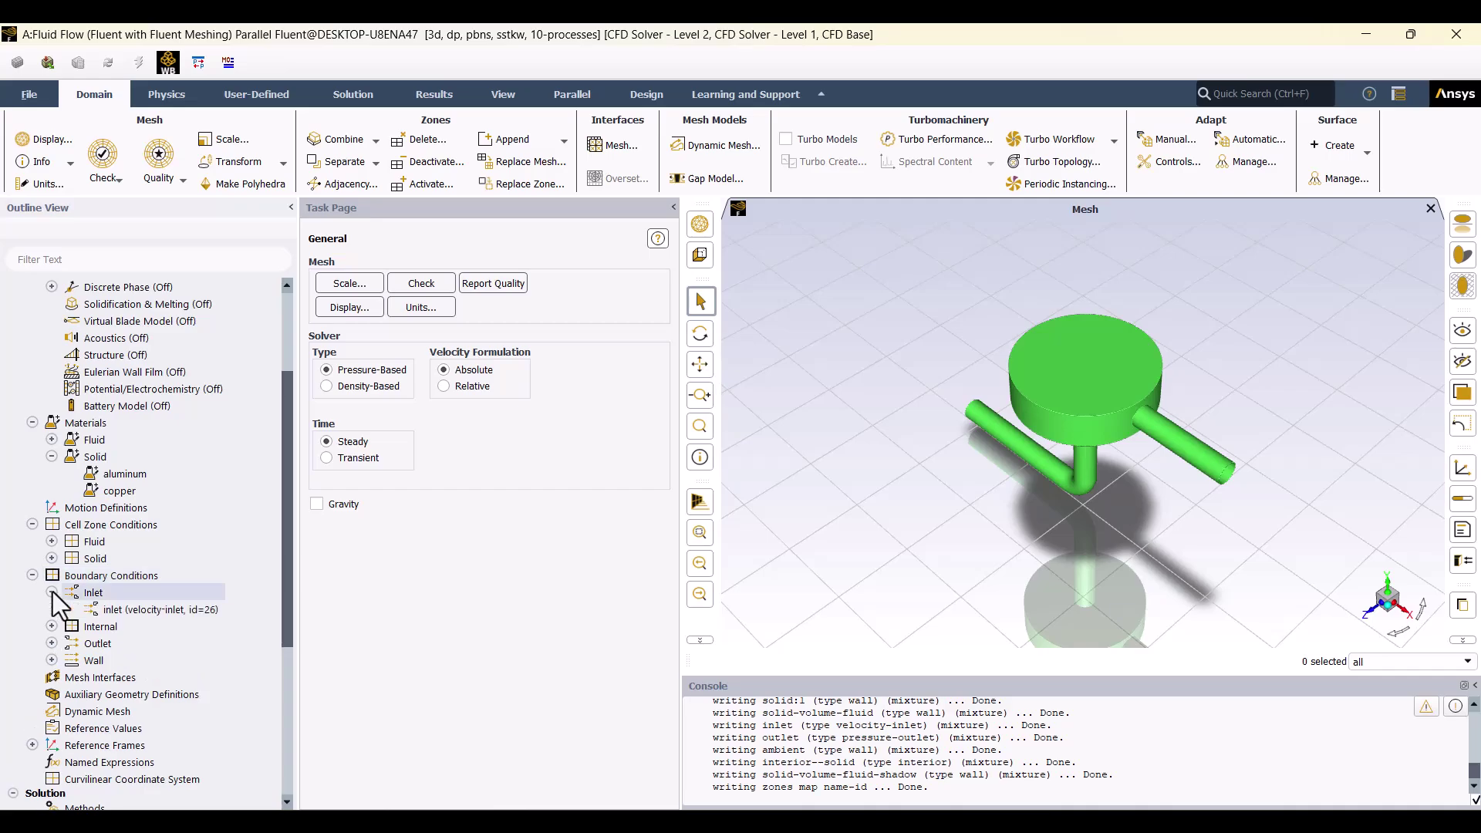
{"action": "double_click", "coordinate": [151, 611]}
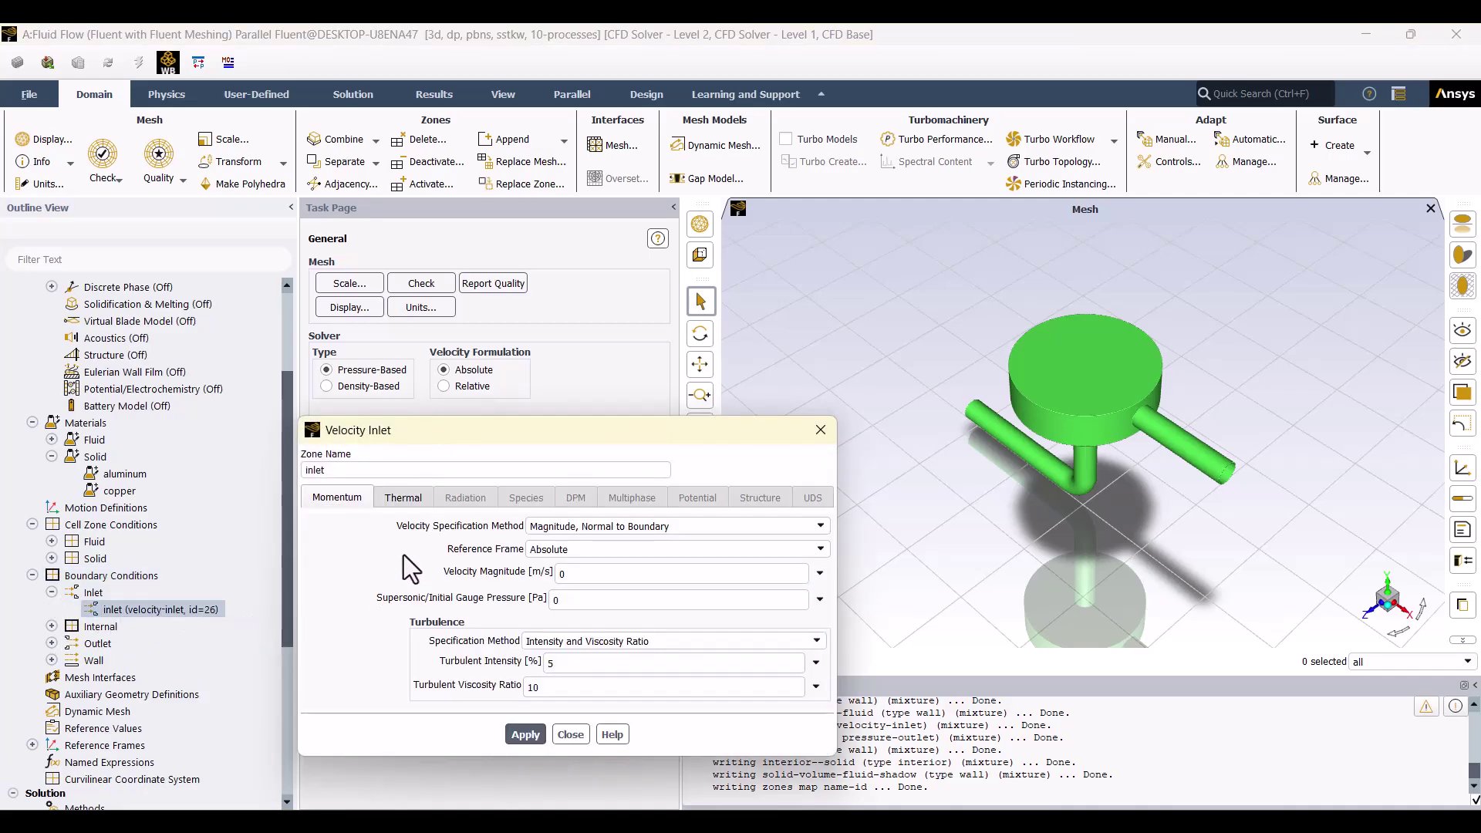
{"action": "left_click", "coordinate": [641, 575]}
{"action": "type", "text": "5"}
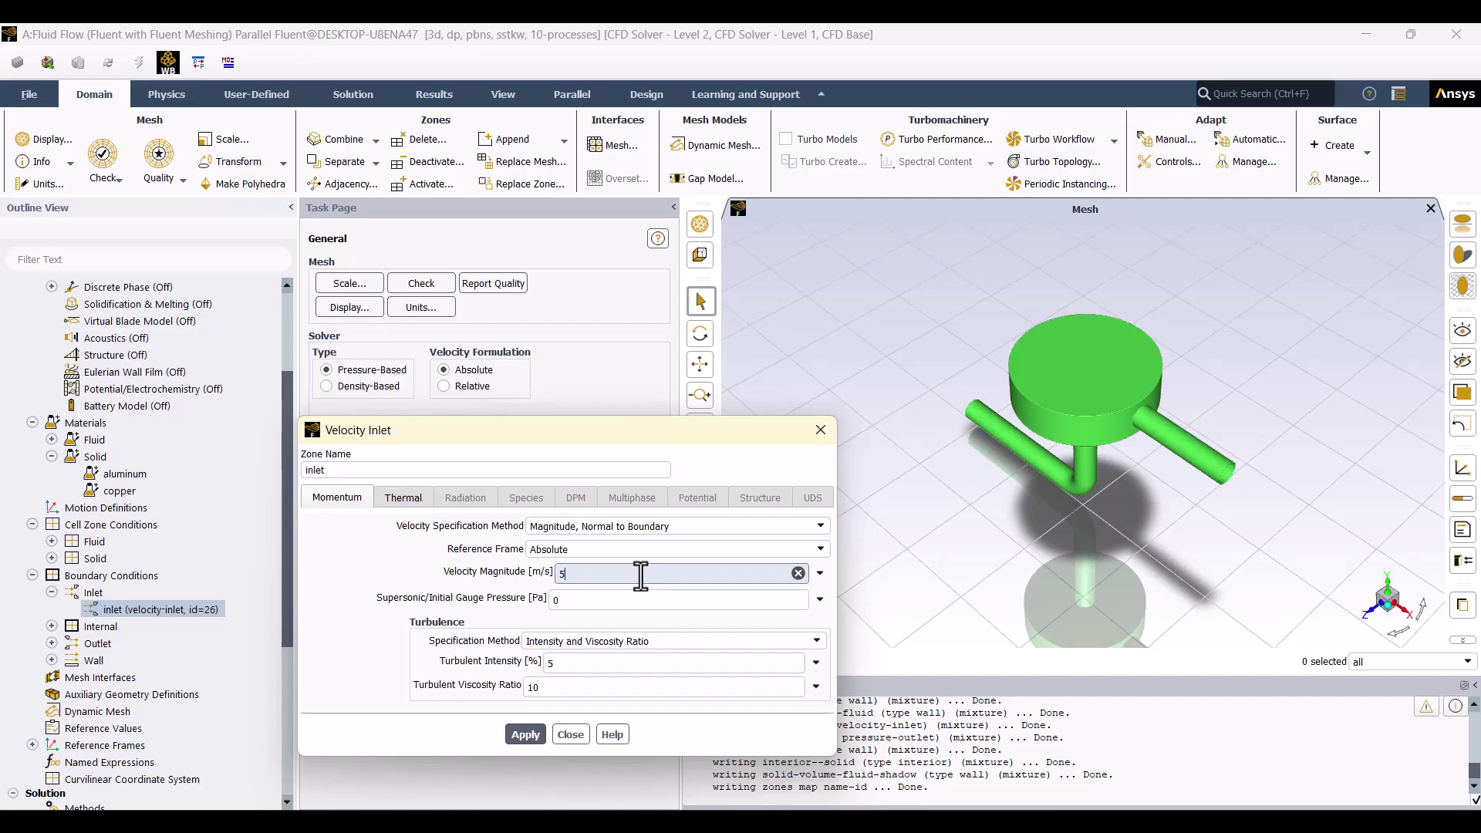
{"action": "left_click", "coordinate": [400, 503]}
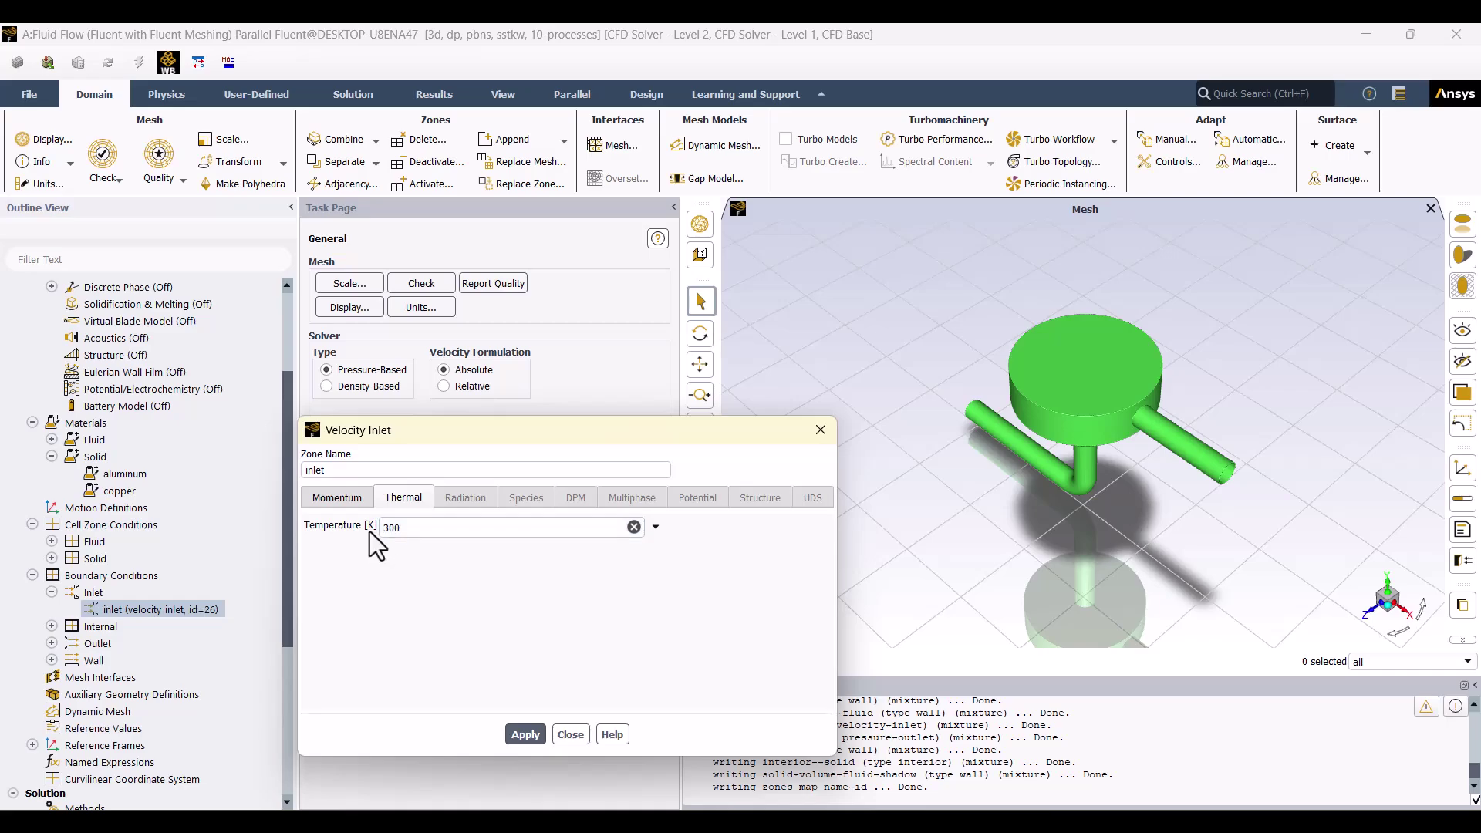
{"action": "left_click", "coordinate": [516, 735]}
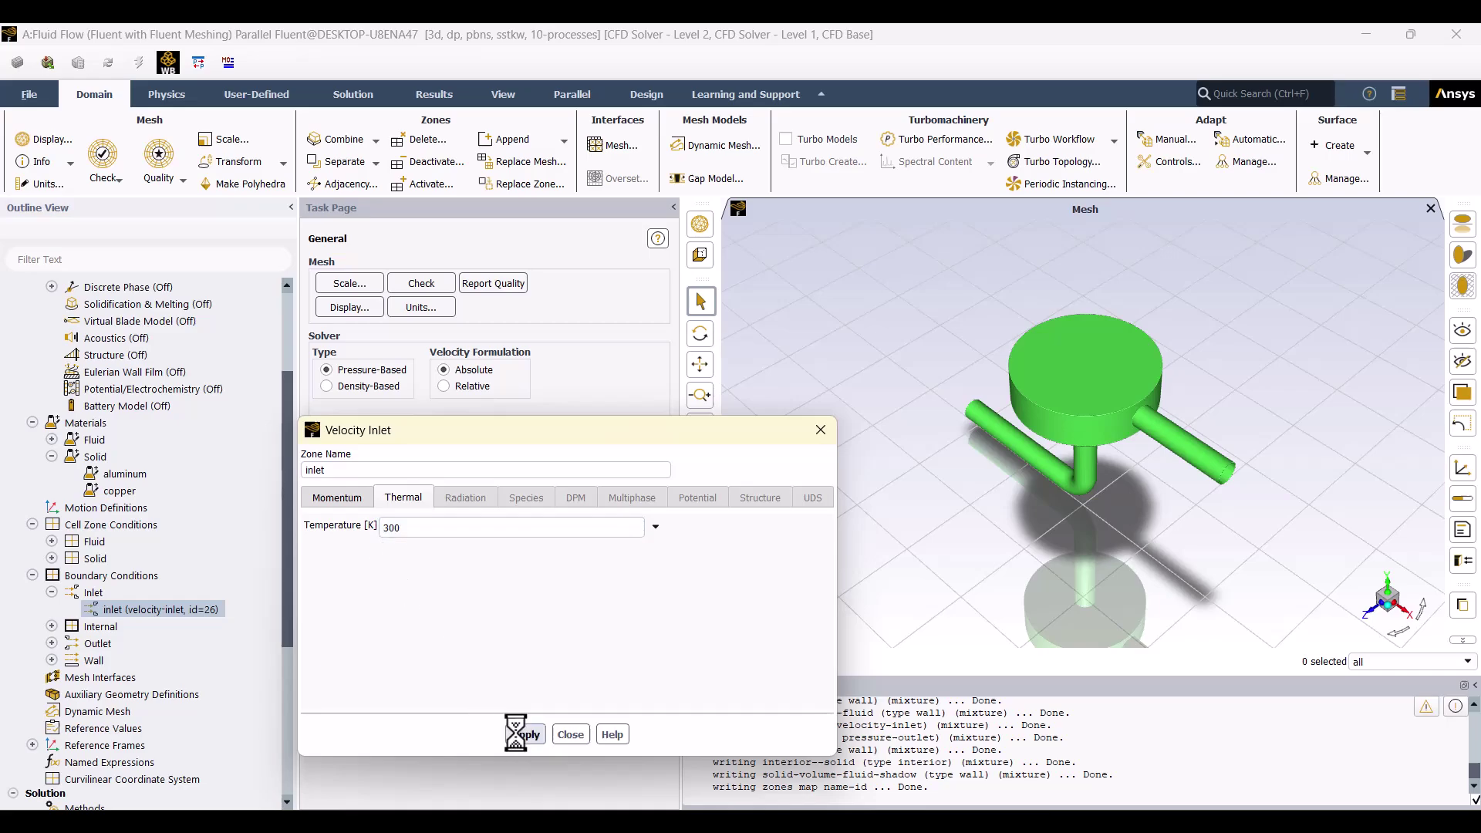
{"action": "left_click", "coordinate": [568, 735]}
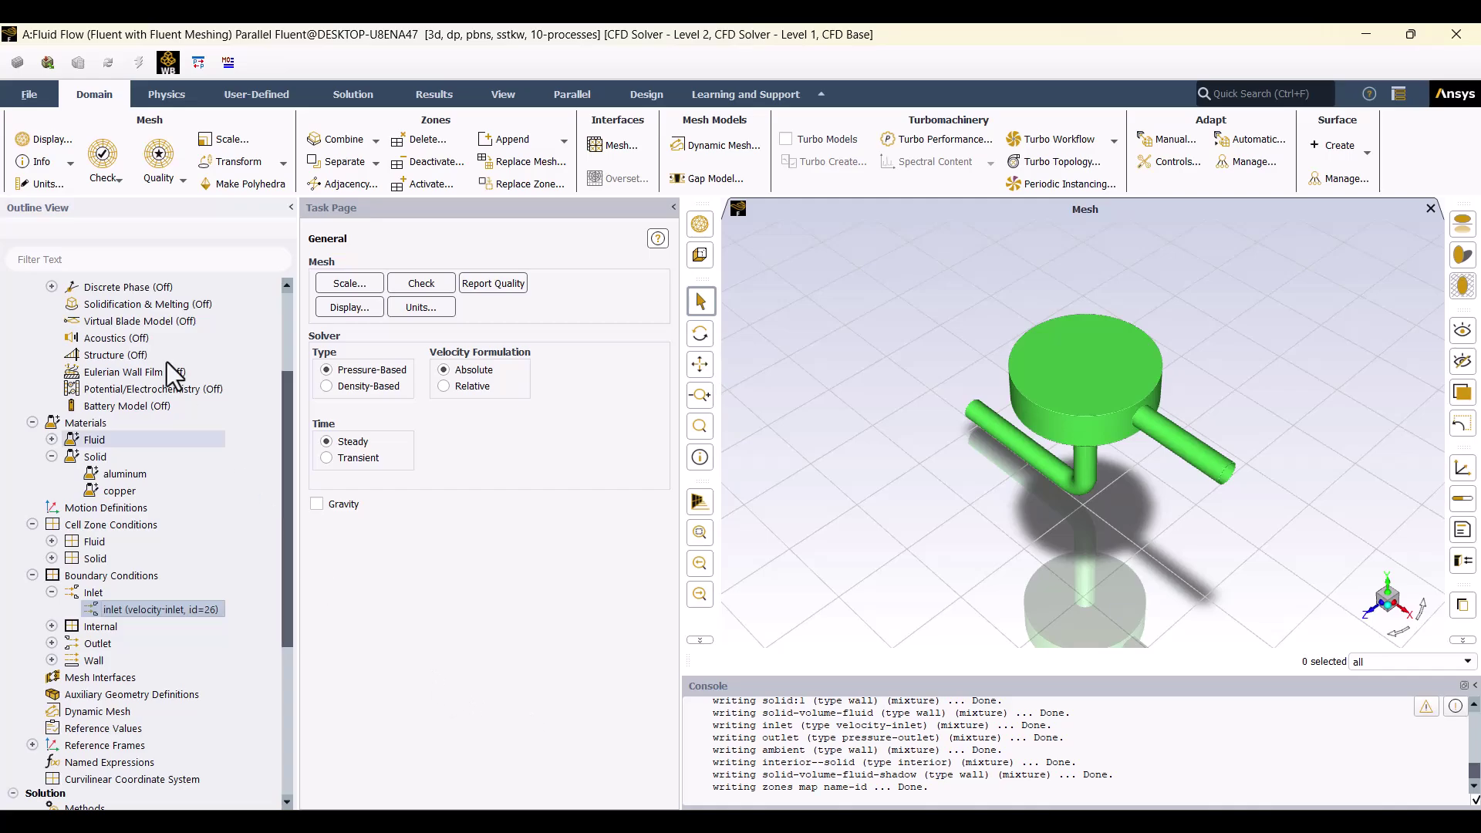
Change the unit of the temperature quantity to C.
{"action": "left_click", "coordinate": [45, 185]}
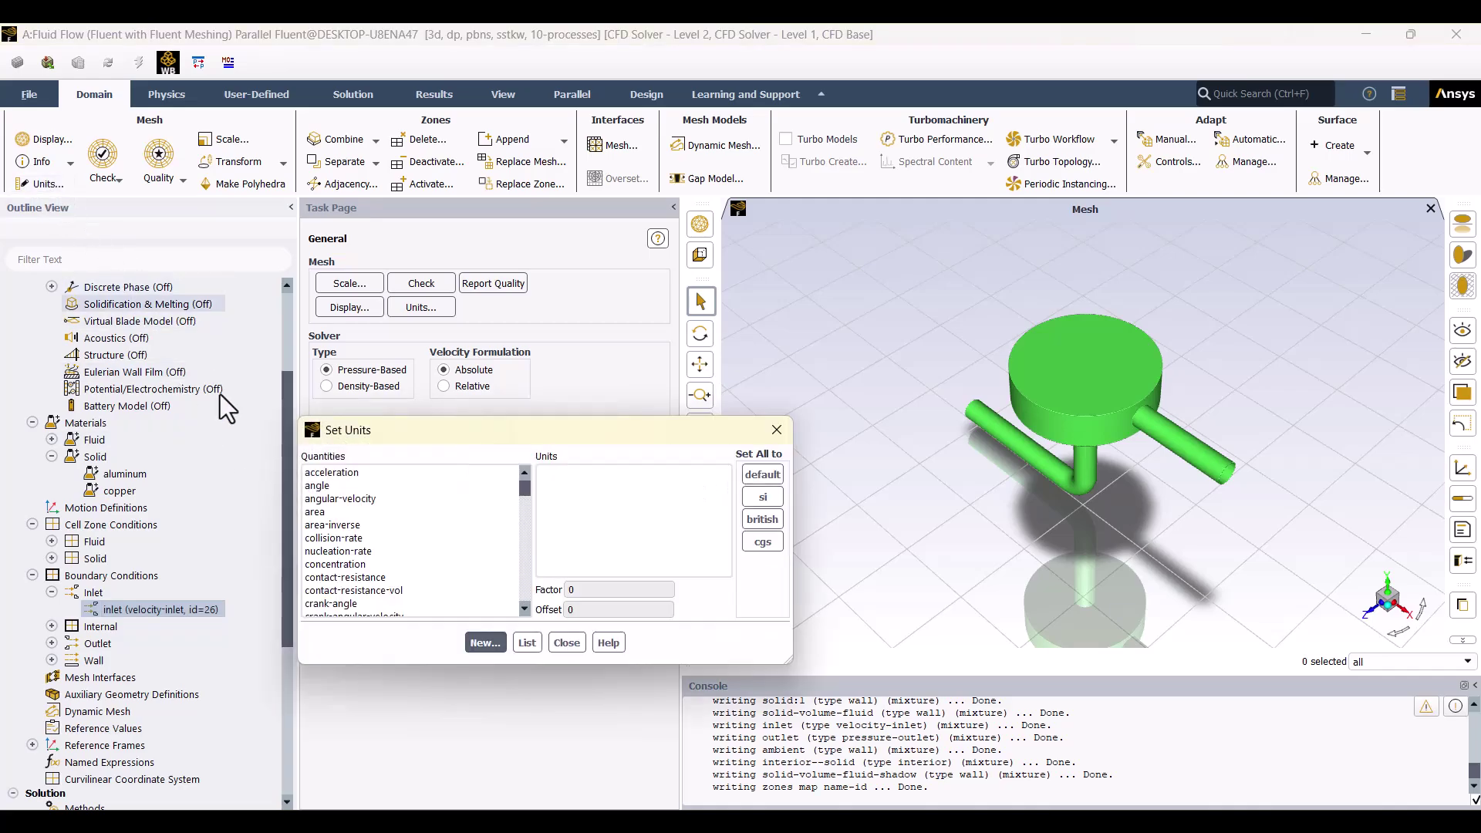
{"action": "scroll", "coordinate": [326, 505], "scroll_direction": "down", "scroll_amount": 10}
{"action": "scroll", "coordinate": [326, 504], "scroll_direction": "down", "scroll_amount": 12}
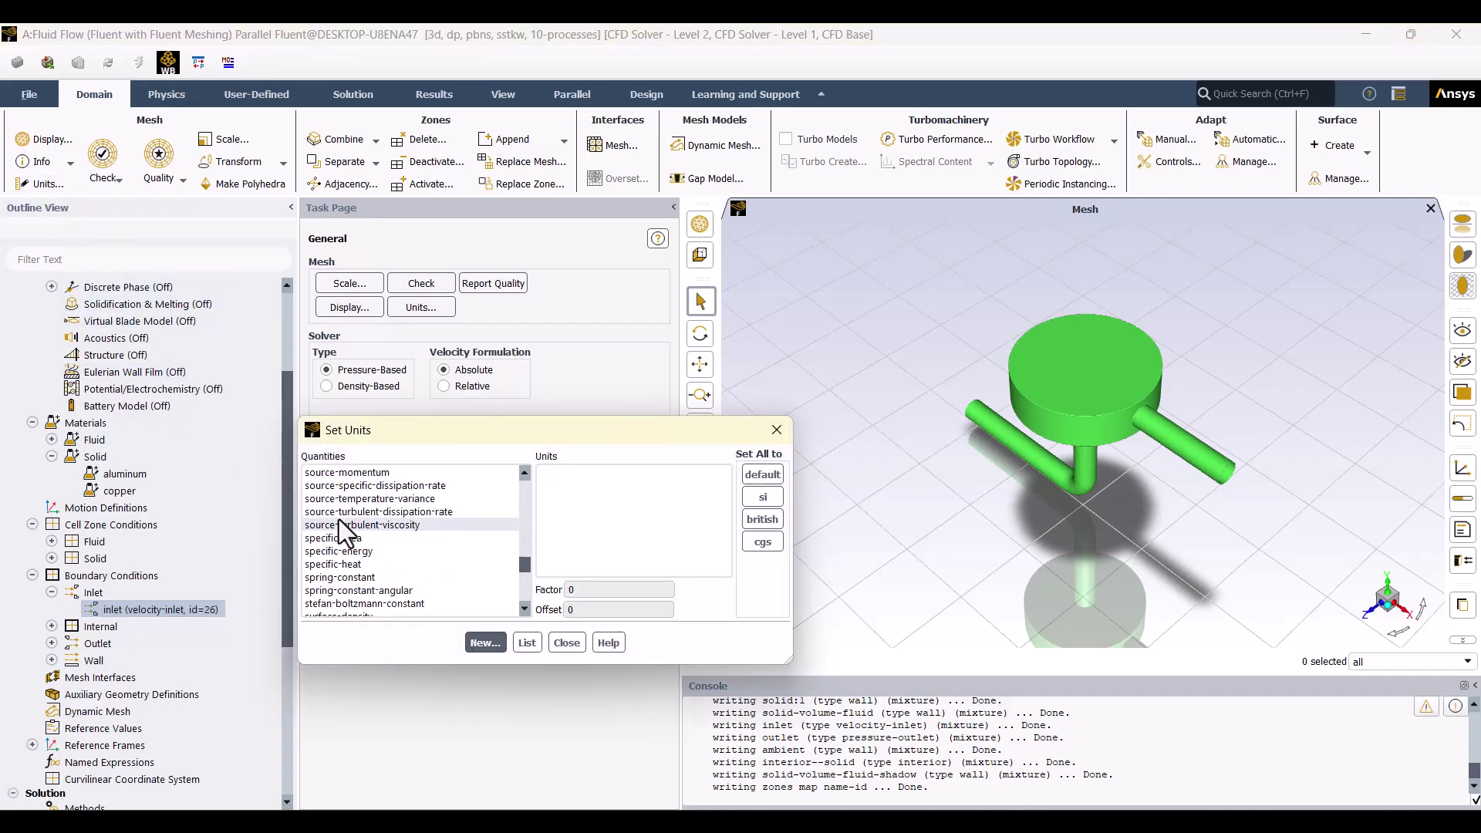
{"action": "left_click", "coordinate": [372, 539]}
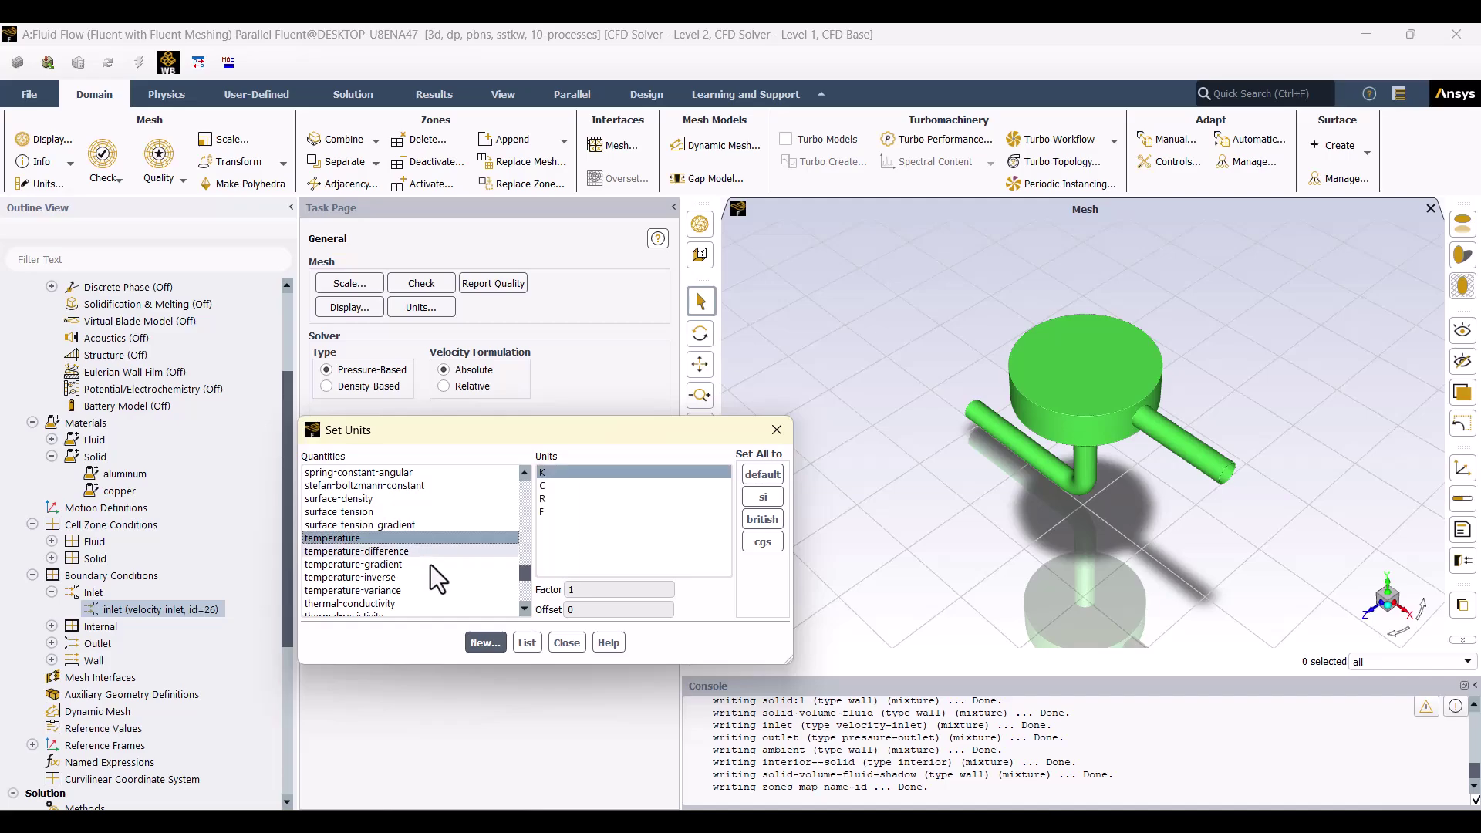
{"action": "left_click", "coordinate": [573, 489]}
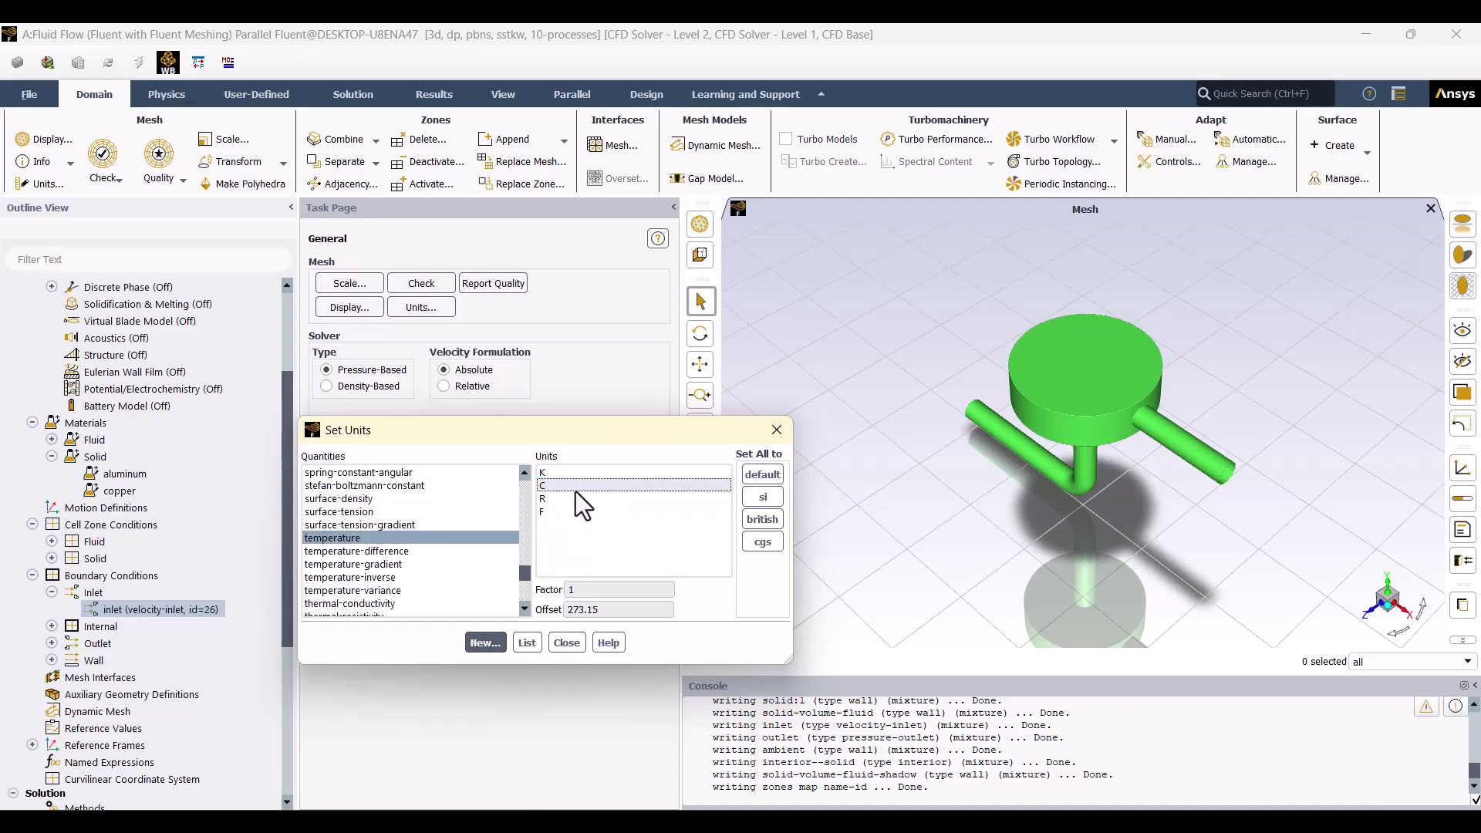
{"action": "left_click", "coordinate": [577, 642]}
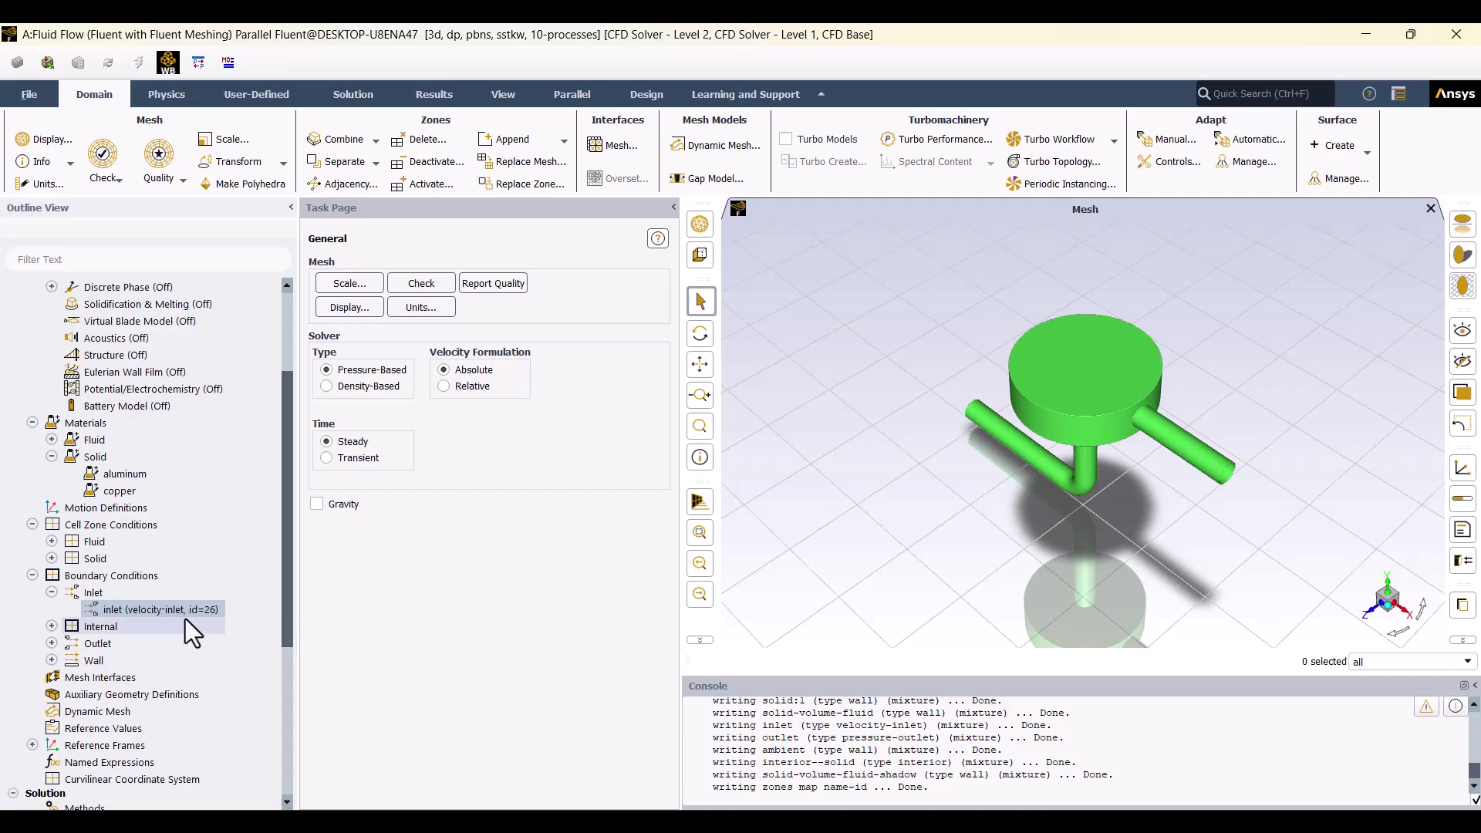
Set the temperature of the inlet boundary to 150 C and apply it.
{"action": "double_click", "coordinate": [131, 611]}
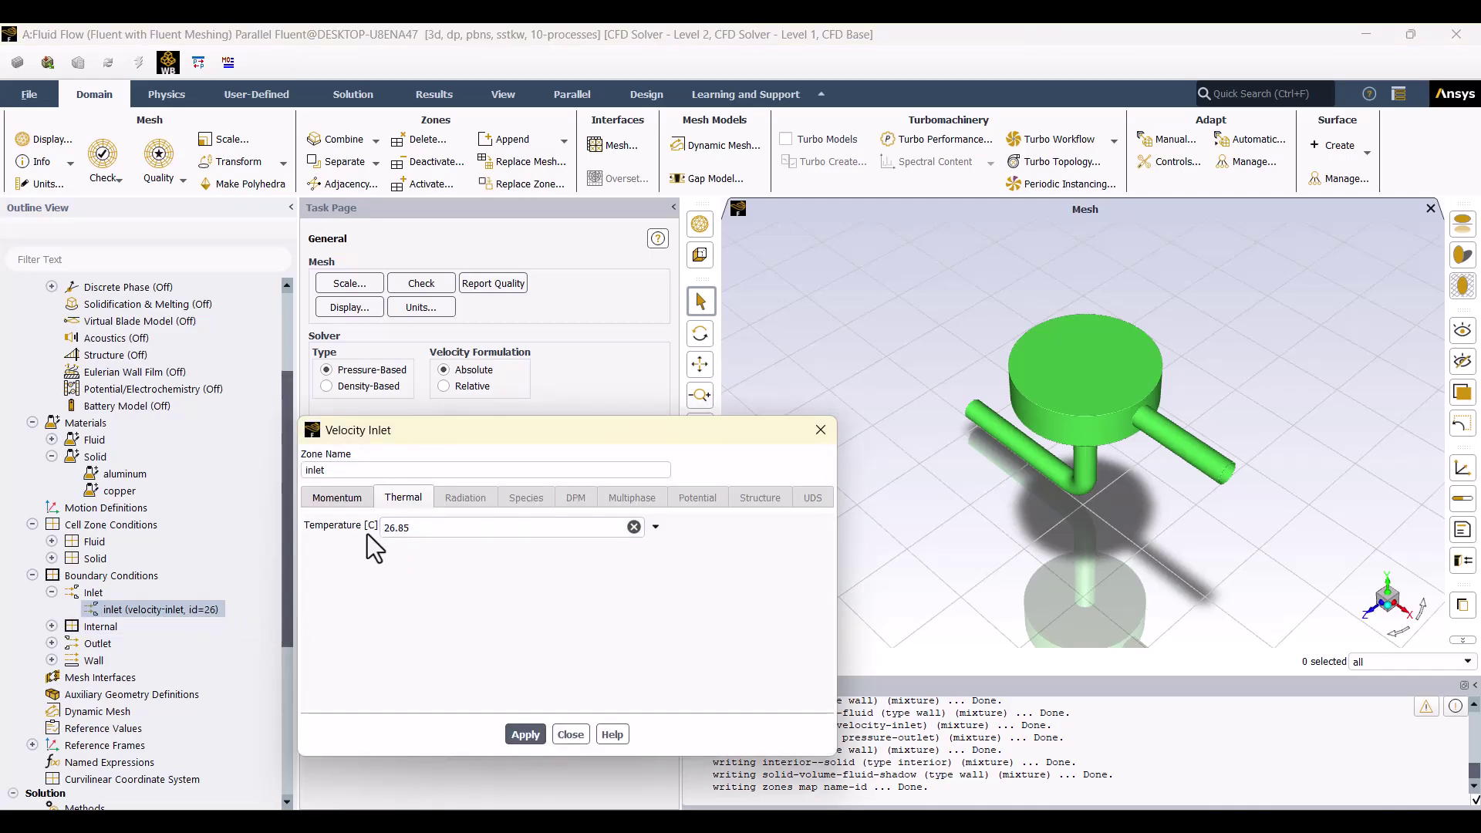
{"action": "double_click", "coordinate": [421, 528]}
{"action": "type", "text": "150"}
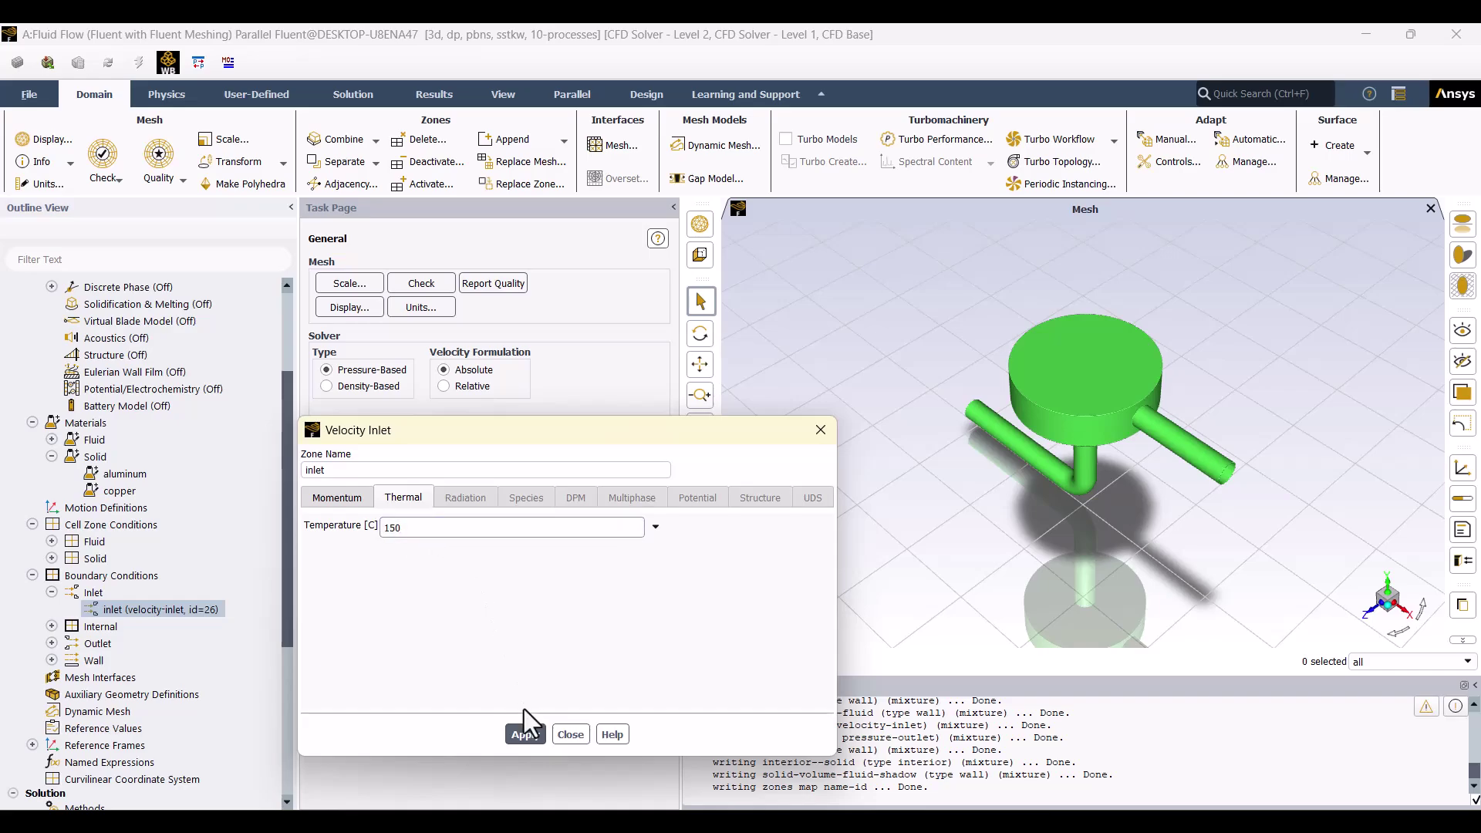
{"action": "left_click", "coordinate": [532, 735]}
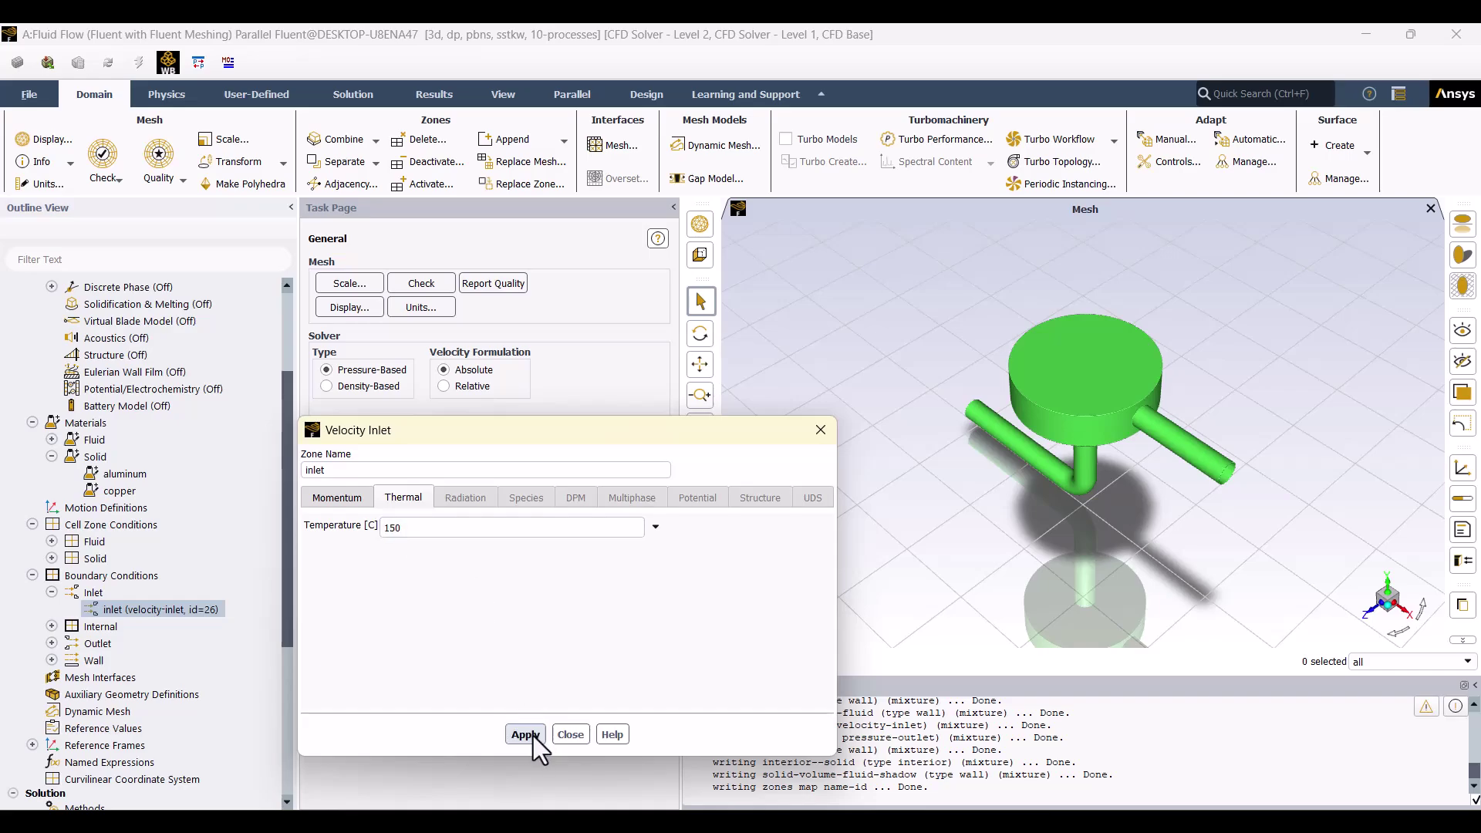
{"action": "left_click", "coordinate": [565, 737]}
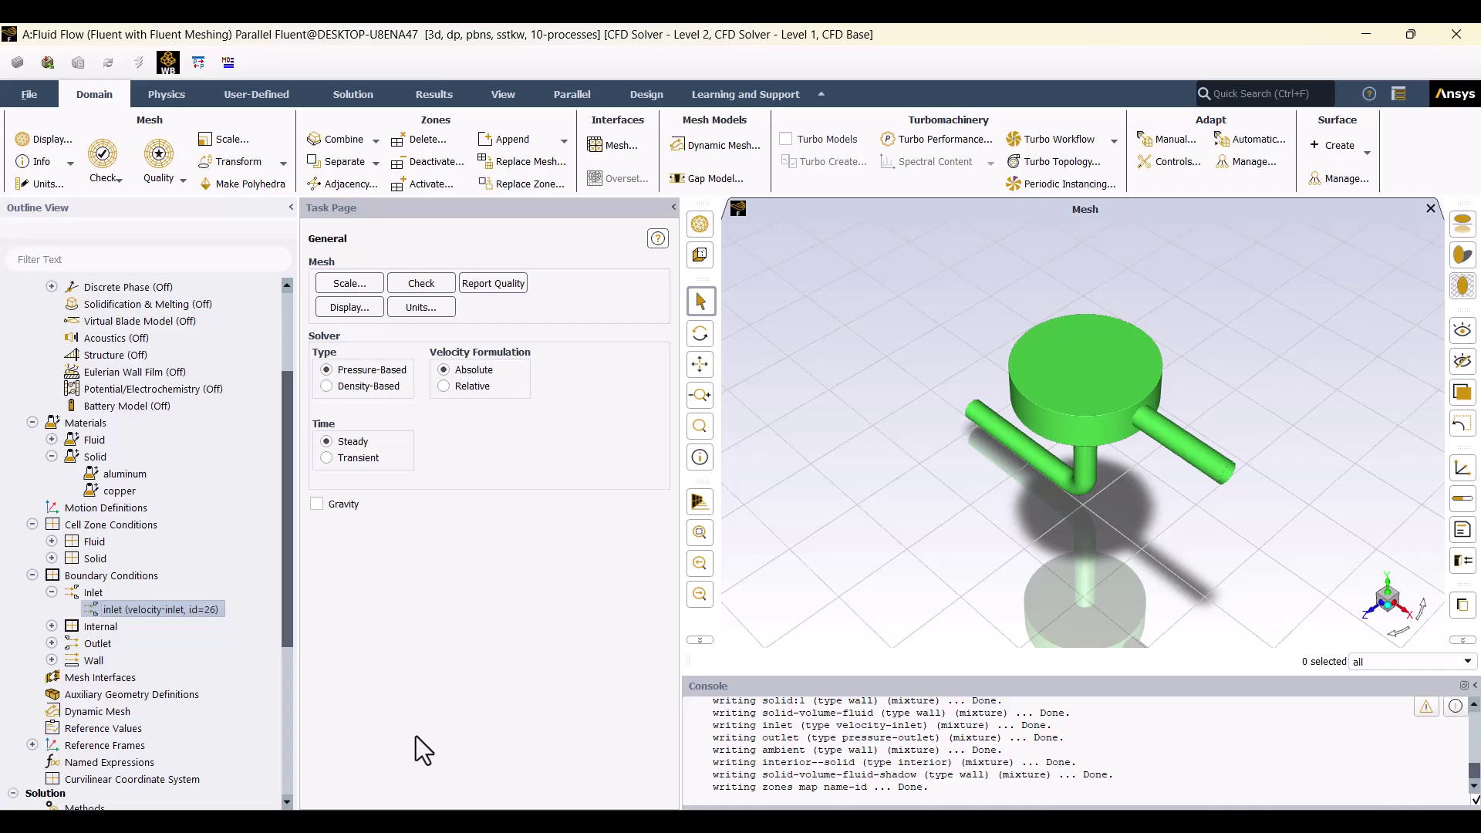
Enable Prevent Reverse Flow for the pressure outlet and apply the change.
{"action": "left_click", "coordinate": [47, 644]}
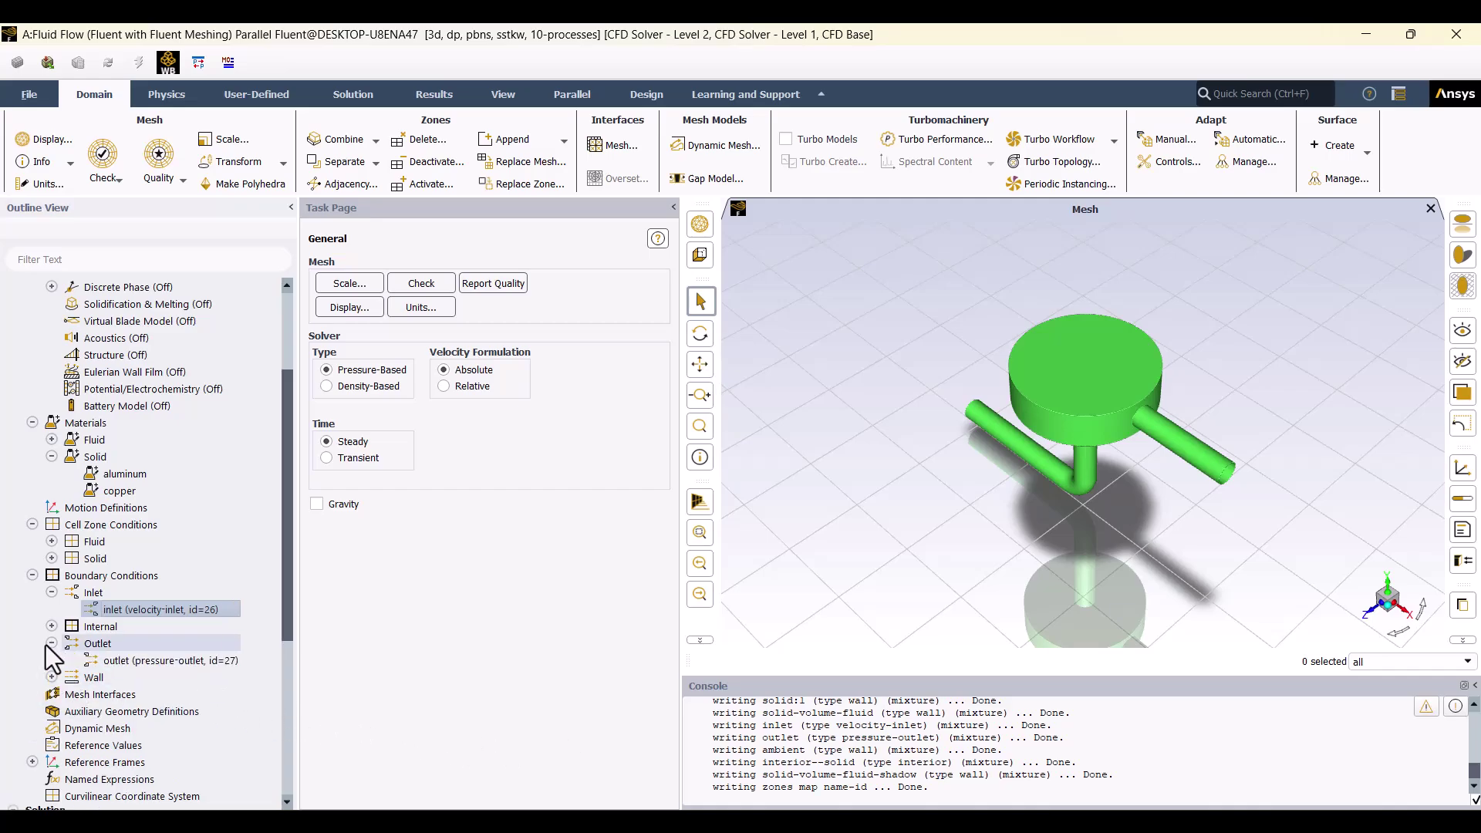
{"action": "left_click", "coordinate": [185, 662]}
{"action": "double_click", "coordinate": [186, 662]}
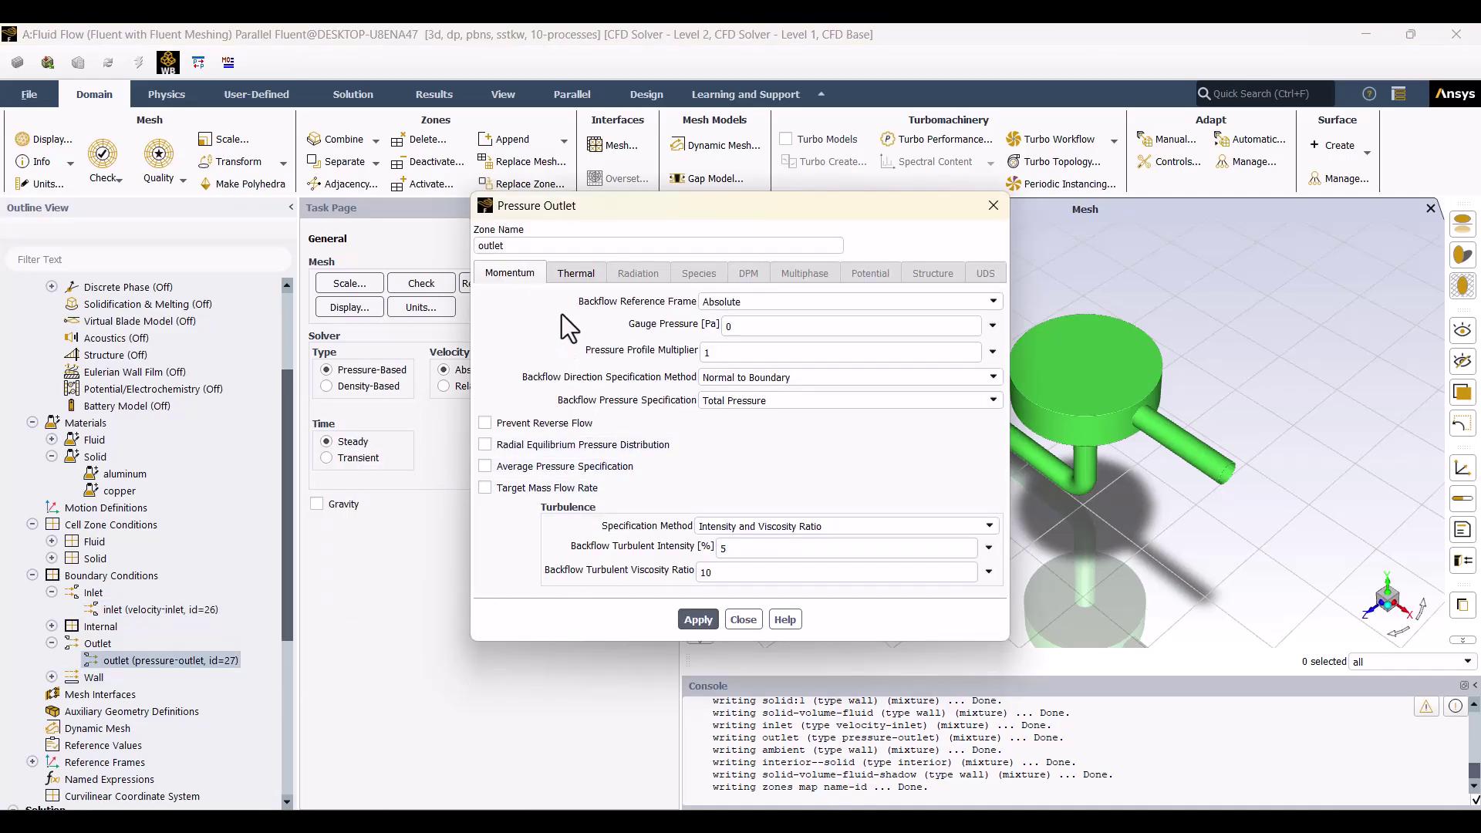
{"action": "left_click", "coordinate": [561, 278]}
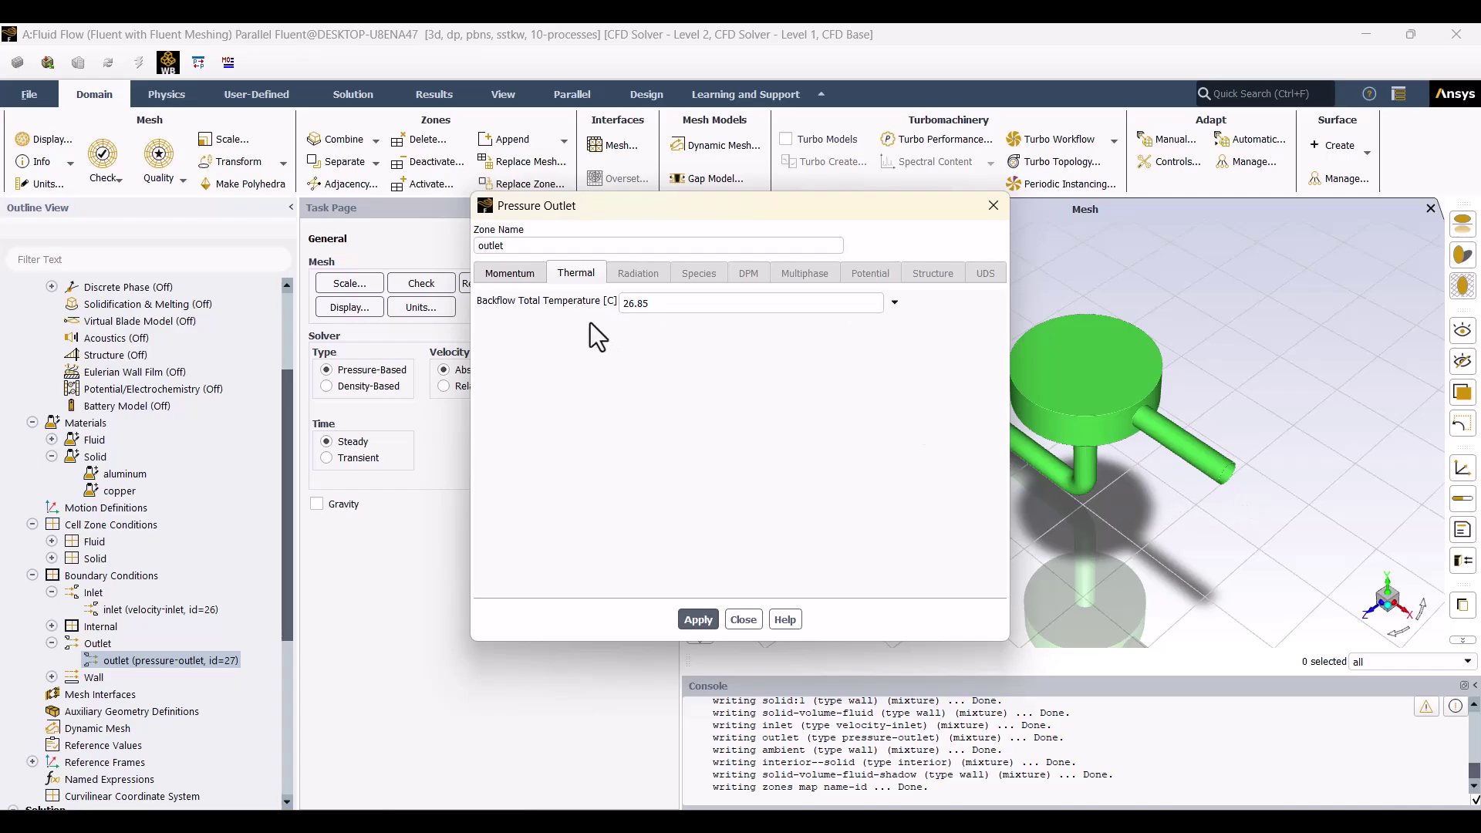
{"action": "left_click", "coordinate": [511, 275]}
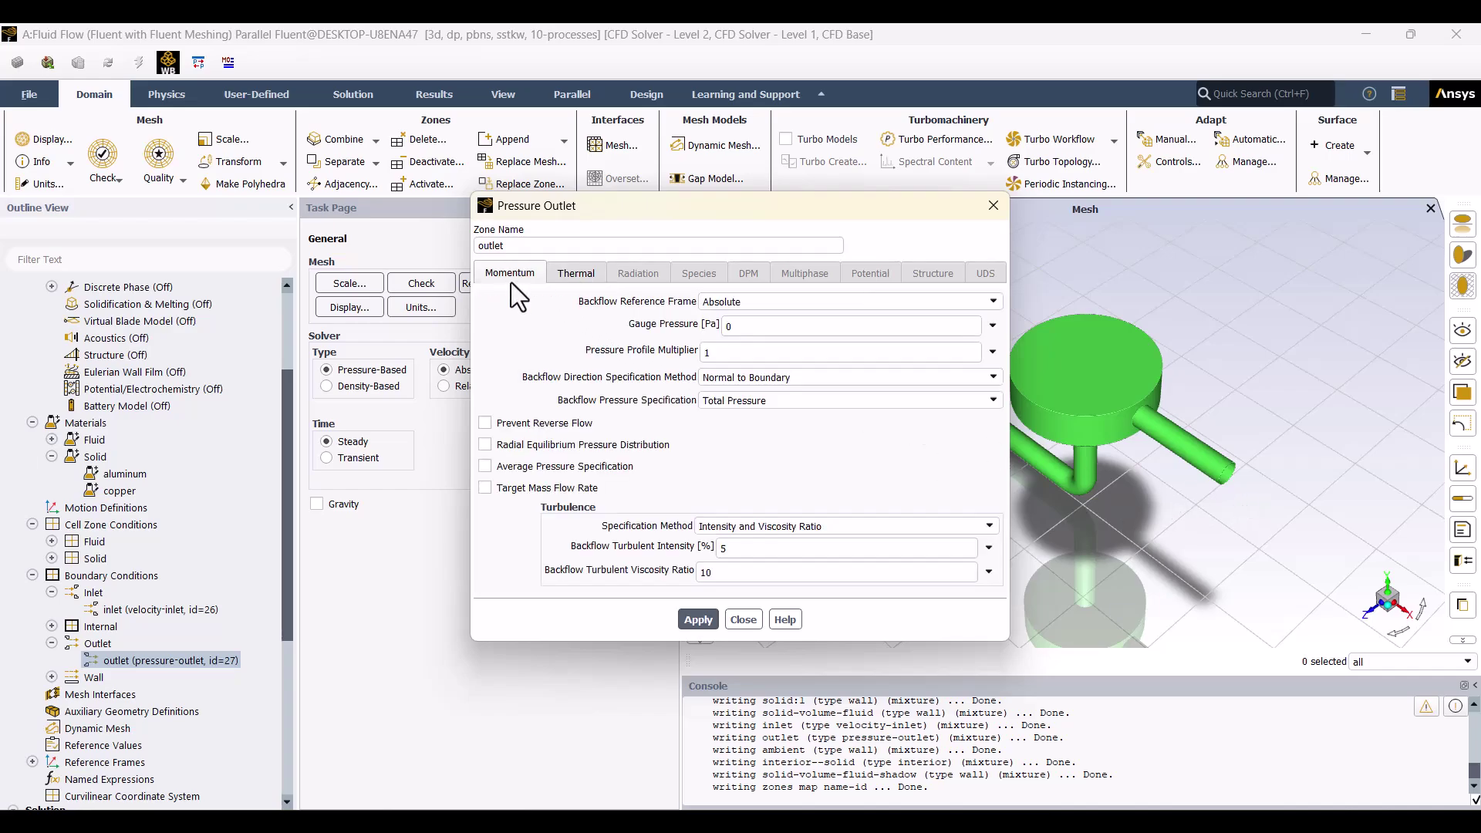
{"action": "left_click", "coordinate": [483, 428]}
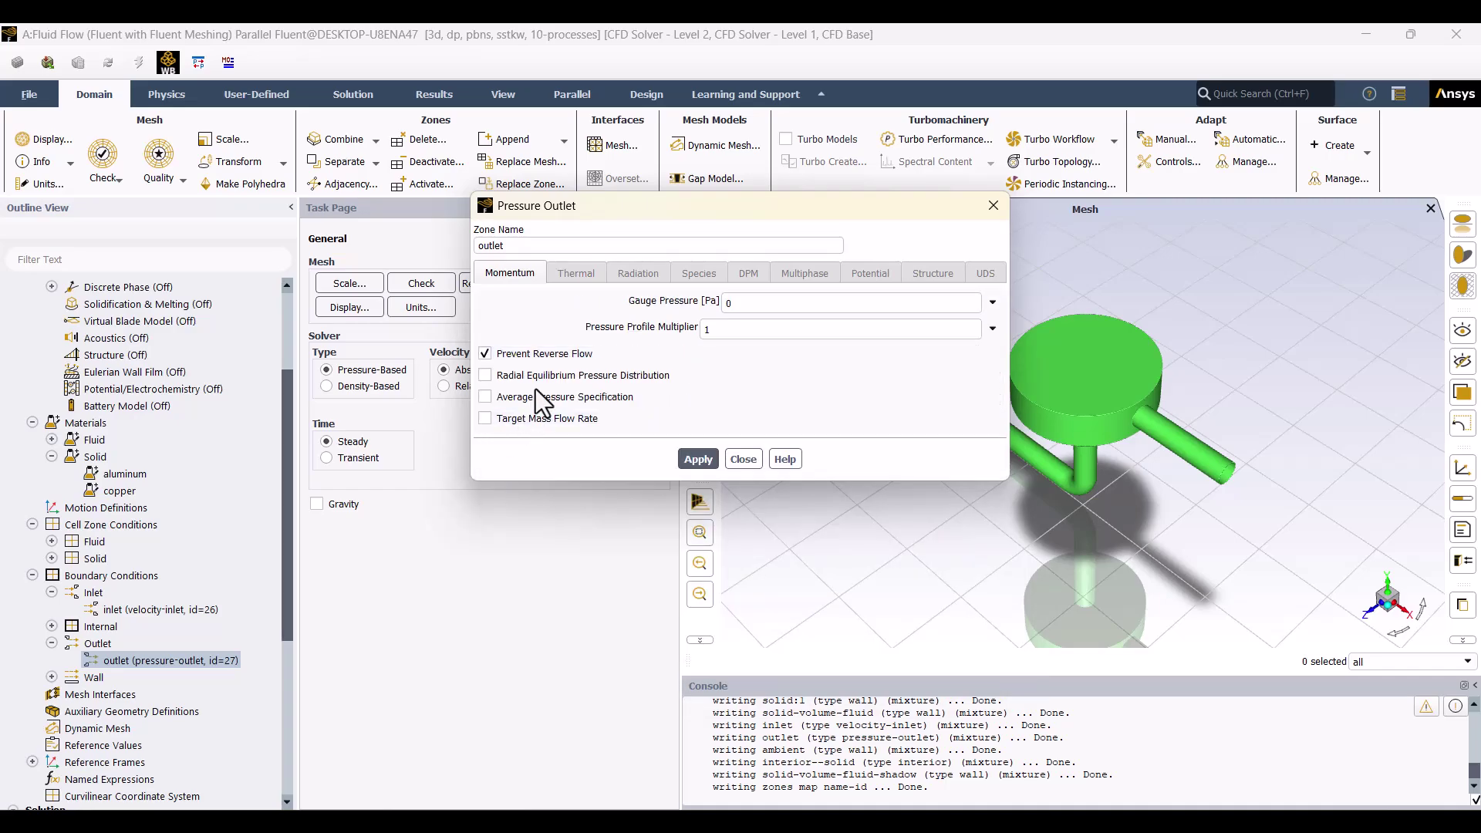
{"action": "left_click", "coordinate": [699, 460]}
{"action": "left_click", "coordinate": [740, 460]}
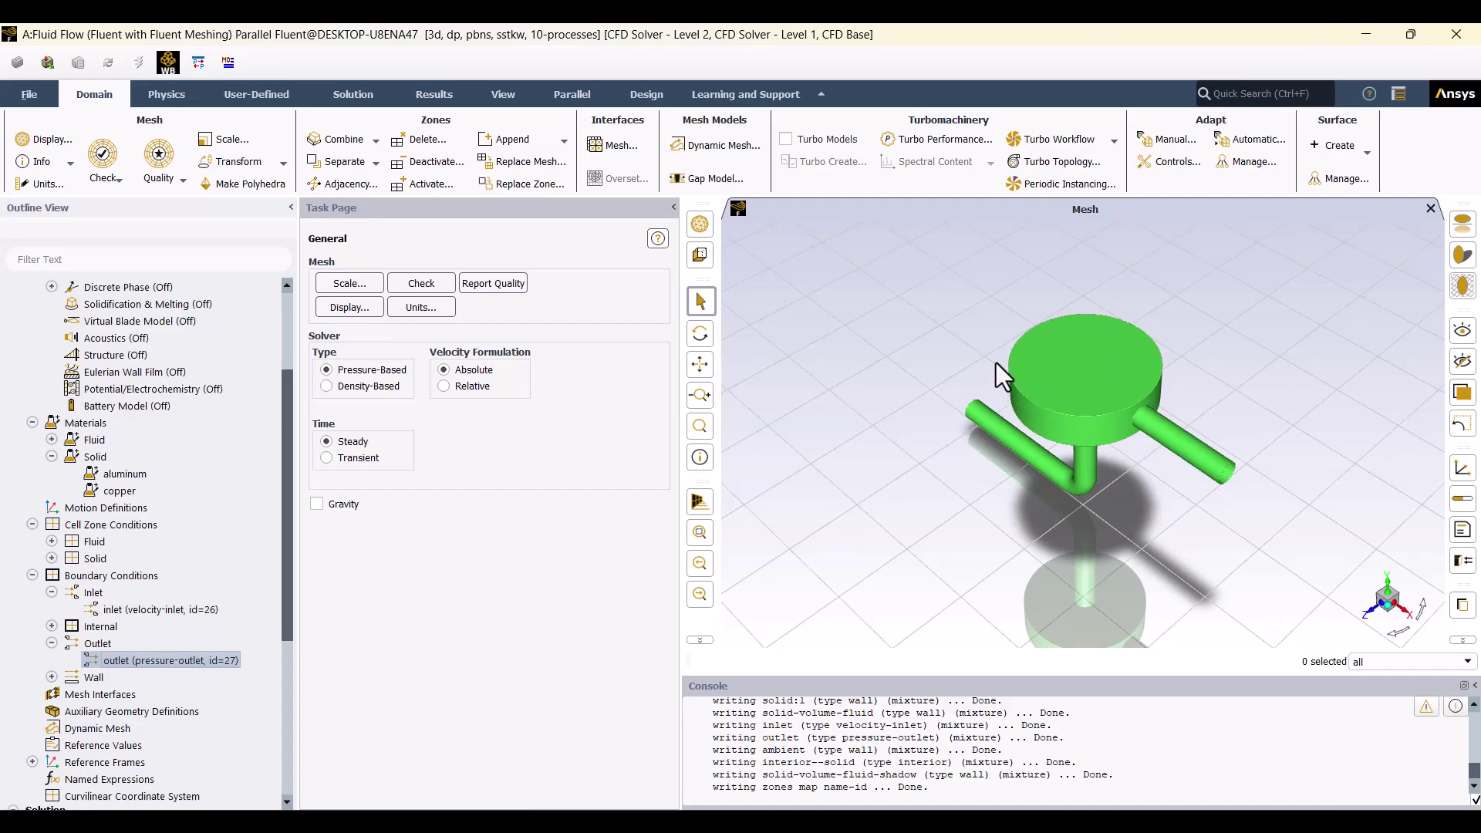
Give the ambient wall a convection thermal condition with heat transfer coefficient 5 W/(m² K) and free stream temperature 25 C.
{"action": "left_click", "coordinate": [51, 677]}
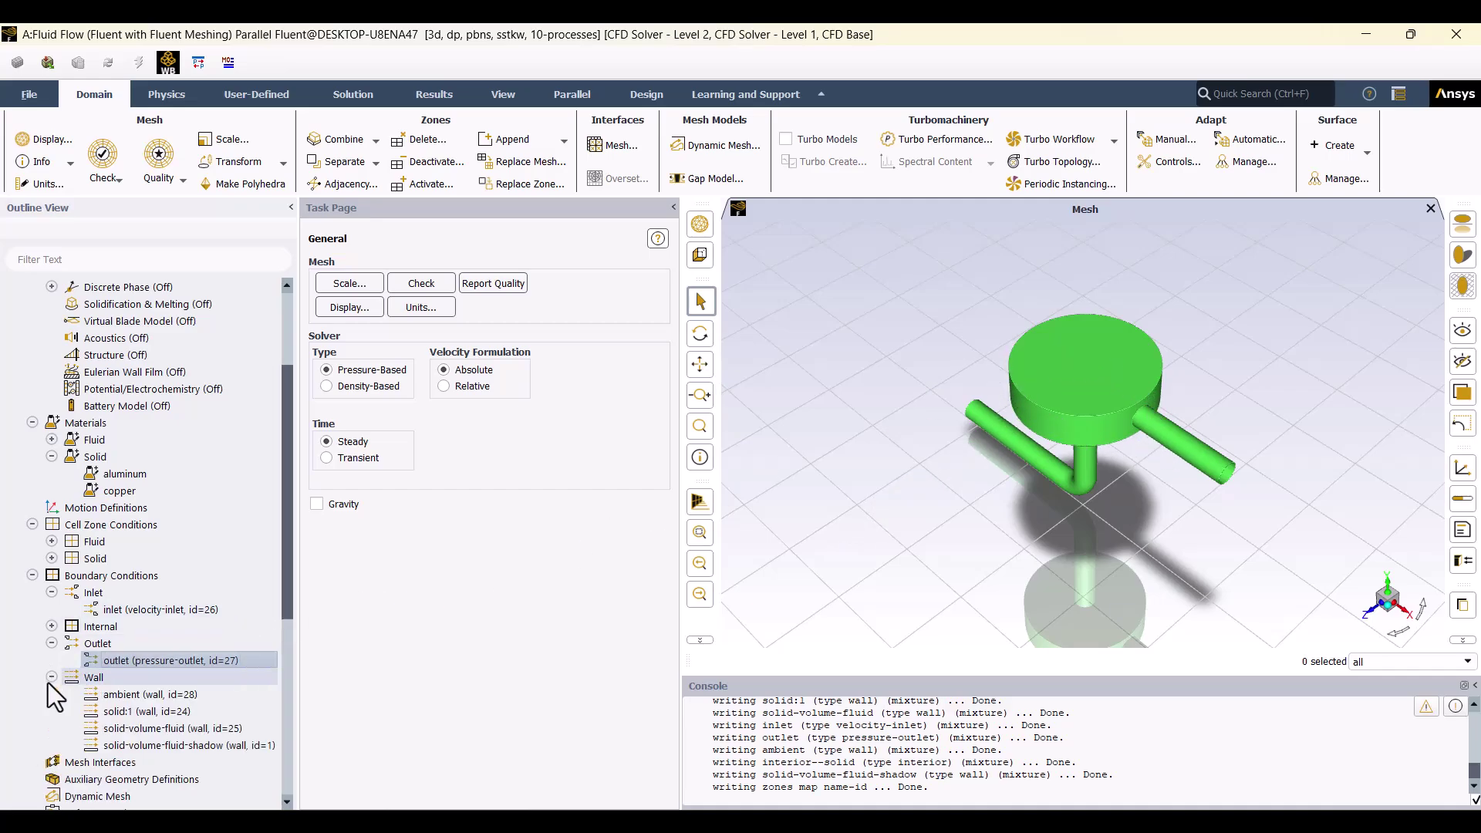
{"action": "double_click", "coordinate": [139, 695]}
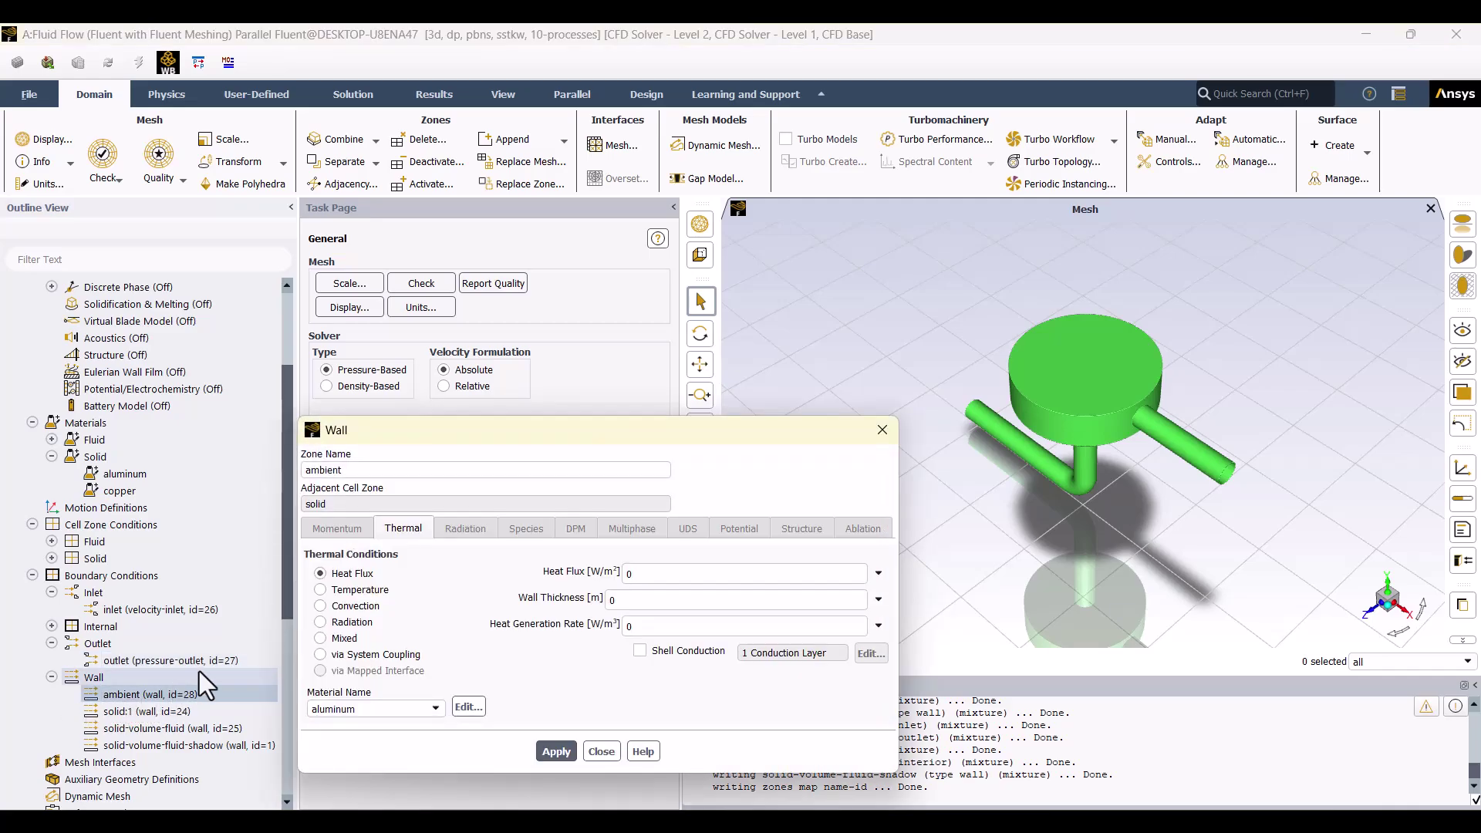
{"action": "left_click", "coordinate": [321, 610]}
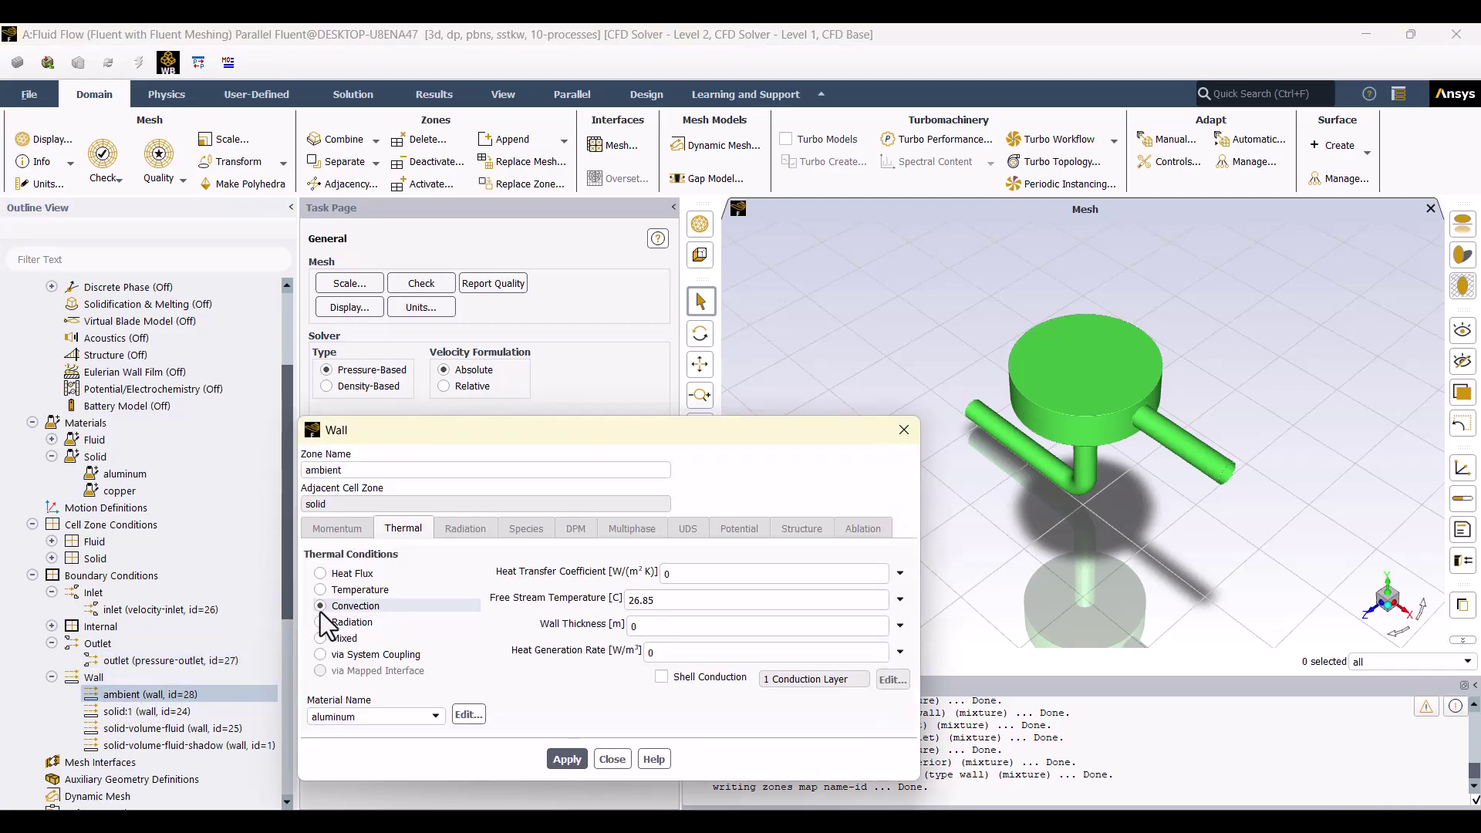
{"action": "double_click", "coordinate": [742, 572]}
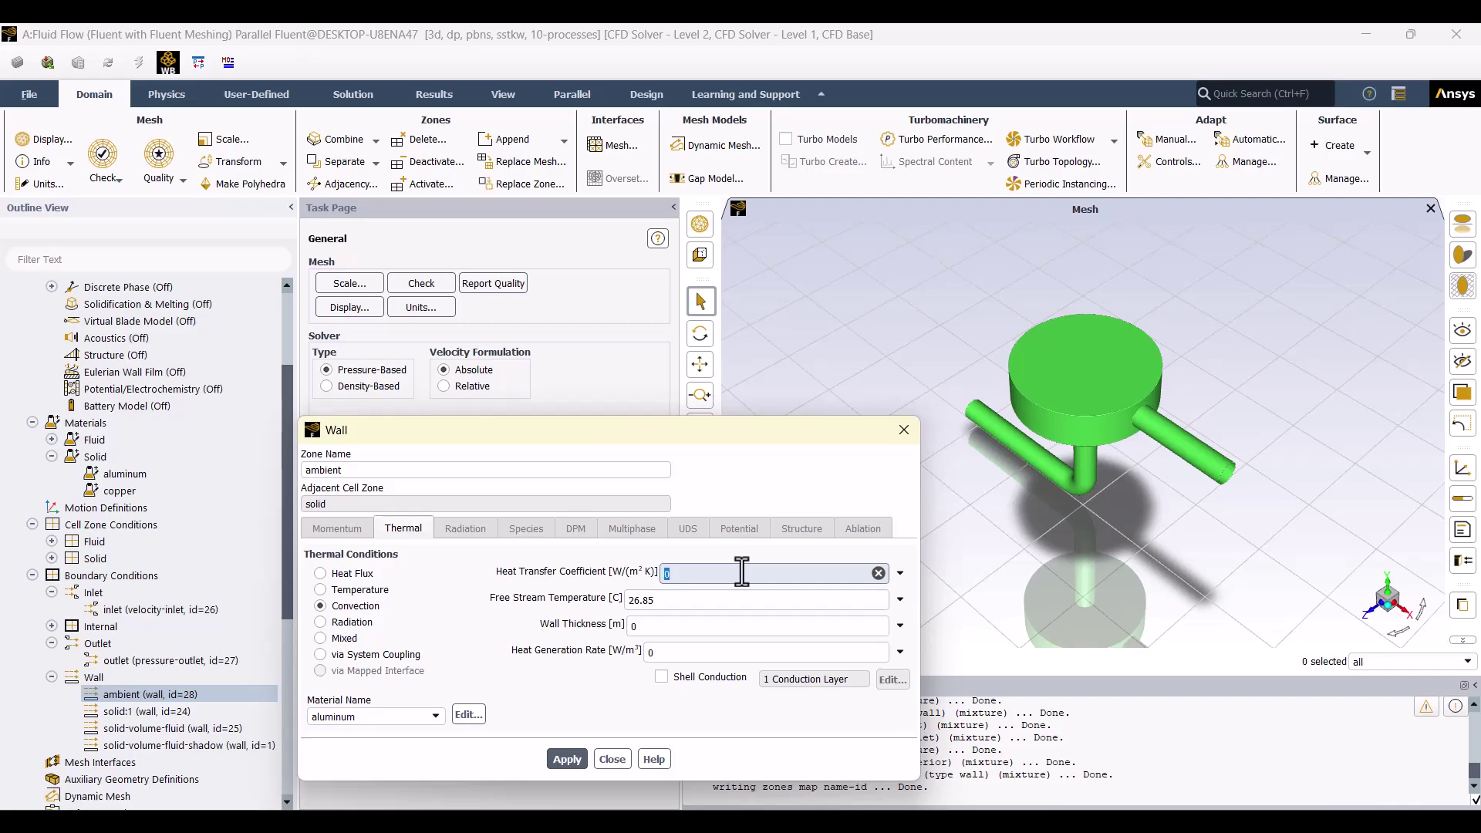
{"action": "type", "text": "5"}
{"action": "left_click", "coordinate": [734, 599]}
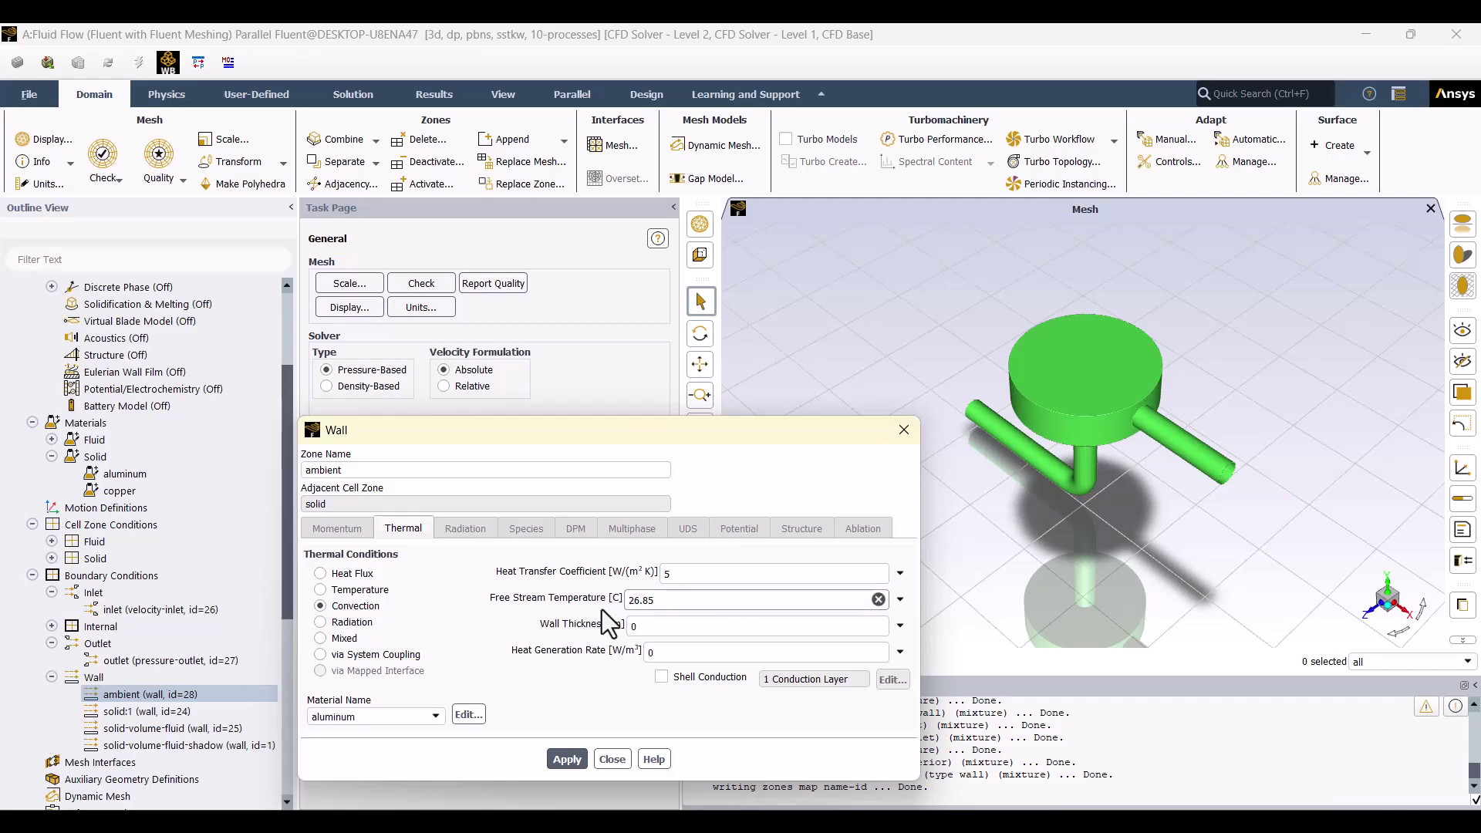
{"action": "double_click", "coordinate": [666, 601]}
{"action": "triple_click", "coordinate": [666, 601]}
{"action": "type", "text": "25"}
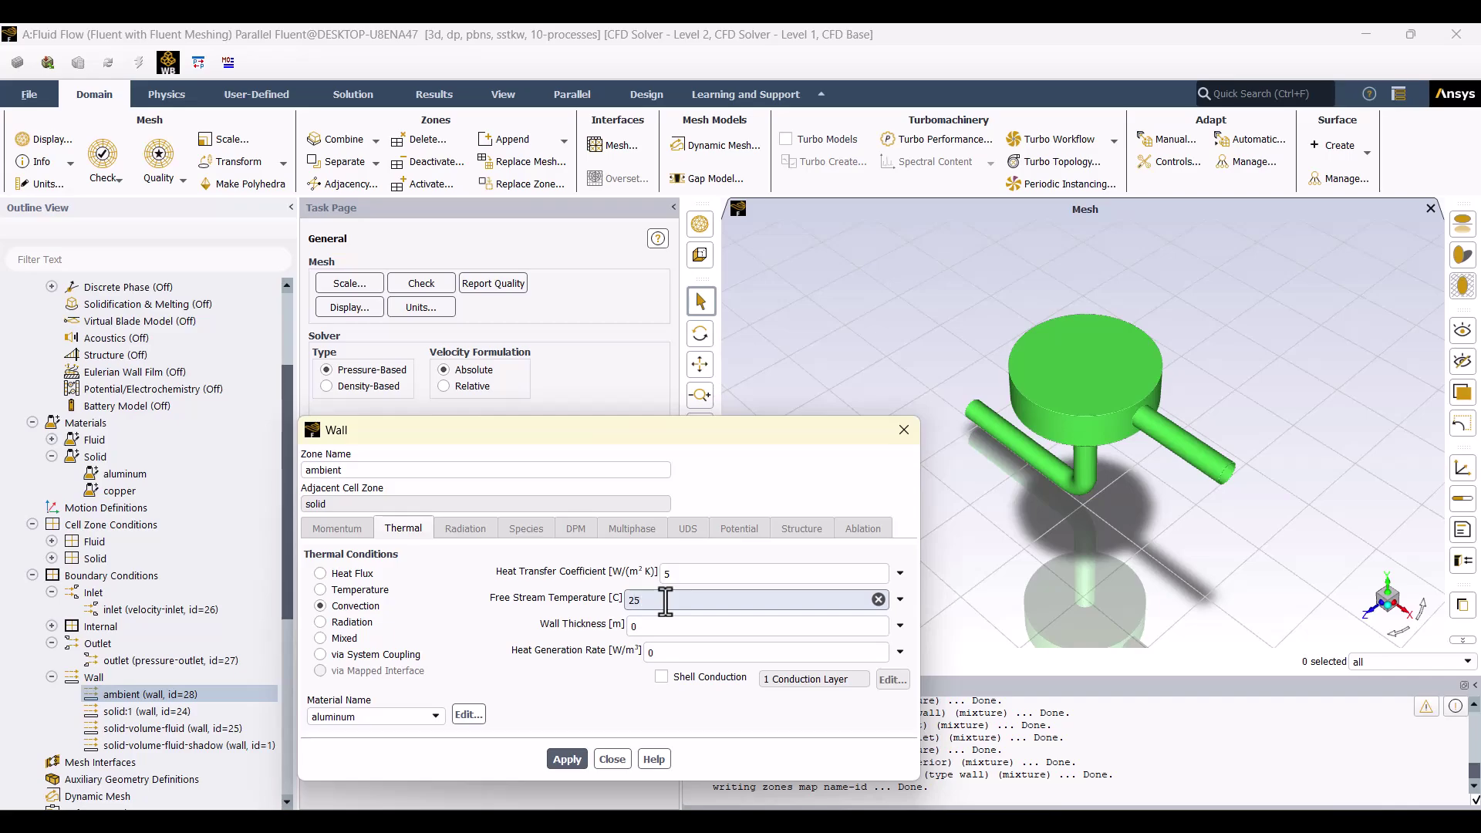
{"action": "left_click", "coordinate": [568, 760]}
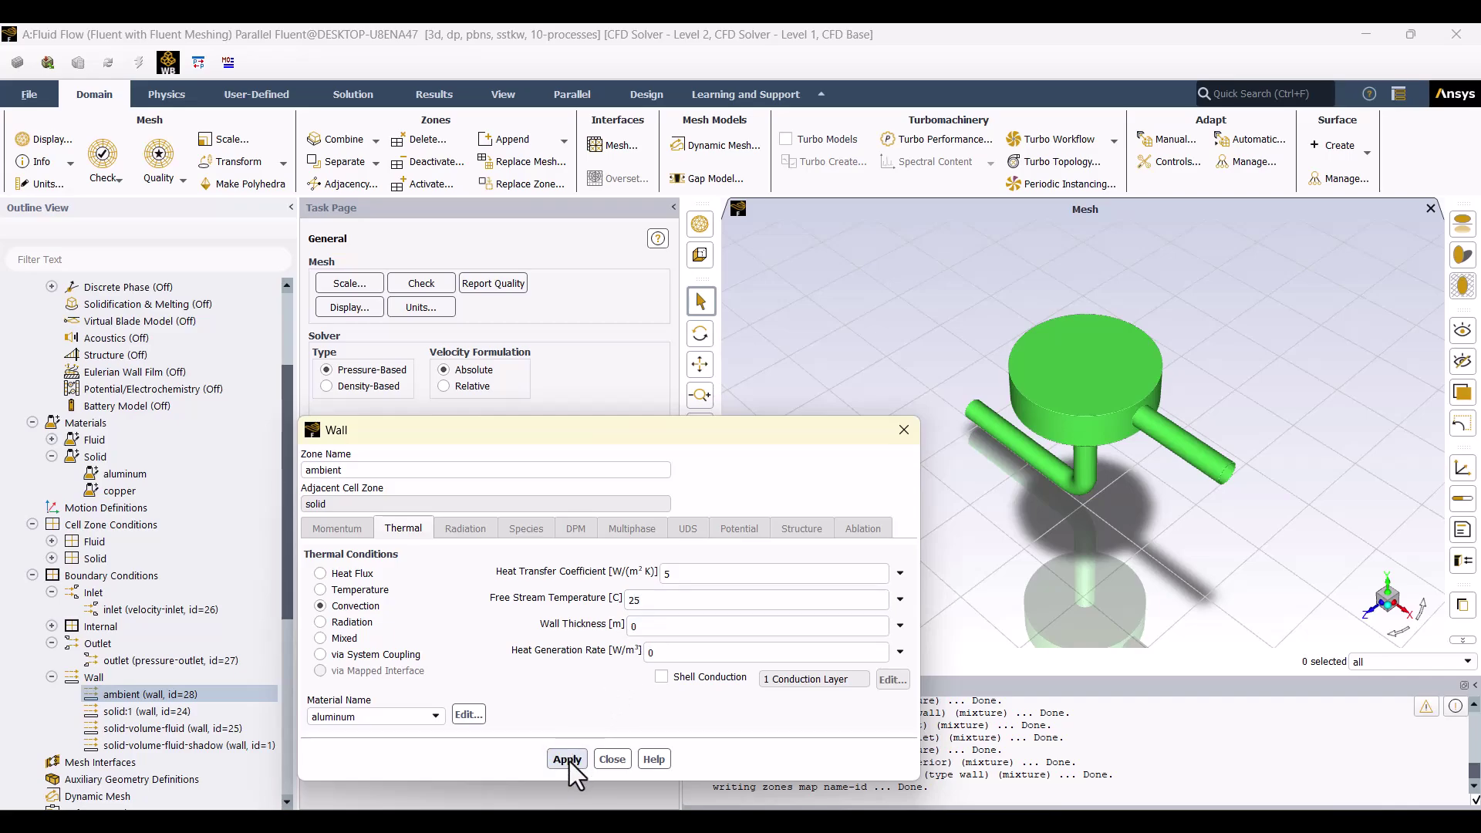
{"action": "left_click", "coordinate": [612, 760]}
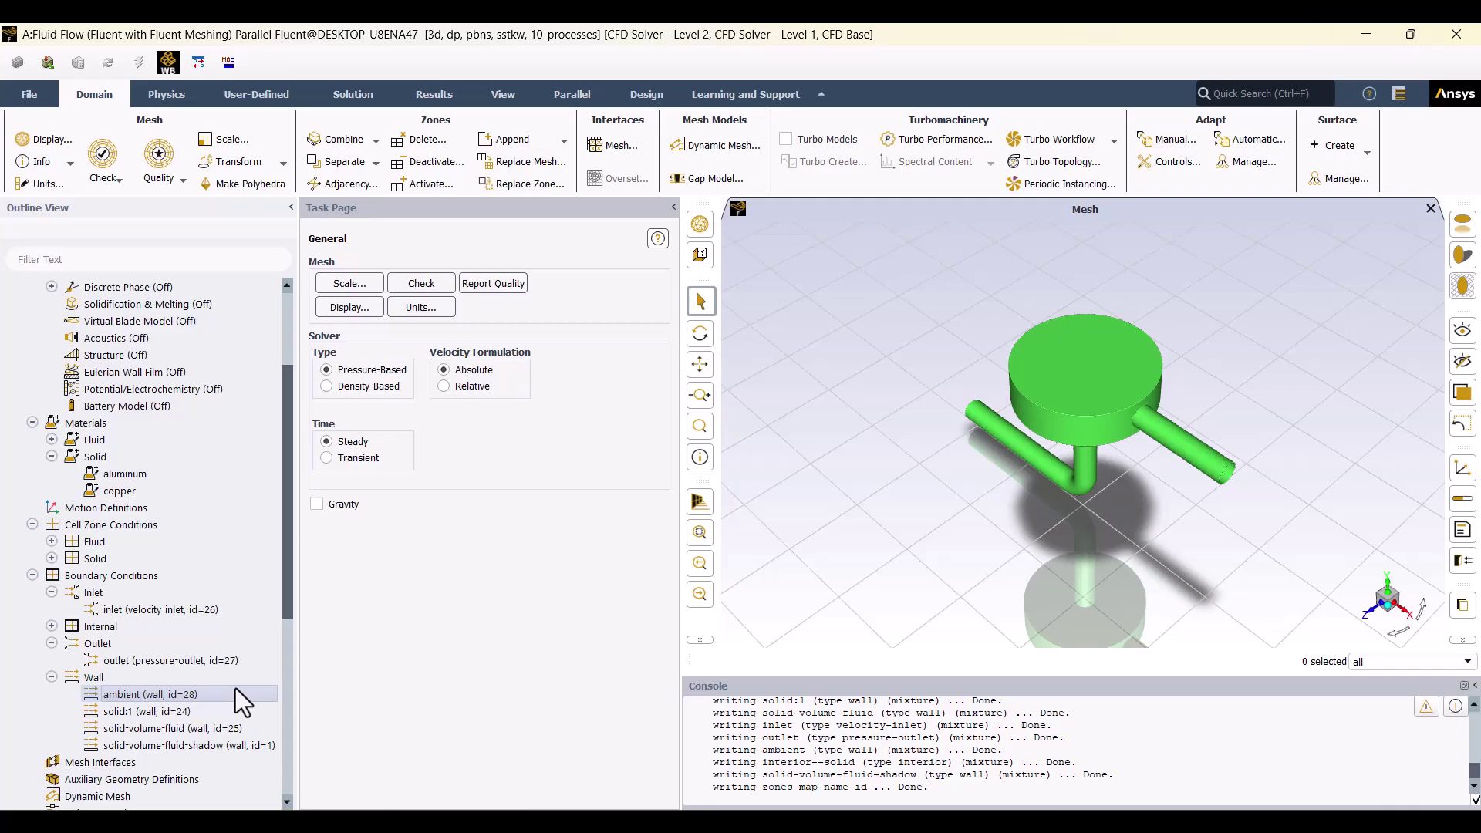
Initialize the solution with Standard Initialization, computing the initial values from the inlet.
{"action": "scroll", "coordinate": [235, 688], "scroll_direction": "down", "scroll_amount": 5}
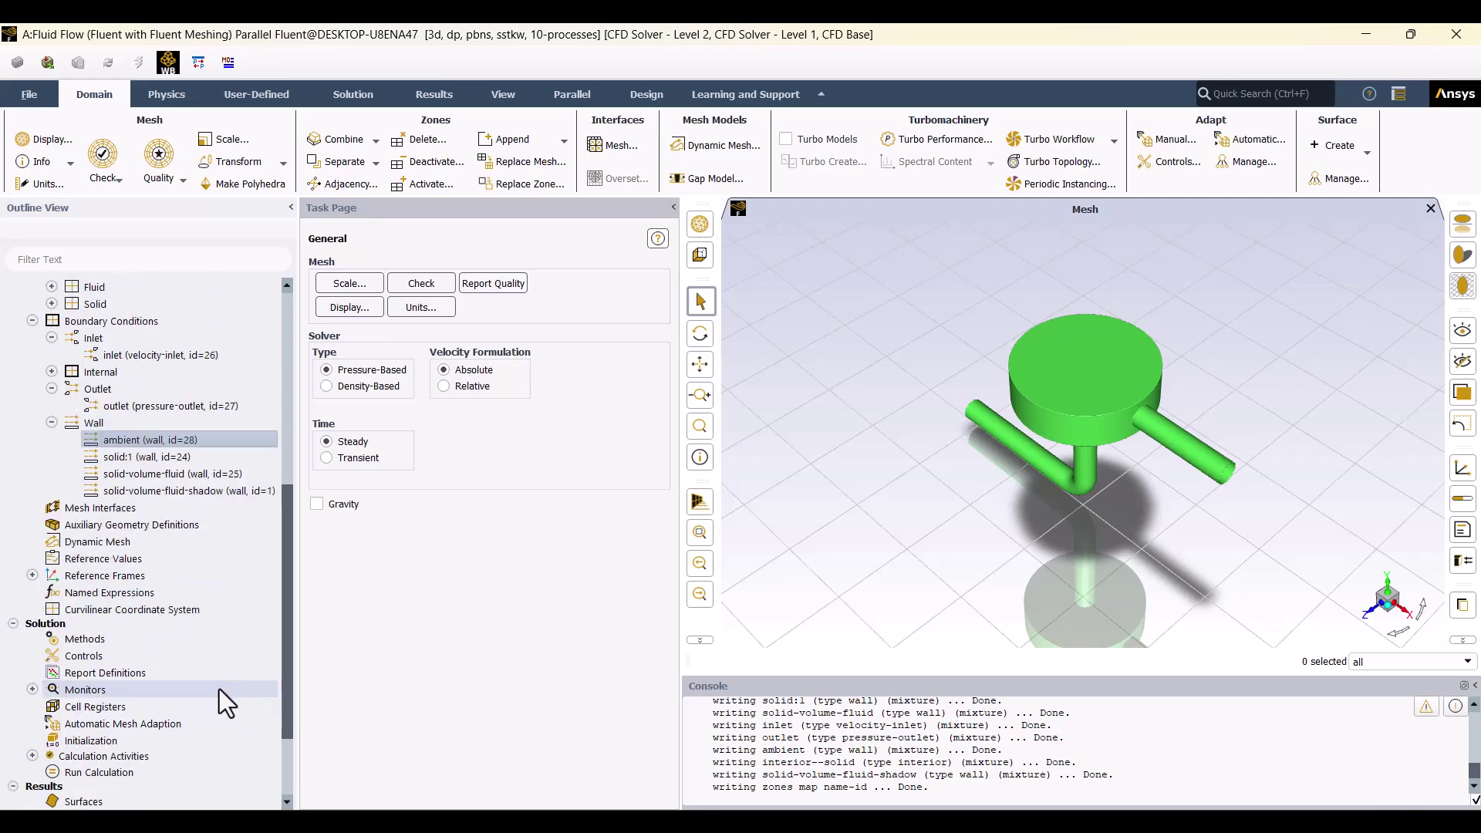
{"action": "left_click", "coordinate": [94, 746]}
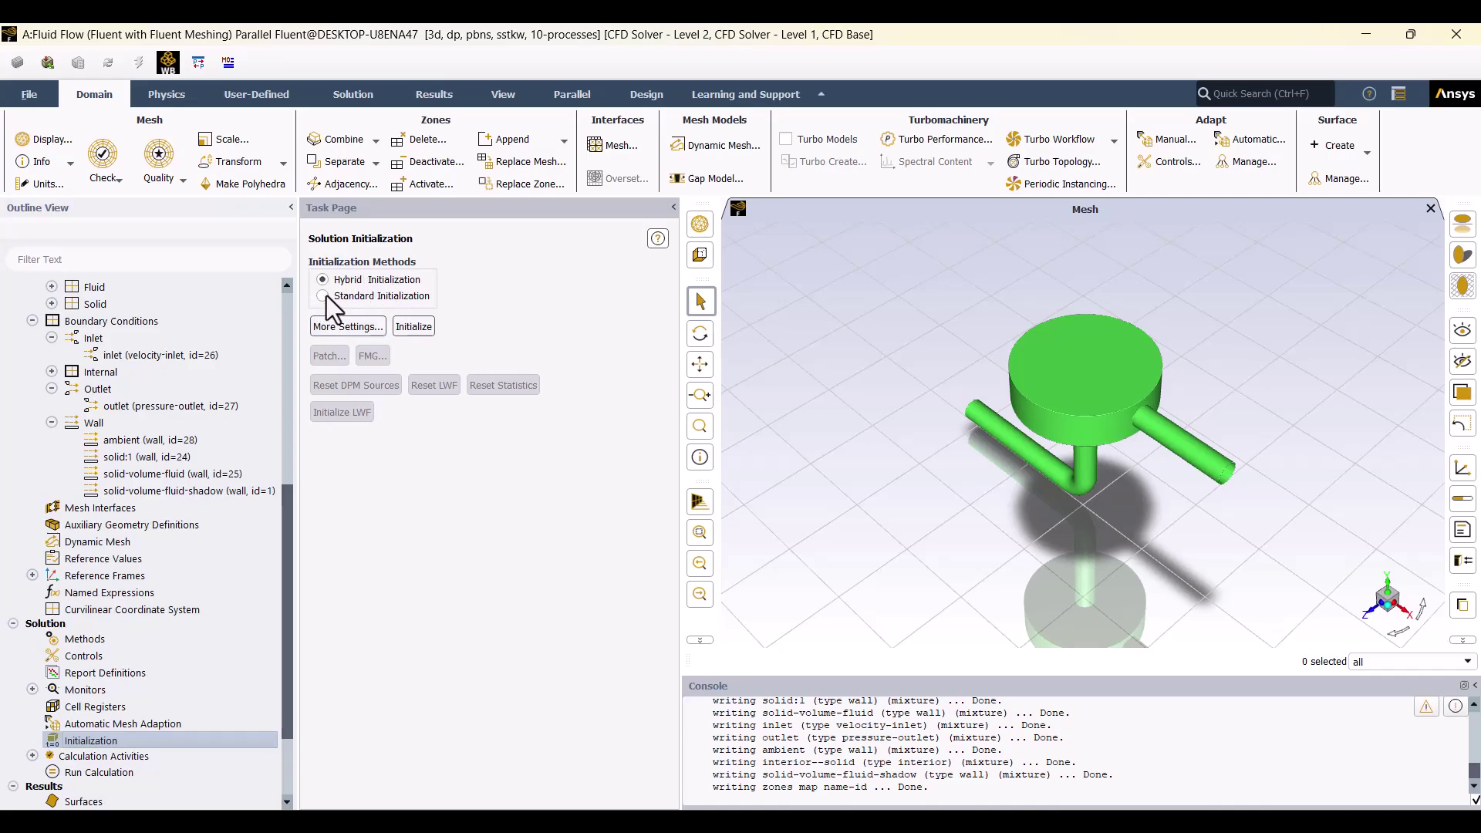
{"action": "left_click", "coordinate": [323, 296]}
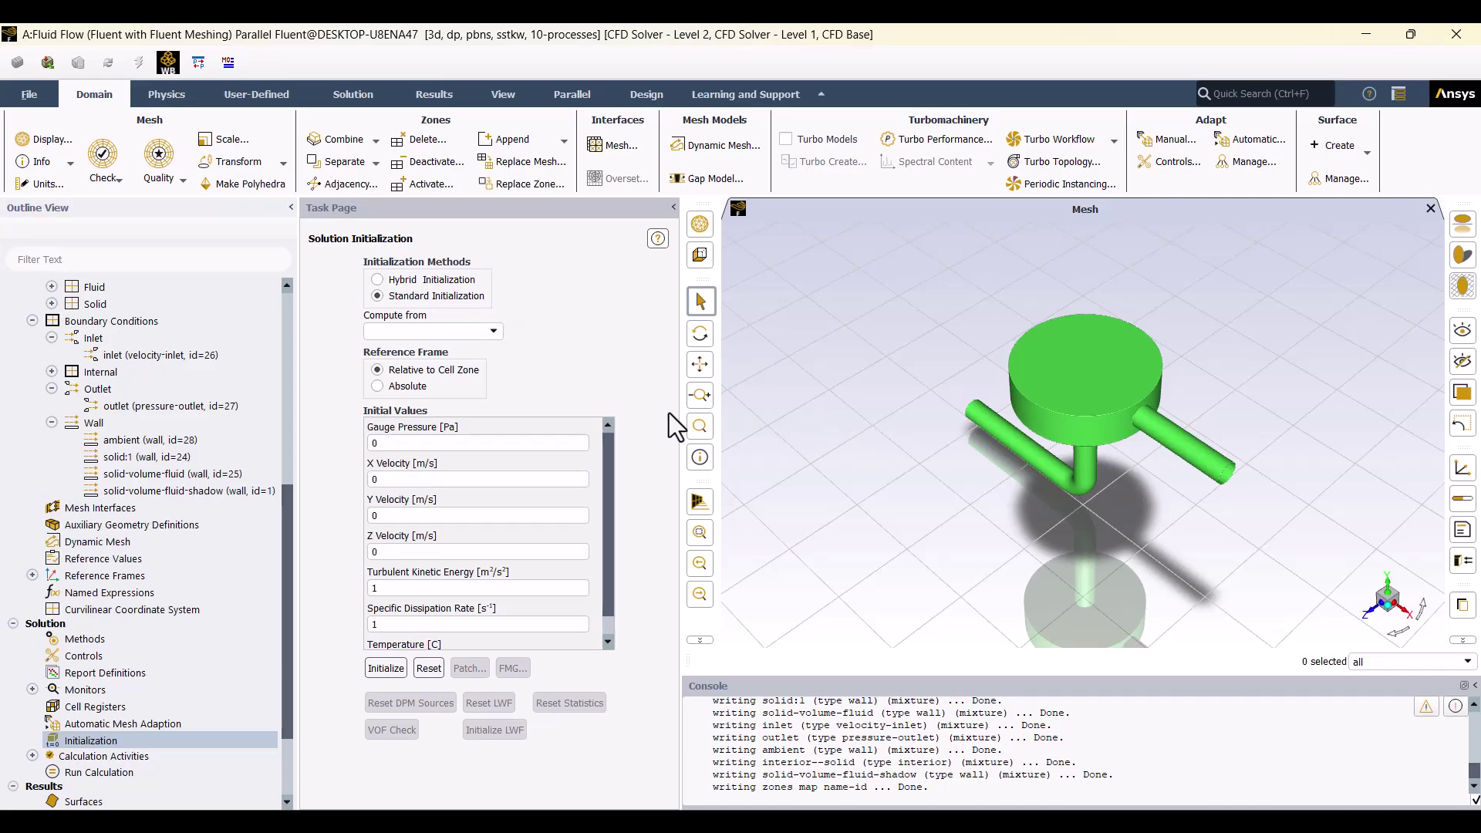
{"action": "left_click", "coordinate": [495, 332]}
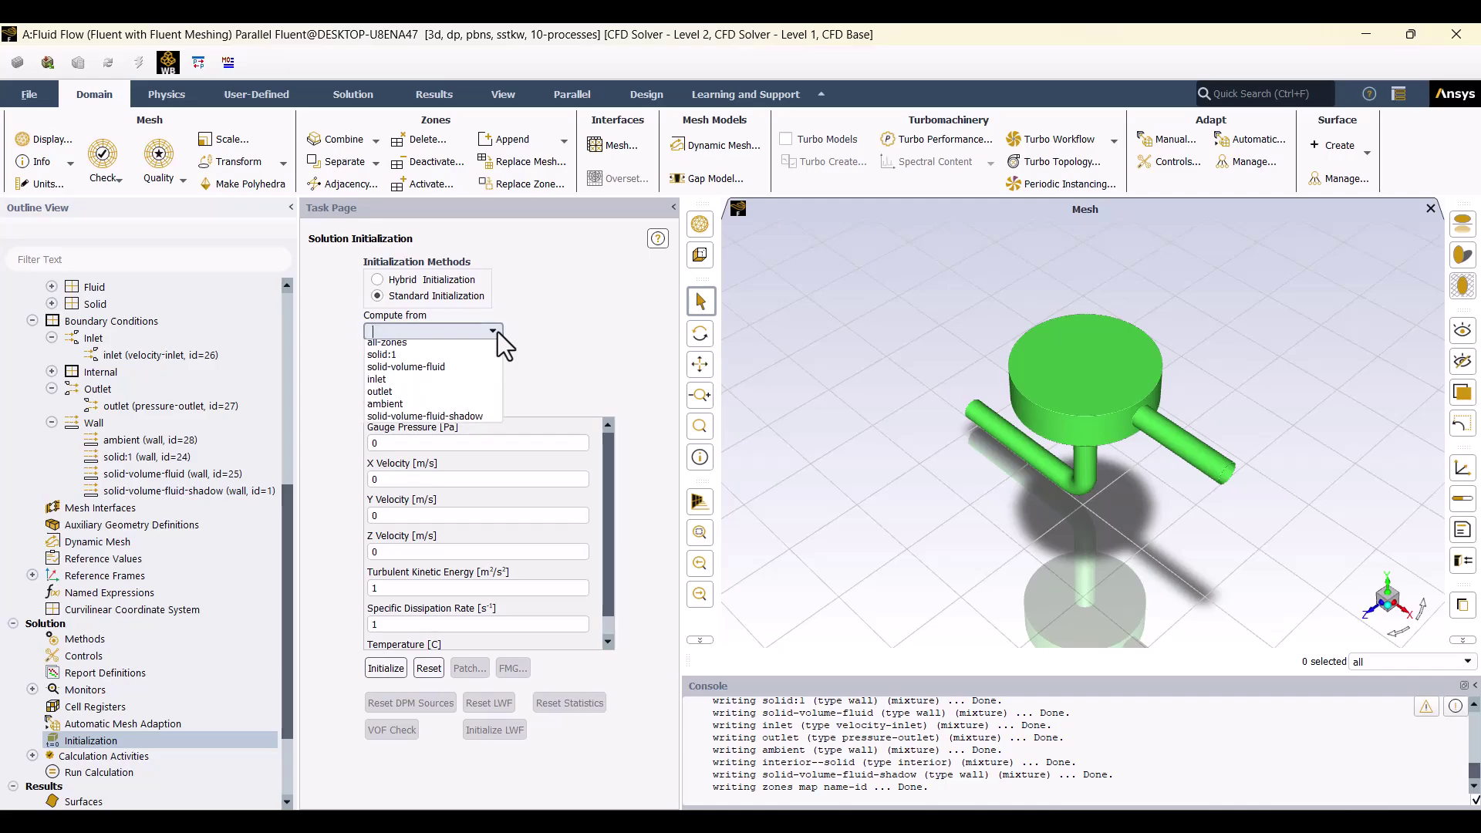
{"action": "left_click", "coordinate": [389, 385]}
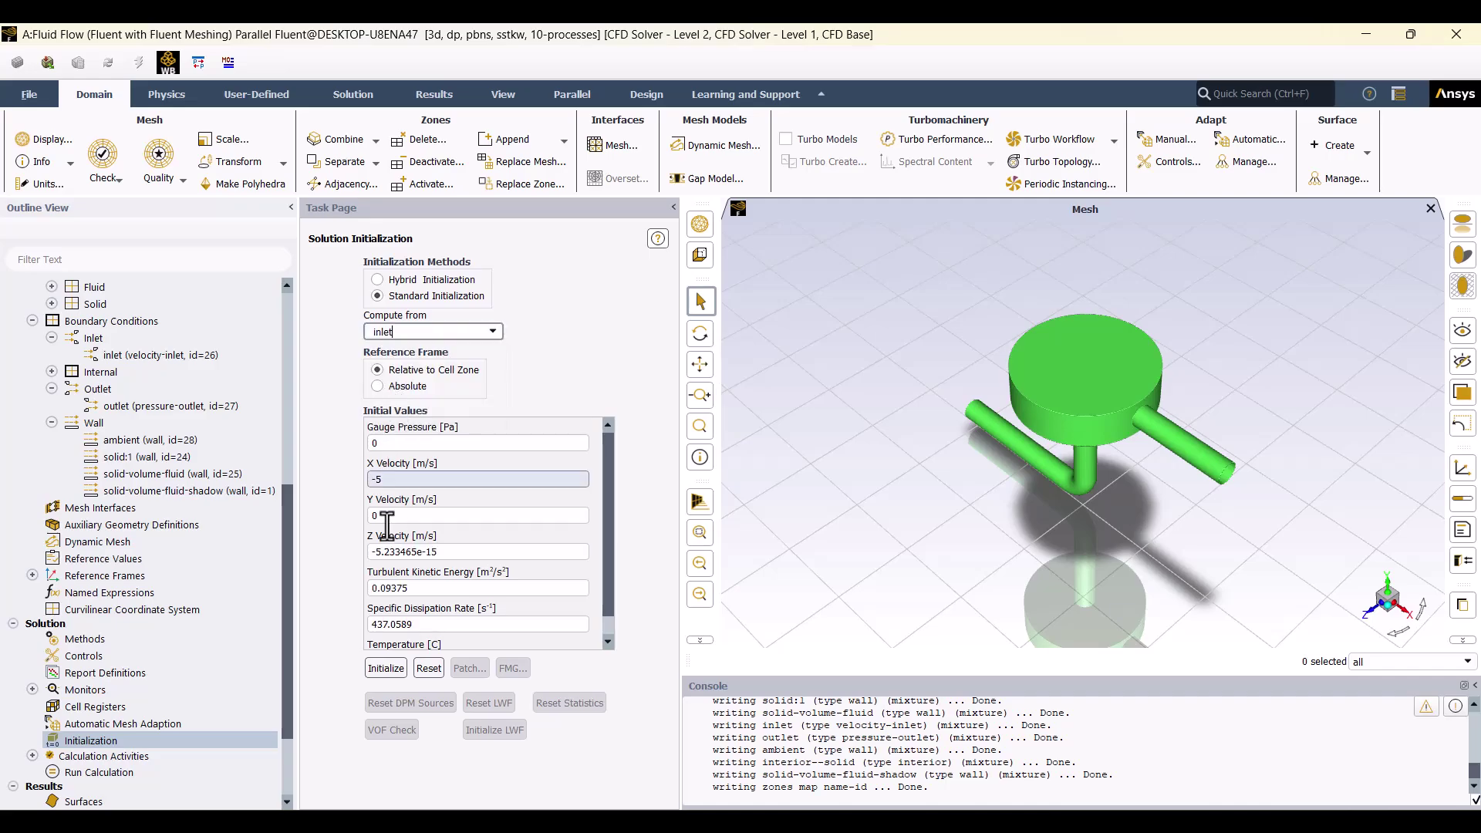
{"action": "left_click", "coordinate": [396, 669]}
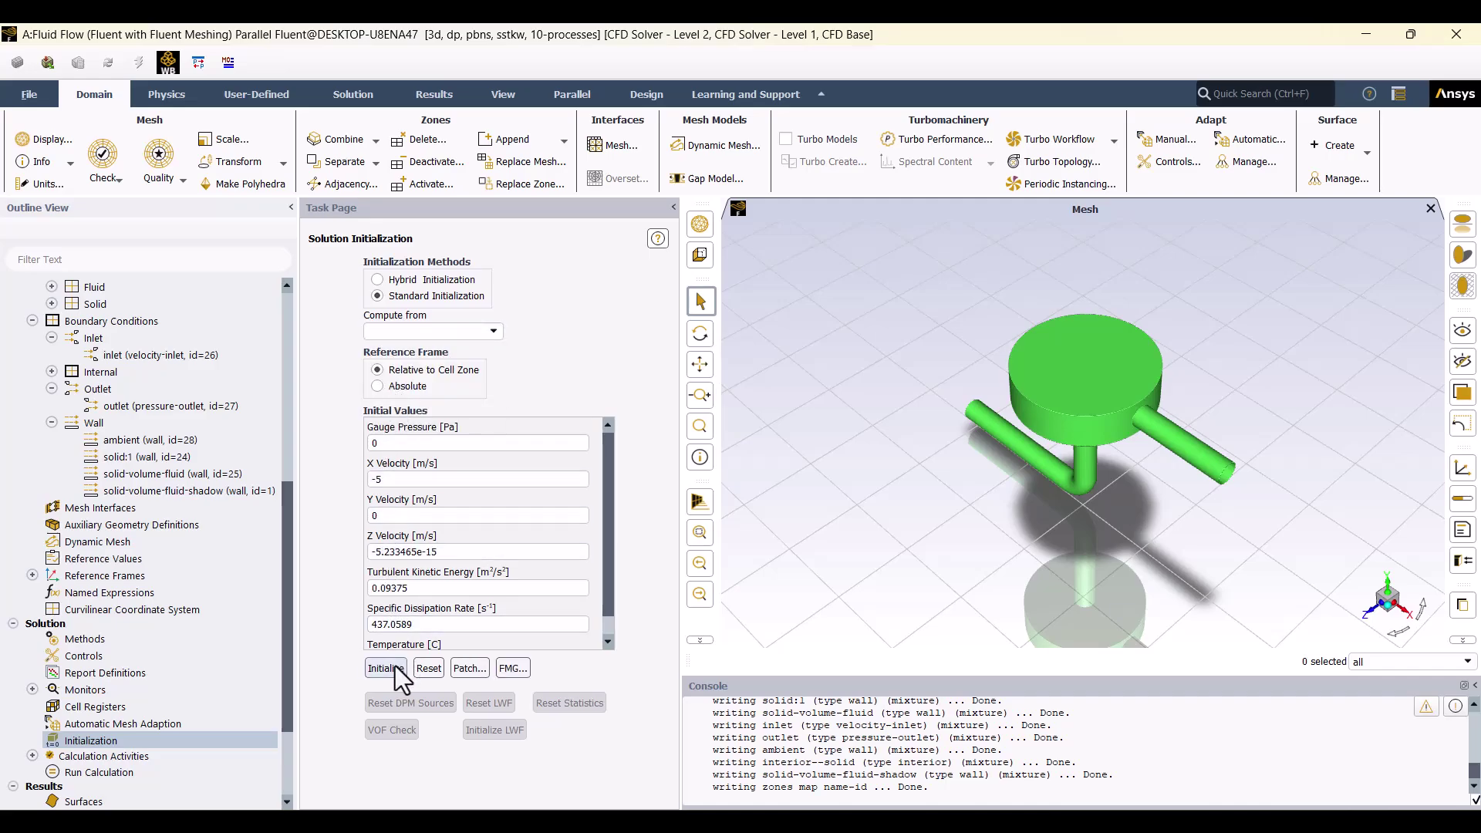
Run the calculation for 150 iterations and bring up the scaled residuals plot.
{"action": "left_click", "coordinate": [118, 772]}
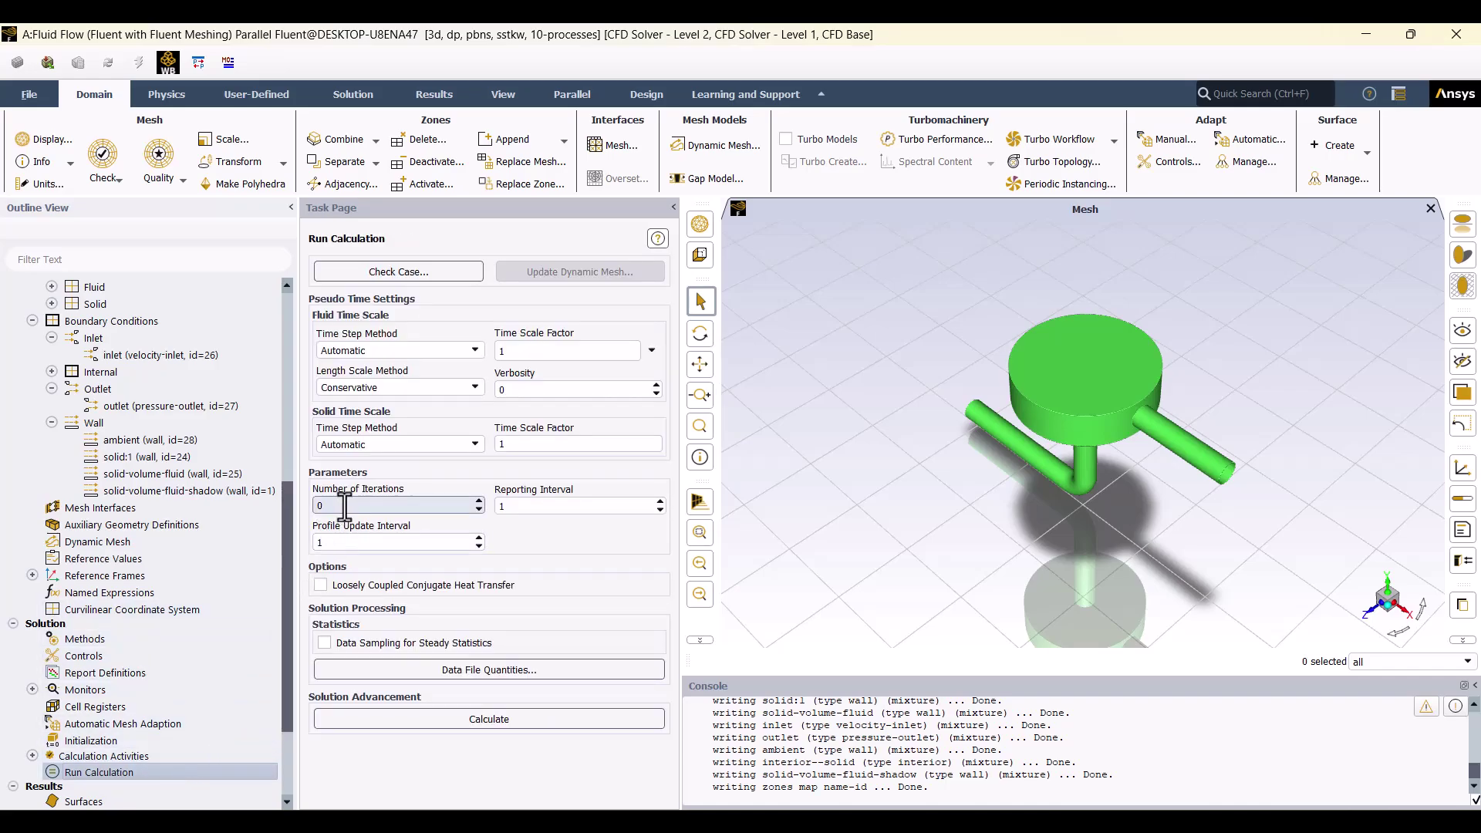
{"action": "double_click", "coordinate": [344, 506]}
{"action": "type", "text": "150"}
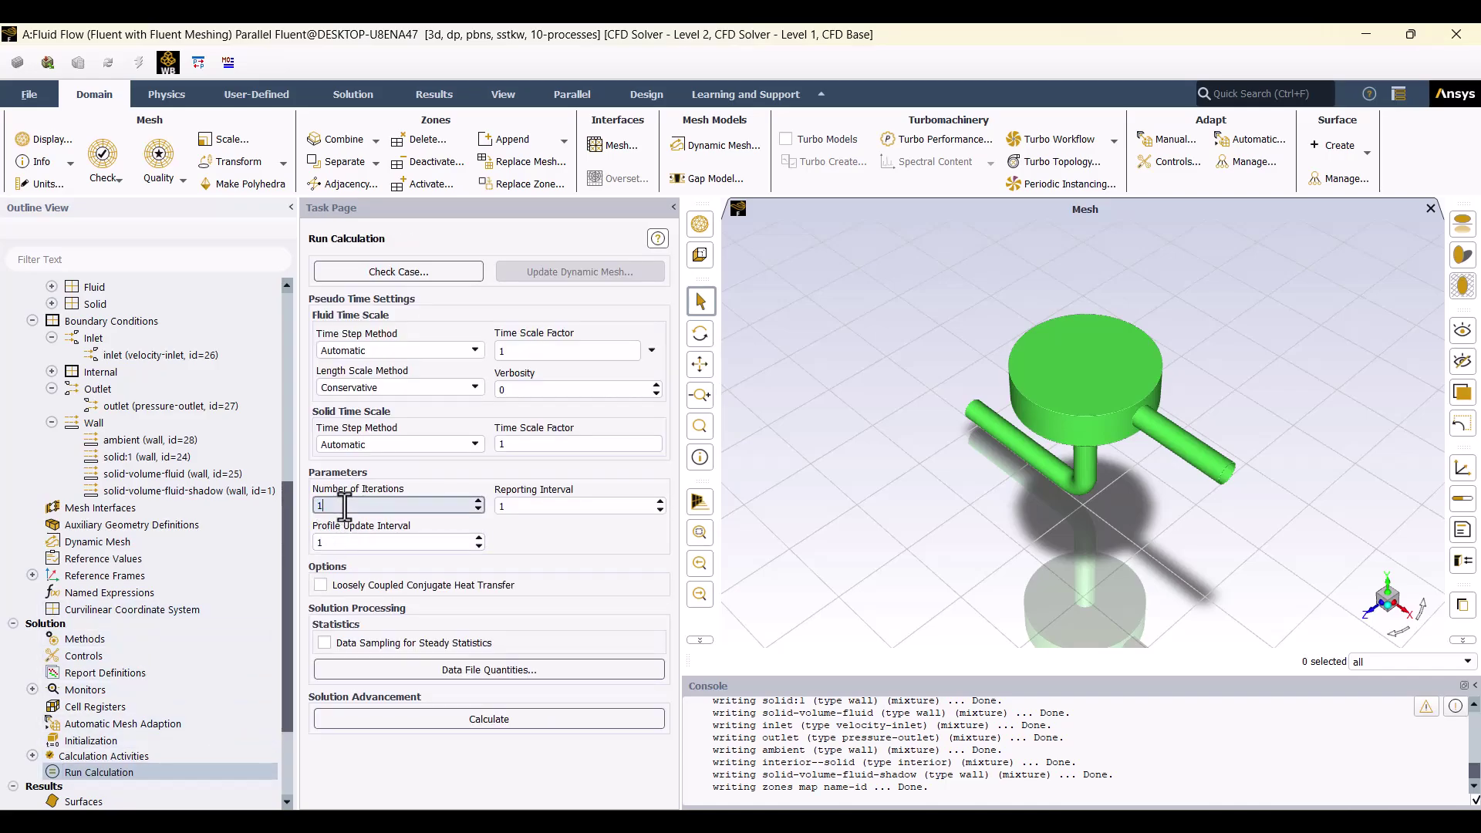
{"action": "left_click", "coordinate": [478, 717]}
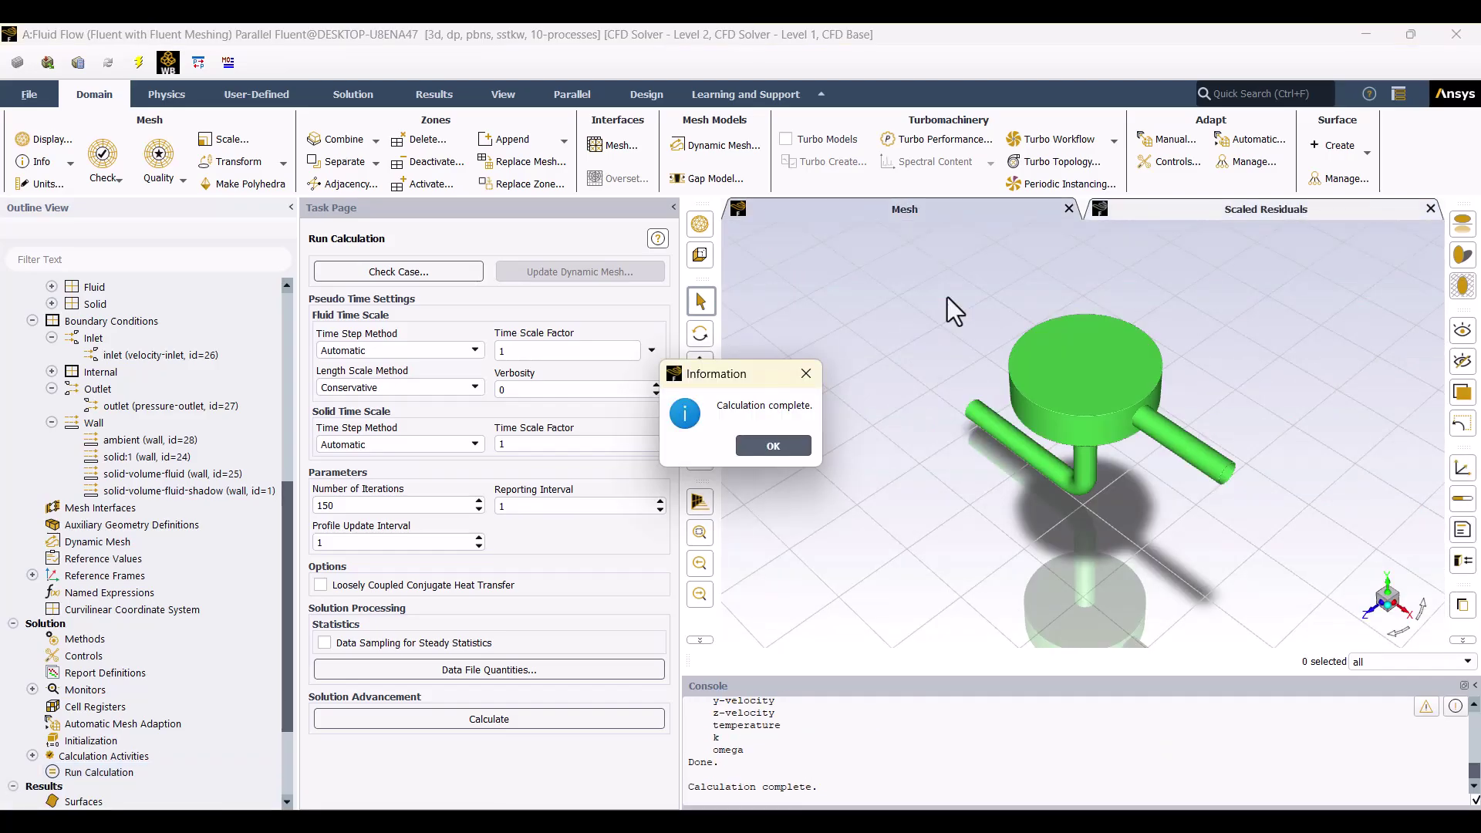
{"action": "left_click", "coordinate": [769, 447]}
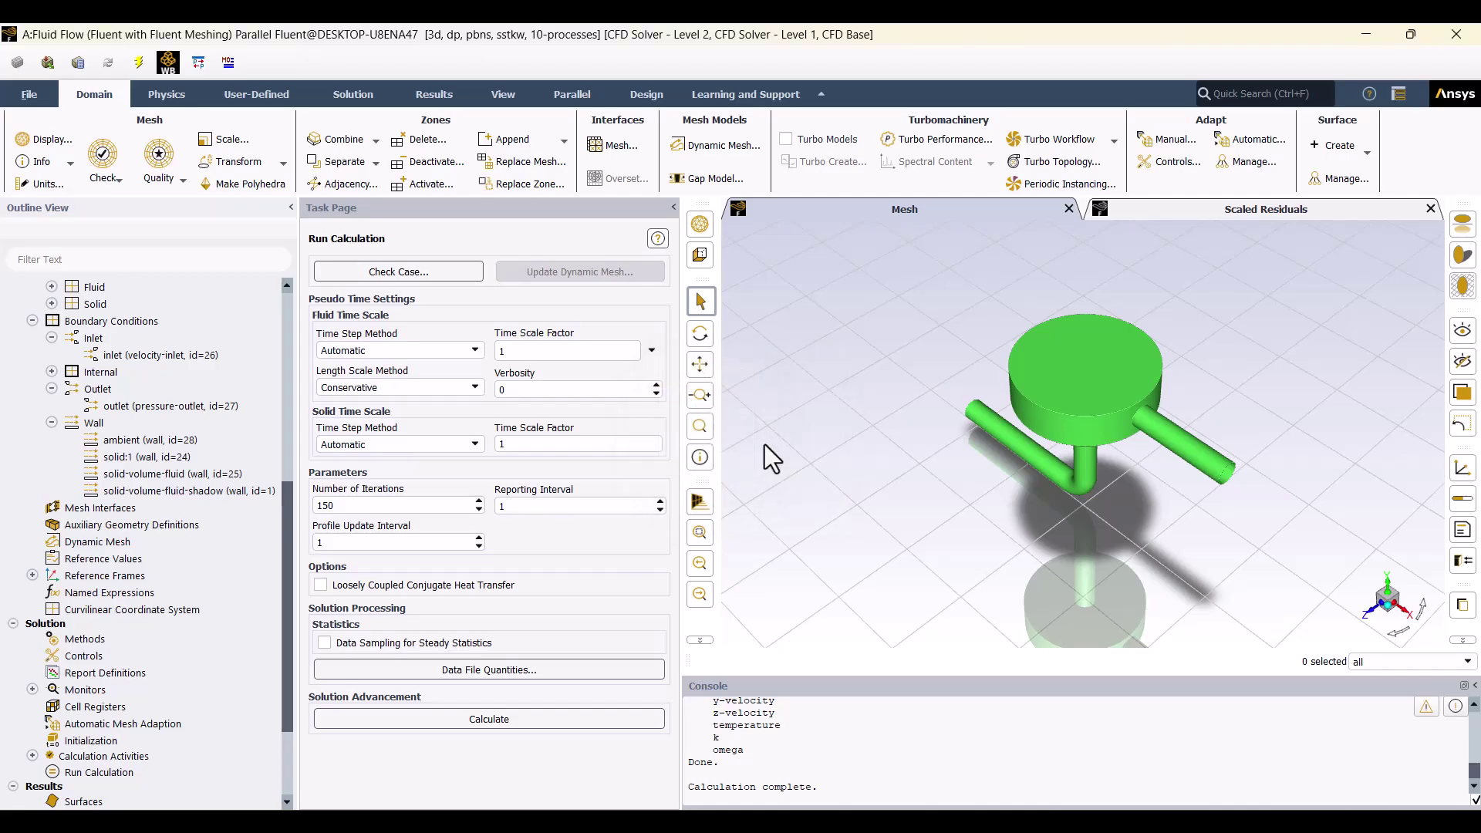
{"action": "left_click", "coordinate": [1253, 208]}
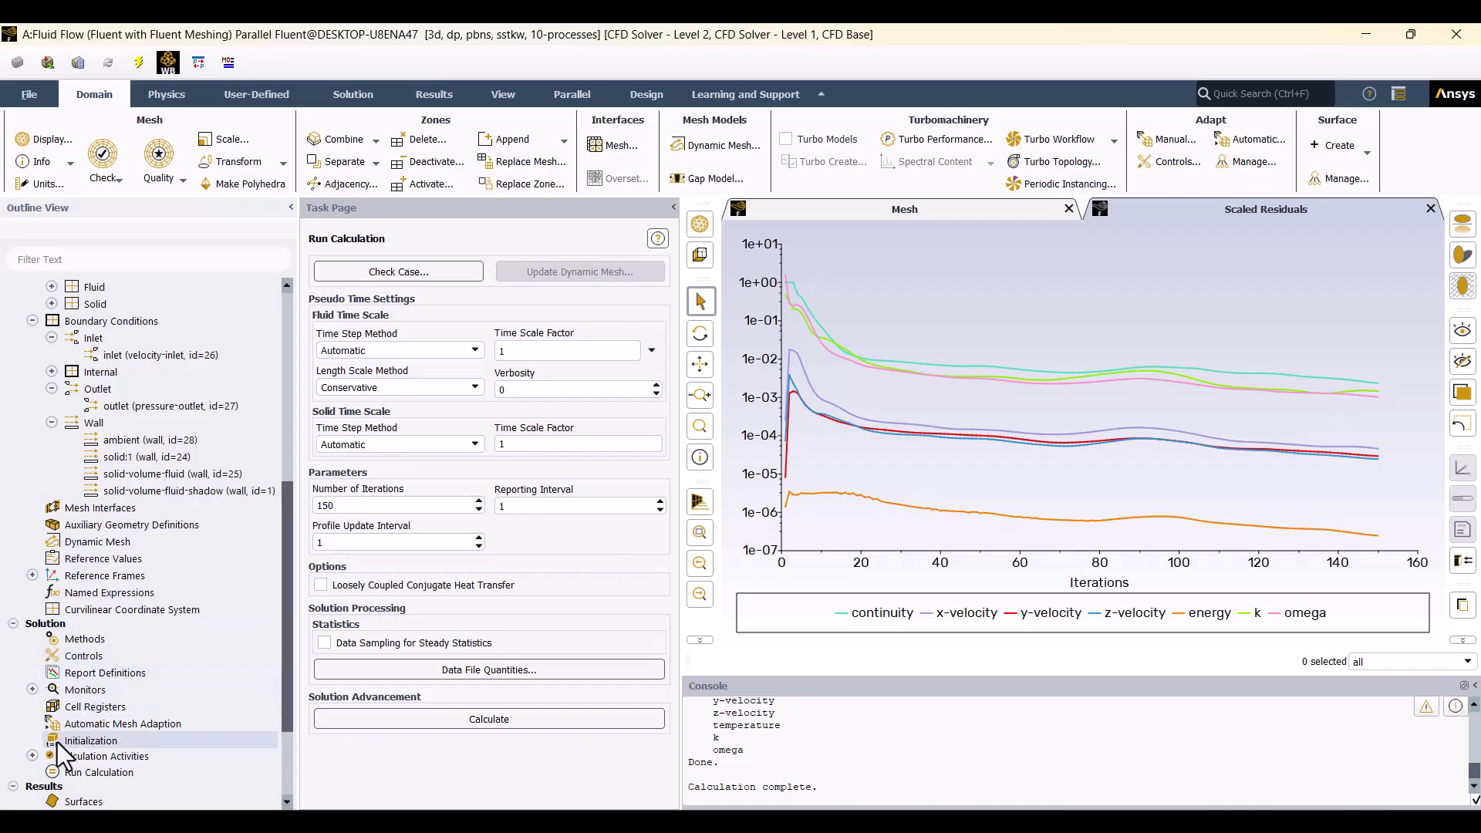
Create and display a new contour of static temperature on the ambient surface.
{"action": "scroll", "coordinate": [46, 760], "scroll_direction": "down", "scroll_amount": 2}
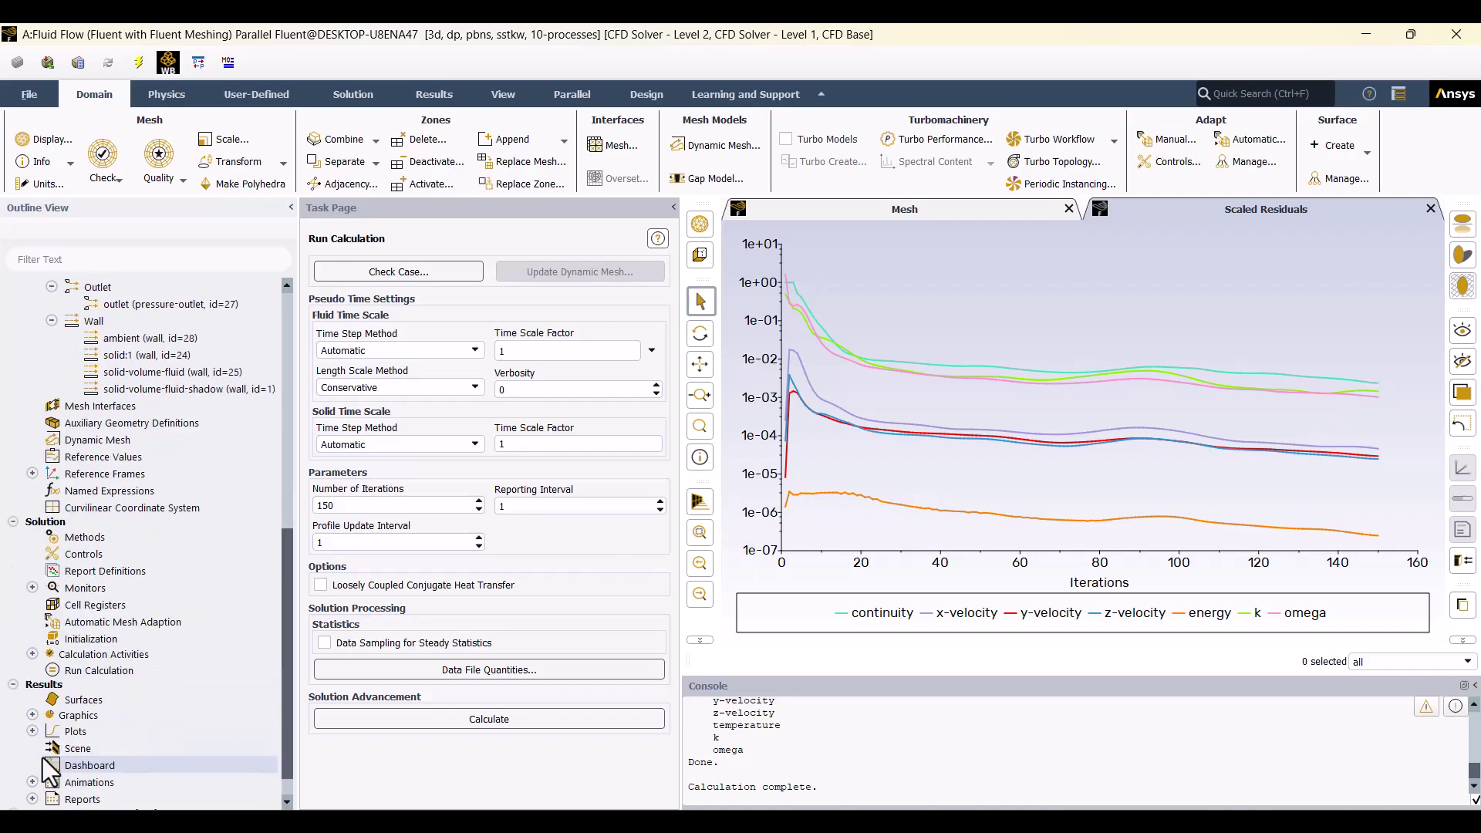
{"action": "left_click", "coordinate": [32, 715]}
{"action": "right_click", "coordinate": [85, 749]}
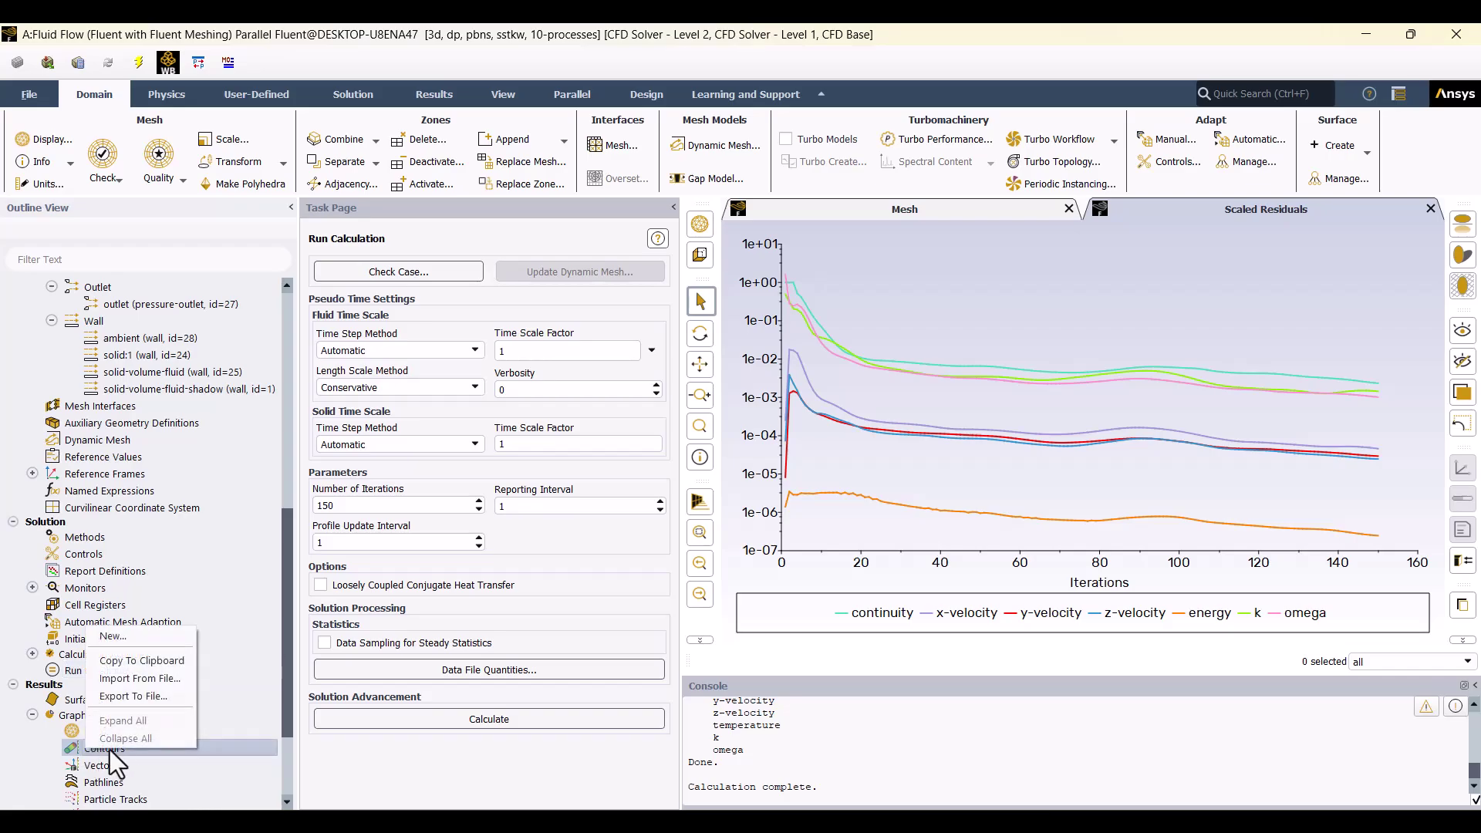
{"action": "left_click", "coordinate": [115, 639]}
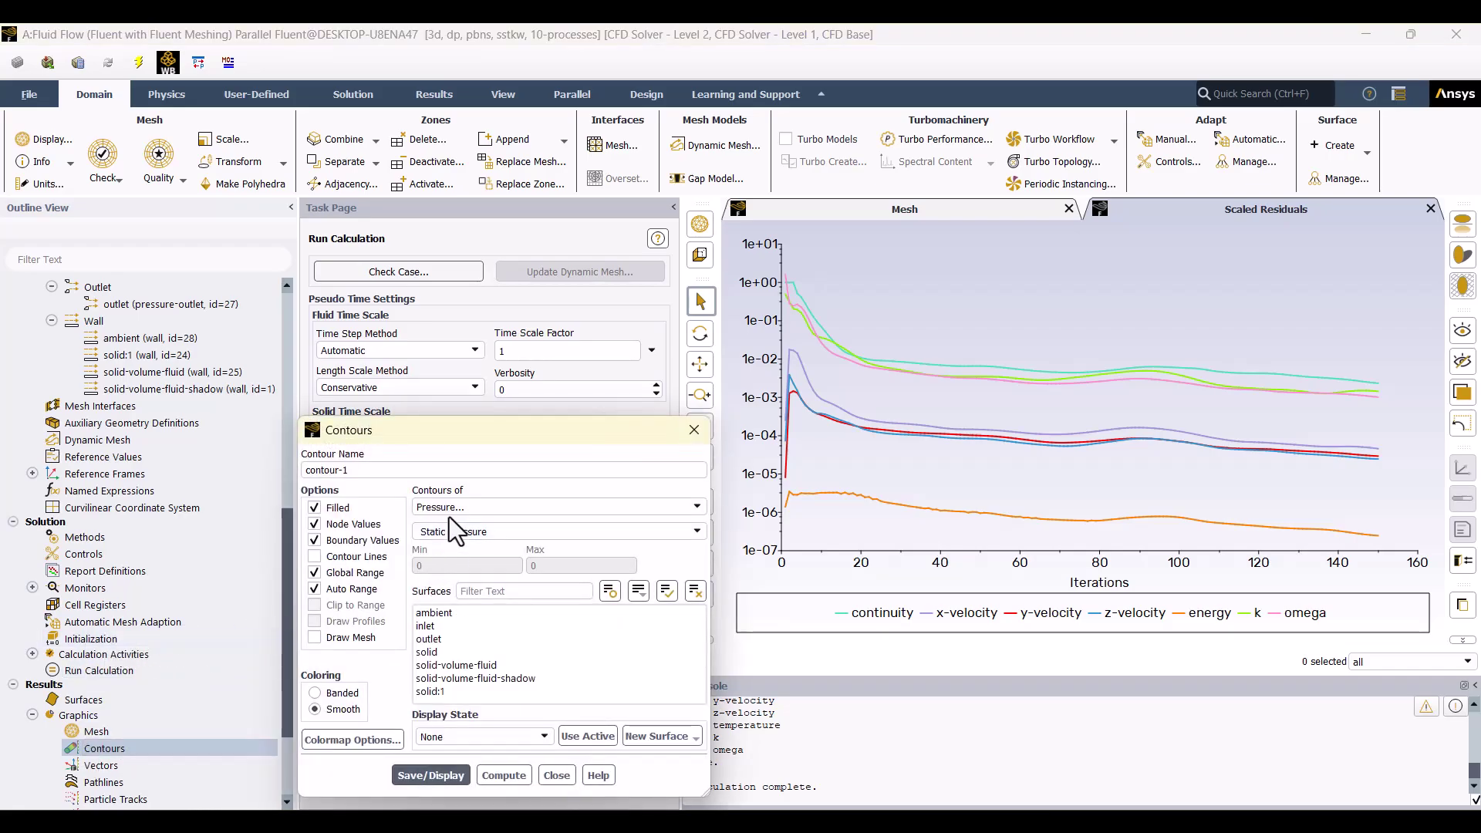
{"action": "left_click", "coordinate": [455, 506]}
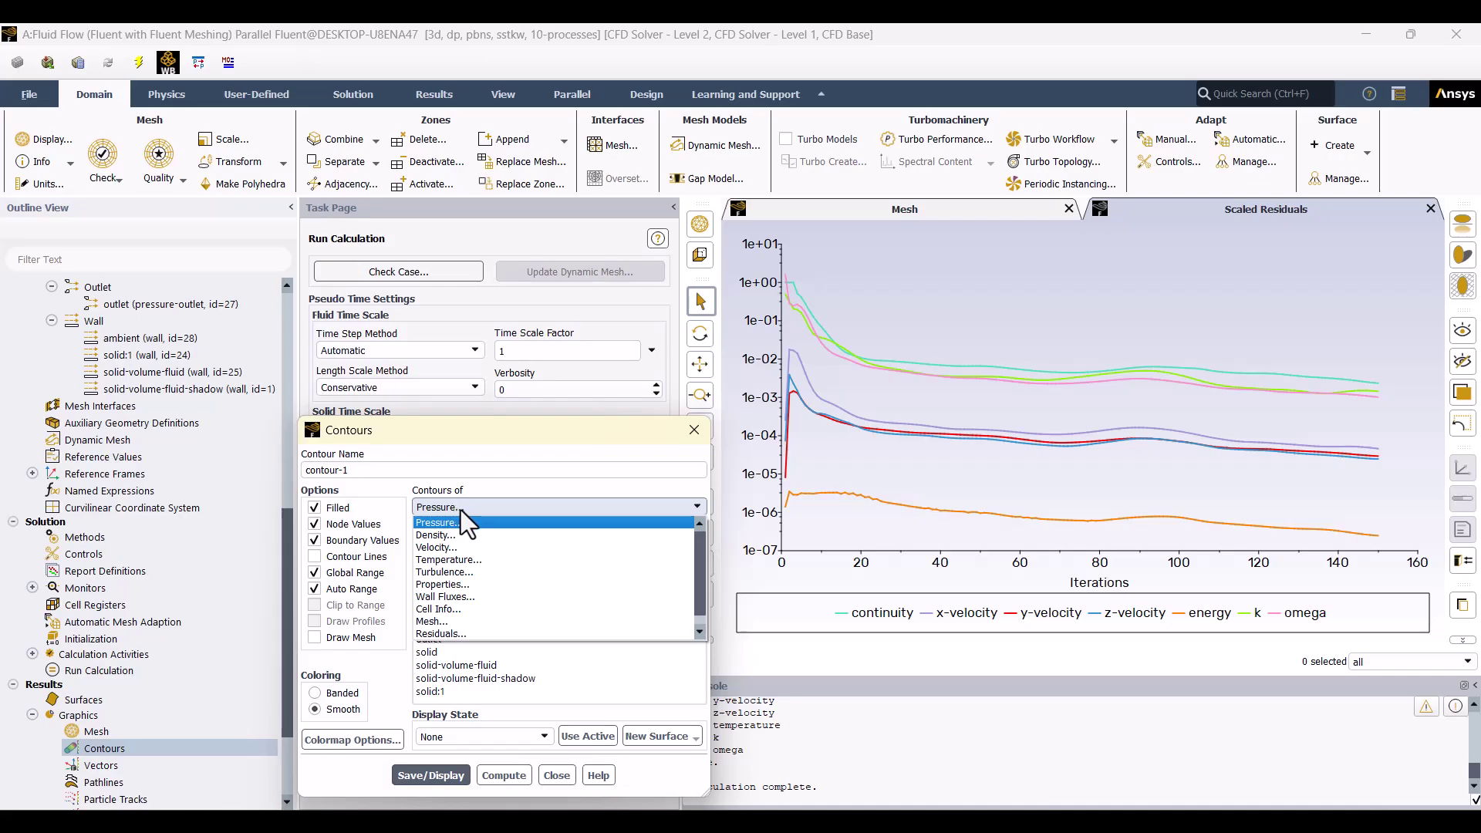
{"action": "left_click", "coordinate": [470, 561]}
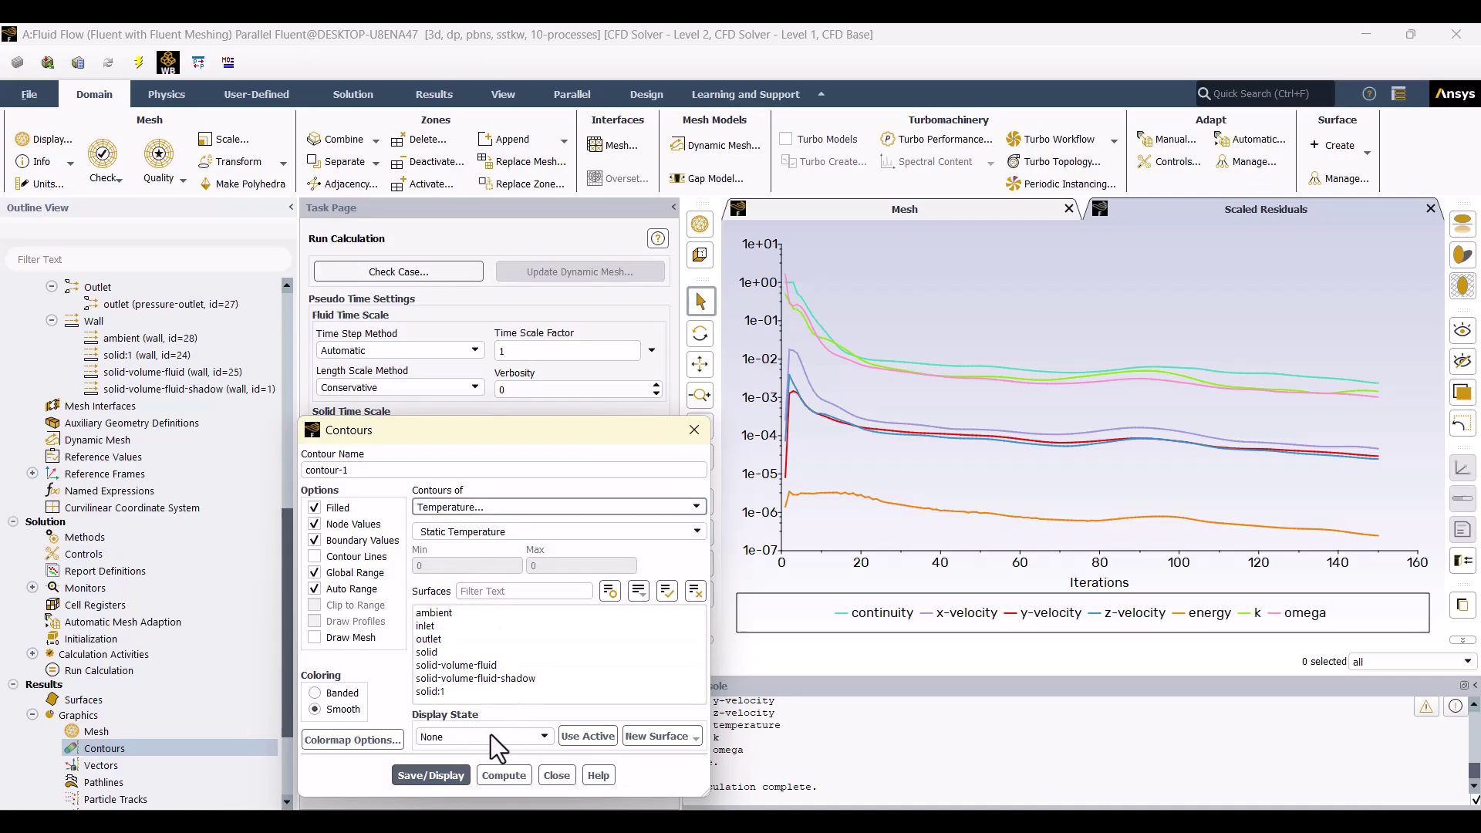
{"action": "left_click", "coordinate": [451, 614]}
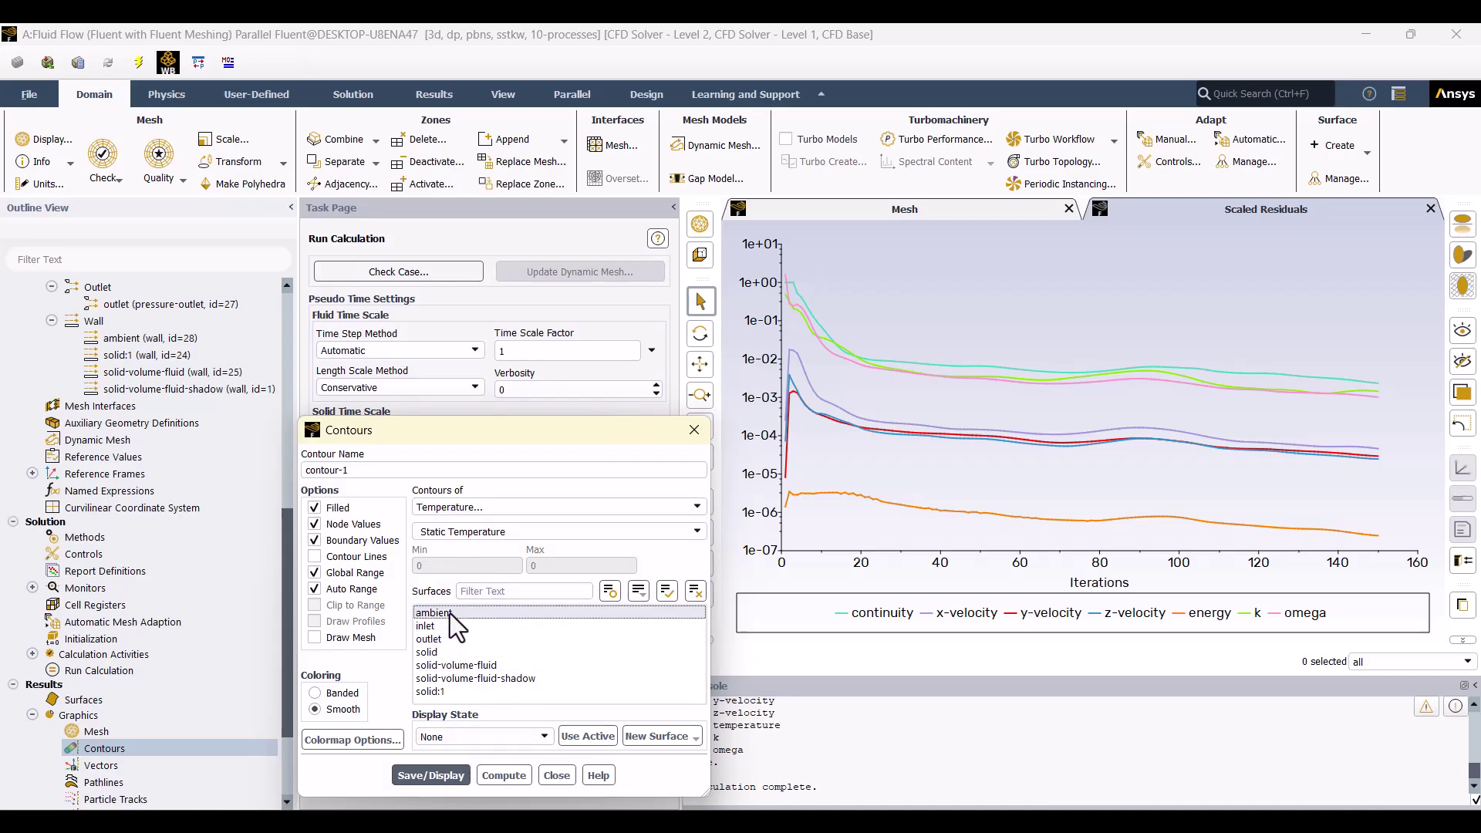
{"action": "left_click", "coordinate": [451, 613]}
{"action": "left_click", "coordinate": [437, 774]}
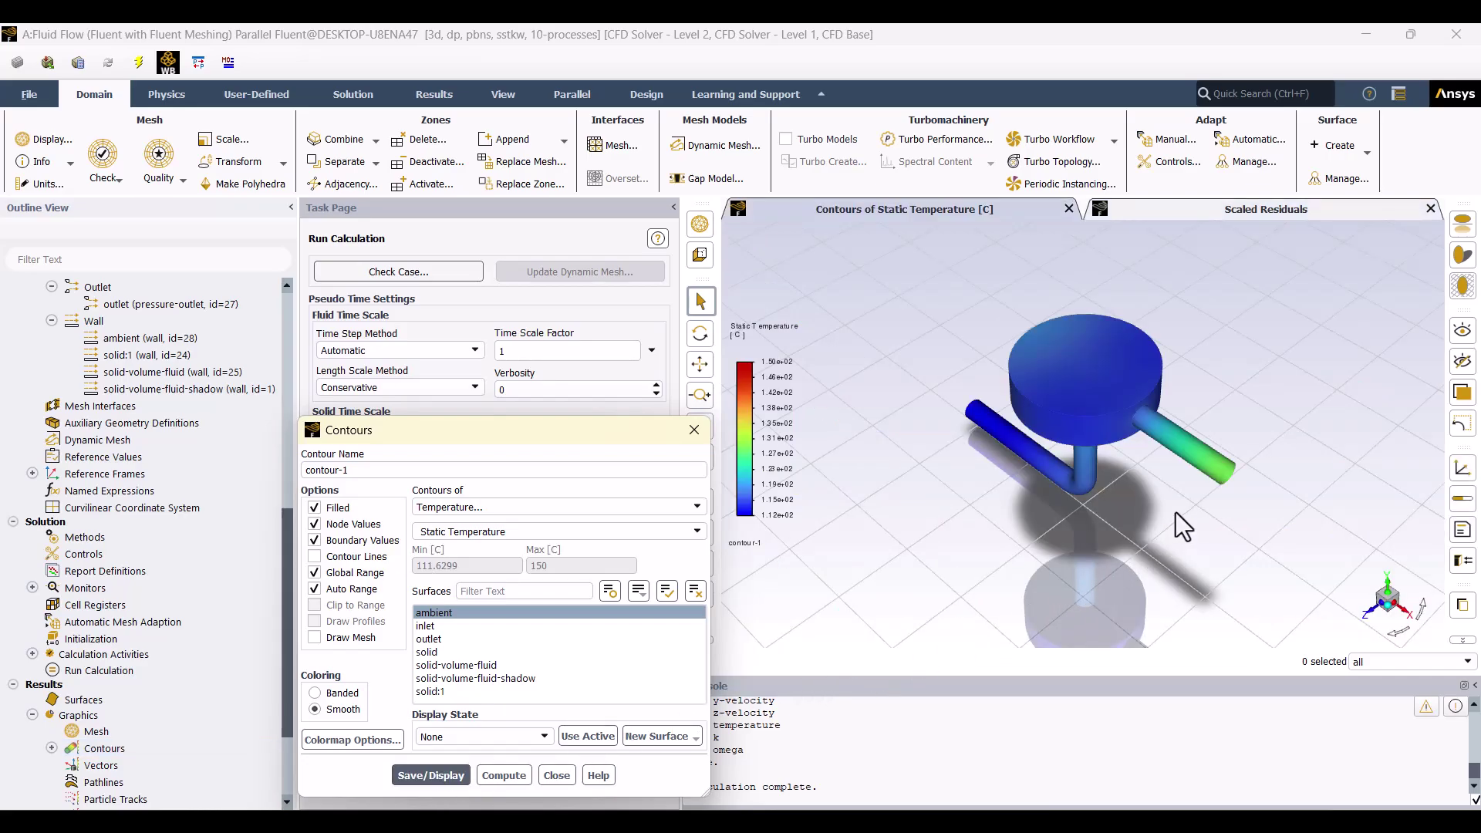
{"action": "scroll", "coordinate": [1191, 507], "scroll_direction": "up", "scroll_amount": 3}
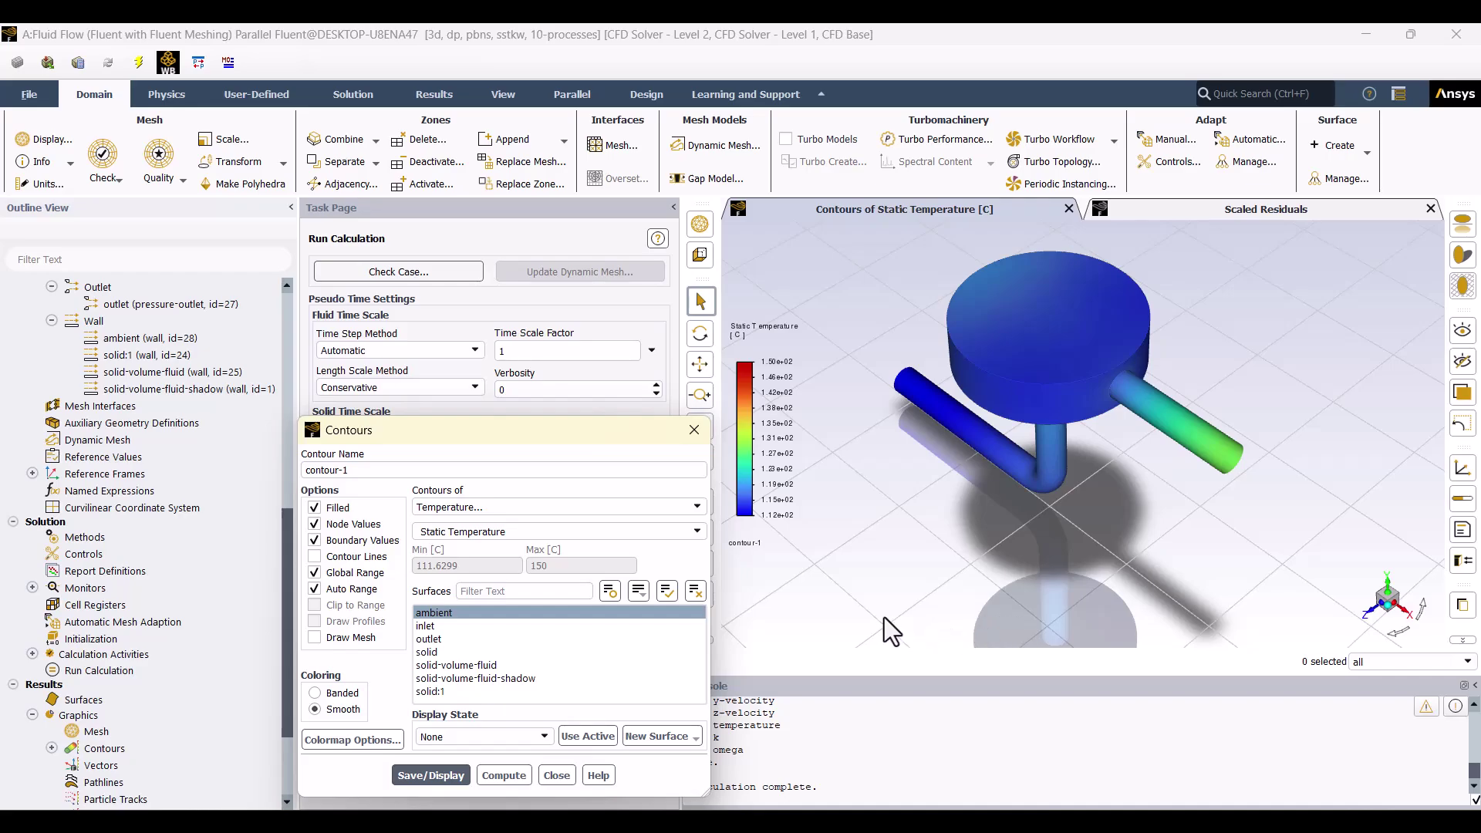
Create a new plane surface from the contour settings using the XY Plane method.
{"action": "left_click", "coordinate": [674, 739]}
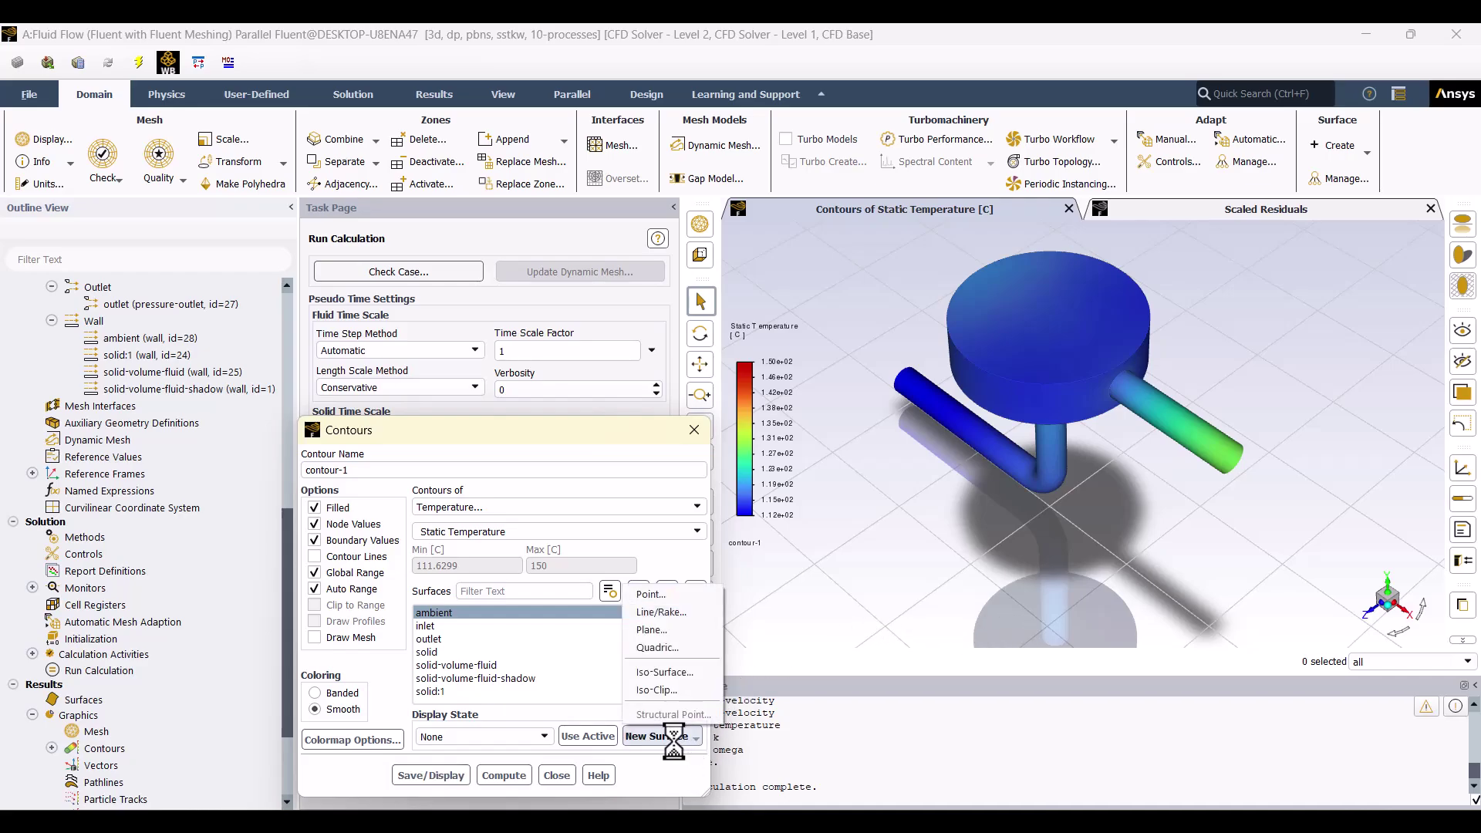
{"action": "left_click", "coordinate": [650, 633]}
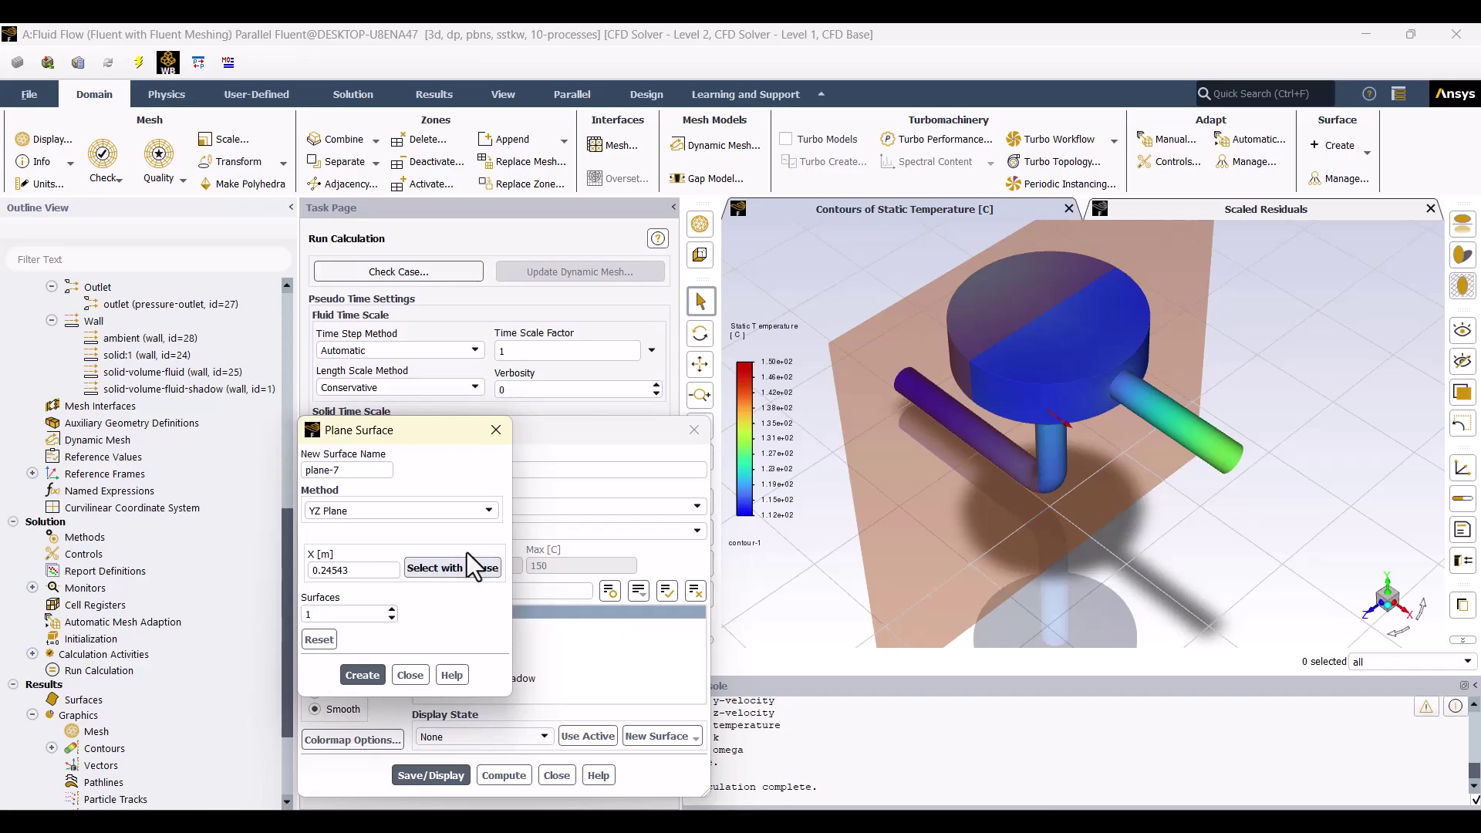
{"action": "left_click", "coordinate": [386, 511]}
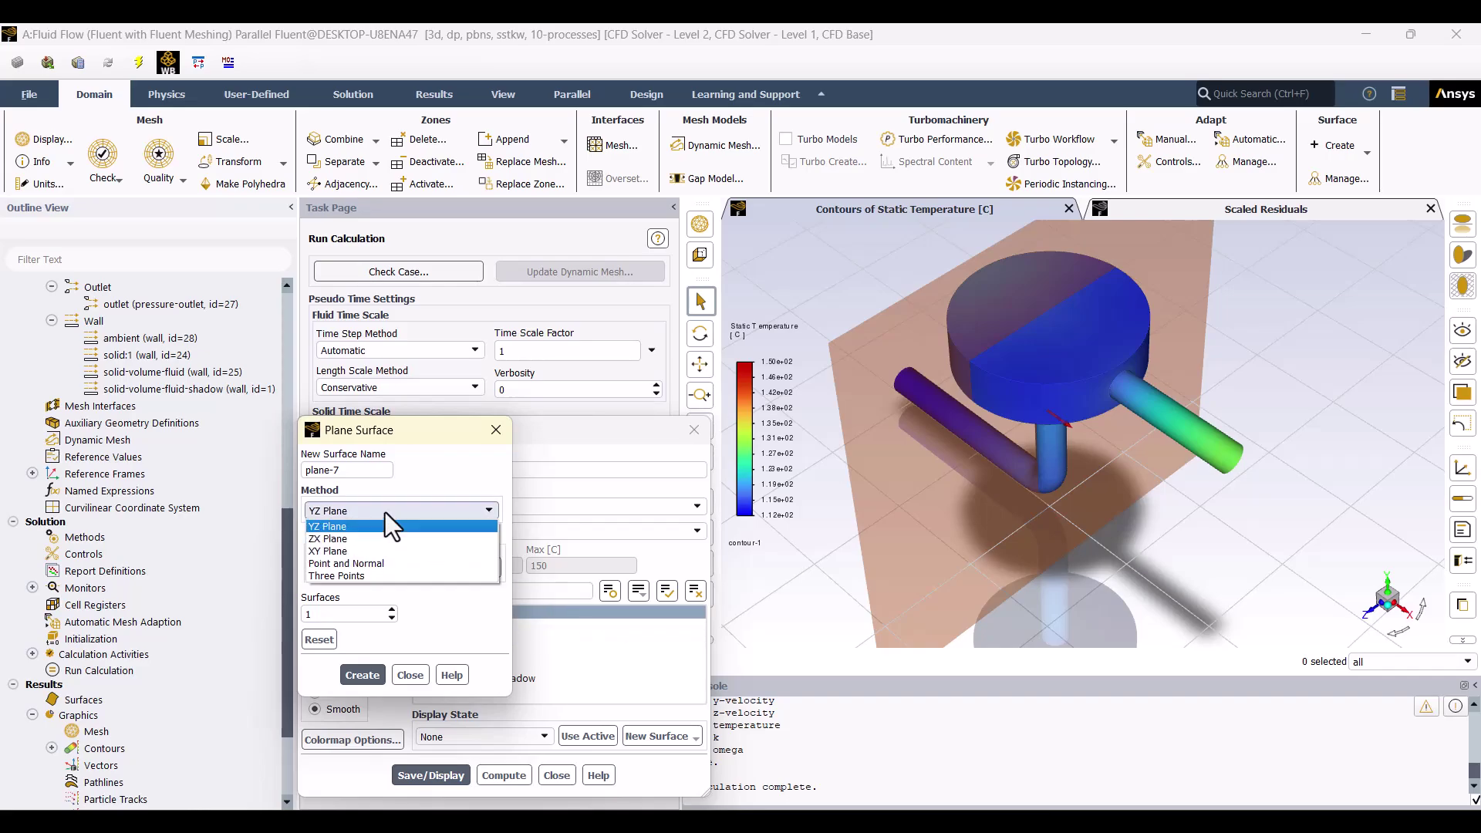
{"action": "left_click", "coordinate": [362, 551]}
{"action": "left_click", "coordinate": [362, 675]}
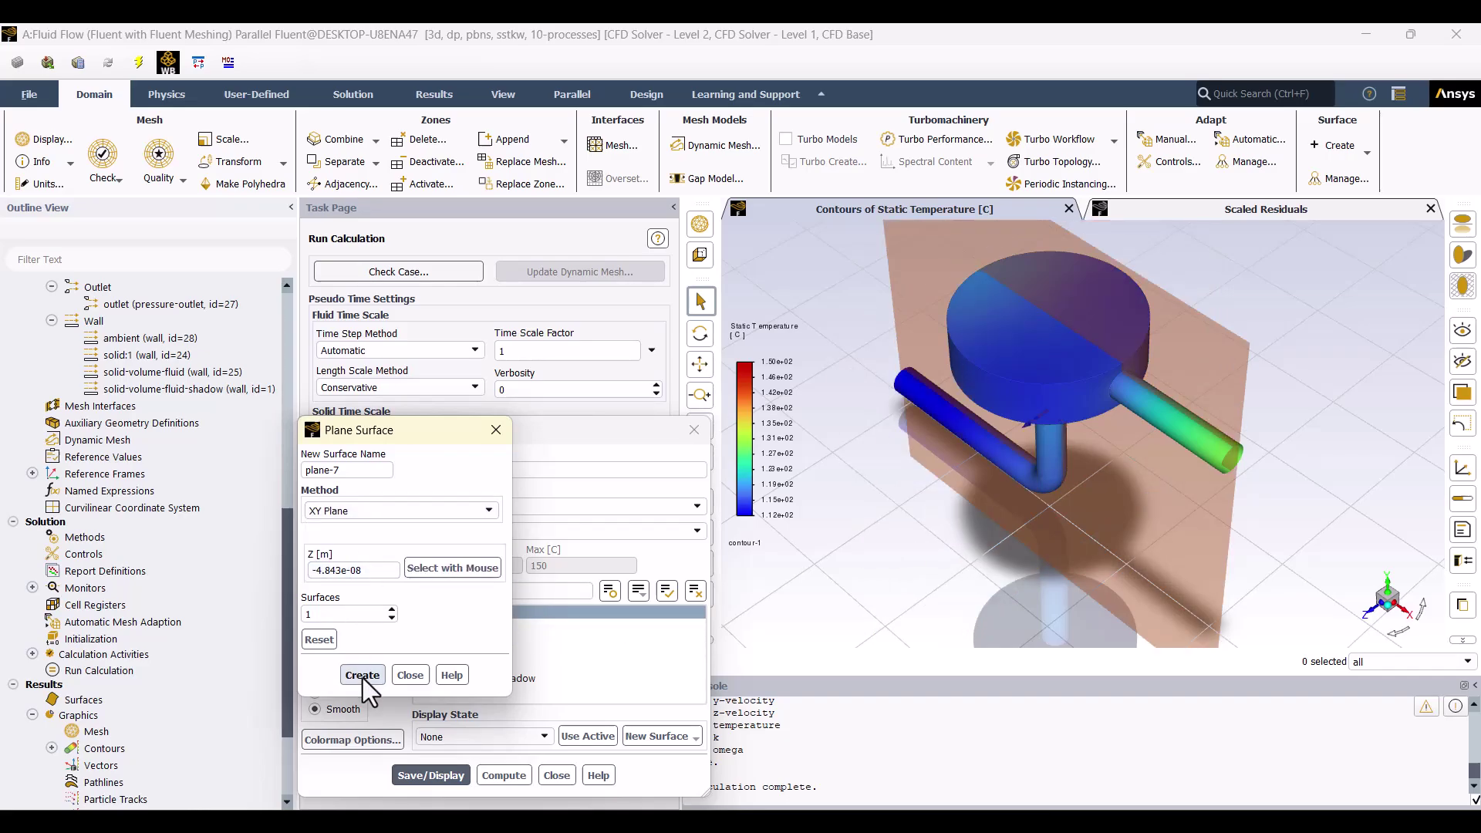
{"action": "left_click", "coordinate": [409, 675]}
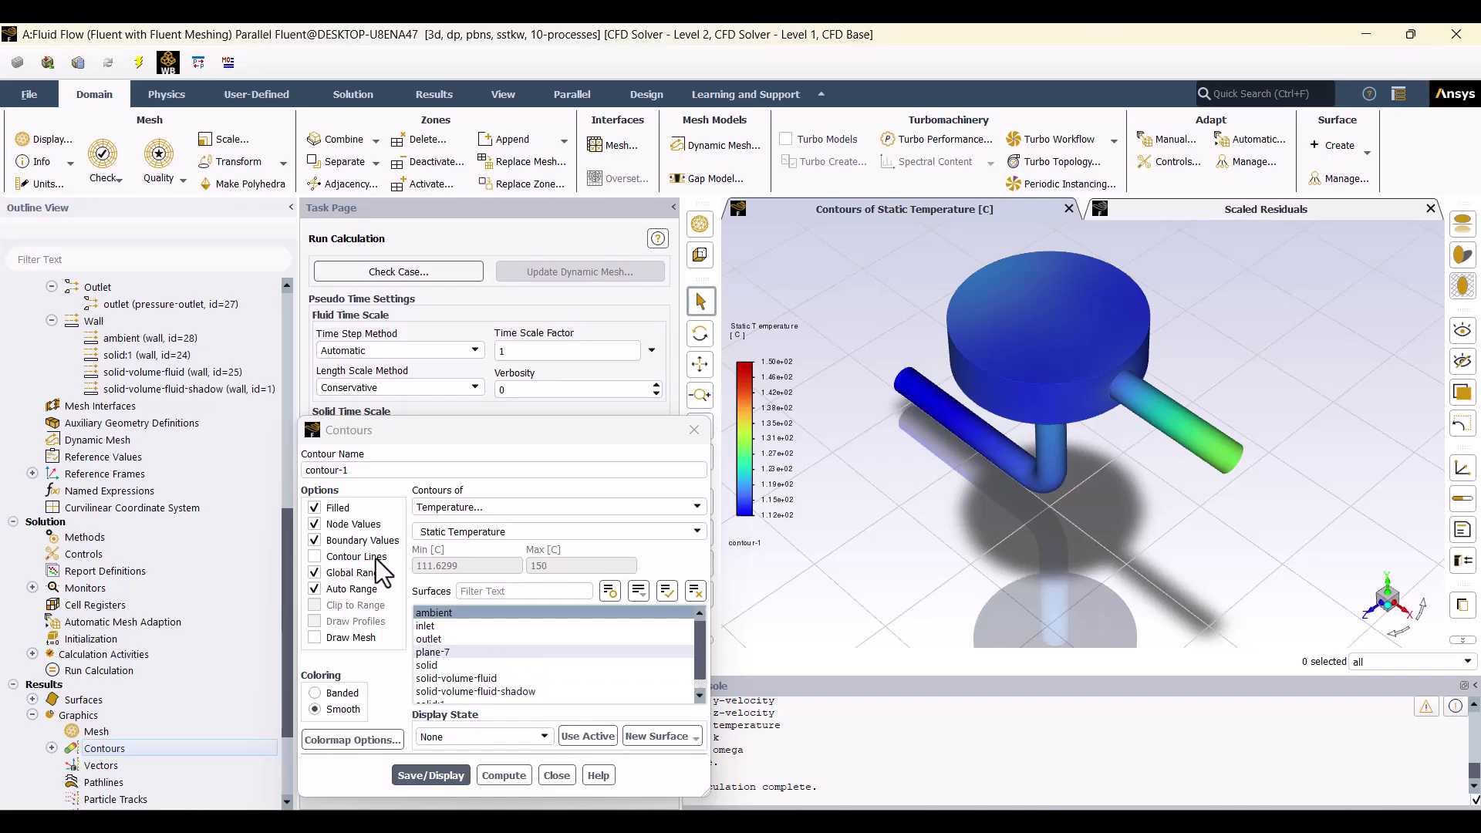
Rename the static temperature contour as temperature, save it and close its settings.
{"action": "left_click_drag", "start_coordinate": [373, 470], "coordinate": [276, 471]}
{"action": "type", "text": "temp"}
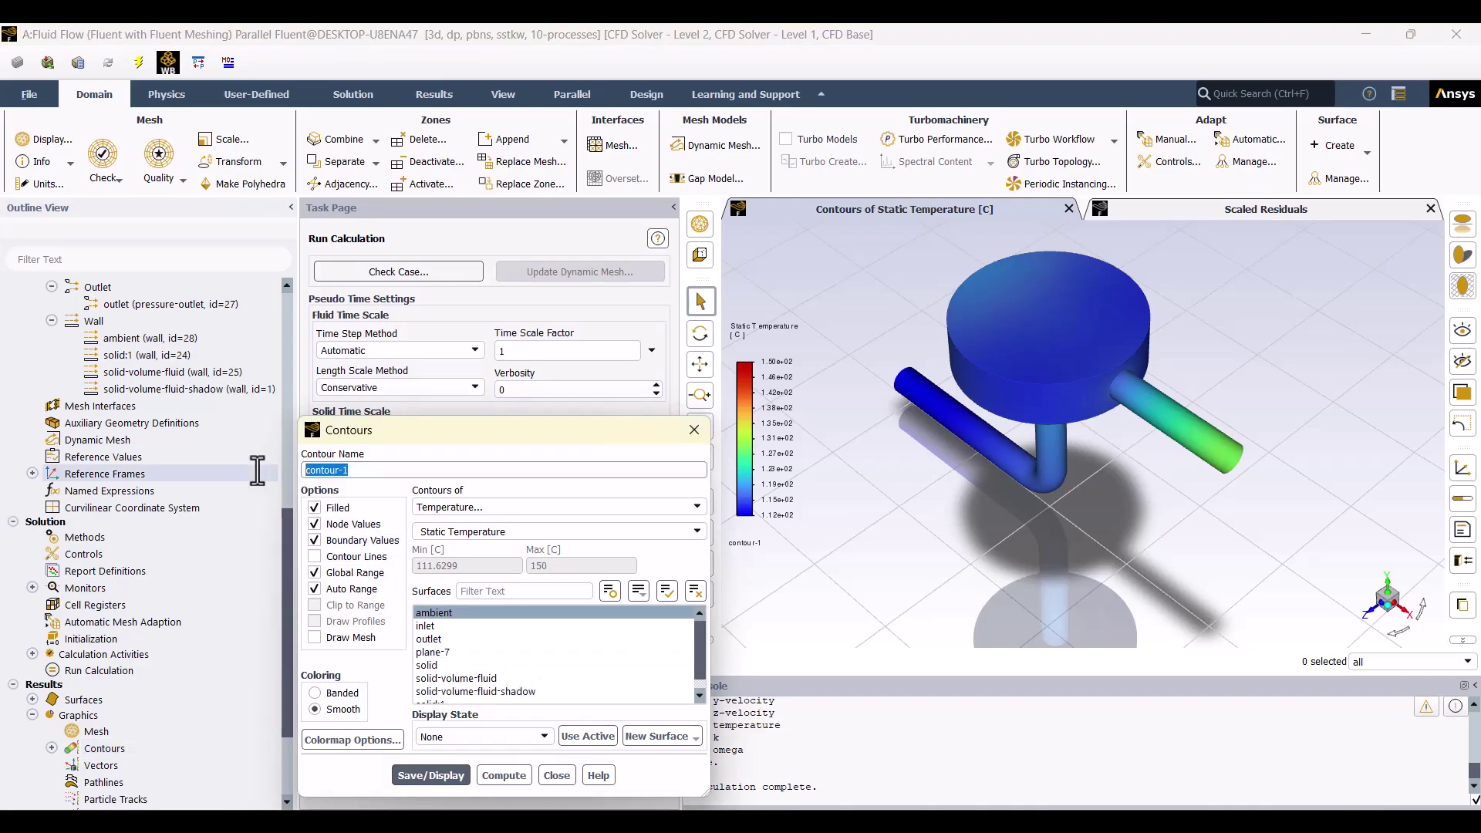
{"action": "type", "text": "erature"}
{"action": "left_click", "coordinate": [432, 775]}
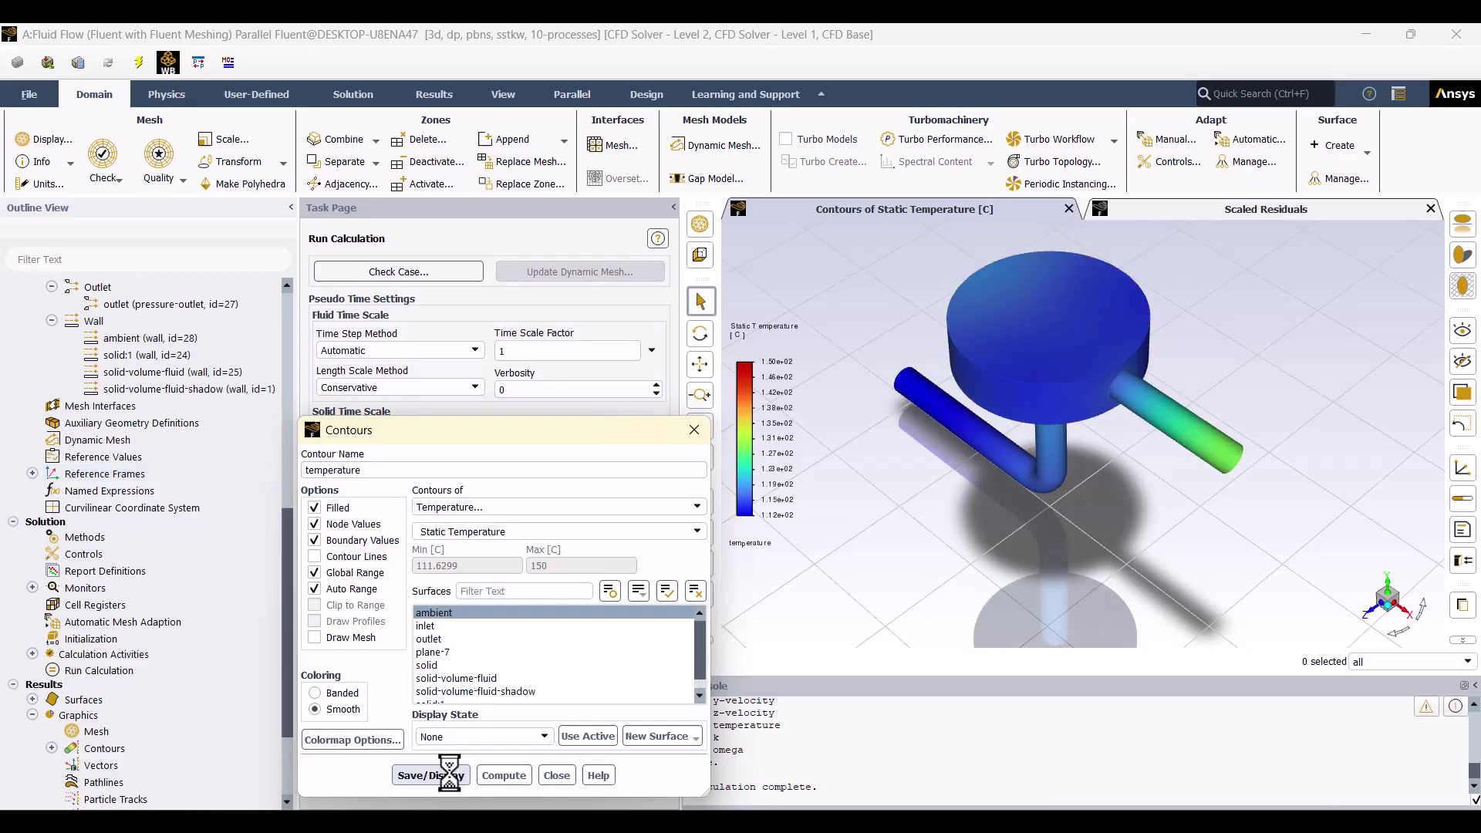
{"action": "left_click", "coordinate": [556, 775]}
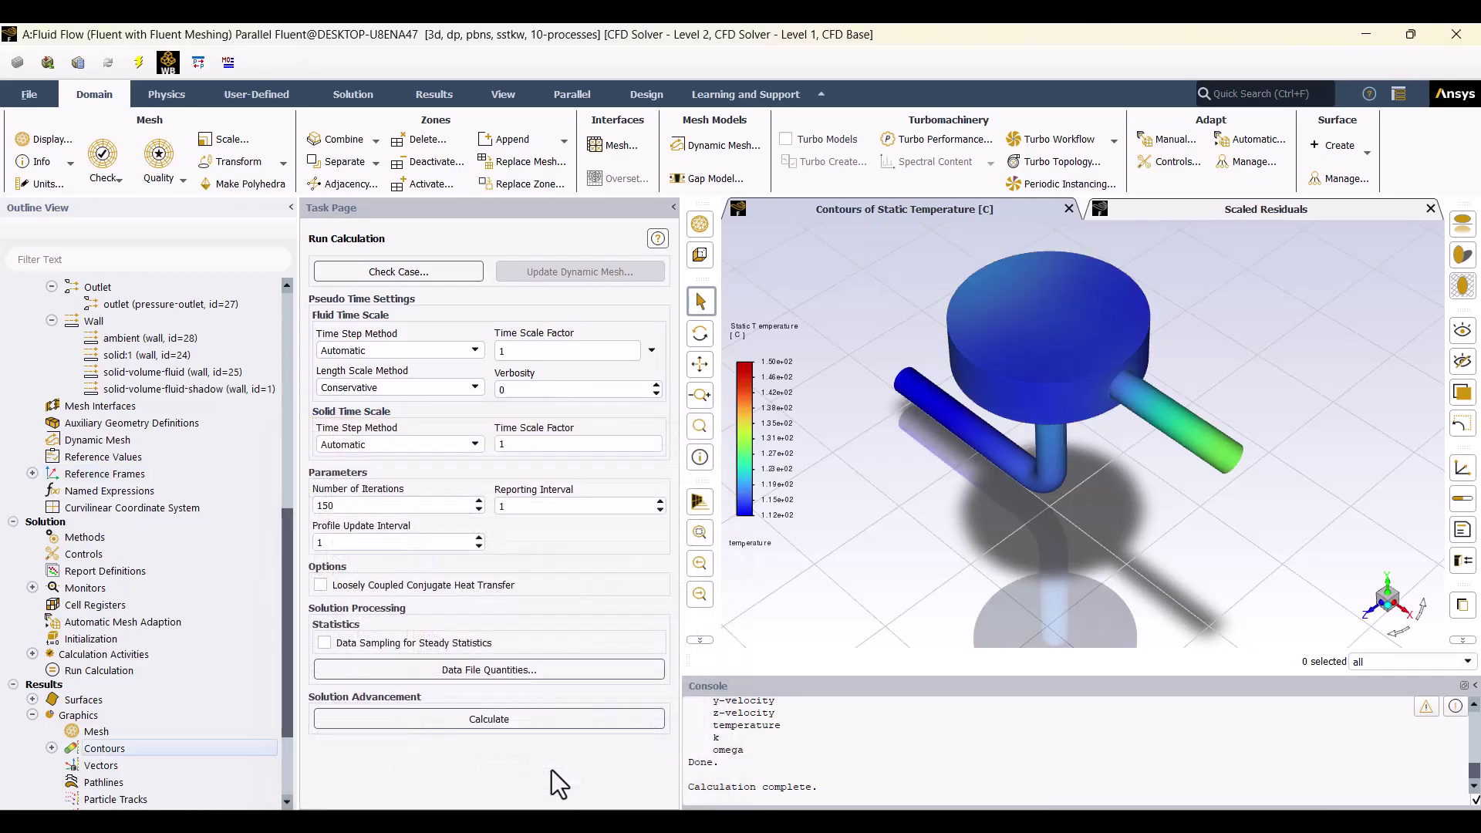
Create and display a new contour of velocity magnitude on the XY plane surface plane-7.
{"action": "left_click", "coordinate": [52, 749]}
{"action": "right_click", "coordinate": [96, 748]}
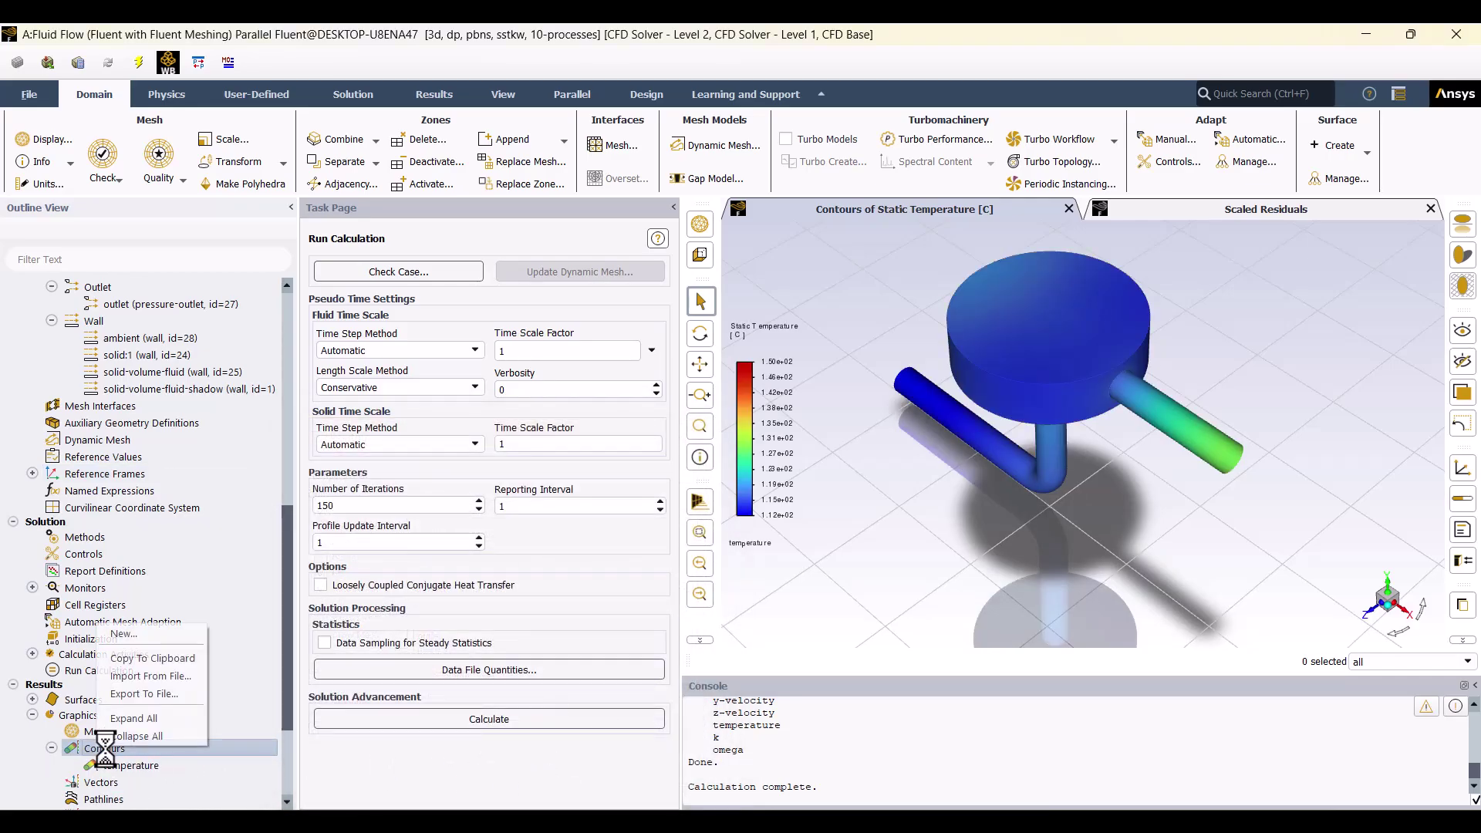
{"action": "left_click", "coordinate": [136, 637]}
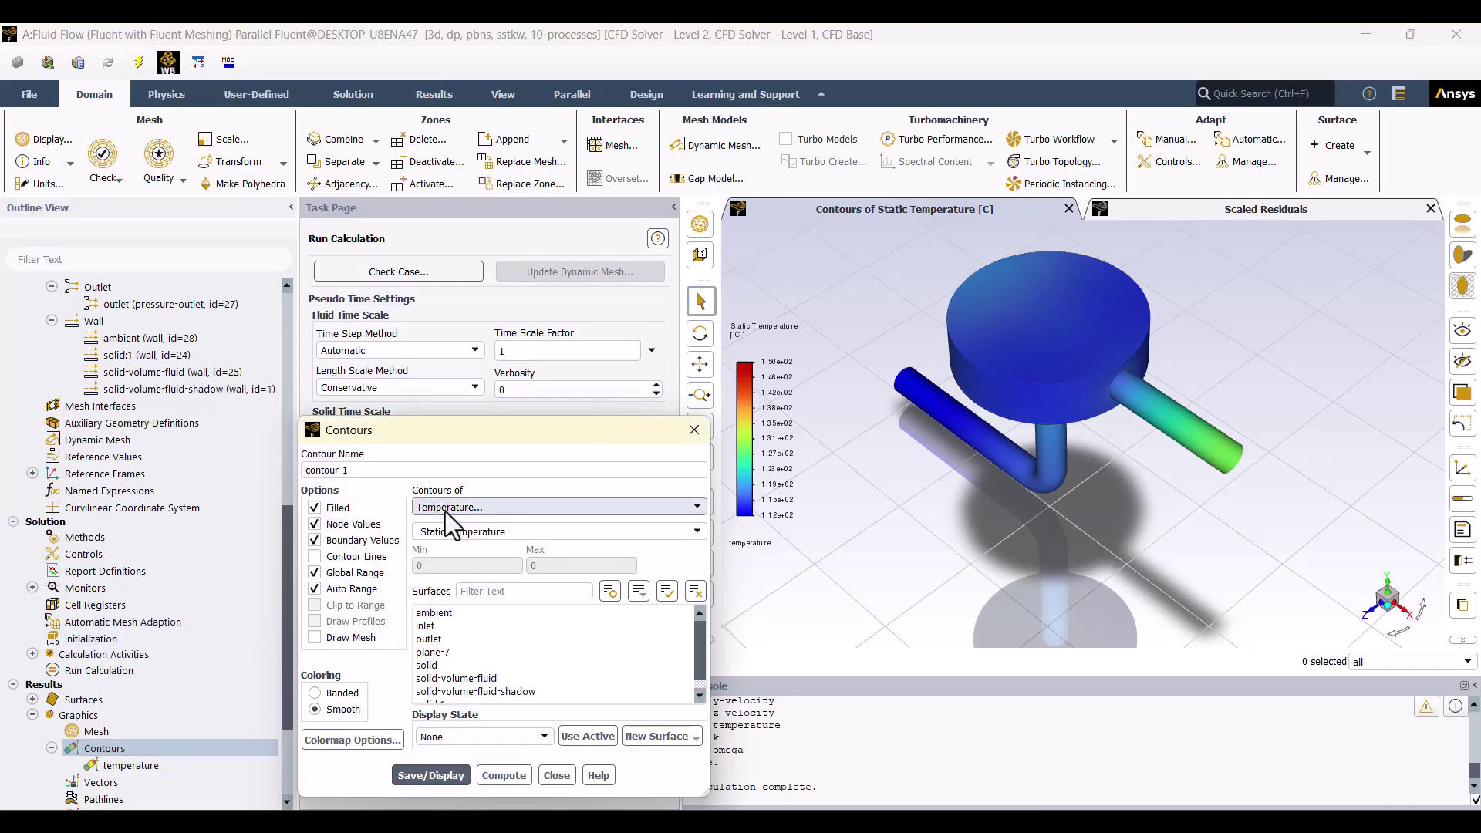
{"action": "left_click", "coordinate": [486, 512]}
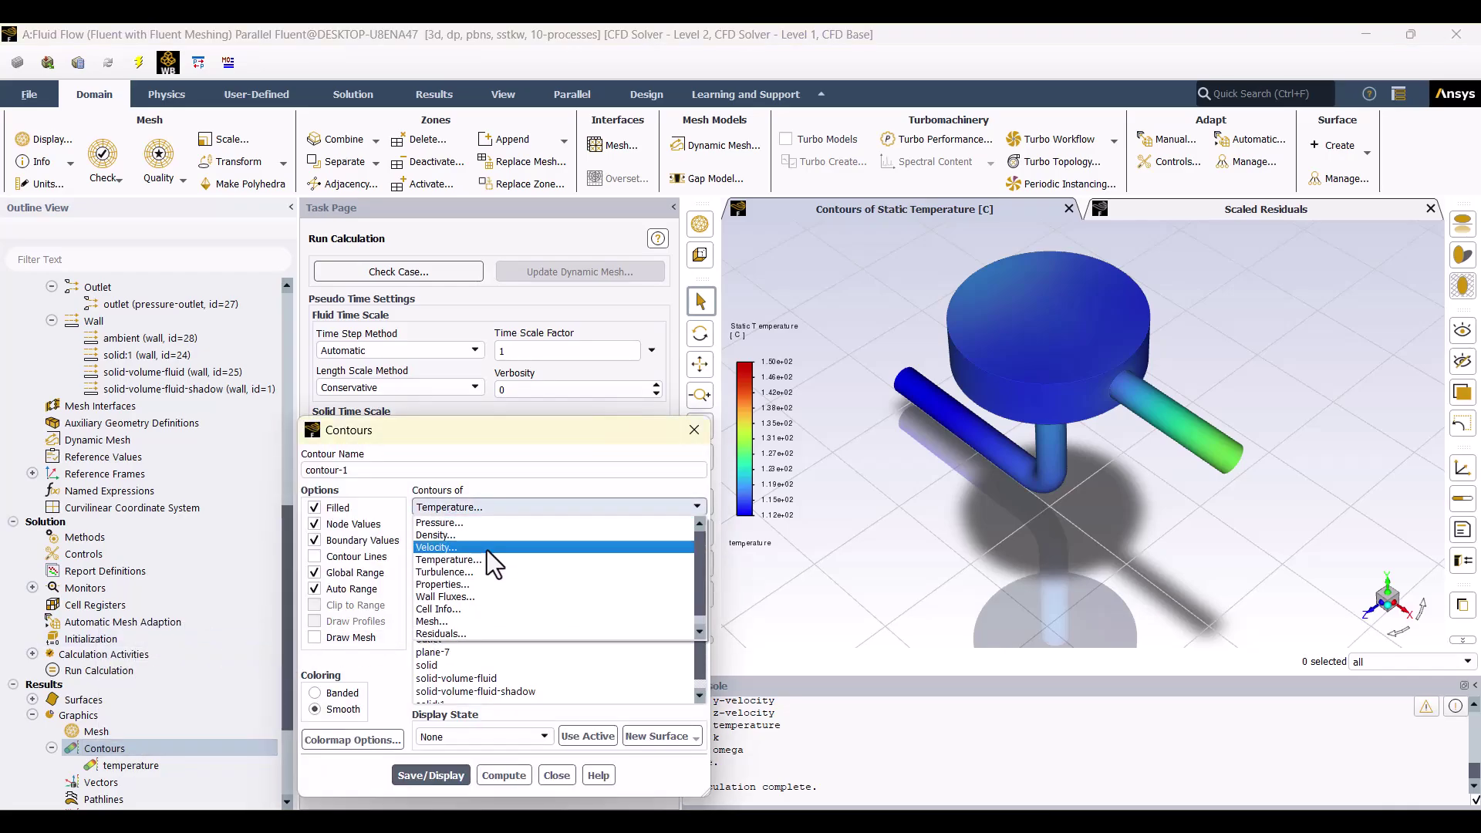
{"action": "left_click", "coordinate": [487, 548]}
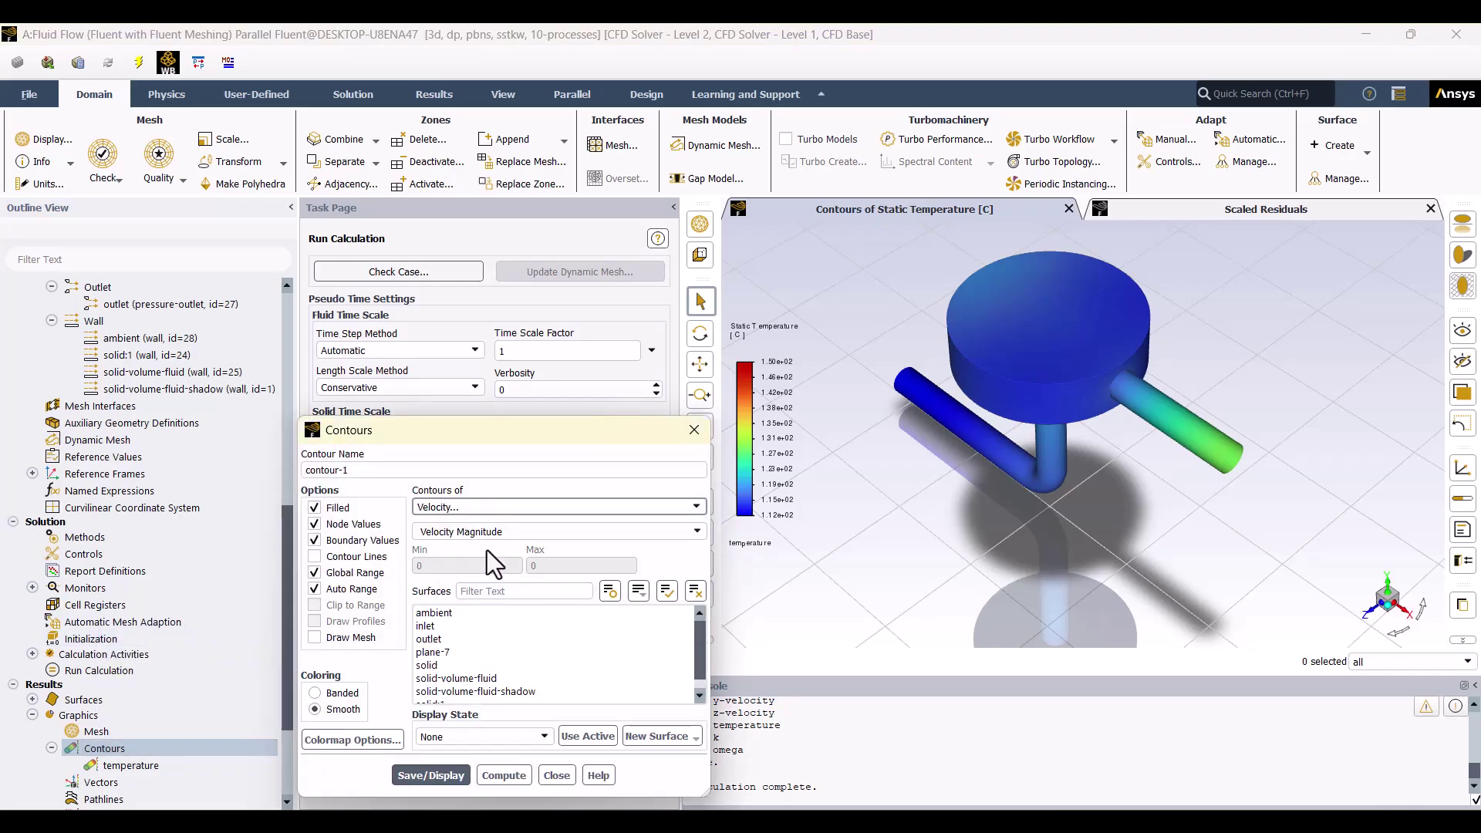
{"action": "left_click", "coordinate": [439, 651]}
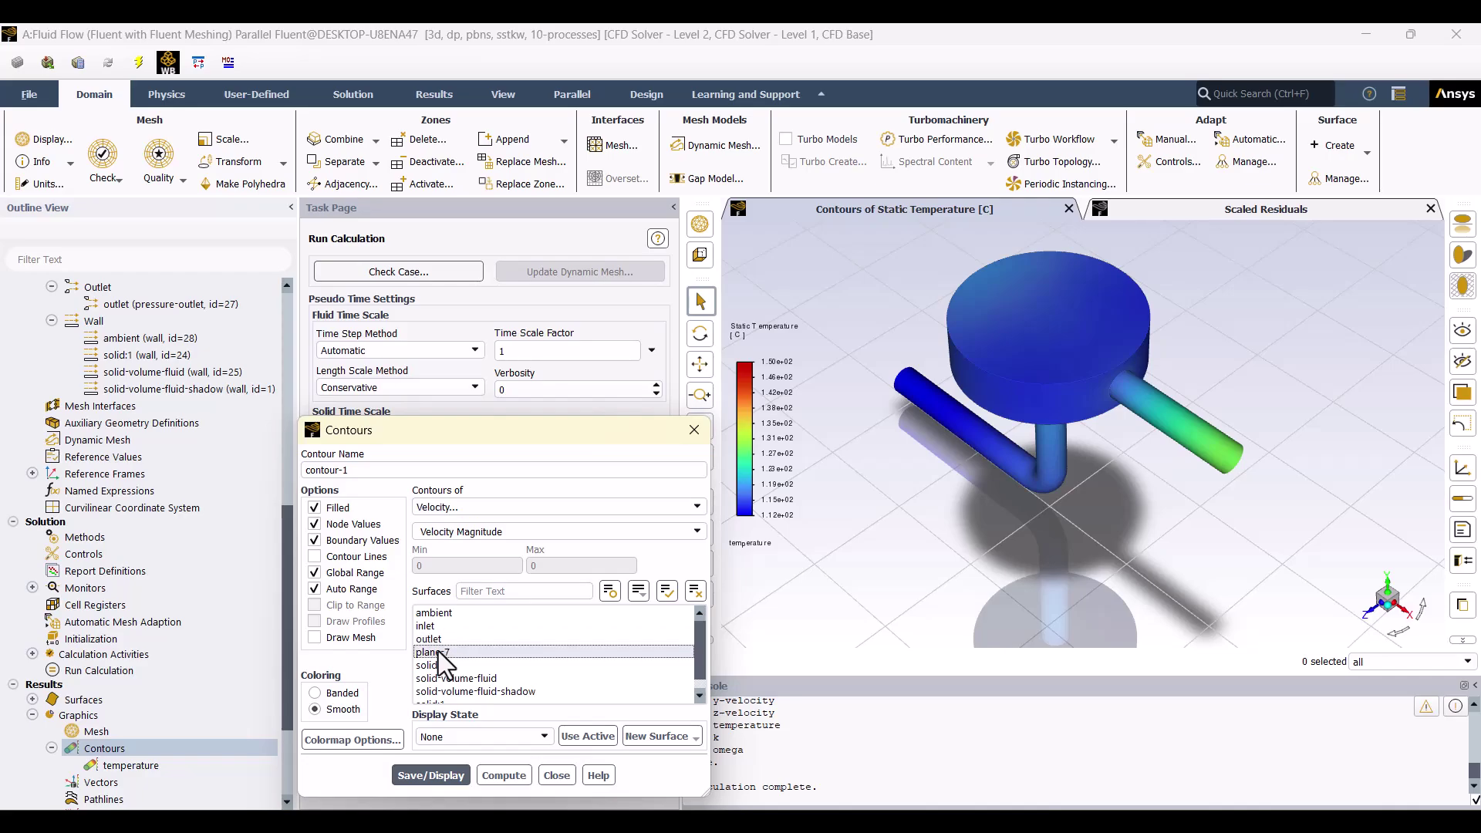
{"action": "left_click", "coordinate": [436, 775]}
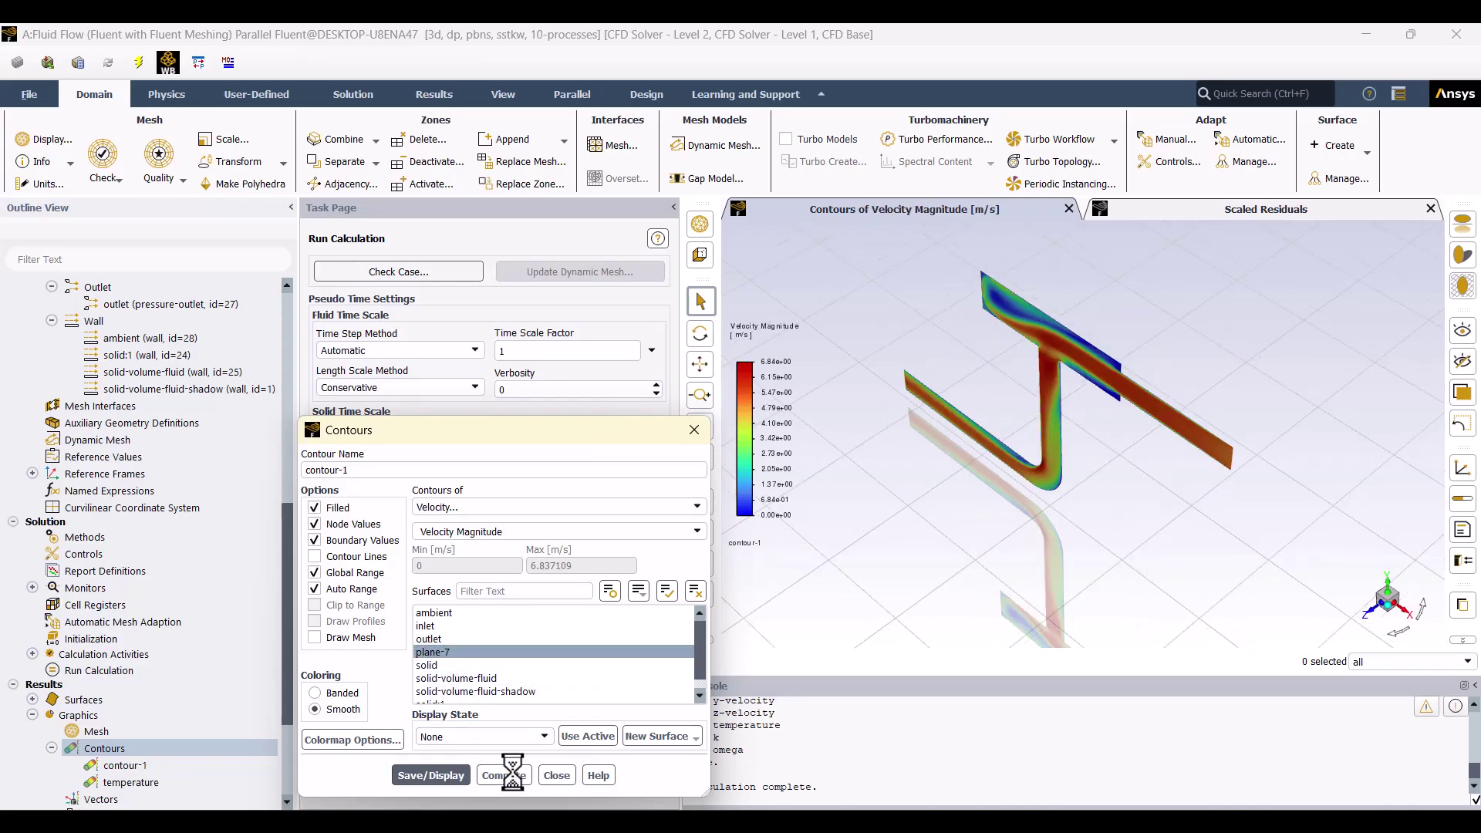
{"action": "left_click", "coordinate": [558, 775]}
{"action": "left_click_drag", "start_coordinate": [984, 548], "coordinate": [1389, 613]}
{"action": "left_click", "coordinate": [1389, 606]}
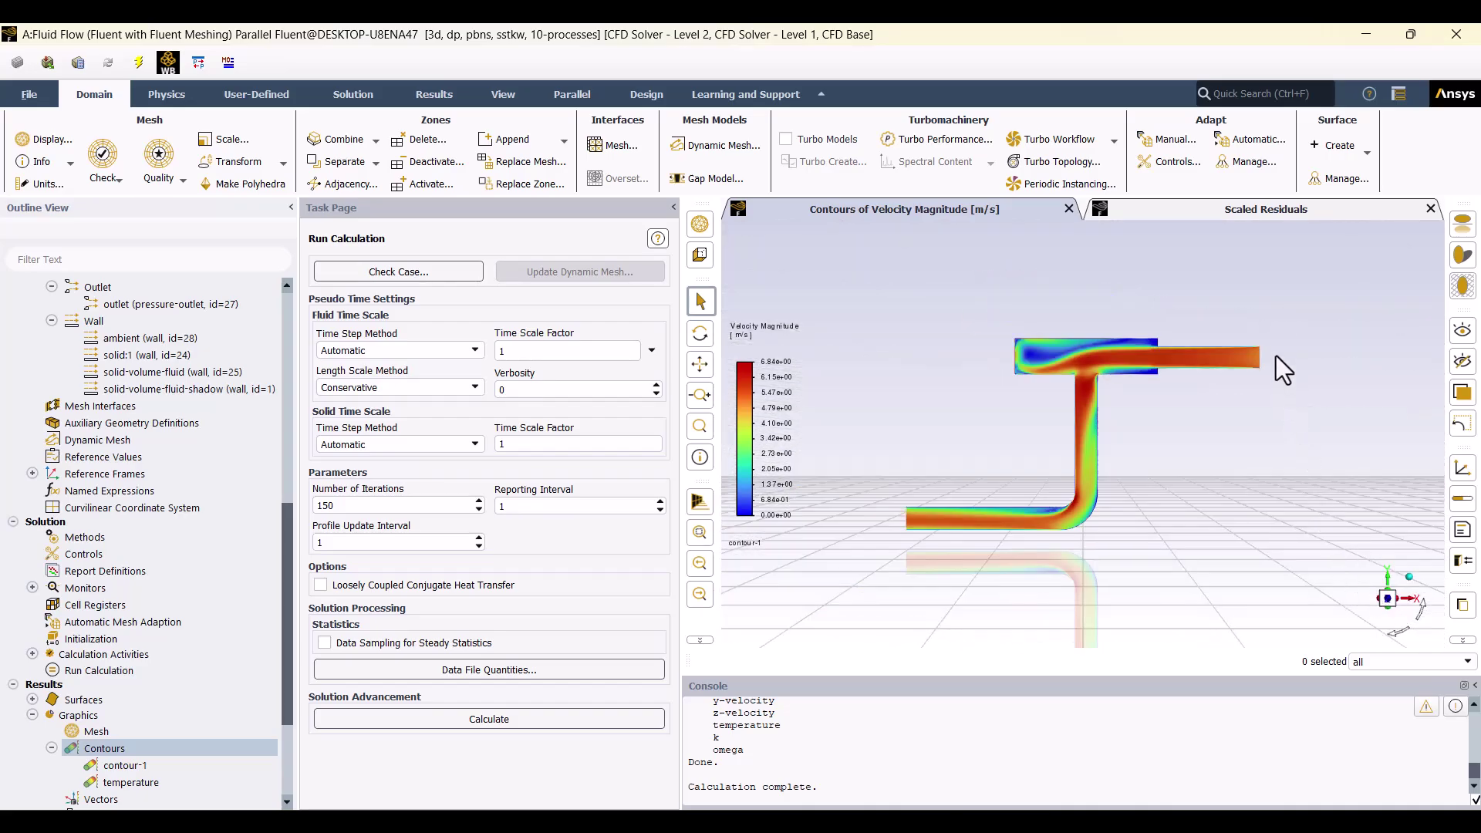
{"action": "scroll", "coordinate": [1273, 350], "scroll_direction": "up", "scroll_amount": 3}
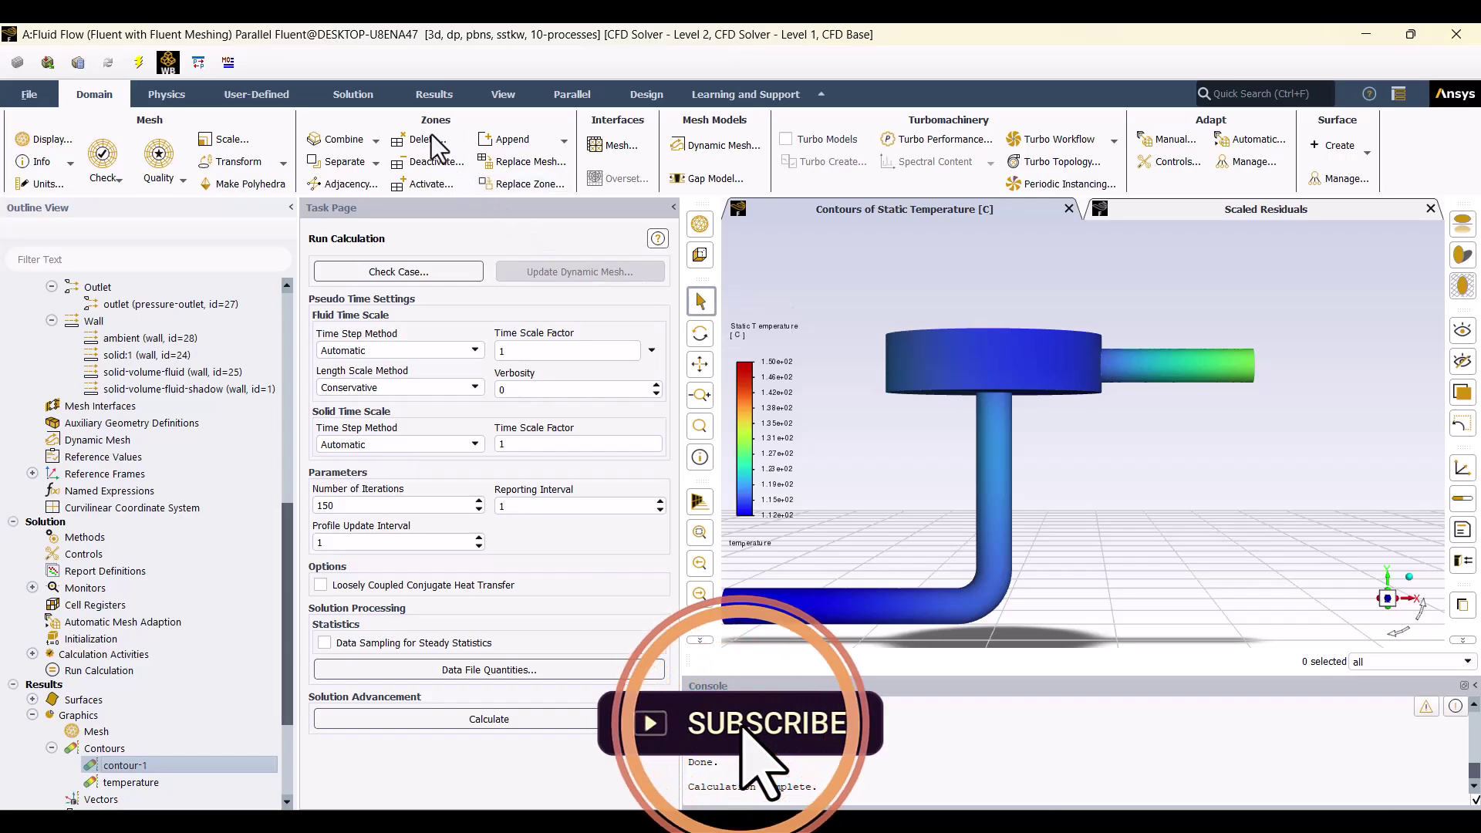
Compute a flux report of the total heat transfer rate at the inlet boundary.
{"action": "left_click", "coordinate": [423, 93]}
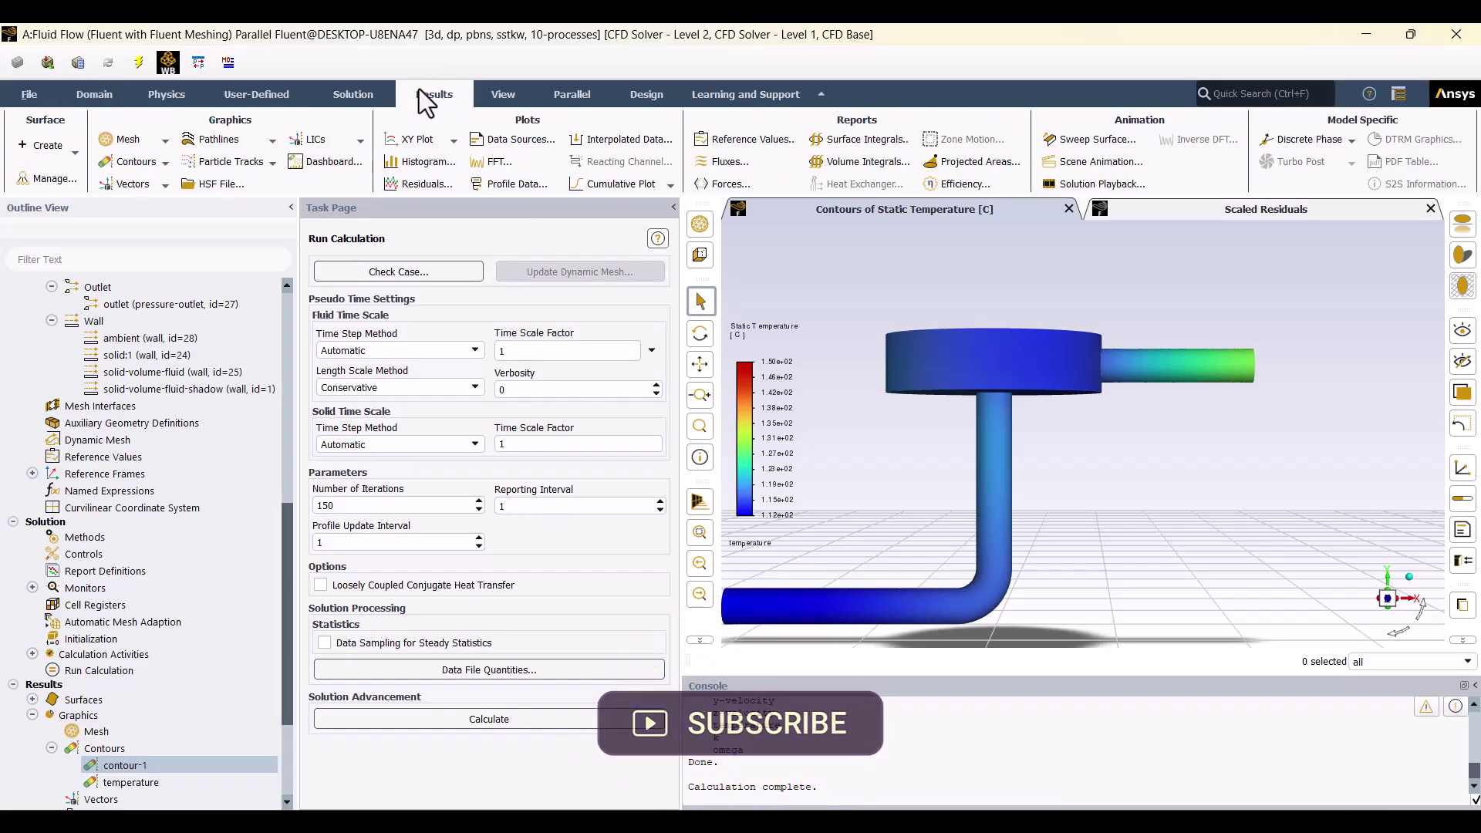
{"action": "left_click", "coordinate": [731, 162]}
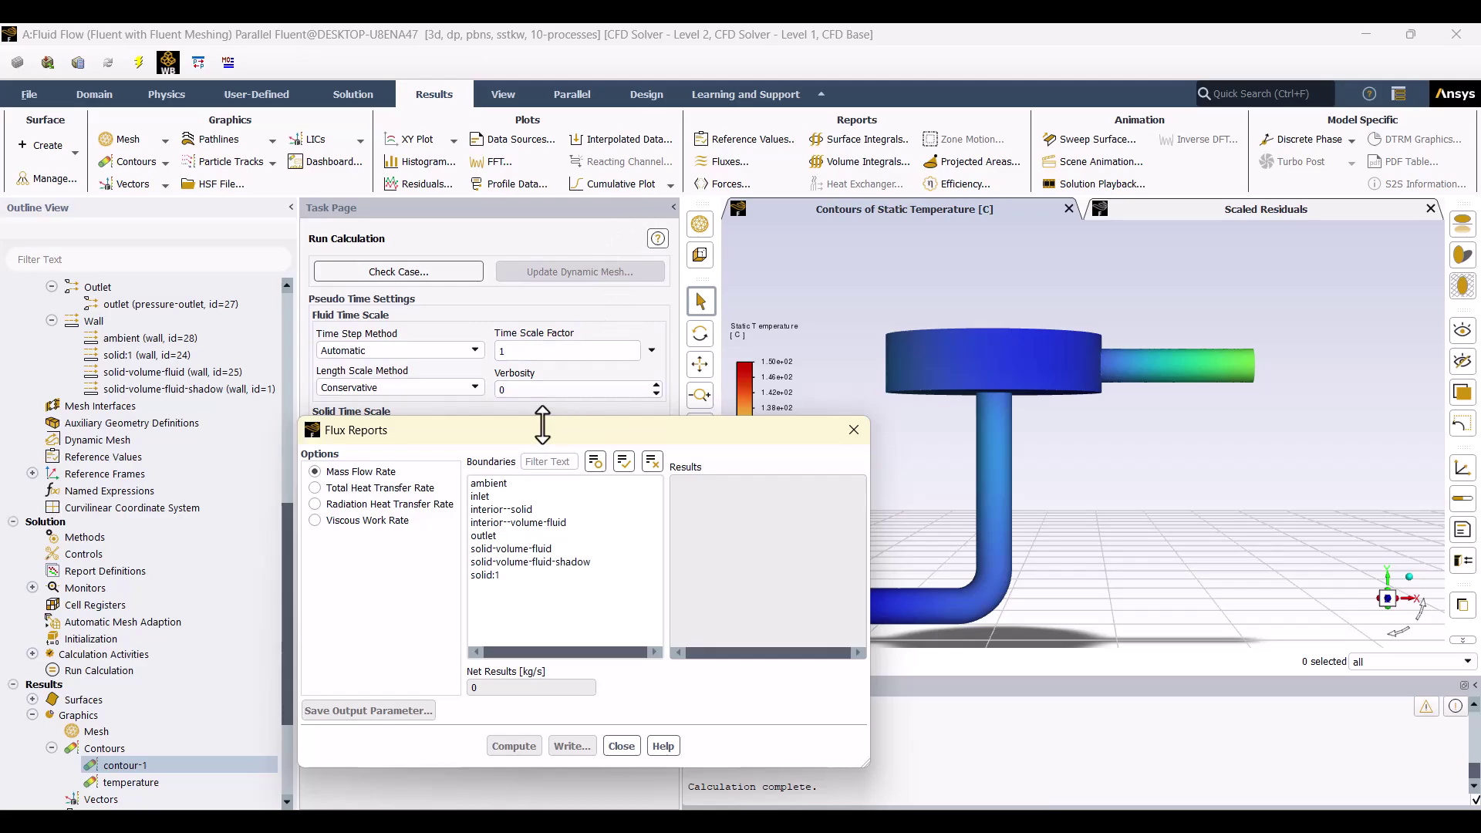
{"action": "left_click", "coordinate": [321, 491]}
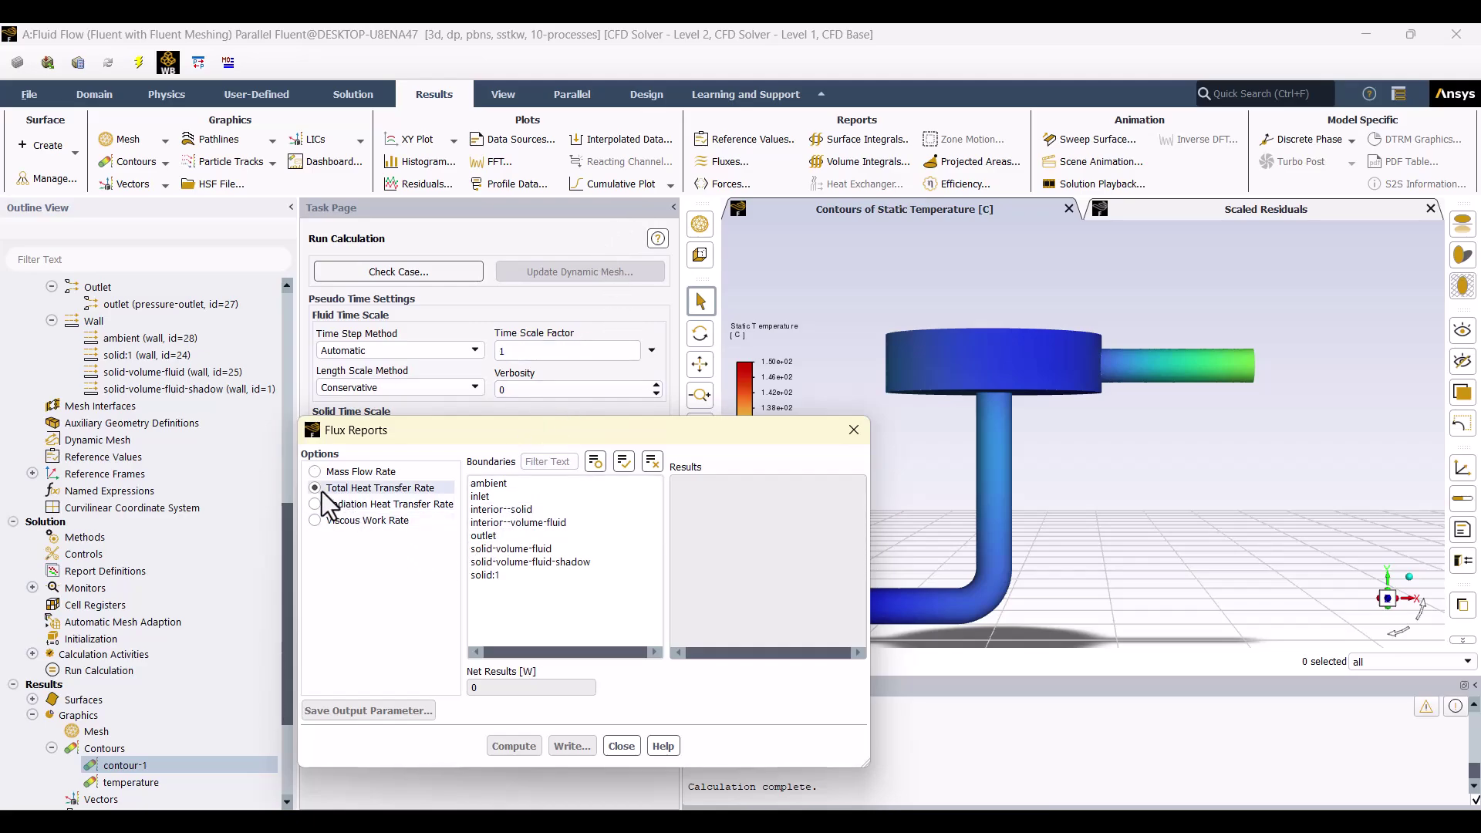
{"action": "left_click", "coordinate": [497, 496]}
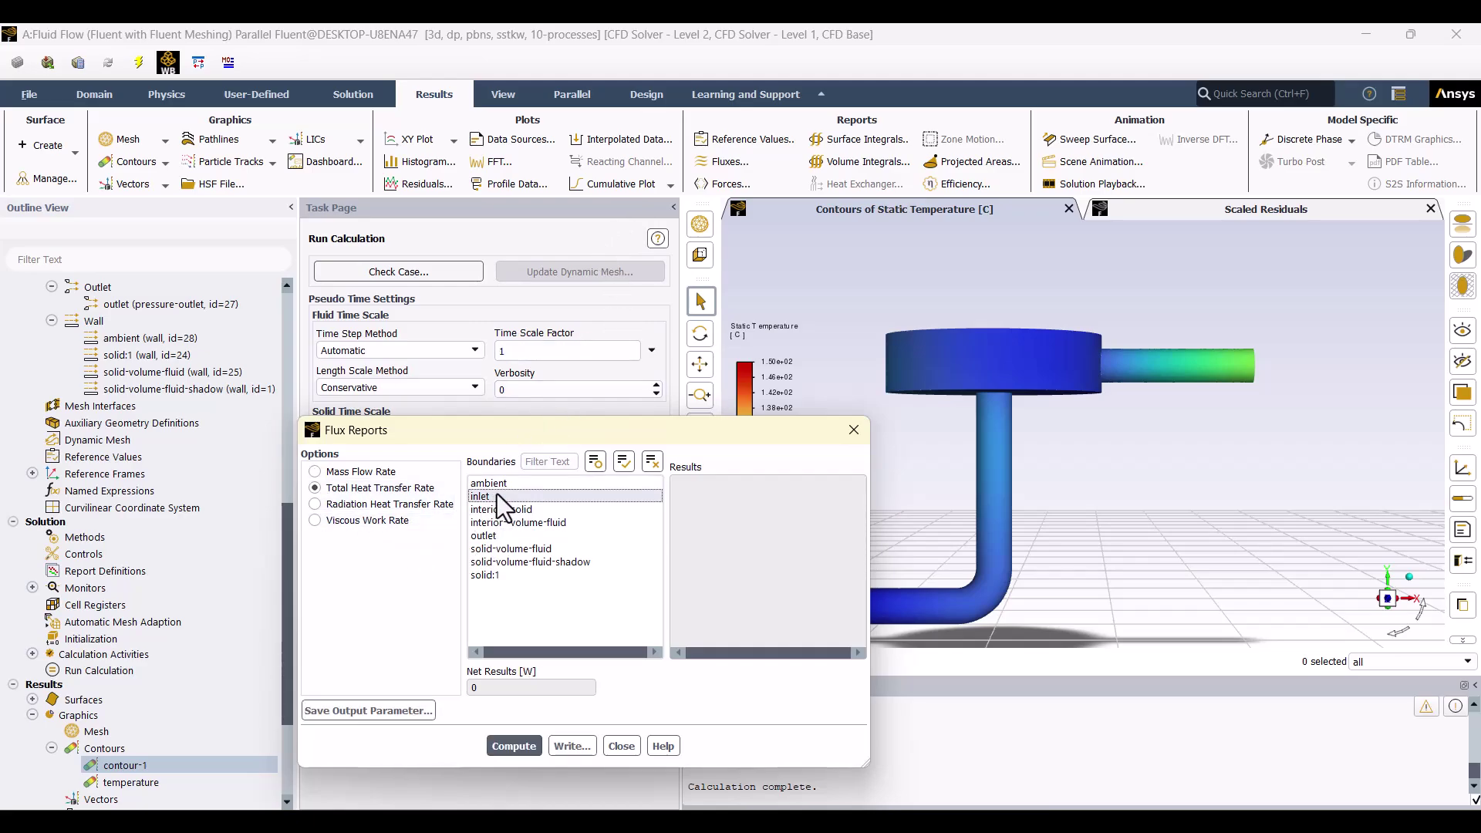
{"action": "left_click", "coordinate": [514, 746]}
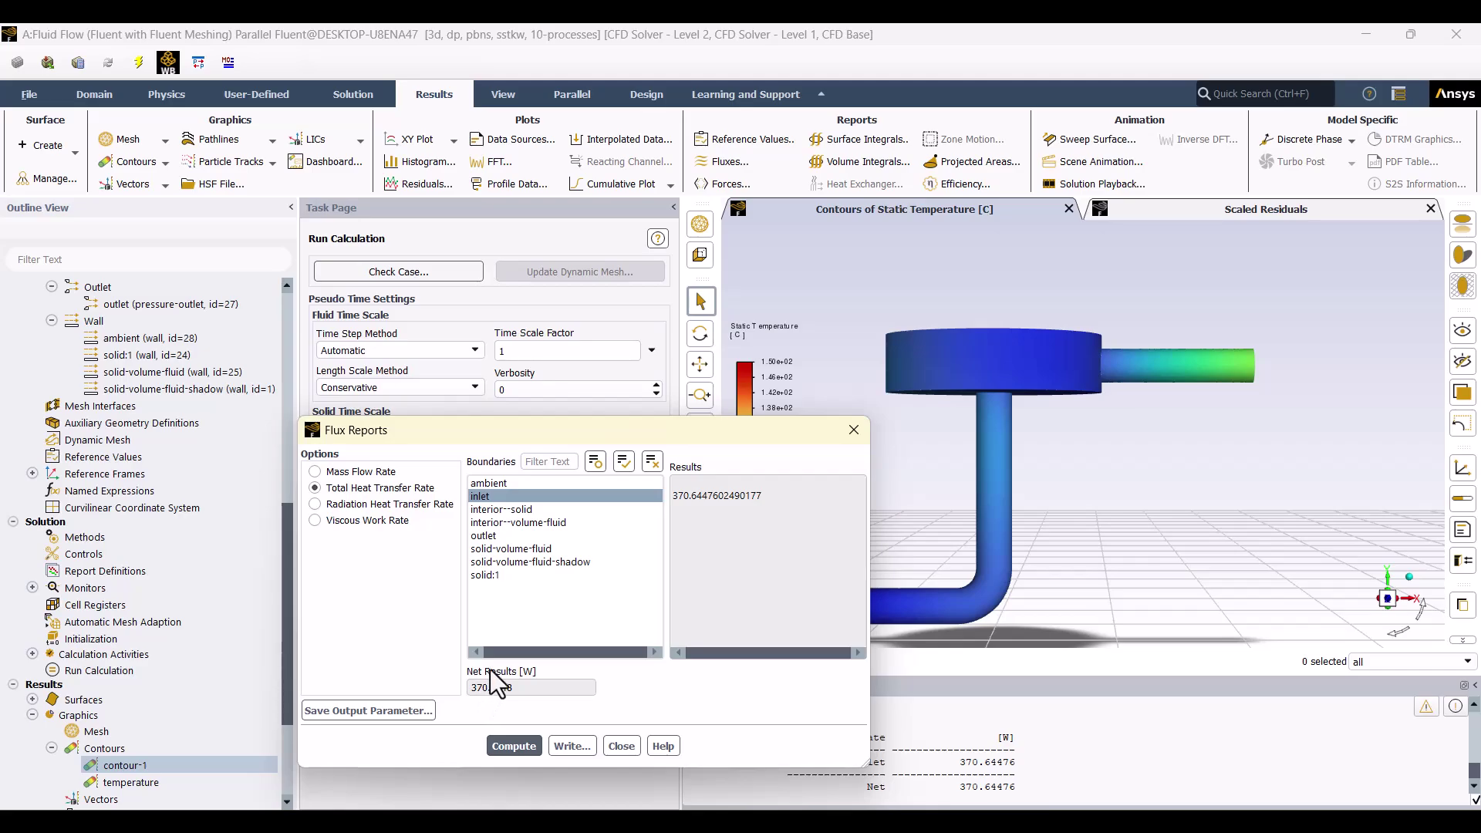
Add the outlet and ambient boundaries to the heat transfer report, recomputing after each, and close the report.
{"action": "left_click", "coordinate": [484, 535]}
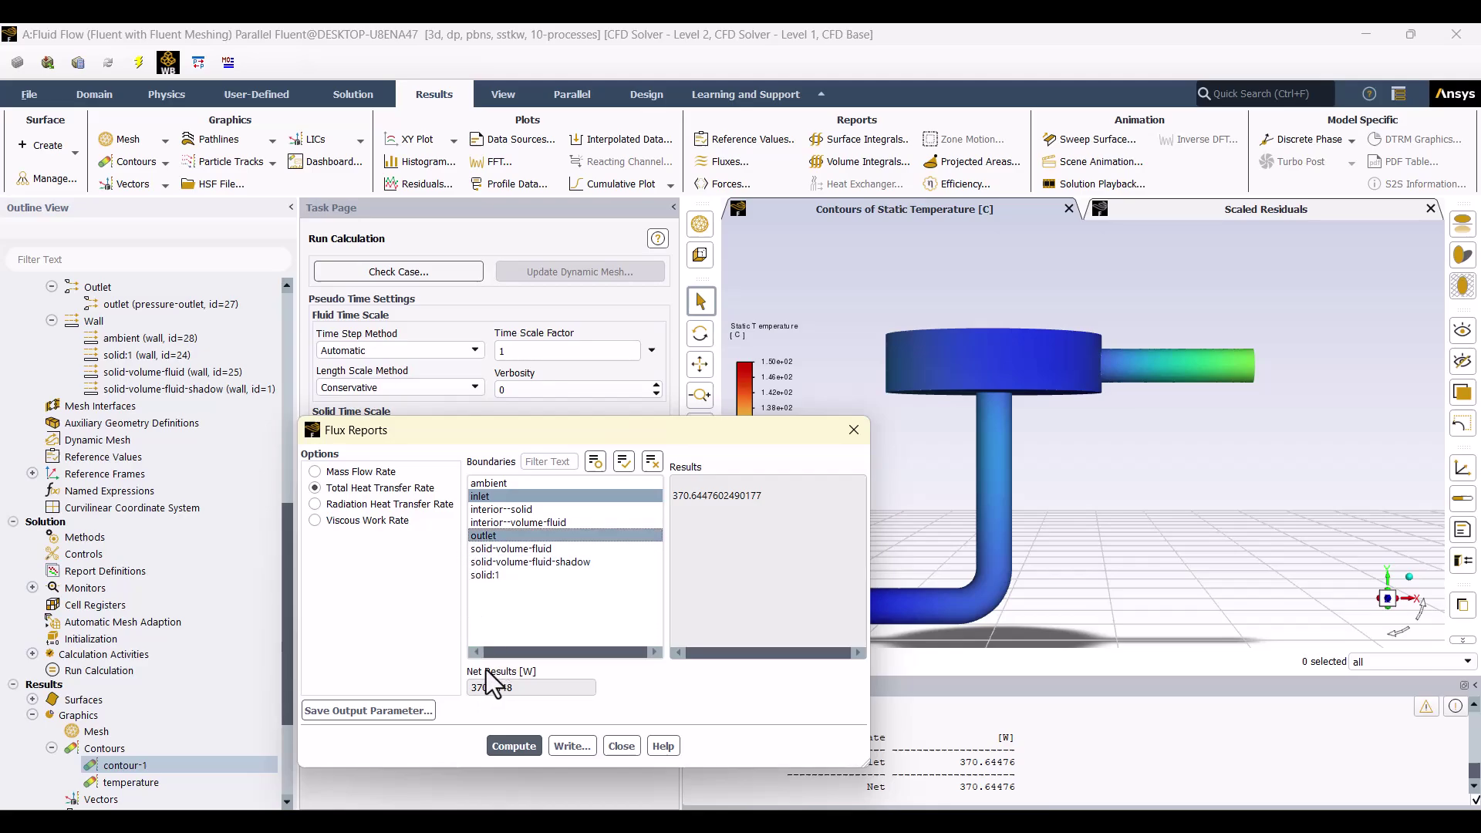
{"action": "left_click", "coordinate": [511, 741]}
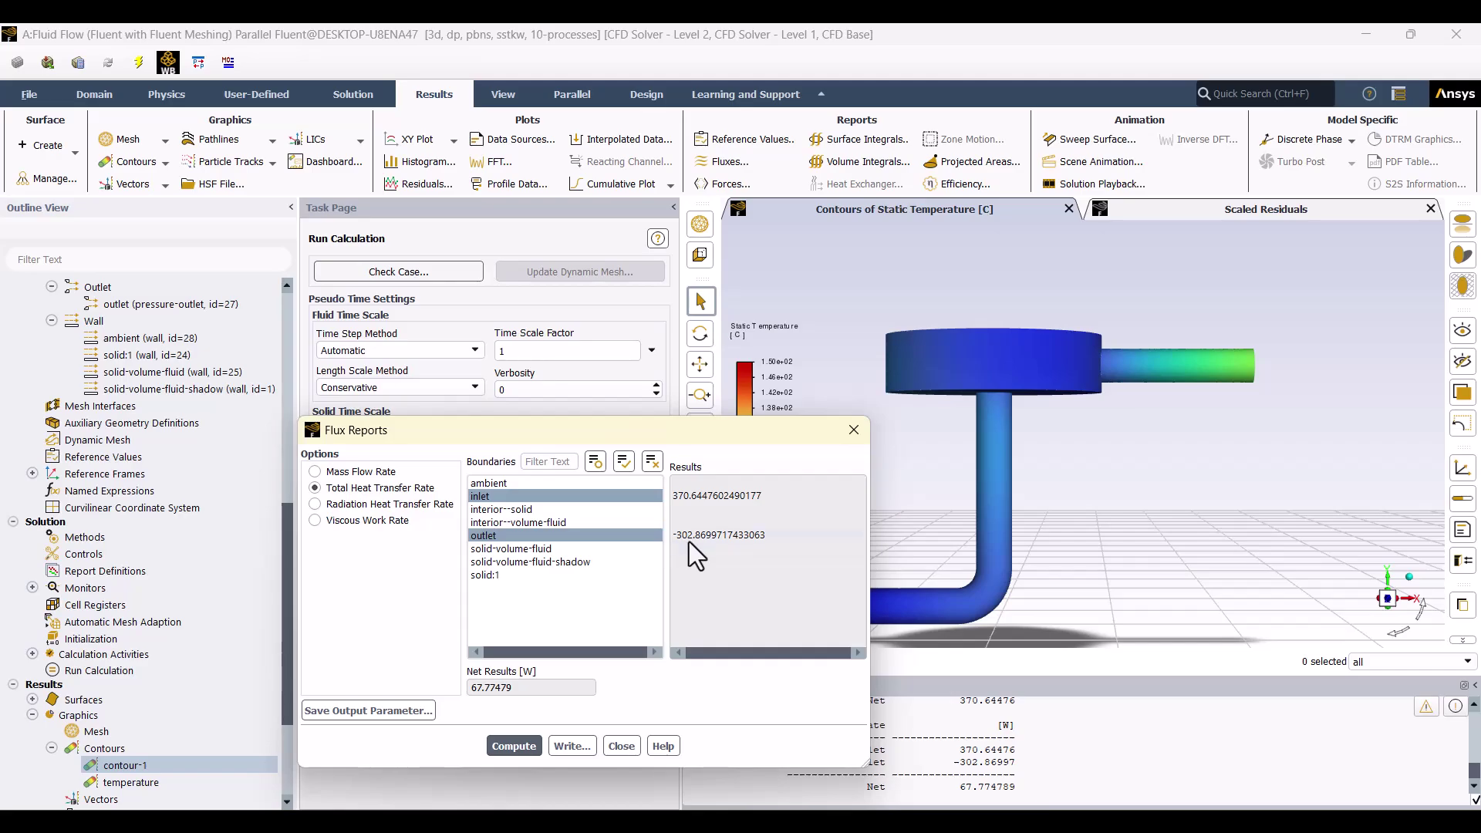
{"action": "left_click", "coordinate": [488, 484]}
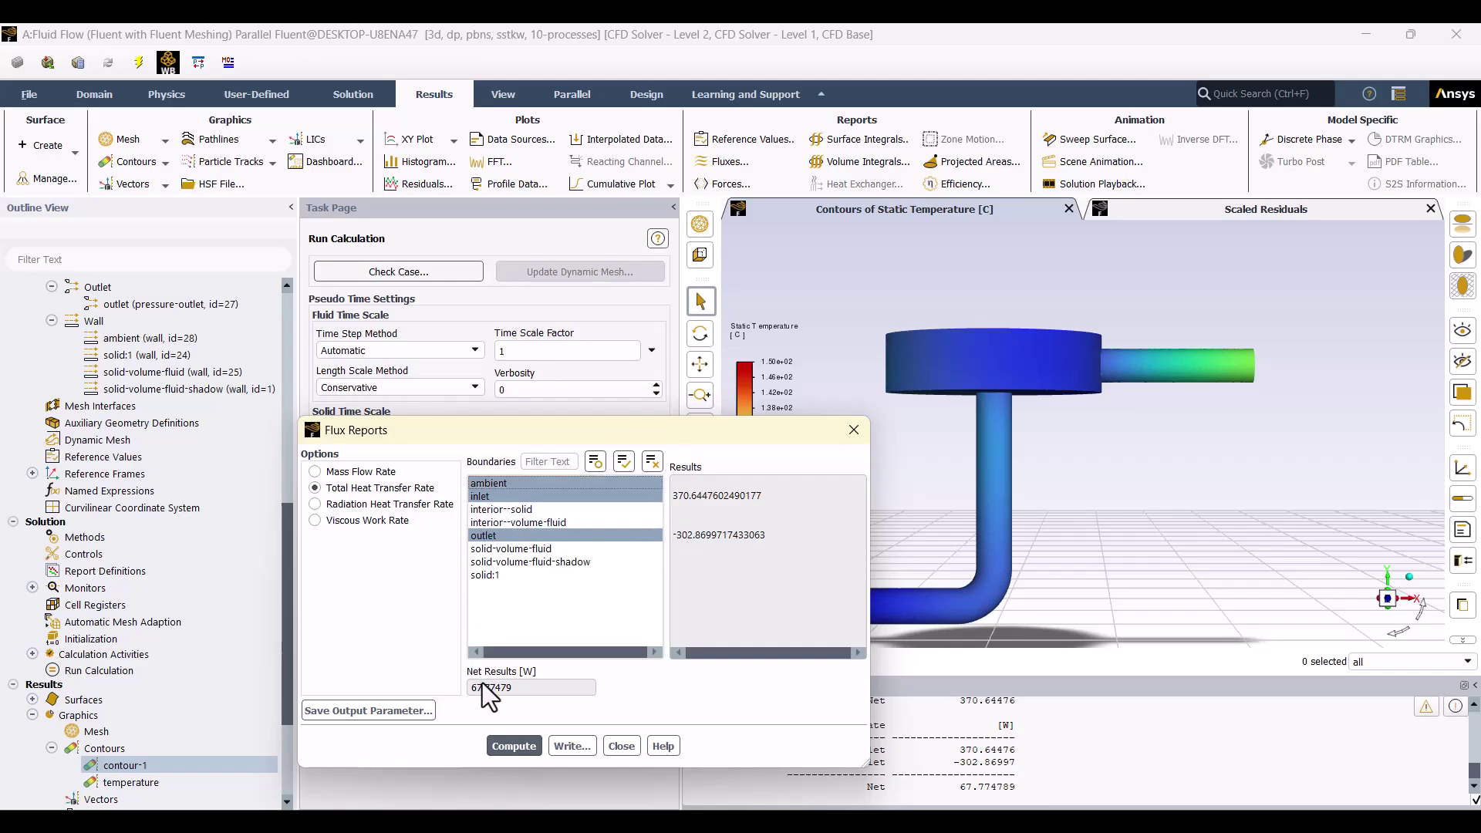
{"action": "left_click", "coordinate": [511, 746]}
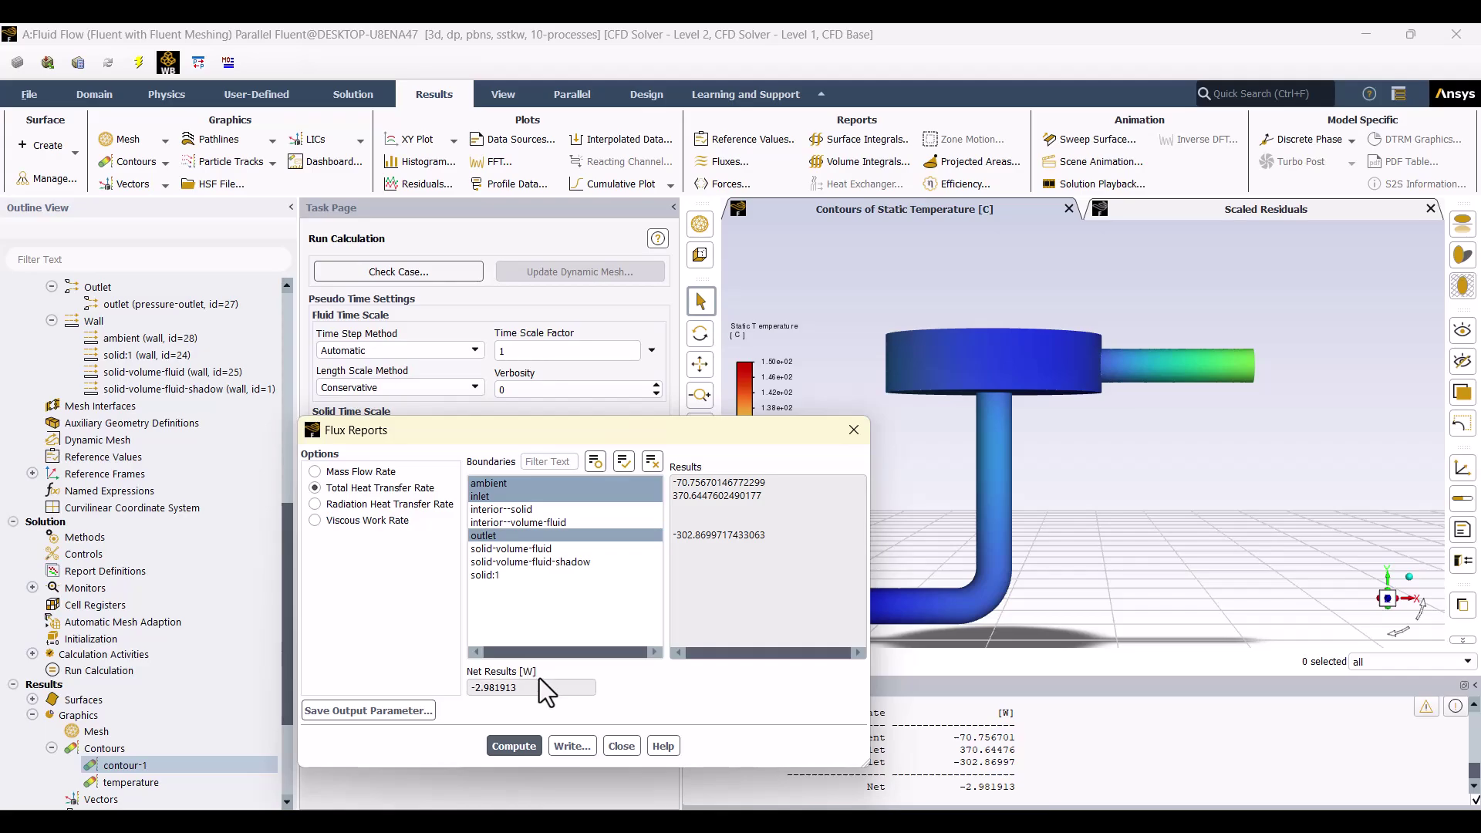
{"action": "left_click", "coordinate": [622, 753]}
Run the calculation again with 150 iterations, accepting the settings changes, and display the scaled residuals plot.
{"action": "left_click", "coordinate": [136, 678]}
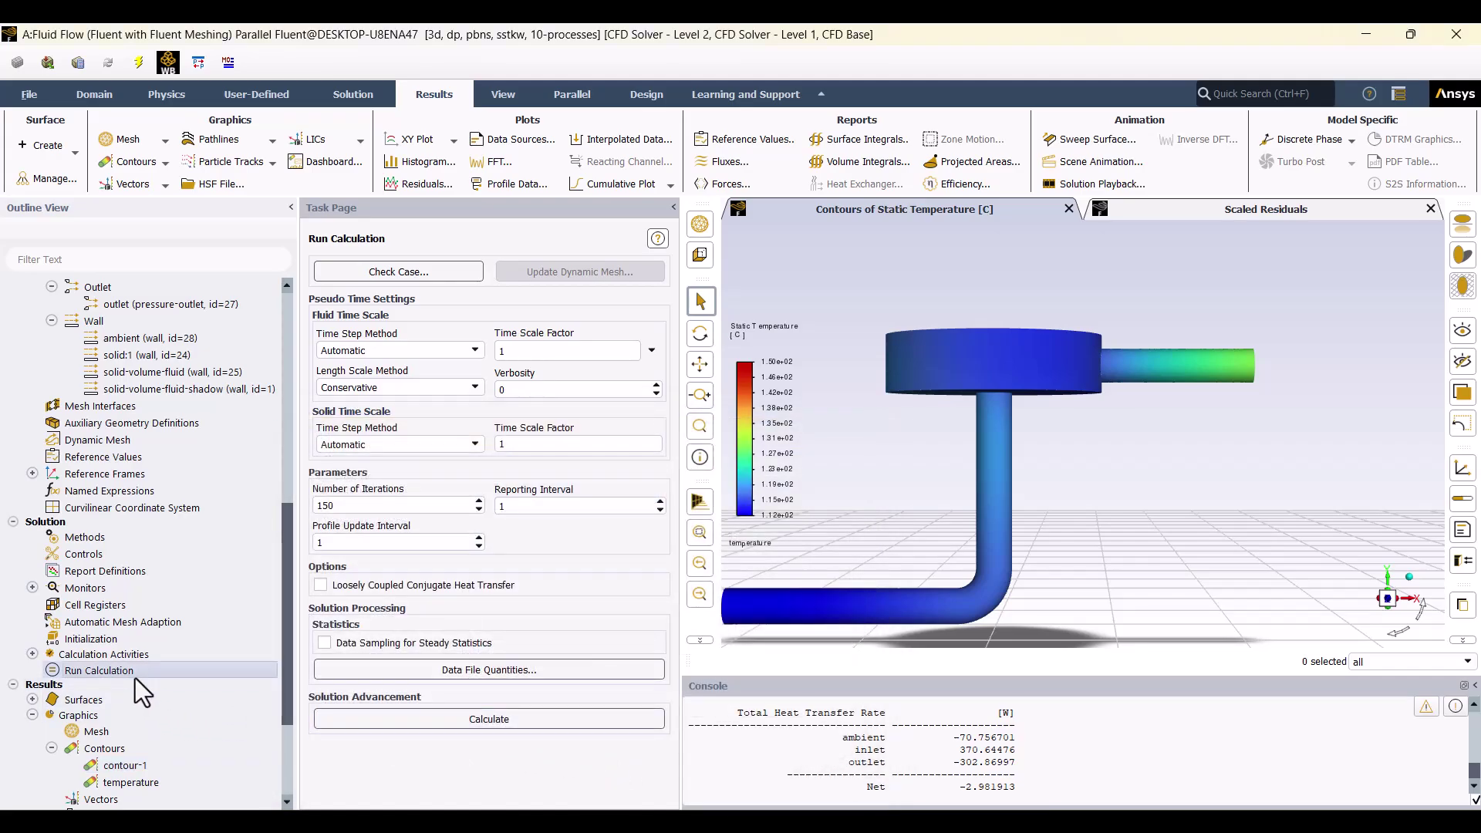
{"action": "left_click", "coordinate": [427, 720]}
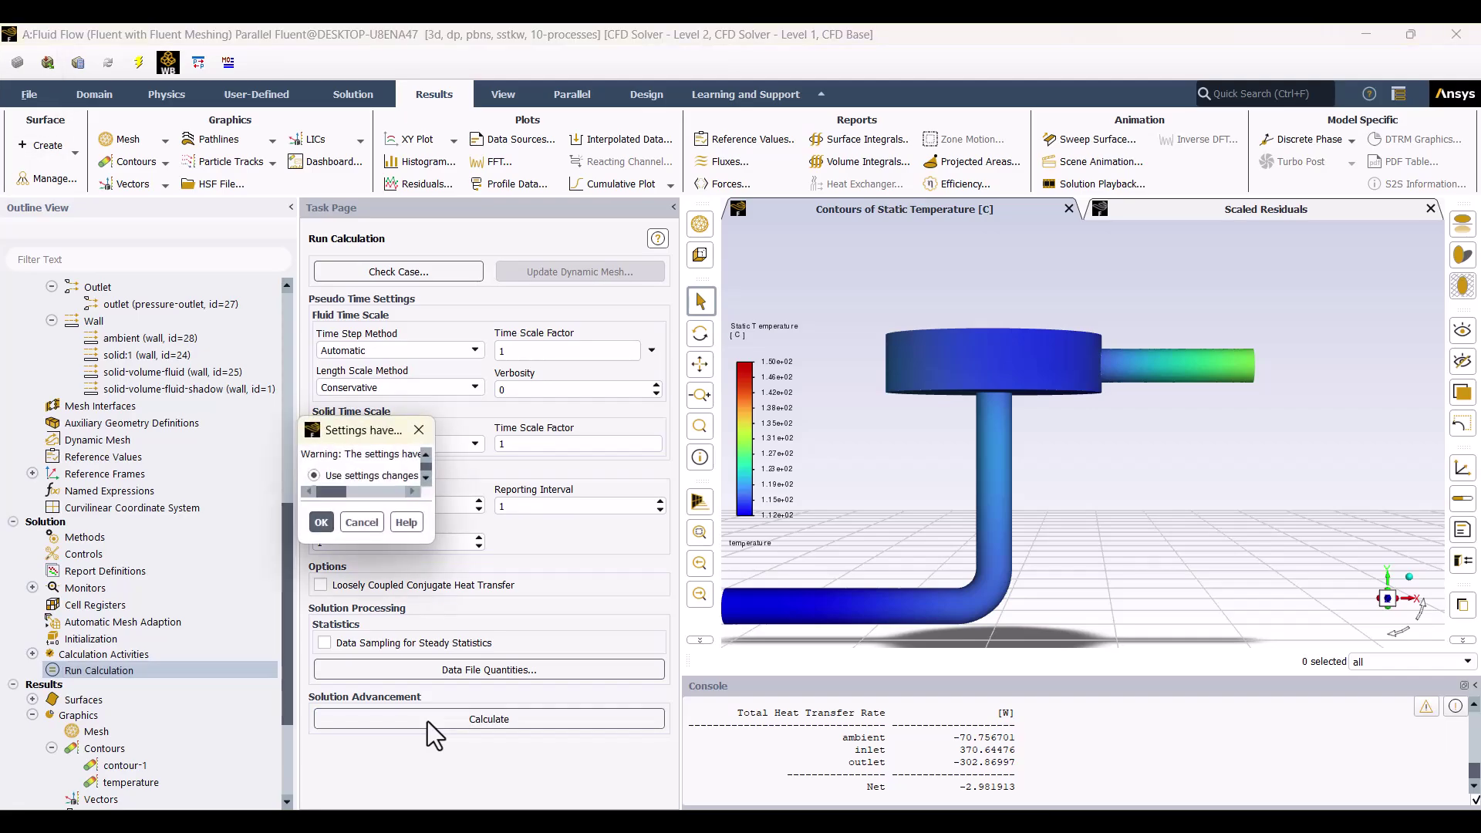
{"action": "left_click", "coordinate": [423, 527]}
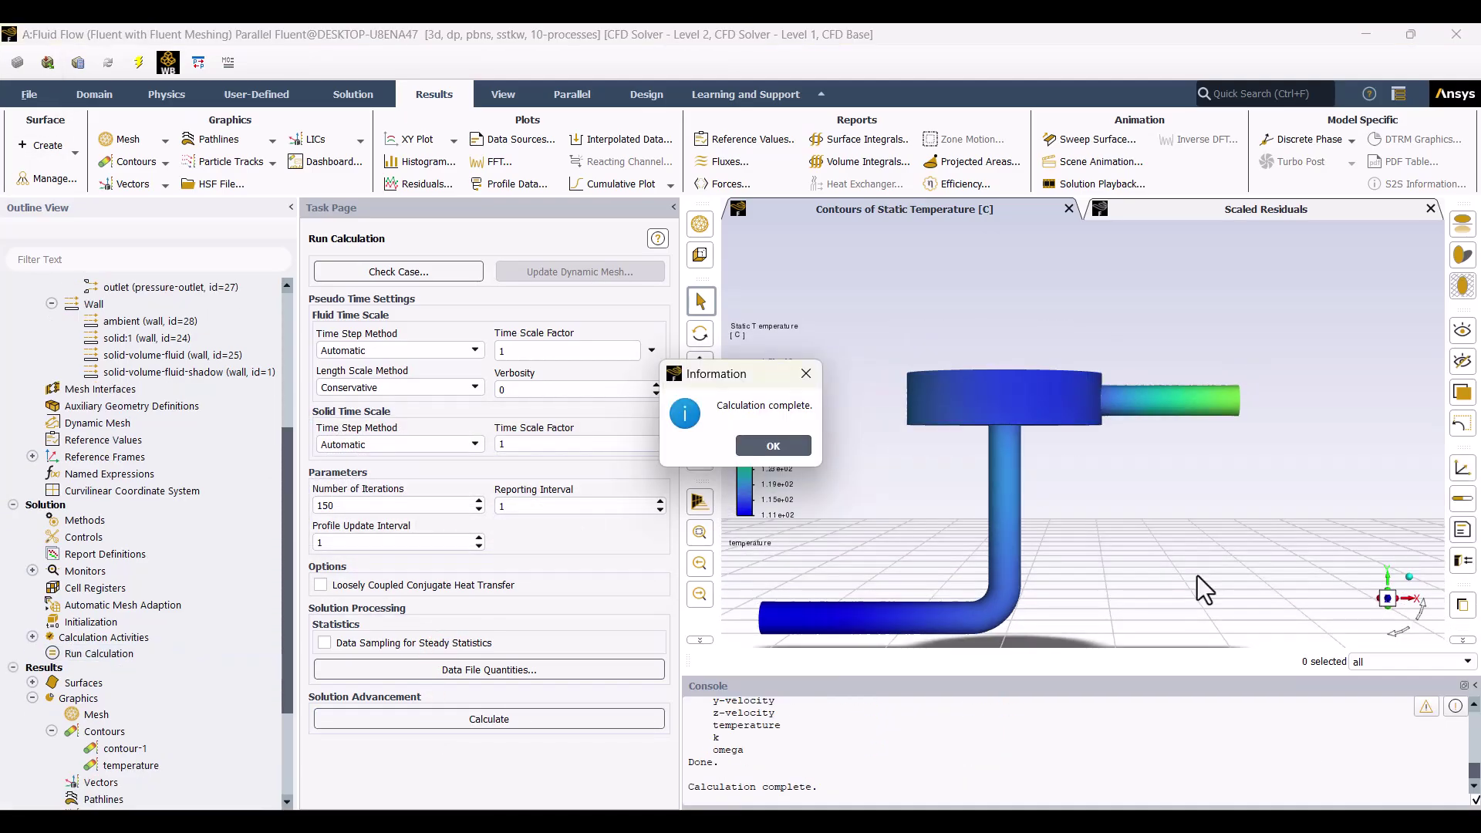
{"action": "left_click", "coordinate": [799, 450]}
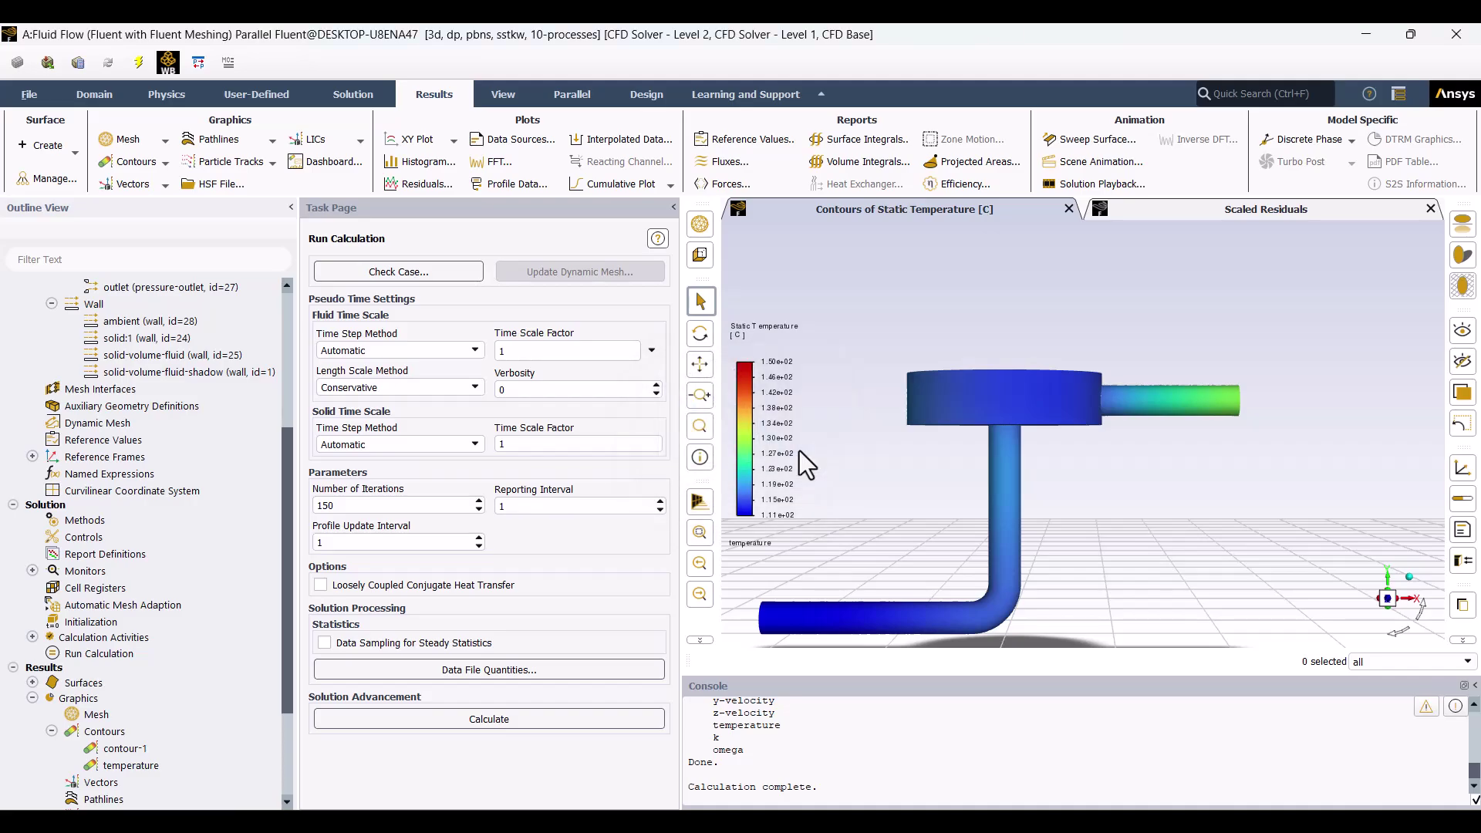
{"action": "left_click", "coordinate": [1219, 209]}
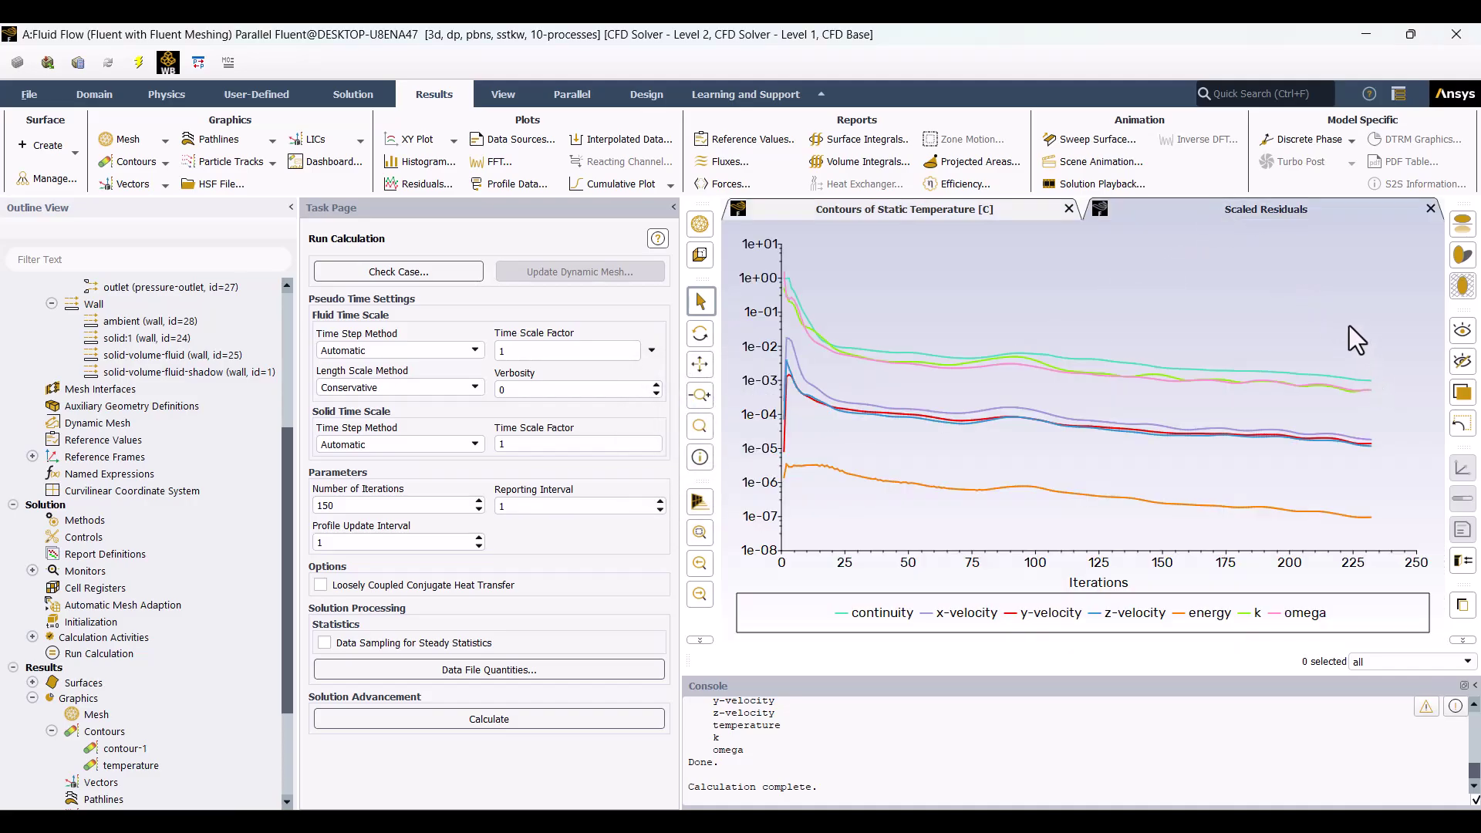
Compute the total heat transfer rate for the inlet, ambient and outlet boundaries in a new flux report and close it.
{"action": "left_click", "coordinate": [701, 167]}
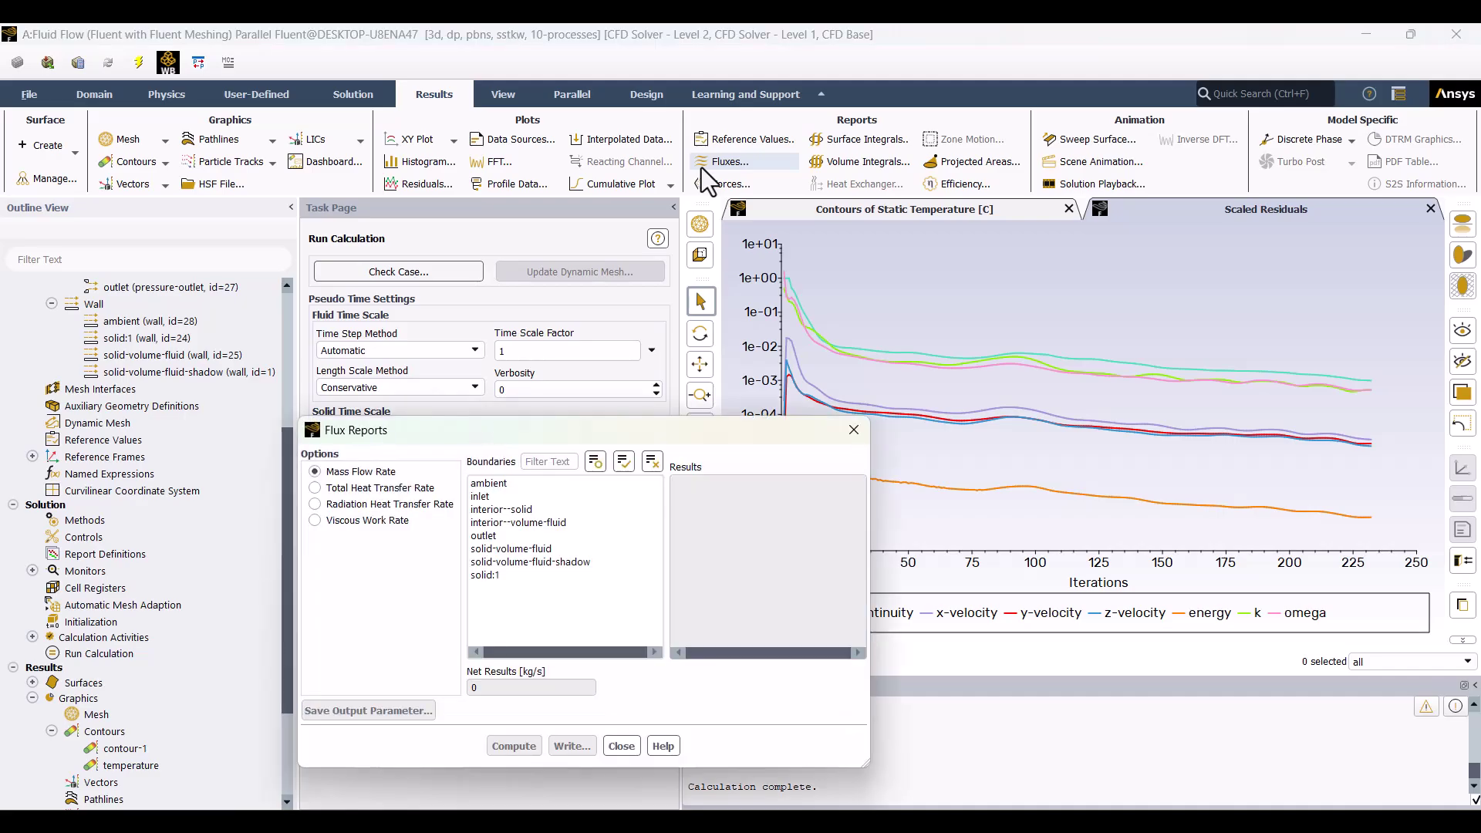
{"action": "left_click", "coordinate": [351, 488]}
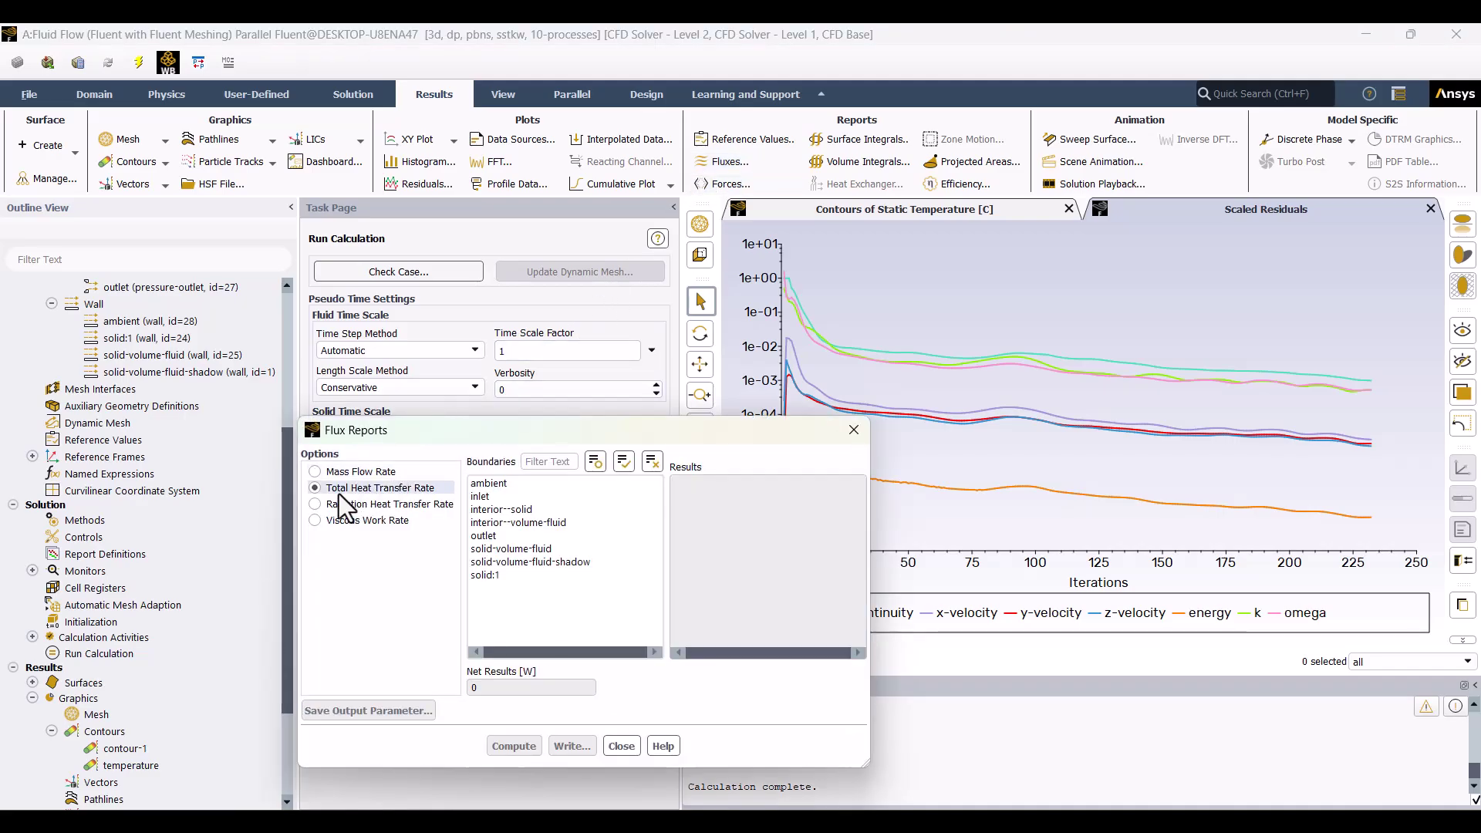
{"action": "left_click", "coordinate": [503, 497]}
{"action": "left_click", "coordinate": [493, 483]}
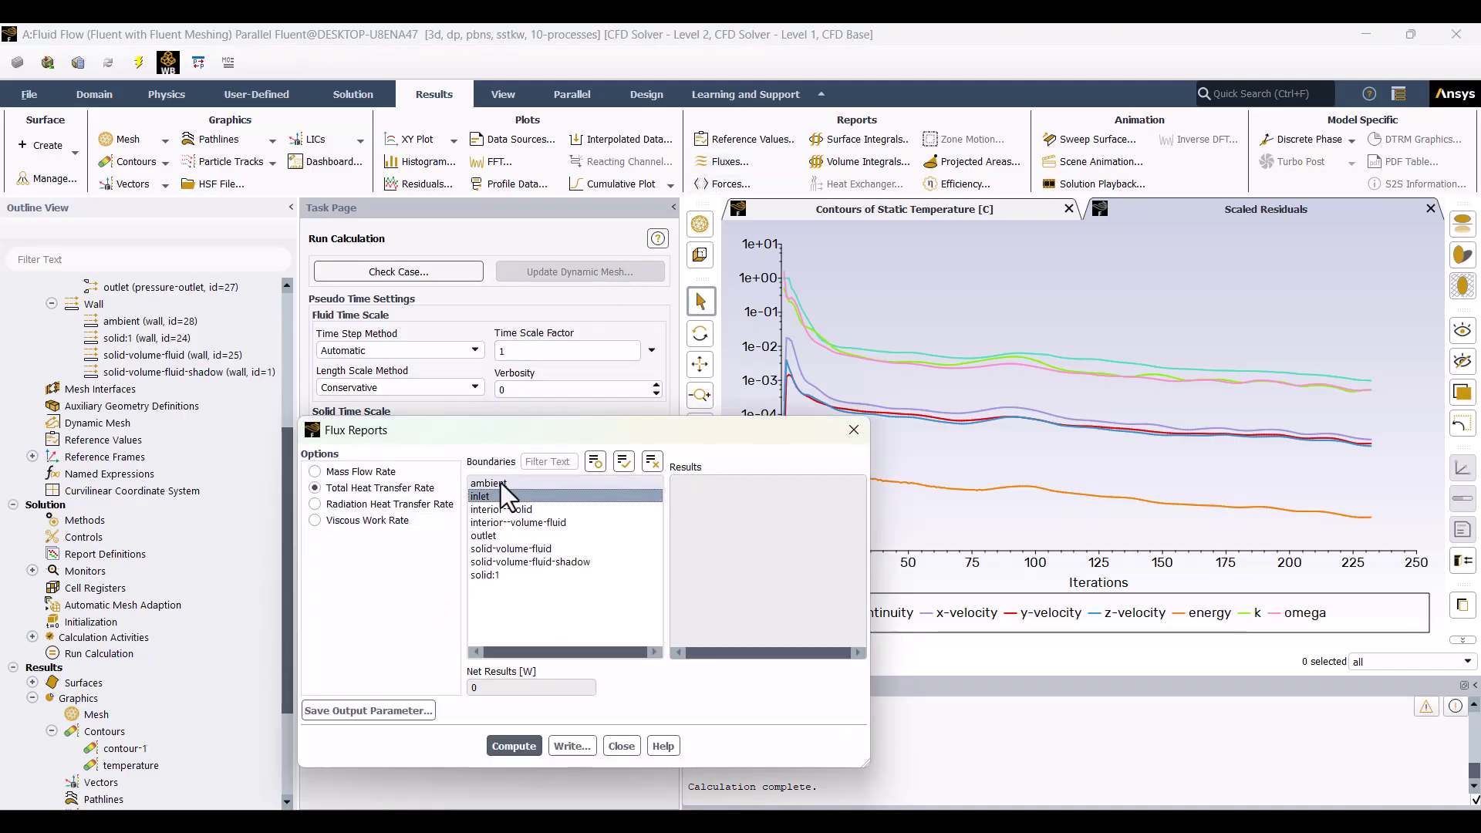
{"action": "left_click", "coordinate": [486, 536]}
{"action": "left_click", "coordinate": [502, 742]}
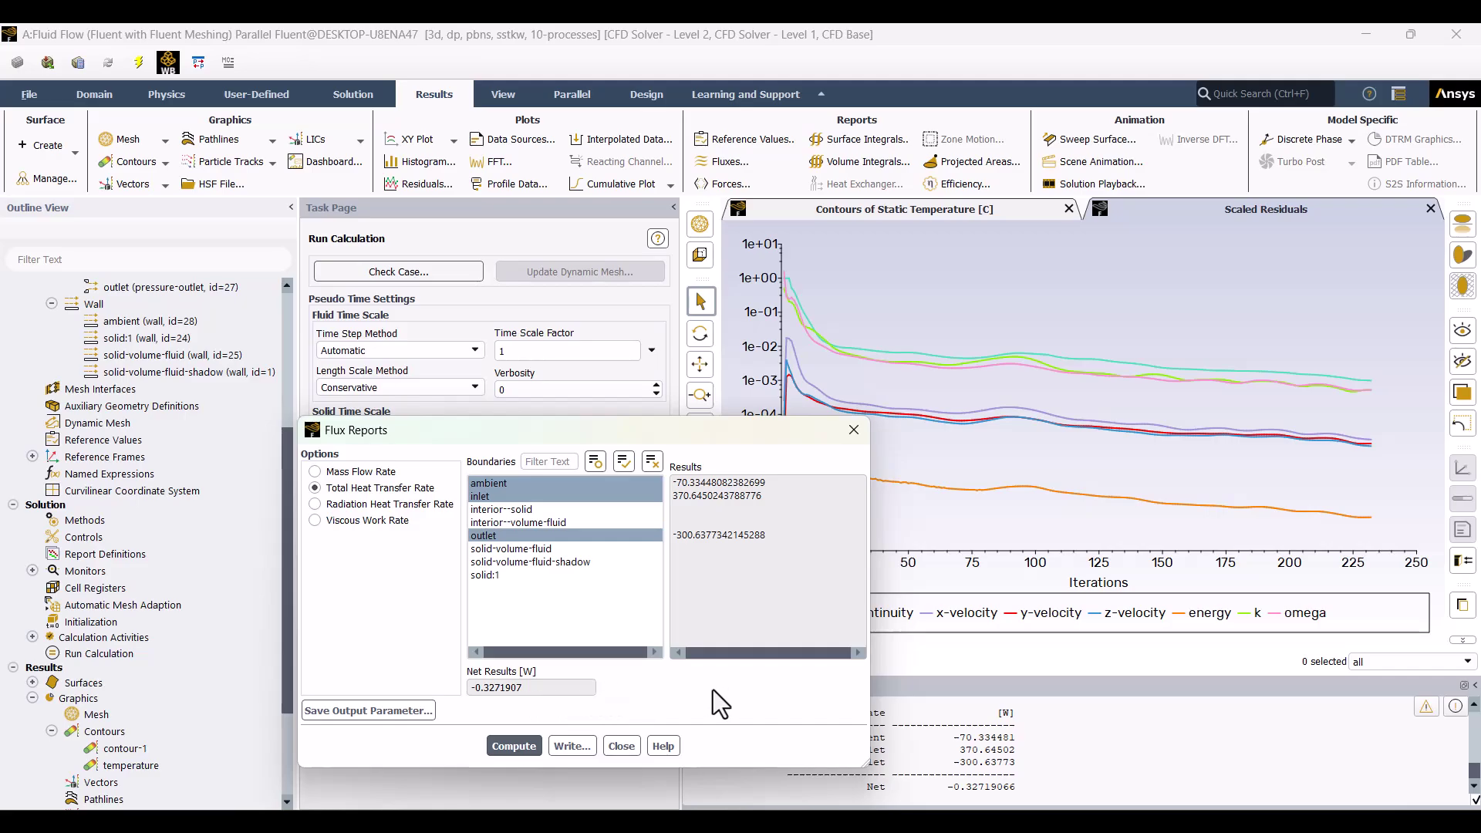
{"action": "left_click", "coordinate": [626, 747]}
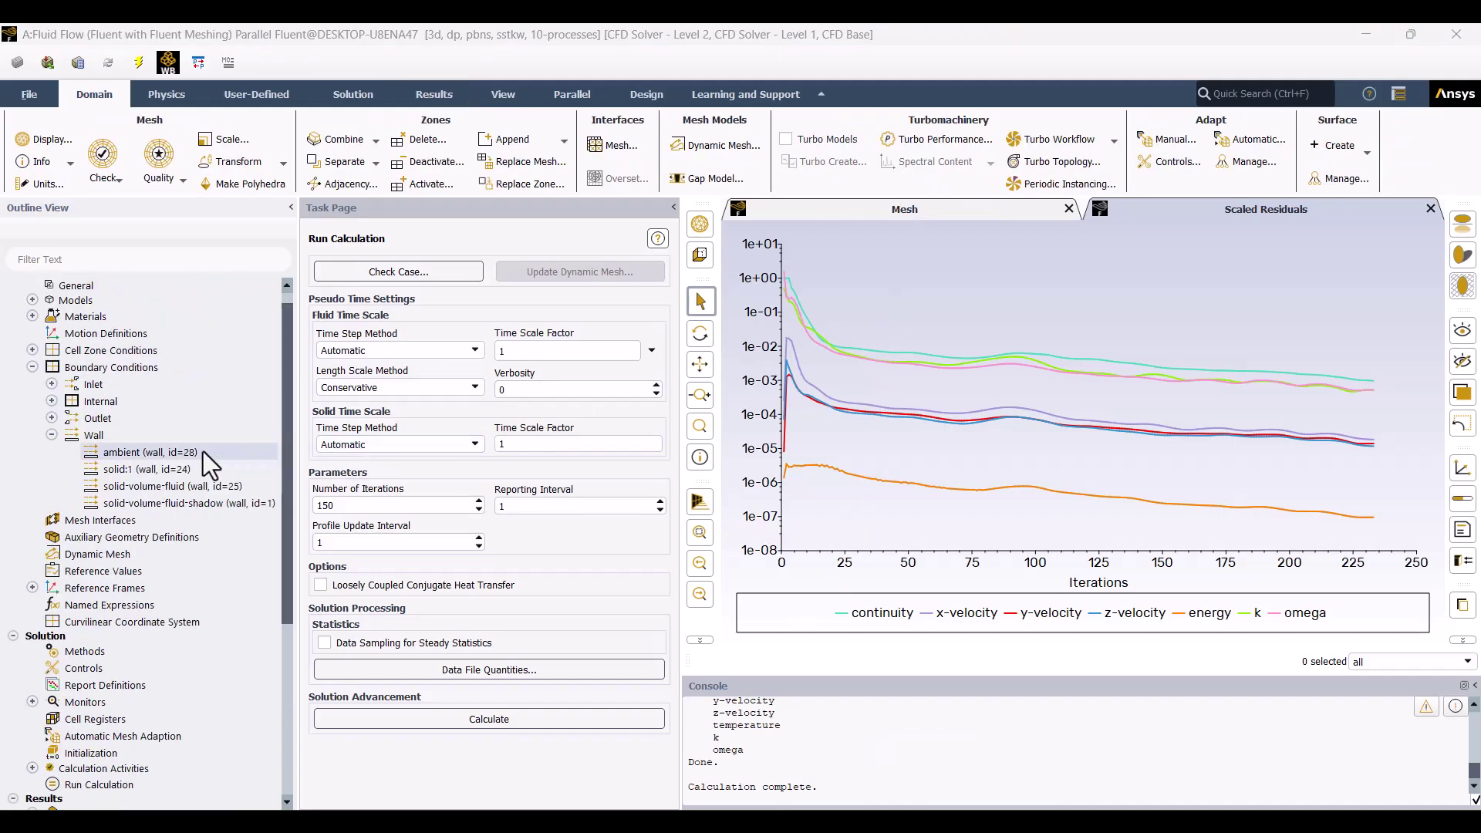
Change the ambient wall's thermal condition to Mixed with an external radiation temperature of 25 °C.
{"action": "right_click", "coordinate": [122, 456]}
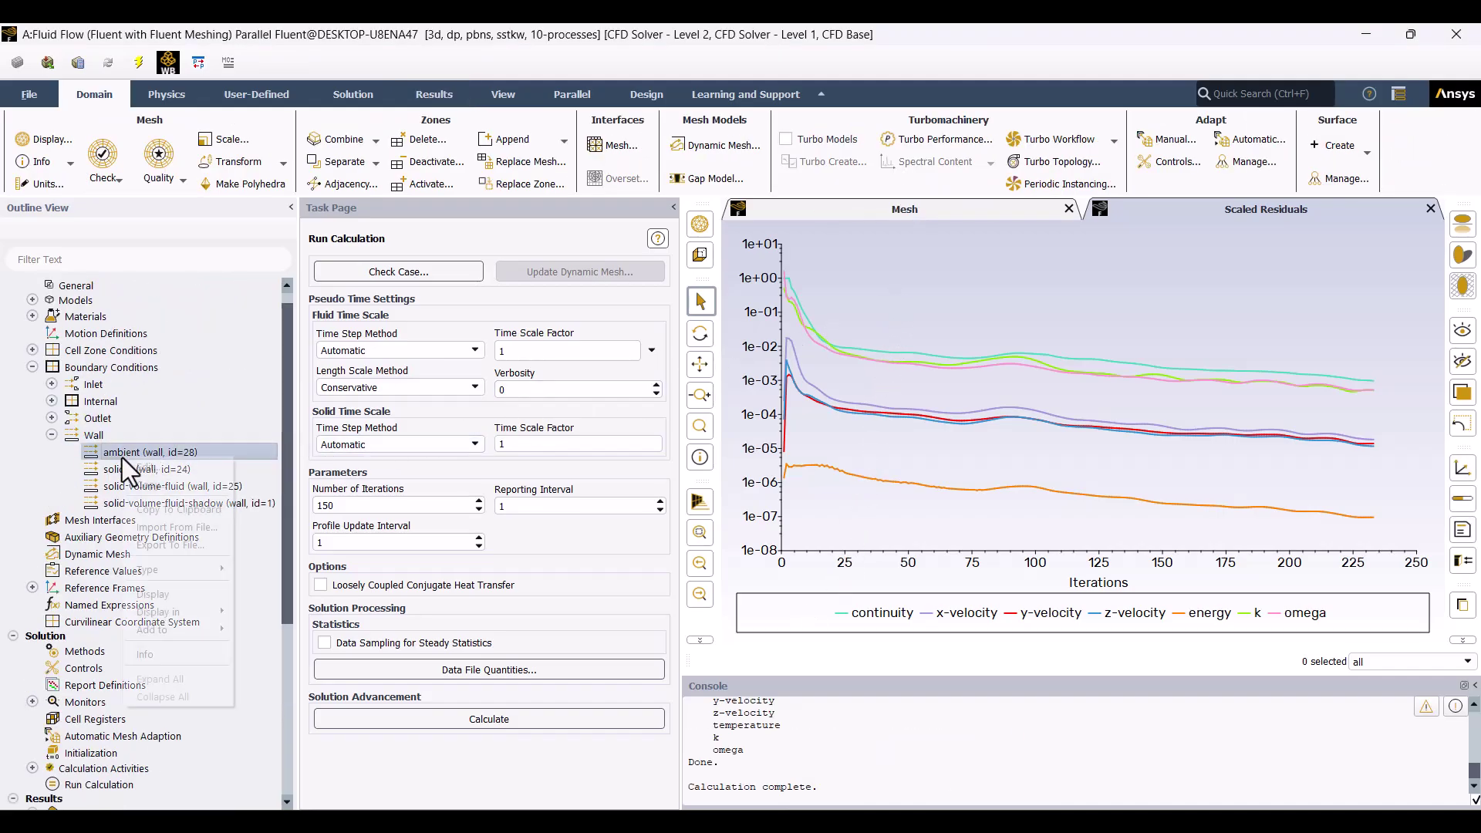
{"action": "left_click", "coordinate": [150, 467]}
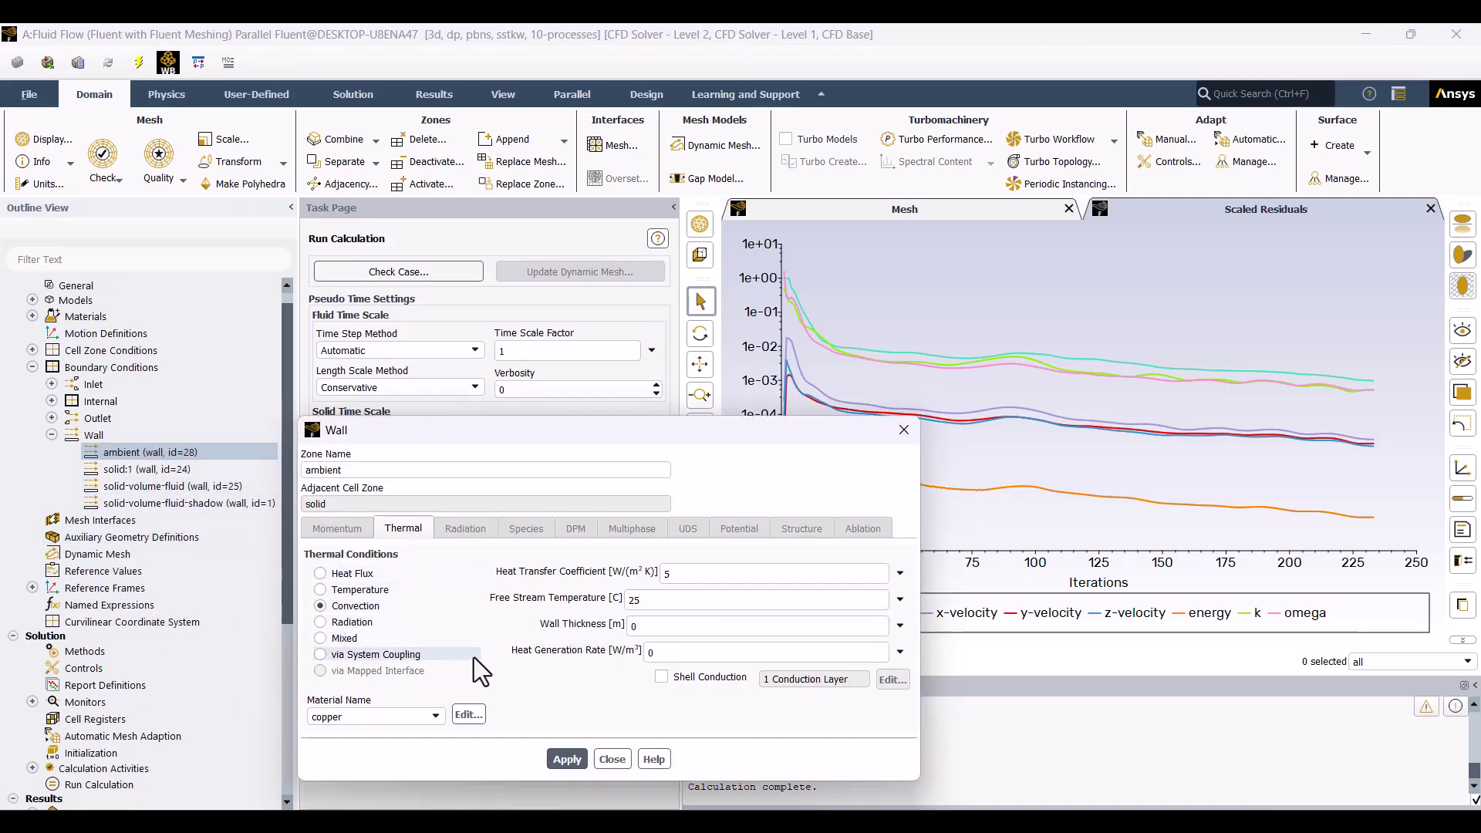
{"action": "left_click", "coordinate": [346, 623]}
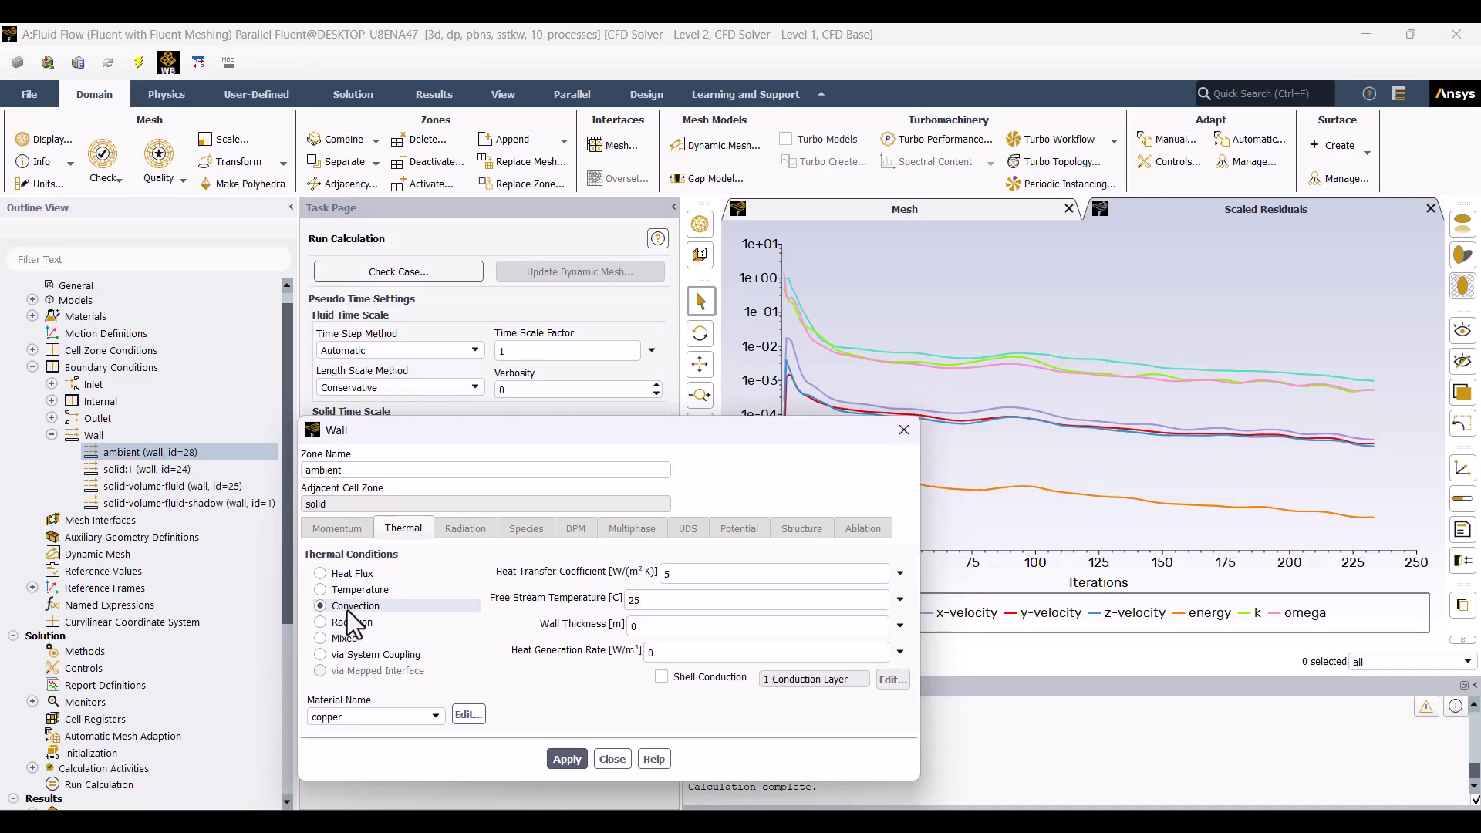
{"action": "left_click", "coordinate": [358, 640]}
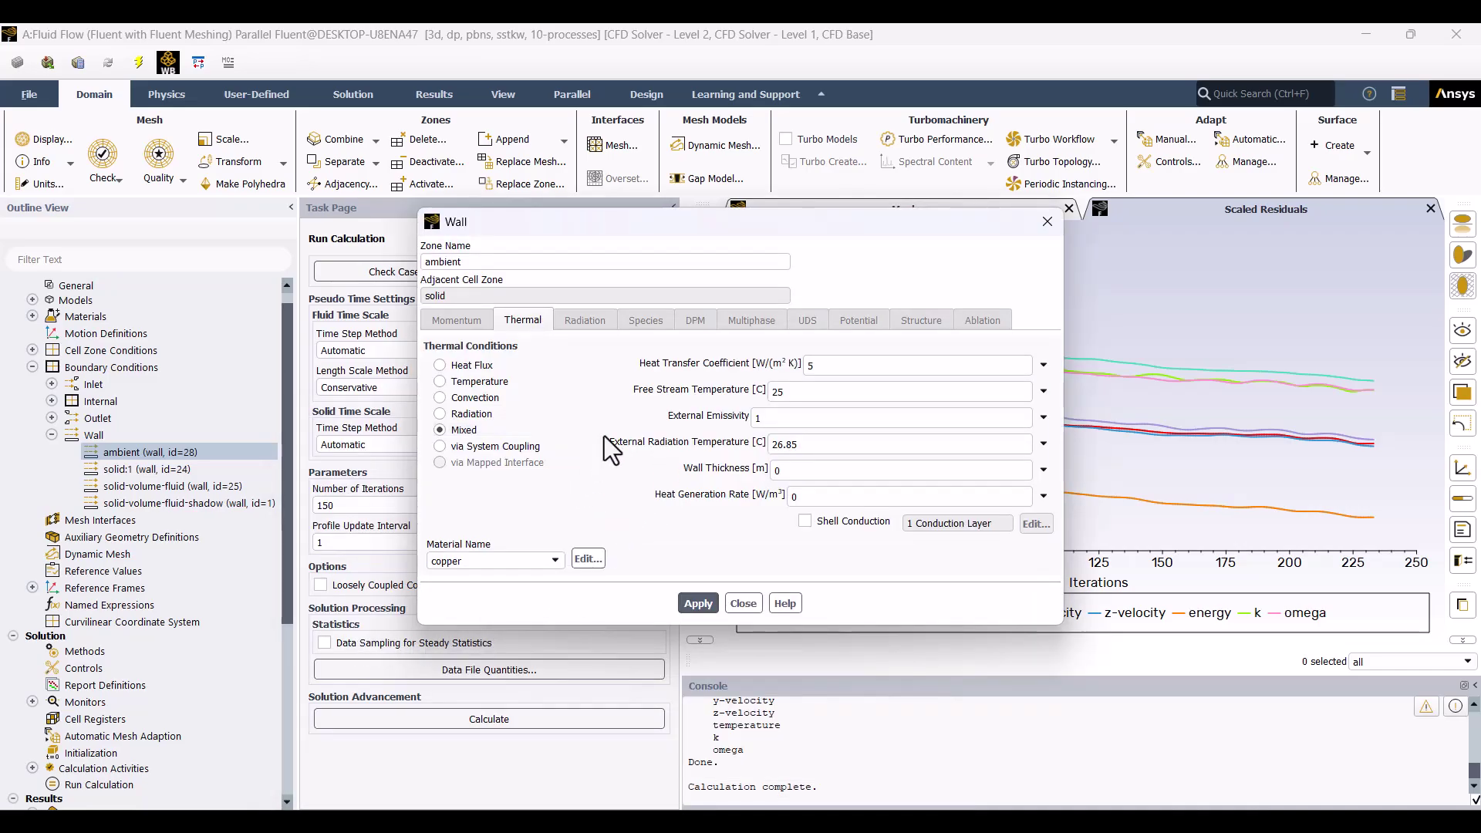
{"action": "left_click", "coordinate": [834, 445]}
{"action": "double_click", "coordinate": [834, 446]}
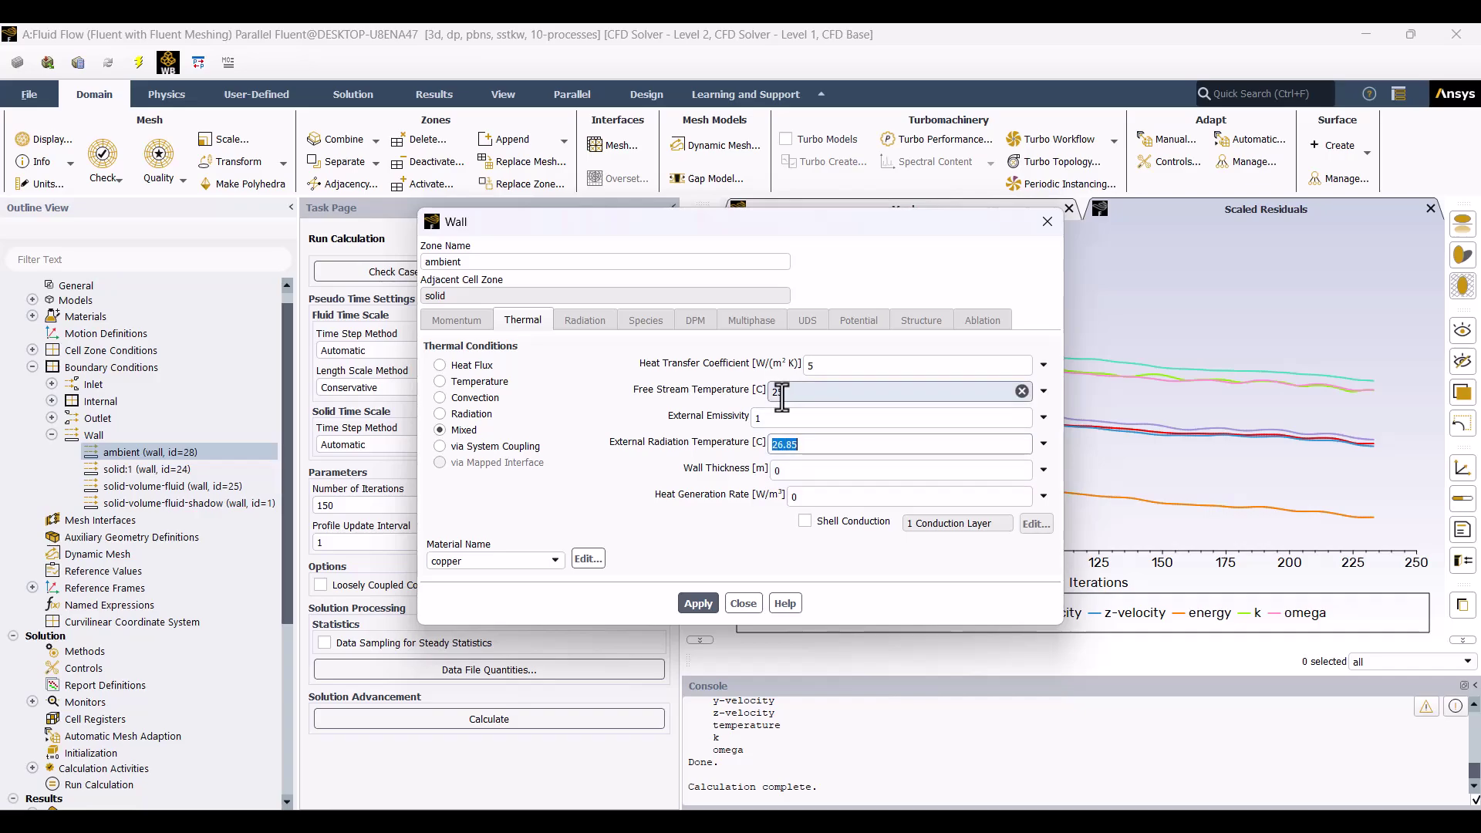
{"action": "type", "text": "25"}
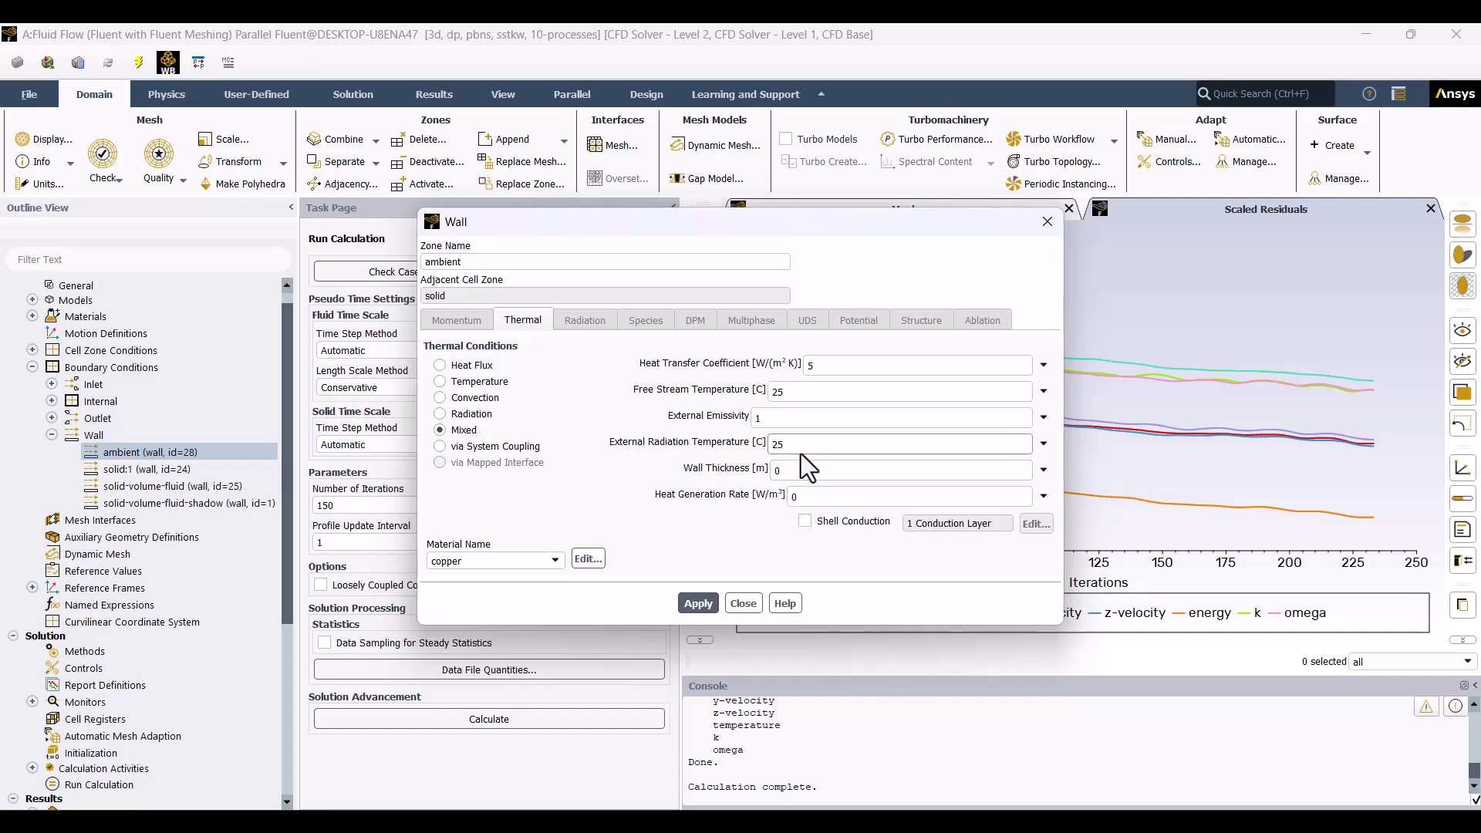
Set the ambient wall's external emissivity to 0.4, apply the boundary settings and close them.
{"action": "double_click", "coordinate": [800, 418]}
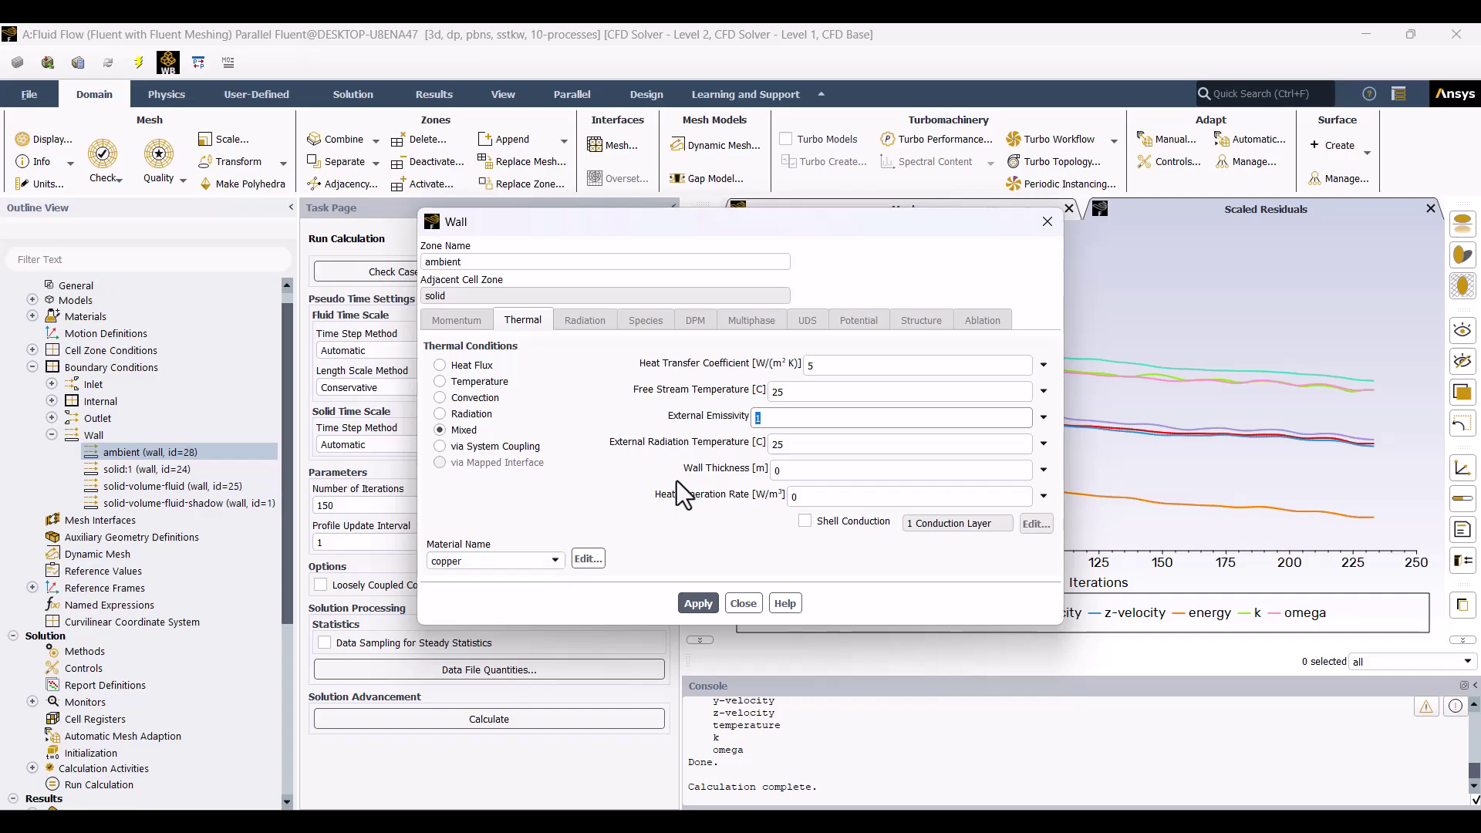
{"action": "type", "text": "0.4"}
{"action": "left_click", "coordinate": [692, 606]}
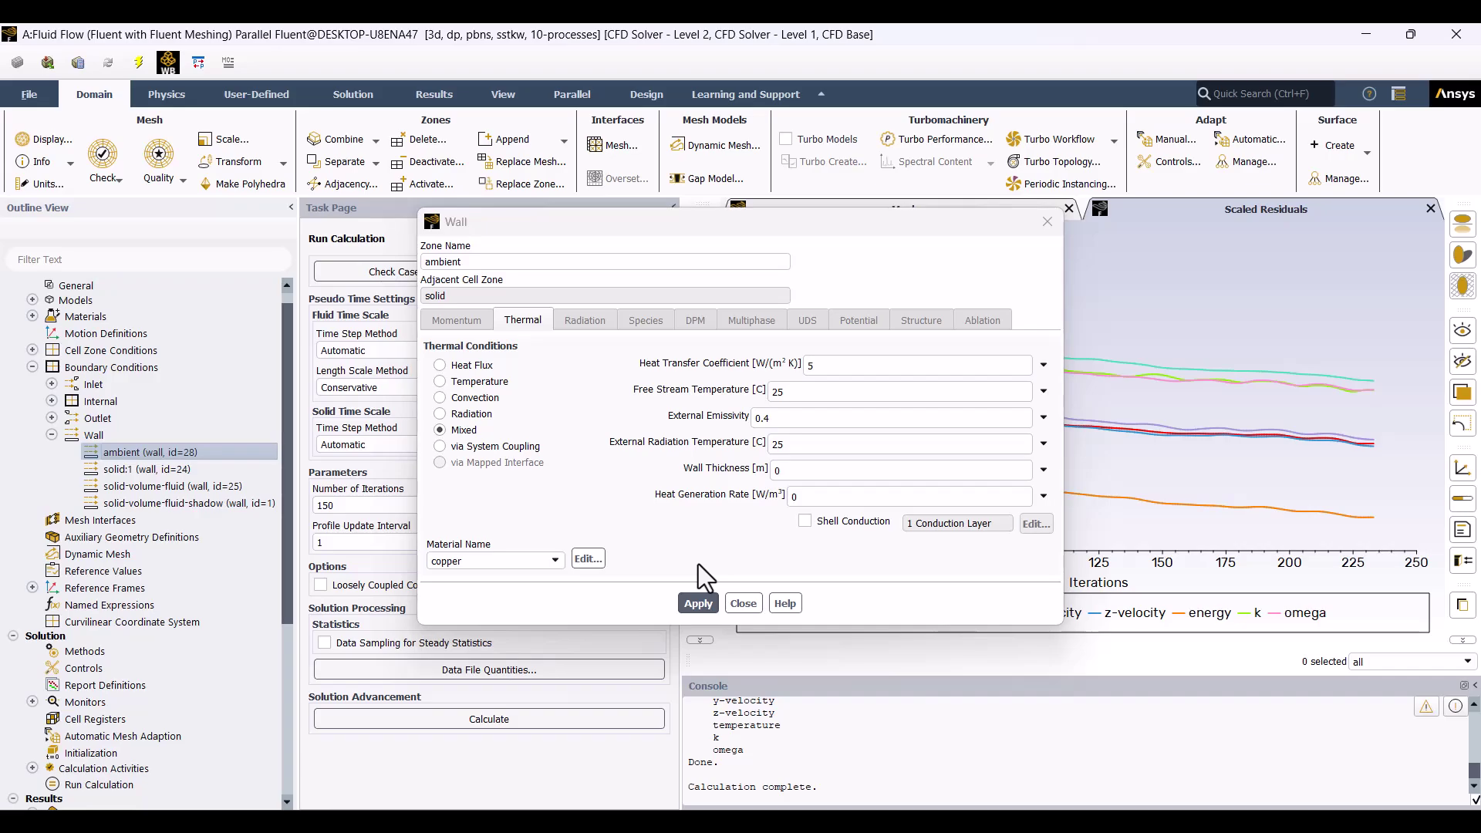
{"action": "left_click", "coordinate": [747, 606]}
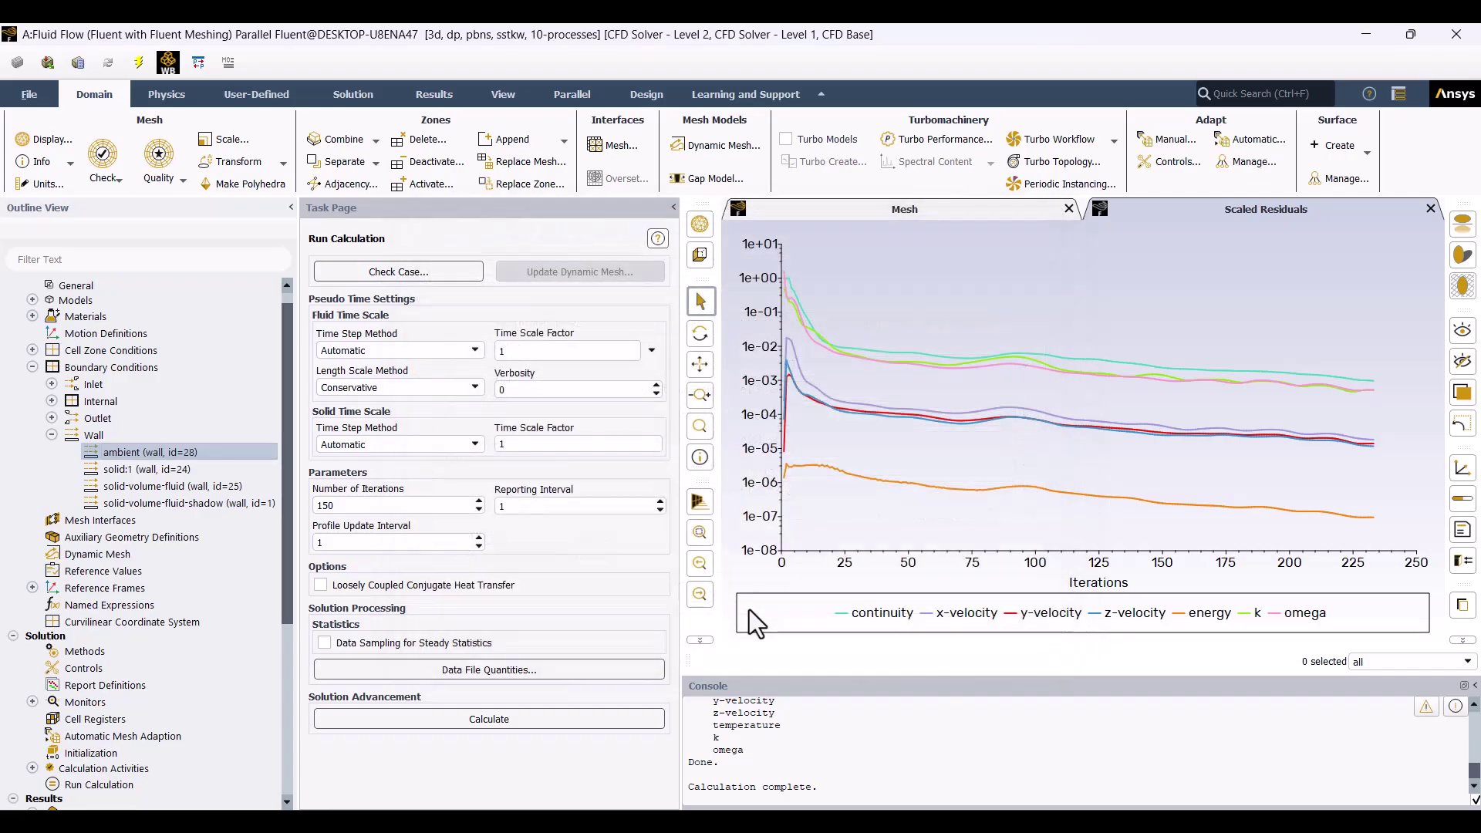
Rerun the calculation with the changed wall condition, using the settings changes for the current calculation only.
{"action": "left_click", "coordinate": [568, 725]}
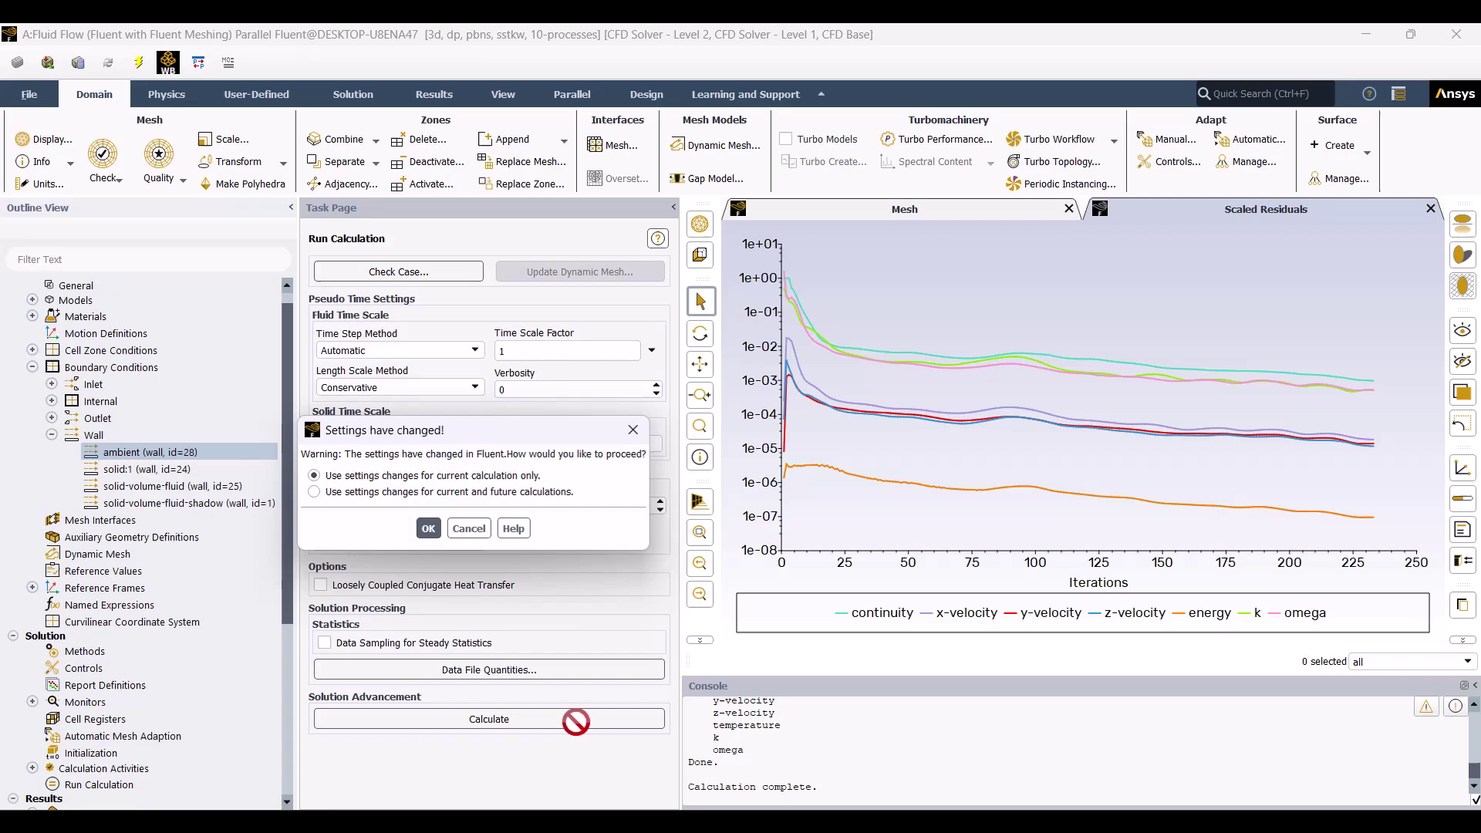
{"action": "left_click", "coordinate": [434, 530]}
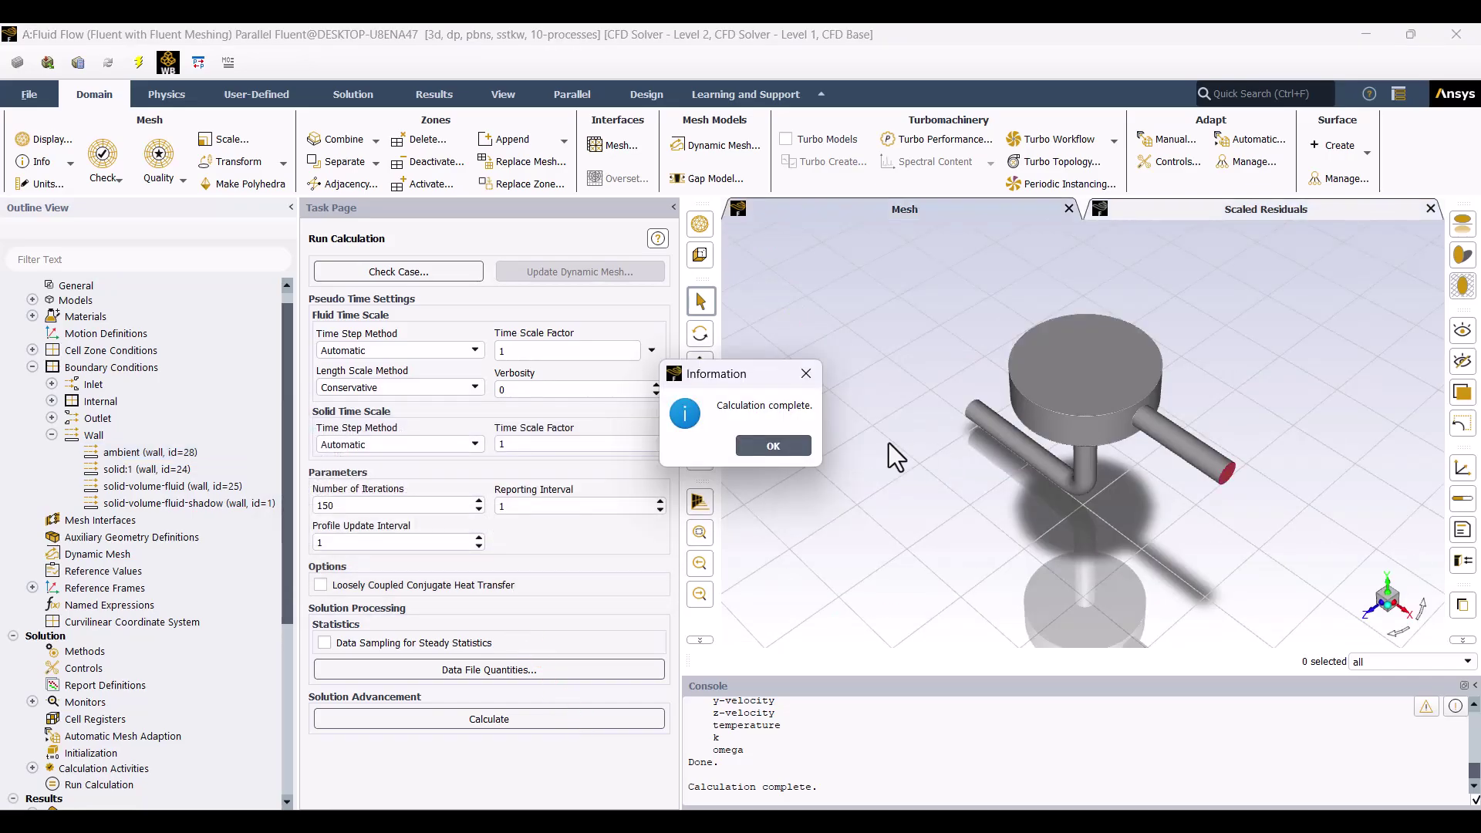
{"action": "left_click", "coordinate": [793, 444]}
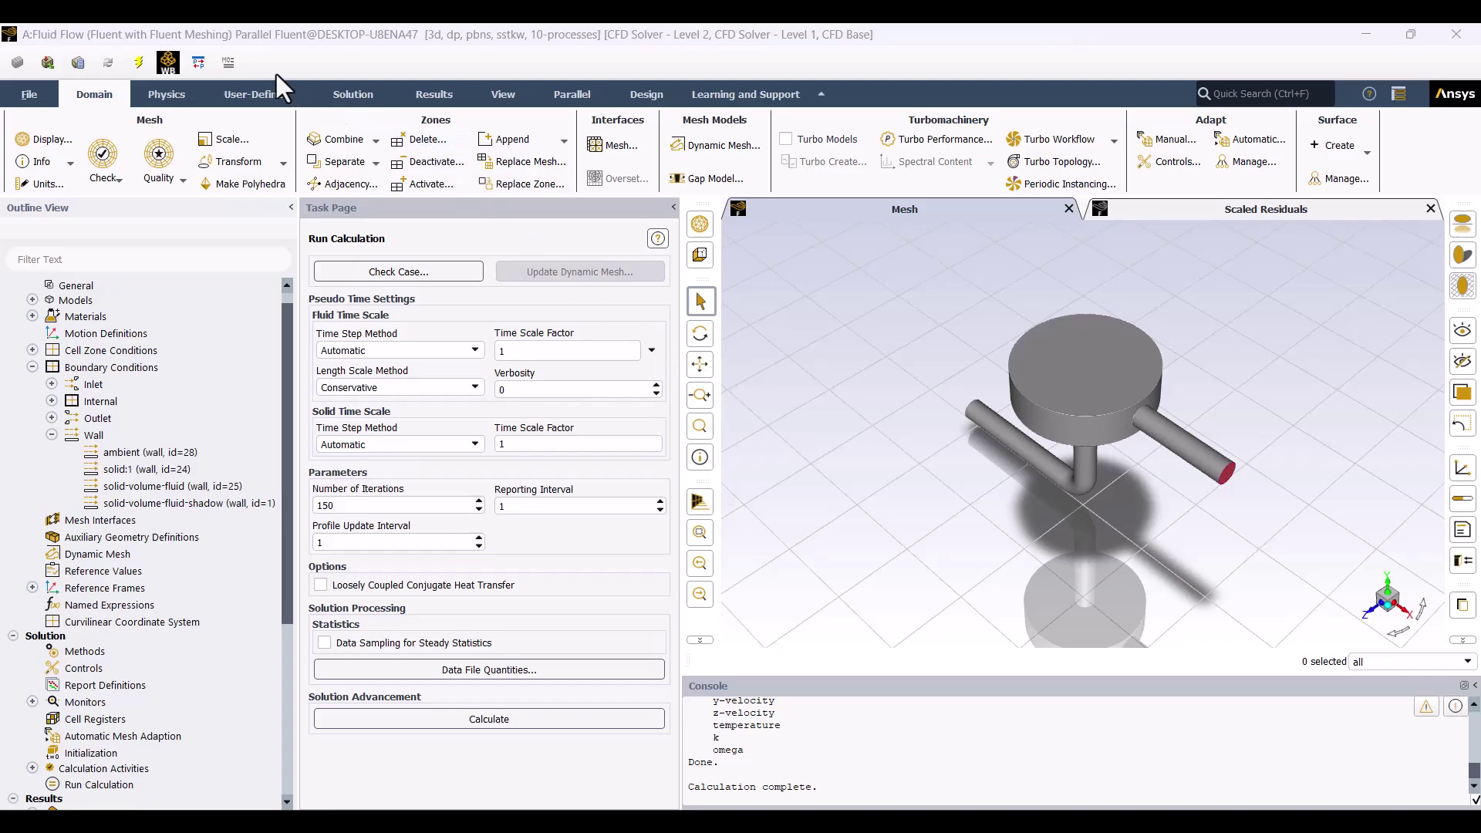
Compute the total heat transfer rate for the ambient, inlet and outlet boundaries with the radiation condition applied, and close the flux report.
{"action": "left_click", "coordinate": [430, 96]}
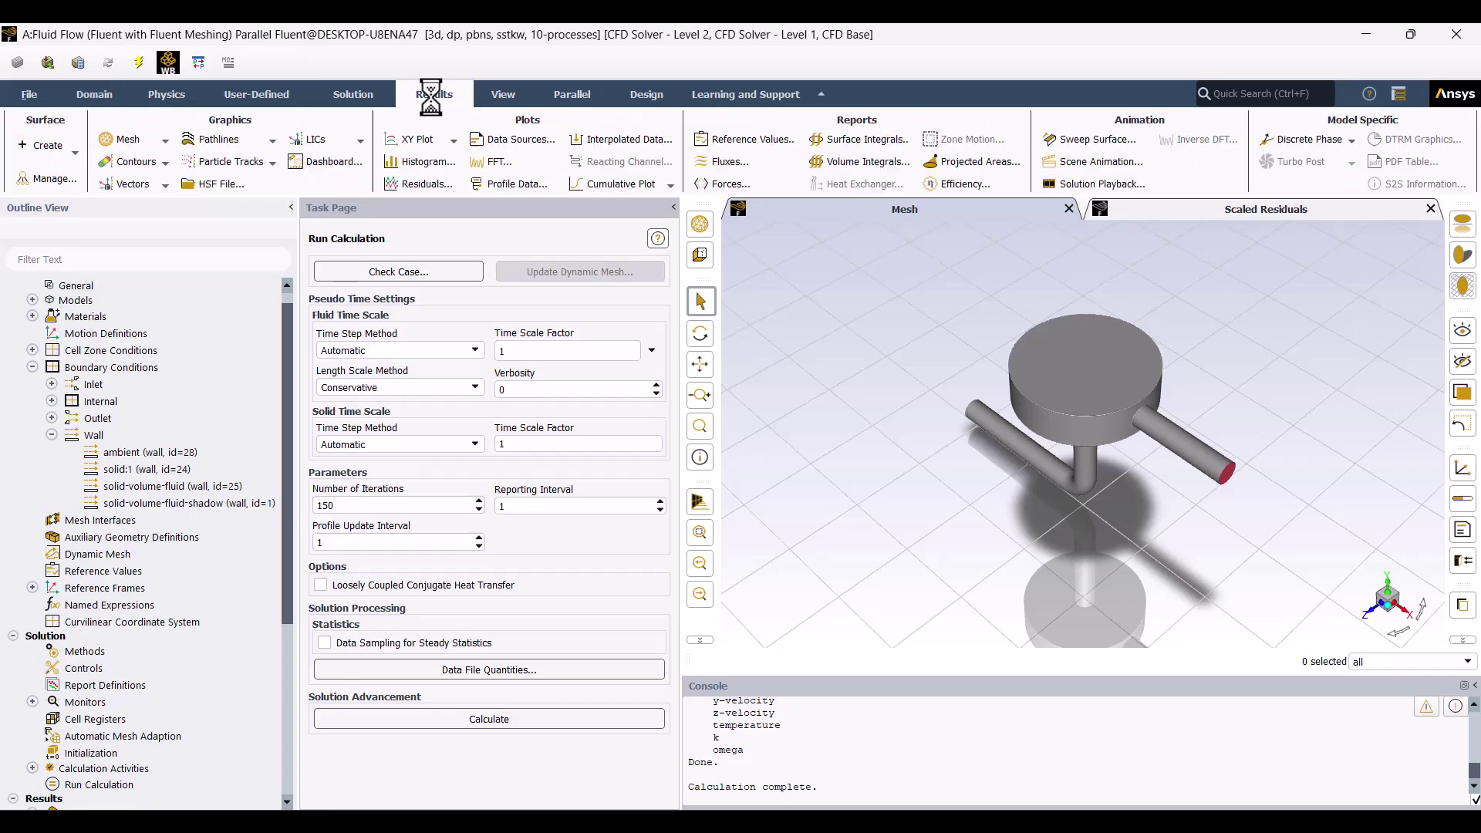
{"action": "left_click", "coordinate": [725, 162]}
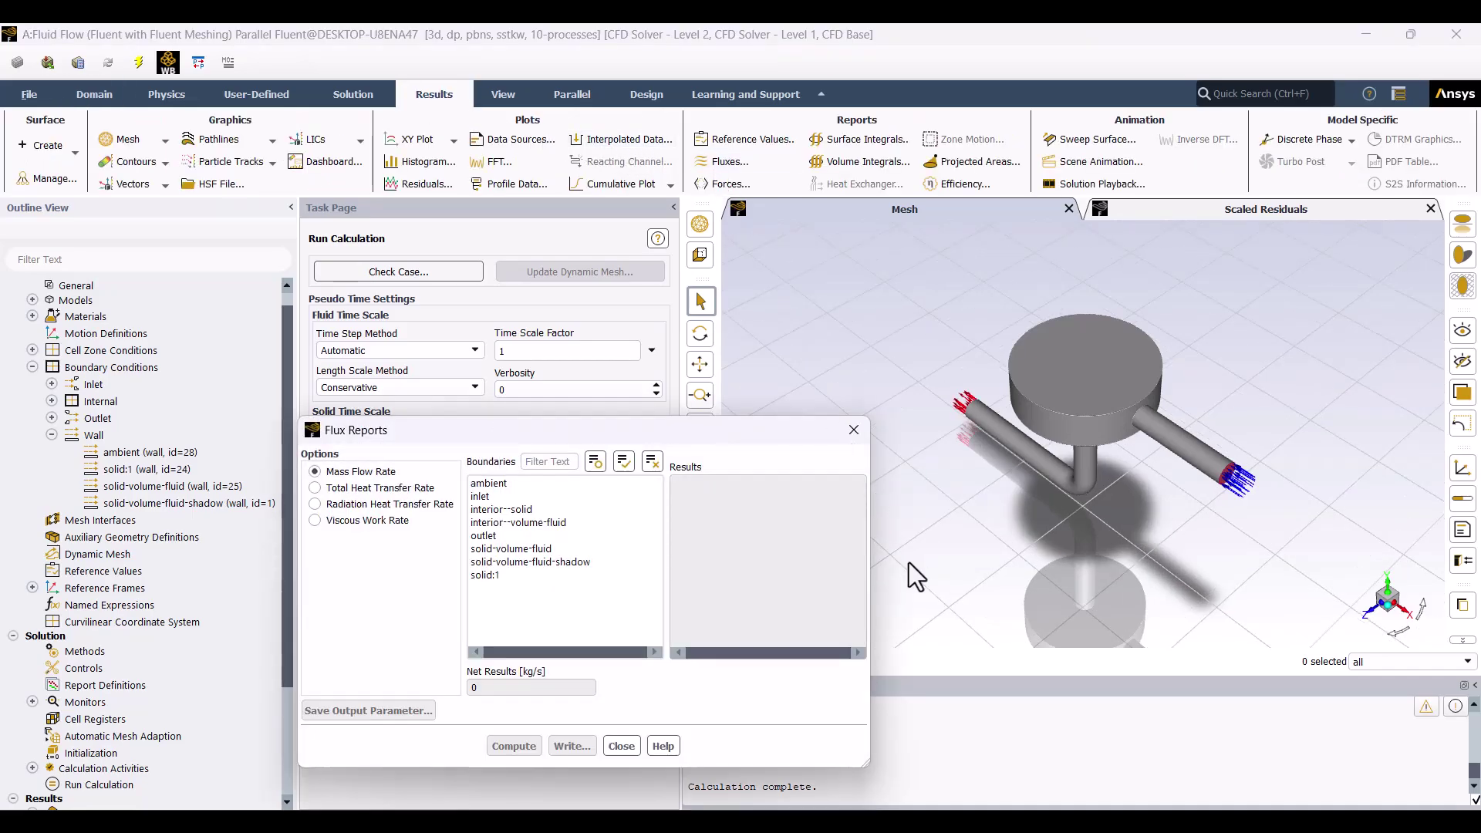
{"action": "left_click", "coordinate": [396, 487]}
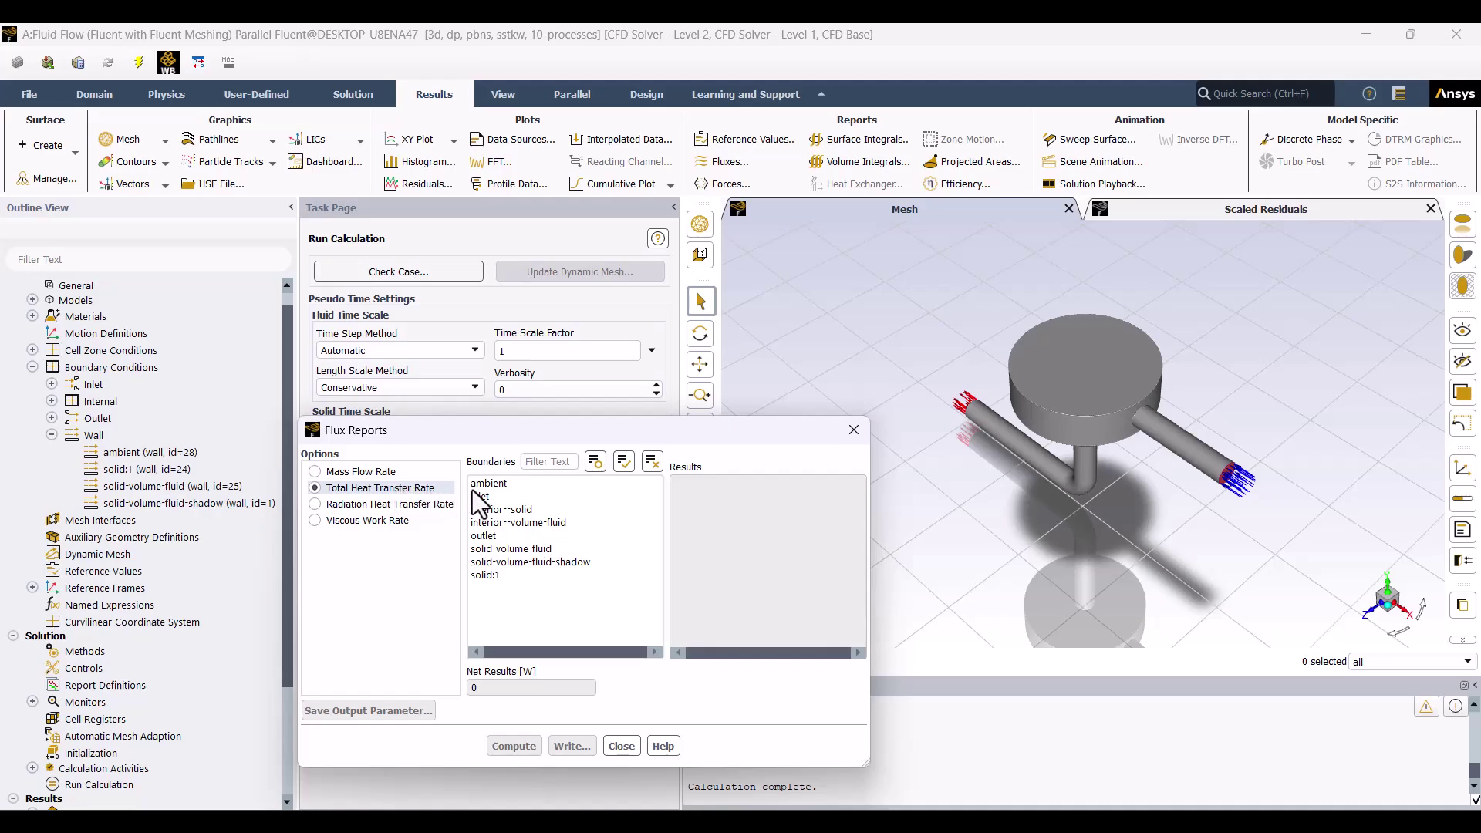
{"action": "left_click", "coordinate": [517, 485]}
{"action": "left_click", "coordinate": [521, 496]}
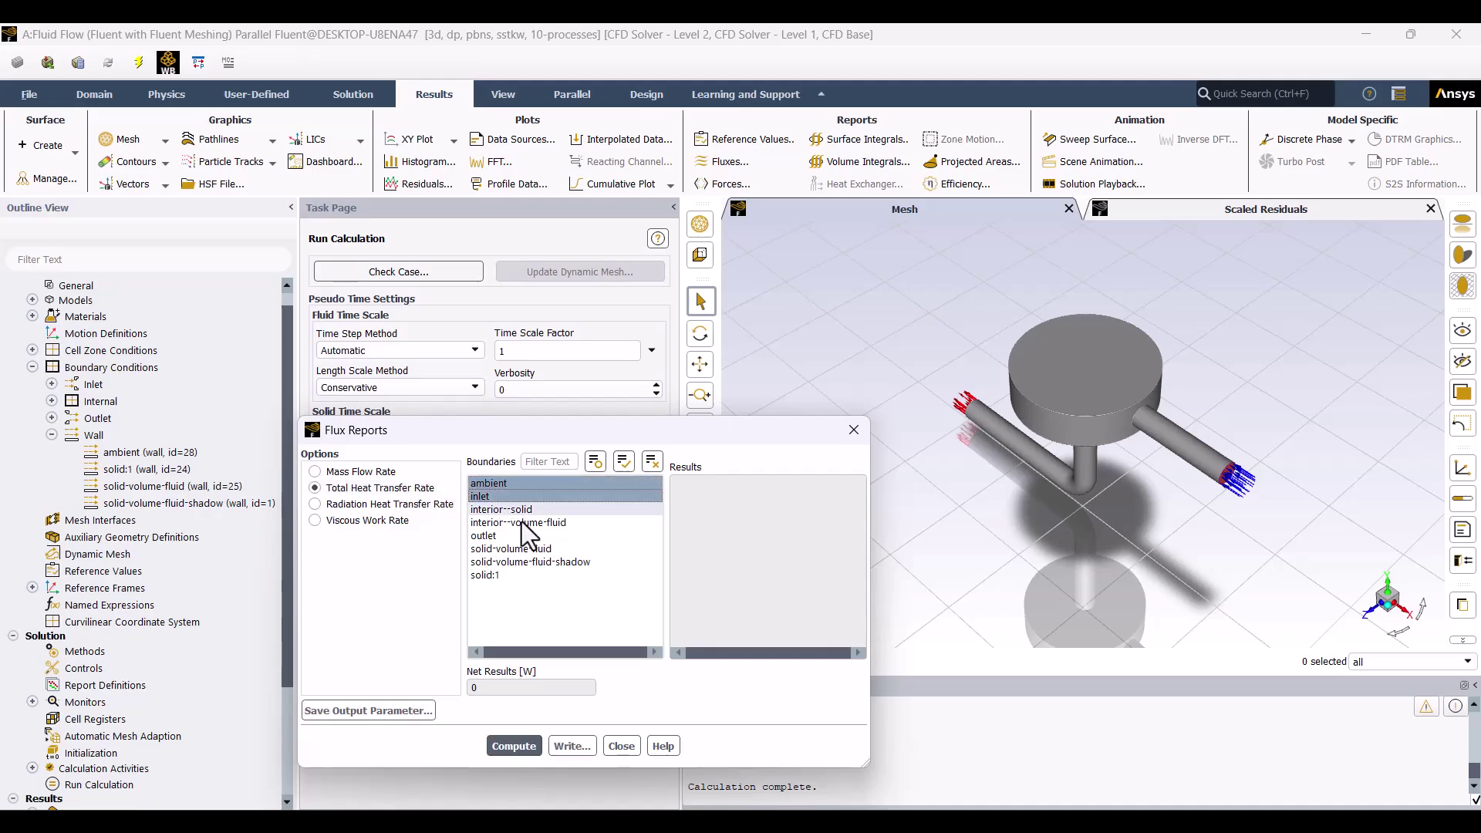
{"action": "left_click", "coordinate": [520, 539]}
{"action": "left_click", "coordinate": [513, 746]}
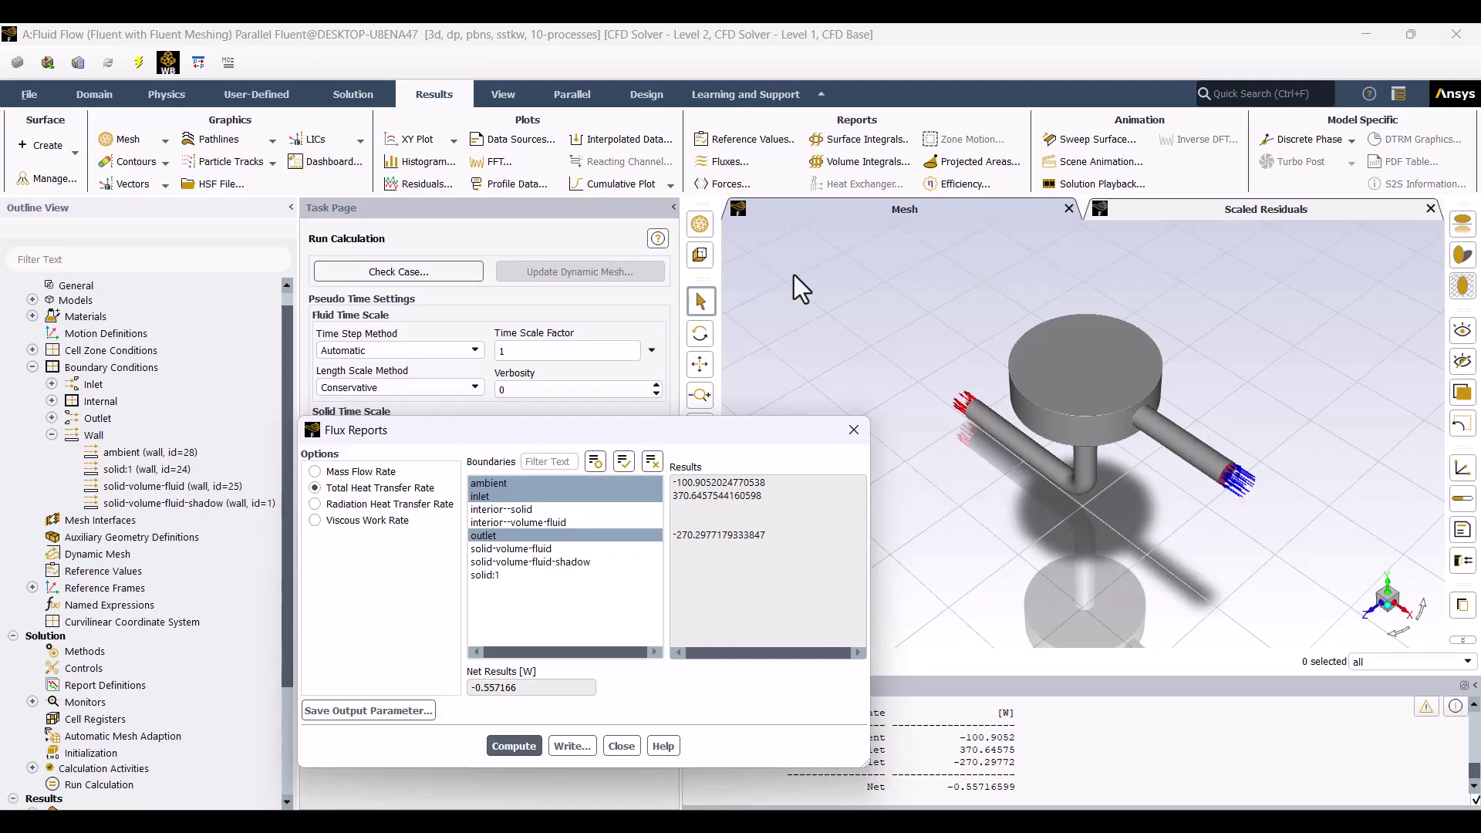
{"action": "left_click", "coordinate": [853, 430]}
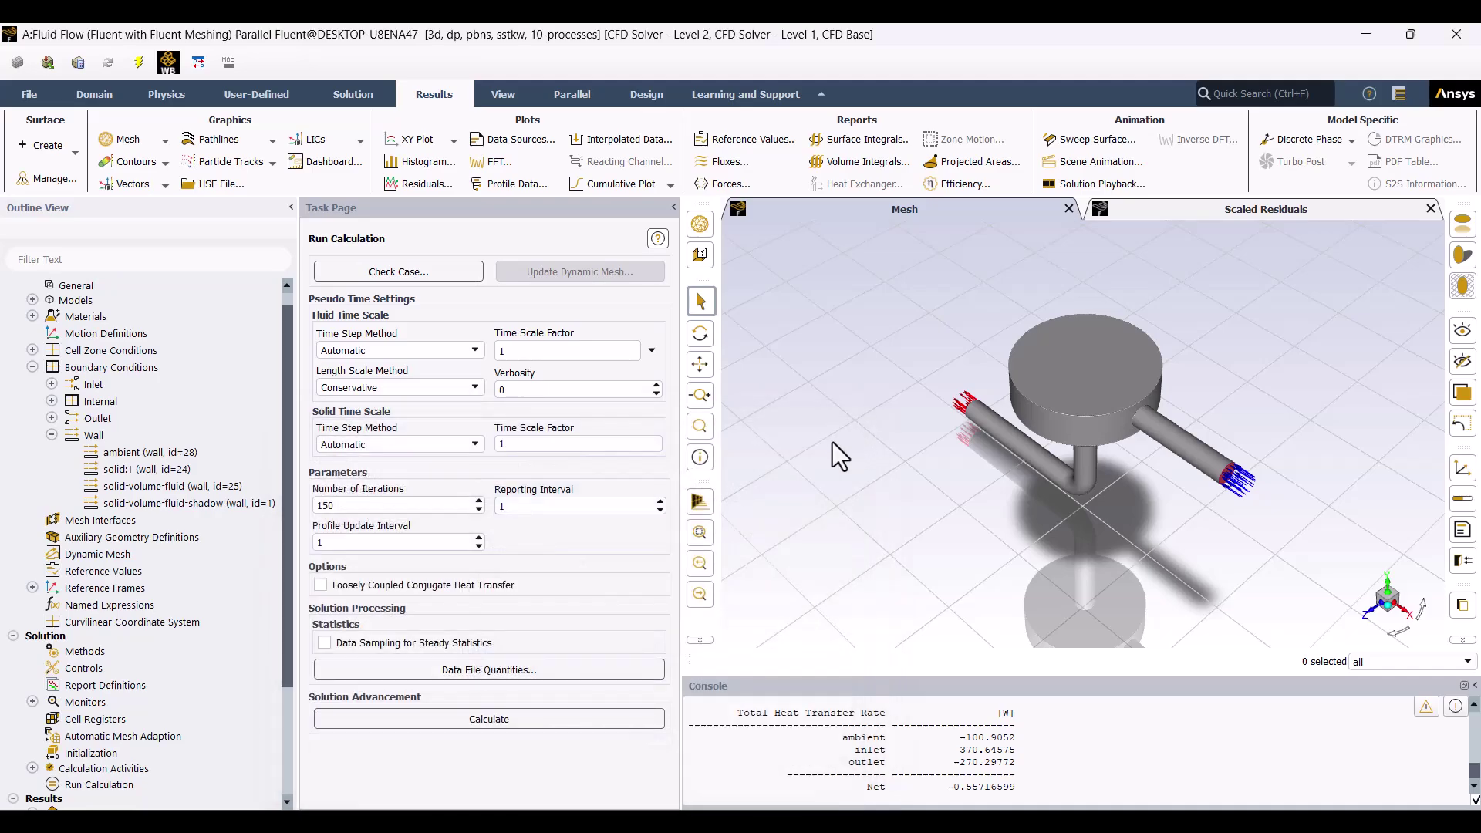
Redisplay the saved temperature contour with the recalculated results.
{"action": "scroll", "coordinate": [88, 664], "scroll_direction": "down", "scroll_amount": 2}
{"action": "scroll", "coordinate": [89, 671], "scroll_direction": "down", "scroll_amount": 1}
{"action": "left_click", "coordinate": [31, 681]}
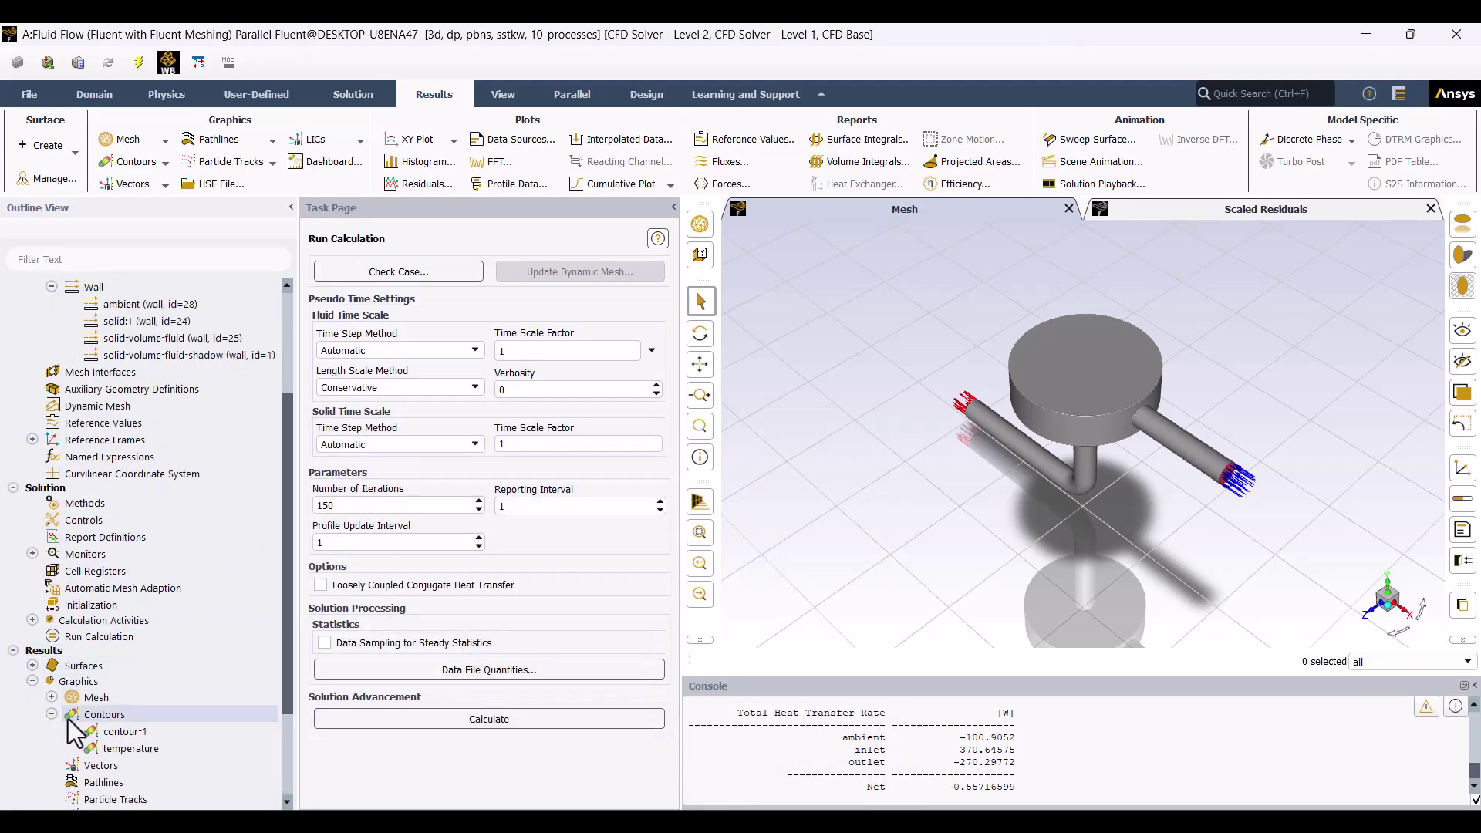
{"action": "left_click", "coordinate": [52, 714]}
{"action": "double_click", "coordinate": [141, 754]}
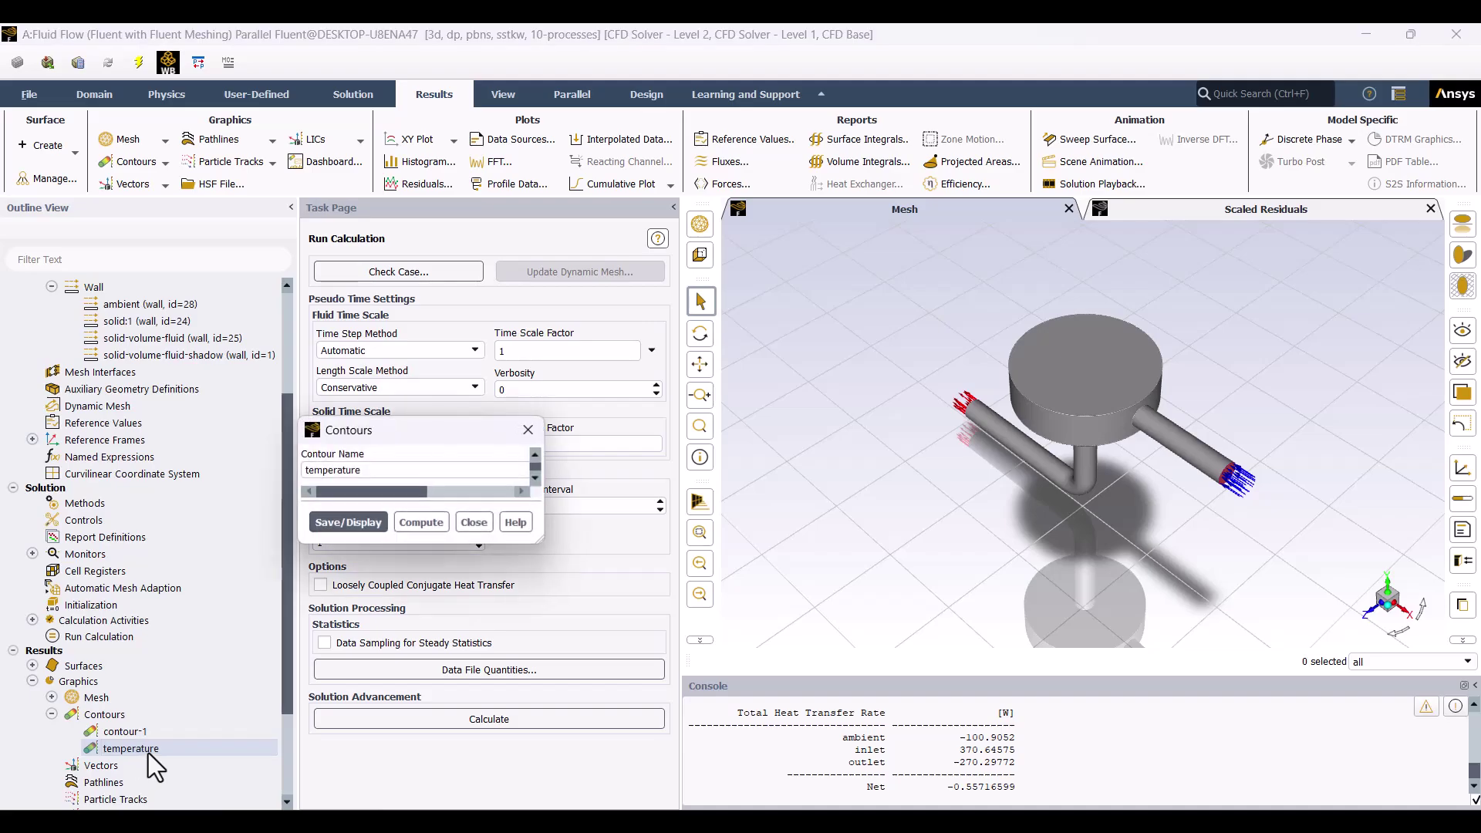
{"action": "left_click", "coordinate": [408, 775]}
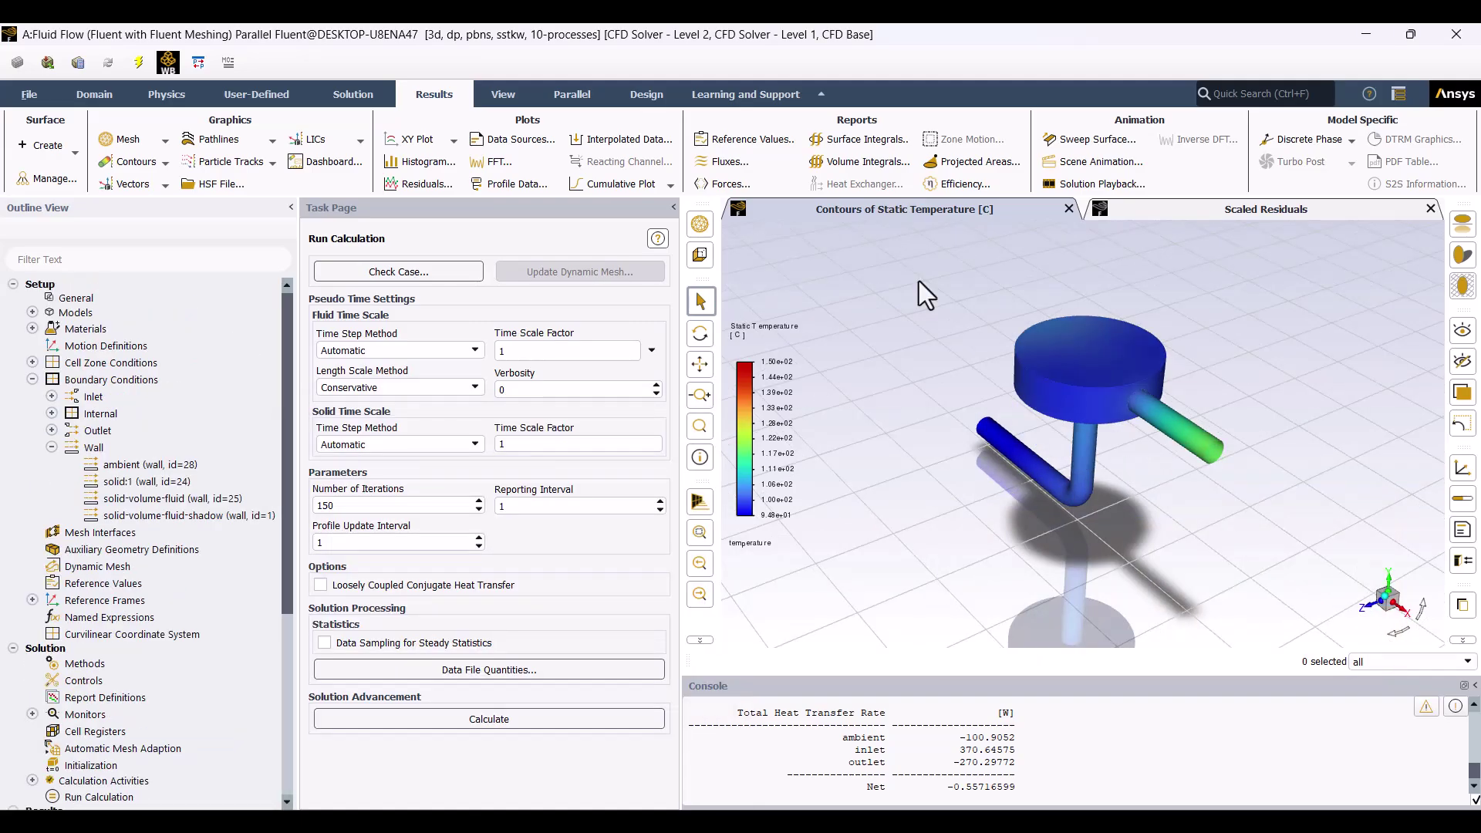
Start a new pathlines plot and compute it with the inlet as the release surface.
{"action": "scroll", "coordinate": [23, 602], "scroll_direction": "down", "scroll_amount": 5}
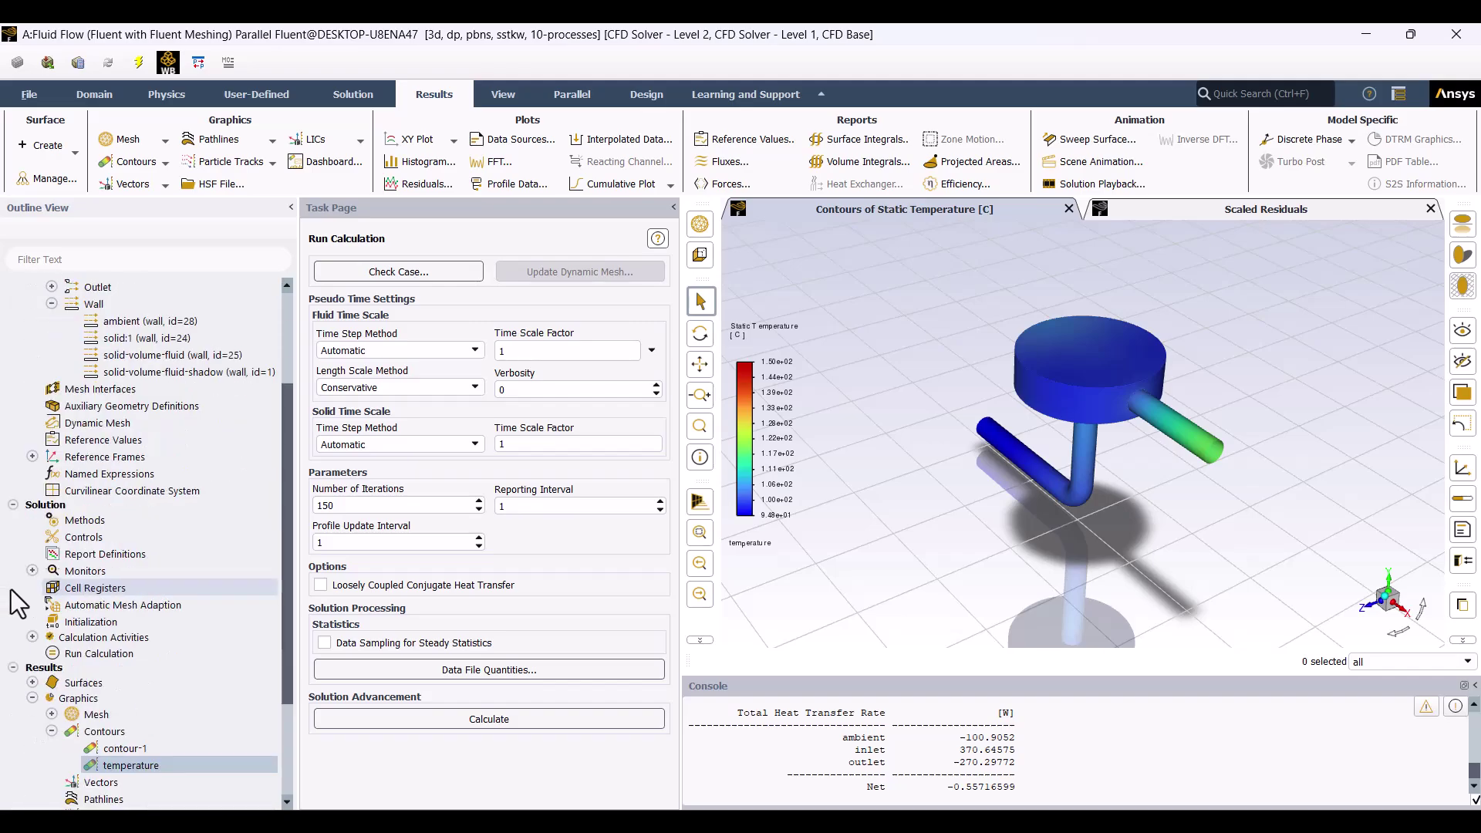
{"action": "scroll", "coordinate": [51, 619], "scroll_direction": "down", "scroll_amount": 2}
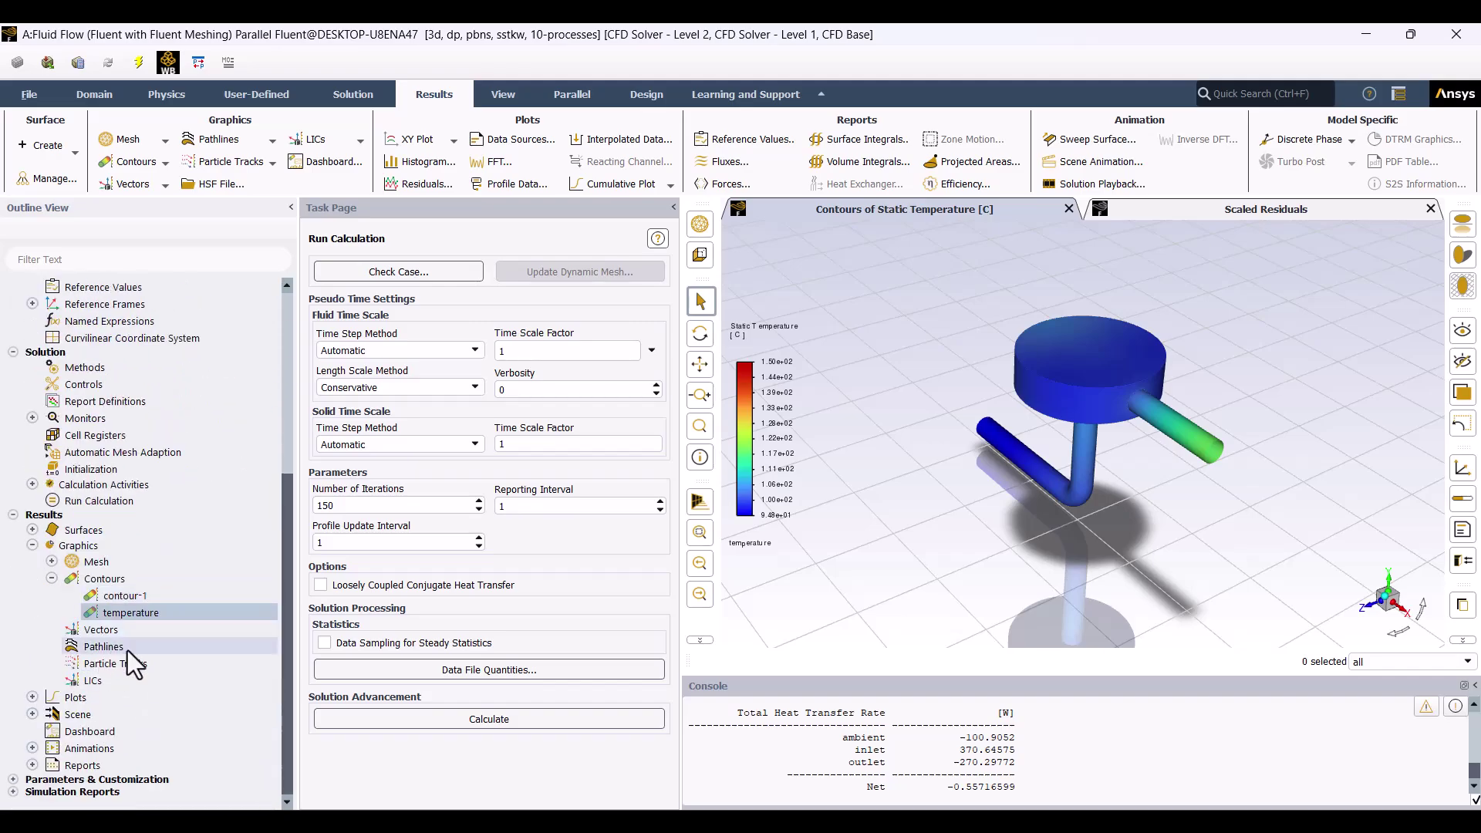
{"action": "left_click", "coordinate": [127, 651]}
{"action": "double_click", "coordinate": [127, 650]}
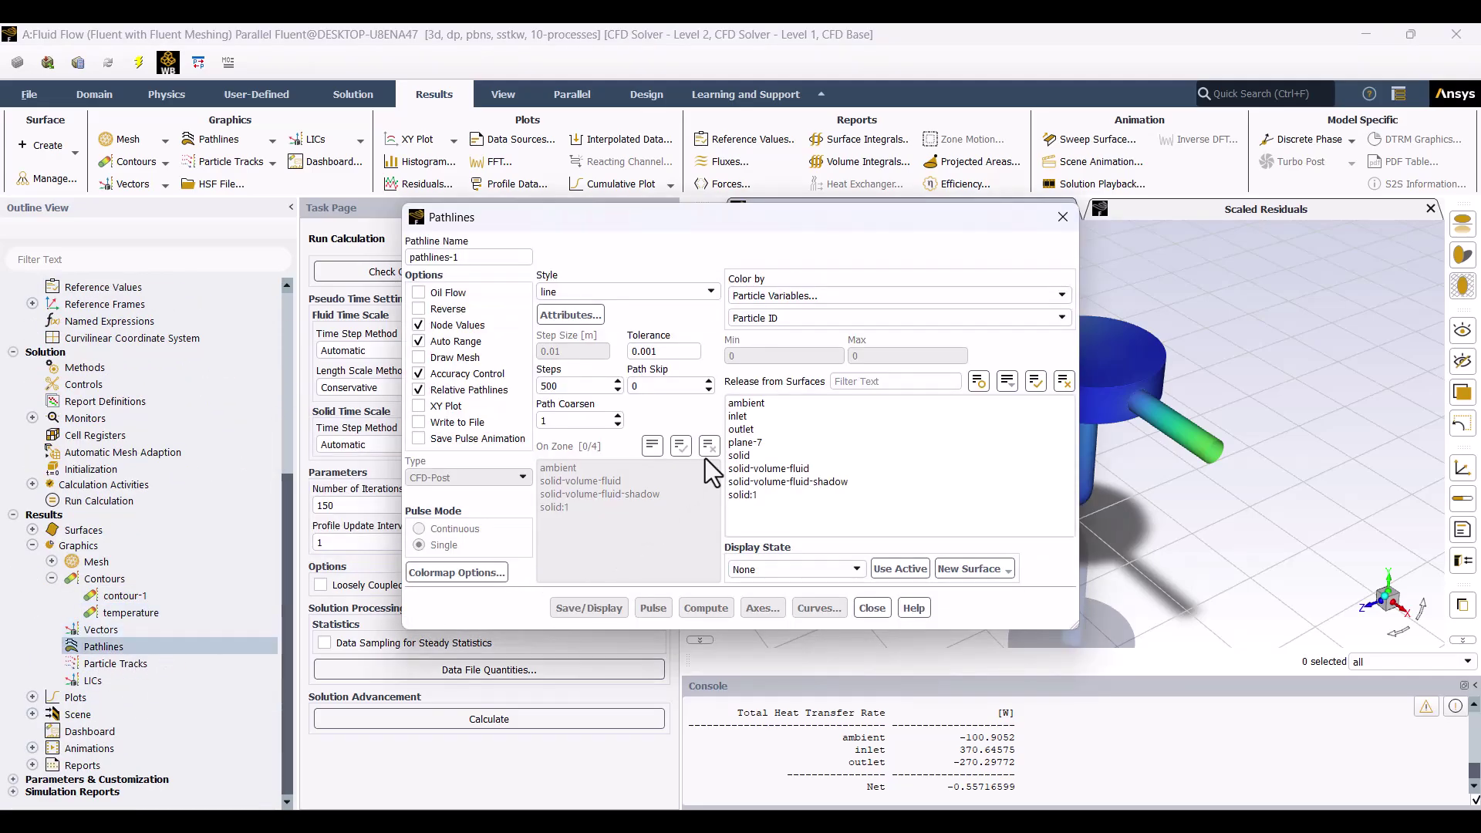
{"action": "left_click", "coordinate": [737, 417]}
{"action": "left_click", "coordinate": [685, 609]}
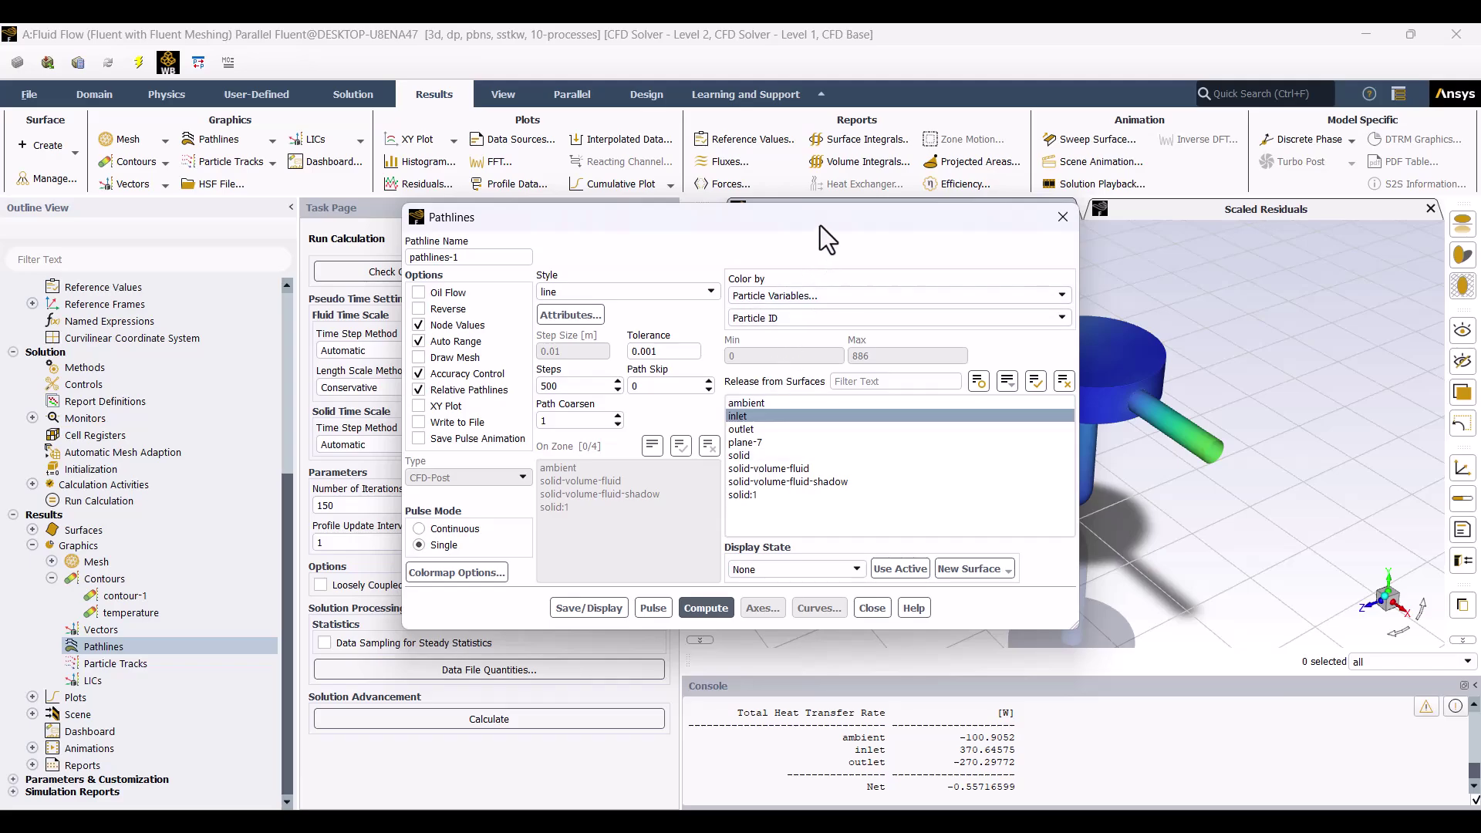
Color the pathlines by Velocity Magnitude, compute the range and display them over the model.
{"action": "left_click_drag", "start_coordinate": [821, 226], "coordinate": [614, 254]}
{"action": "left_click", "coordinate": [614, 324]}
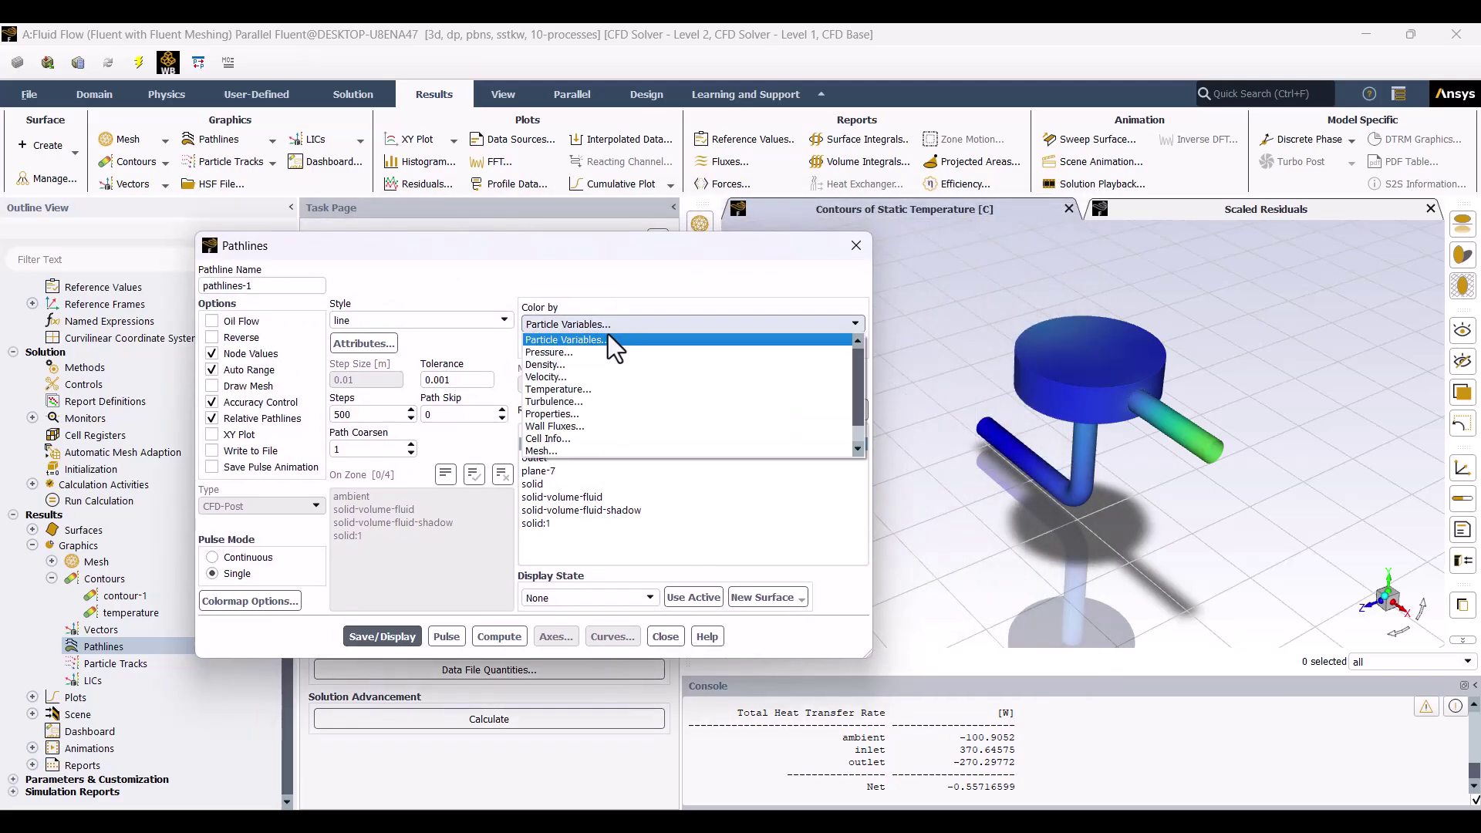
{"action": "left_click", "coordinate": [586, 378]}
{"action": "left_click", "coordinate": [478, 632]}
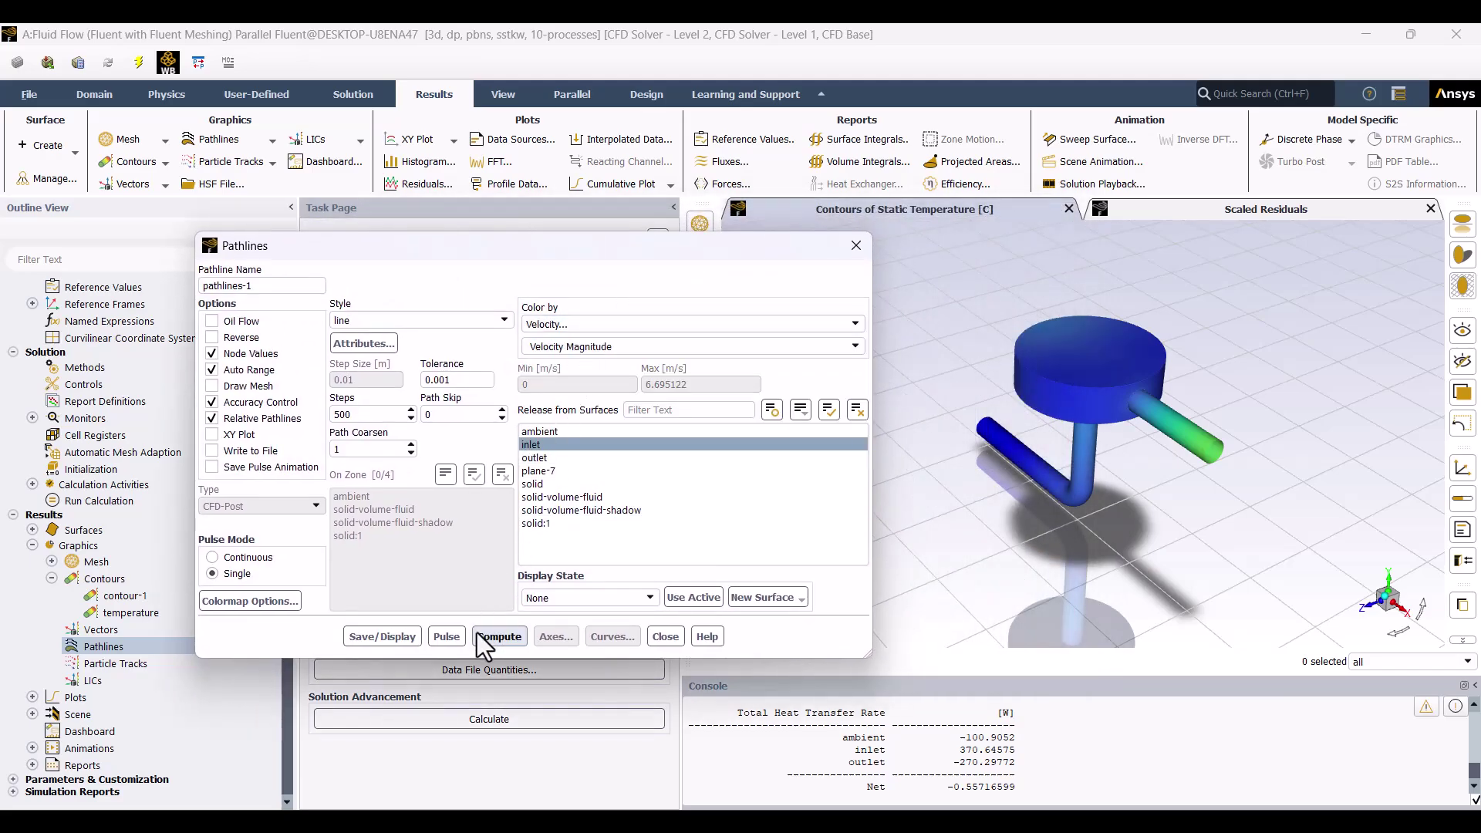
{"action": "left_click", "coordinate": [392, 636]}
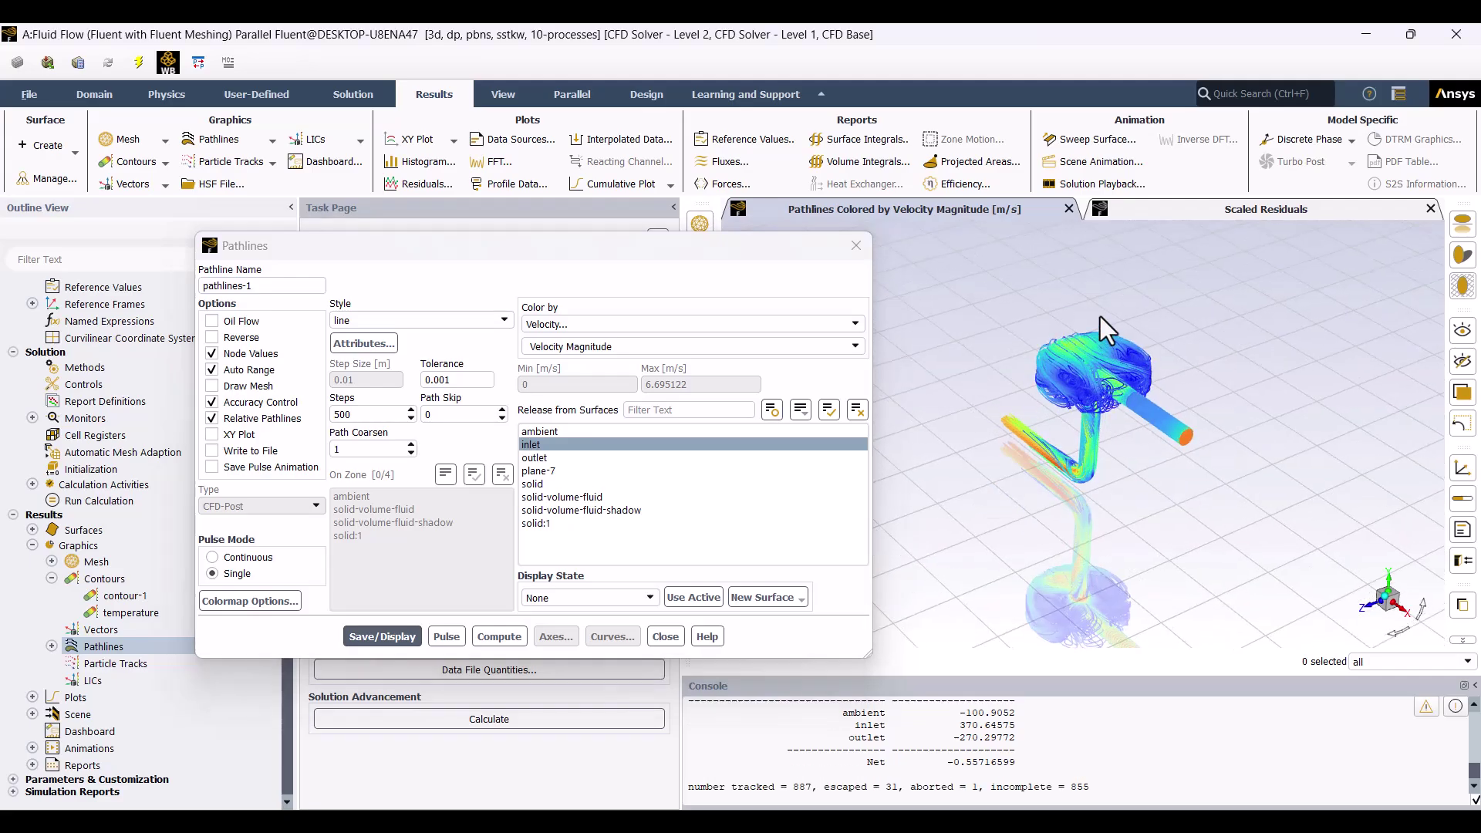
{"action": "scroll", "coordinate": [1103, 335], "scroll_direction": "up", "scroll_amount": 3}
{"action": "left_click_drag", "start_coordinate": [1103, 335], "coordinate": [1160, 540]}
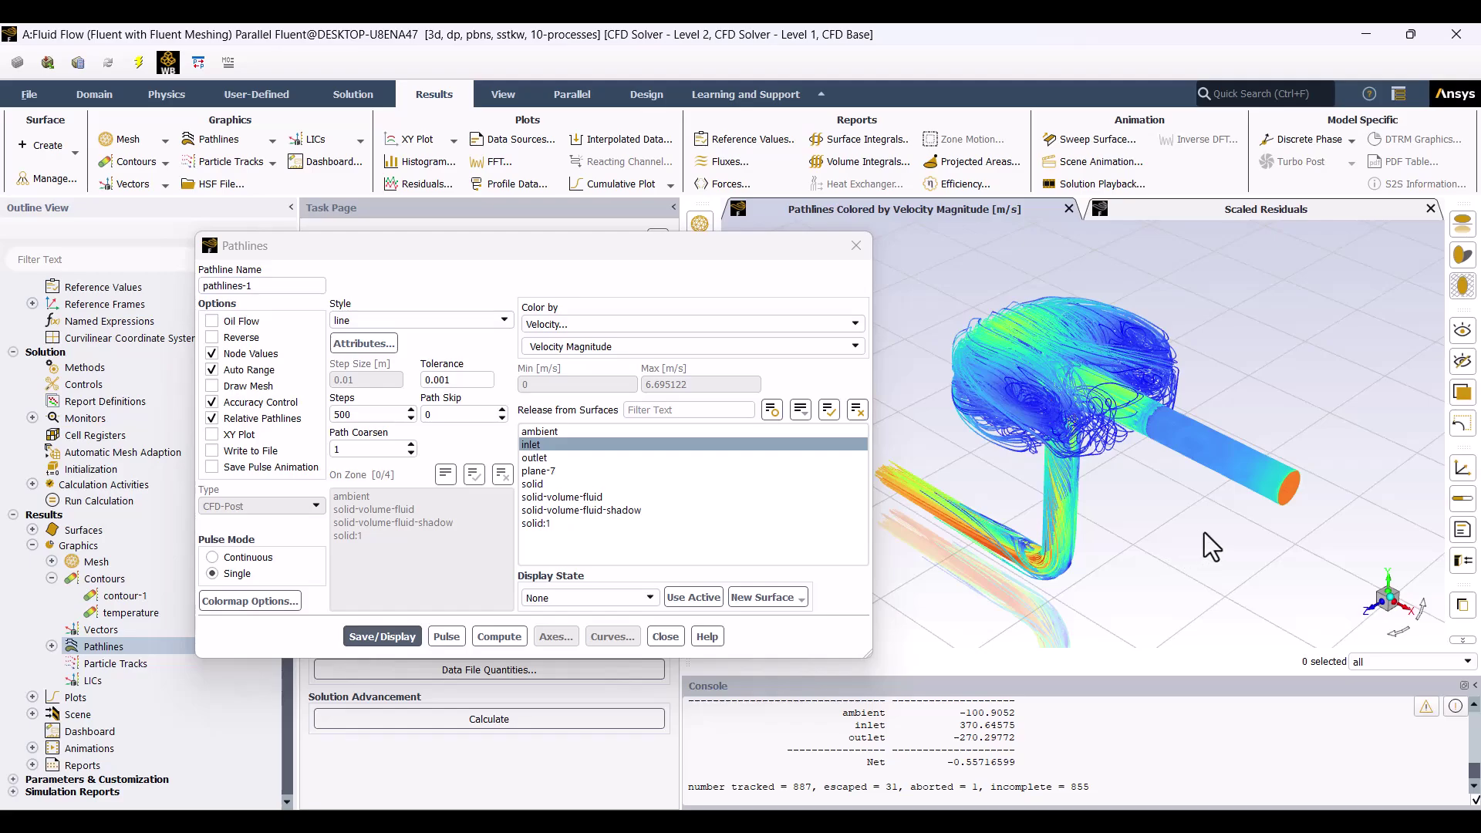
Recolor the pathlines by Static Temperature, save and display them, and close the pathlines settings.
{"action": "left_click", "coordinate": [636, 327]}
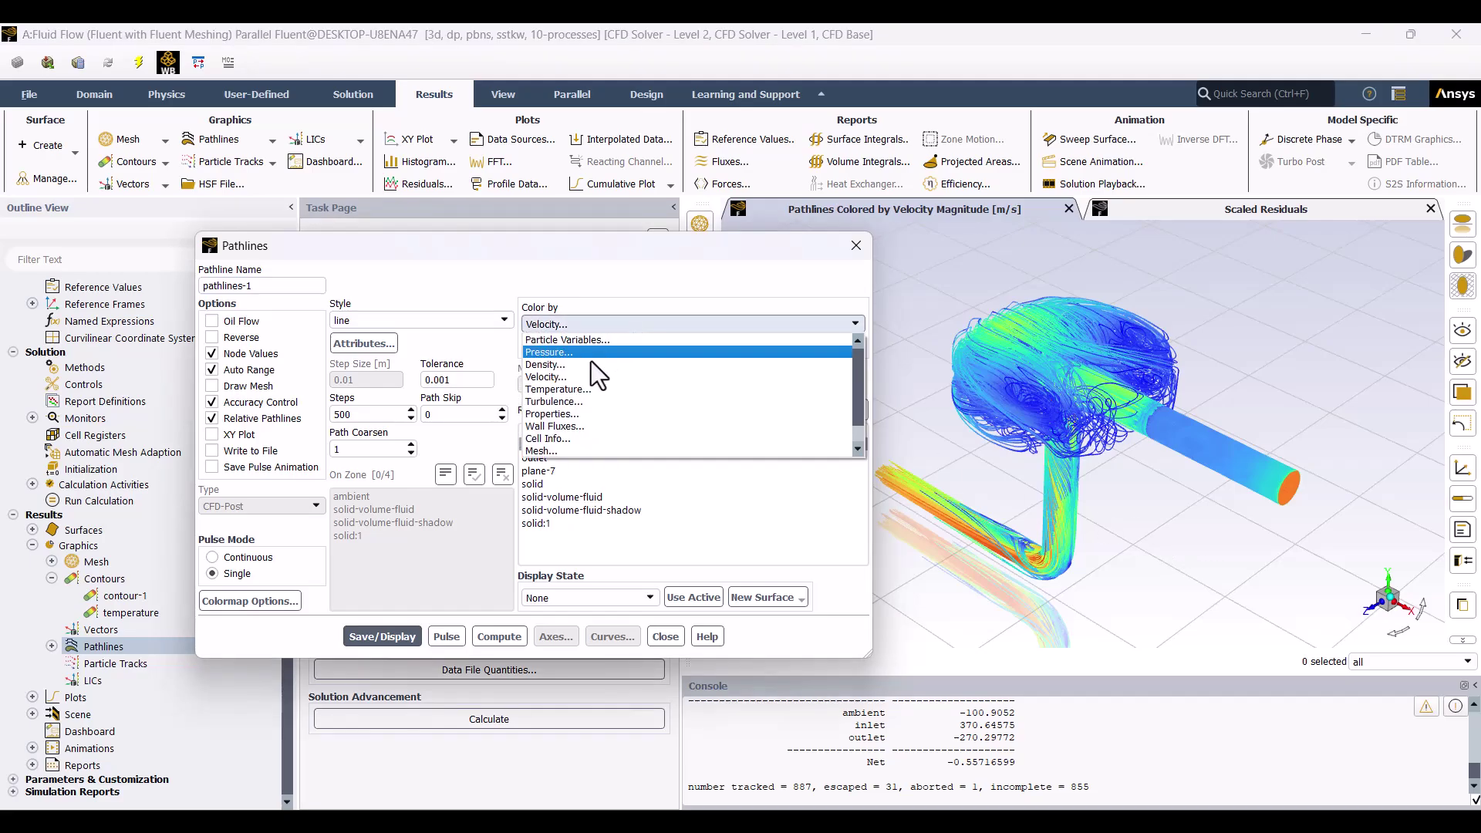
{"action": "left_click", "coordinate": [562, 389]}
{"action": "left_click_drag", "start_coordinate": [559, 242], "coordinate": [391, 205]}
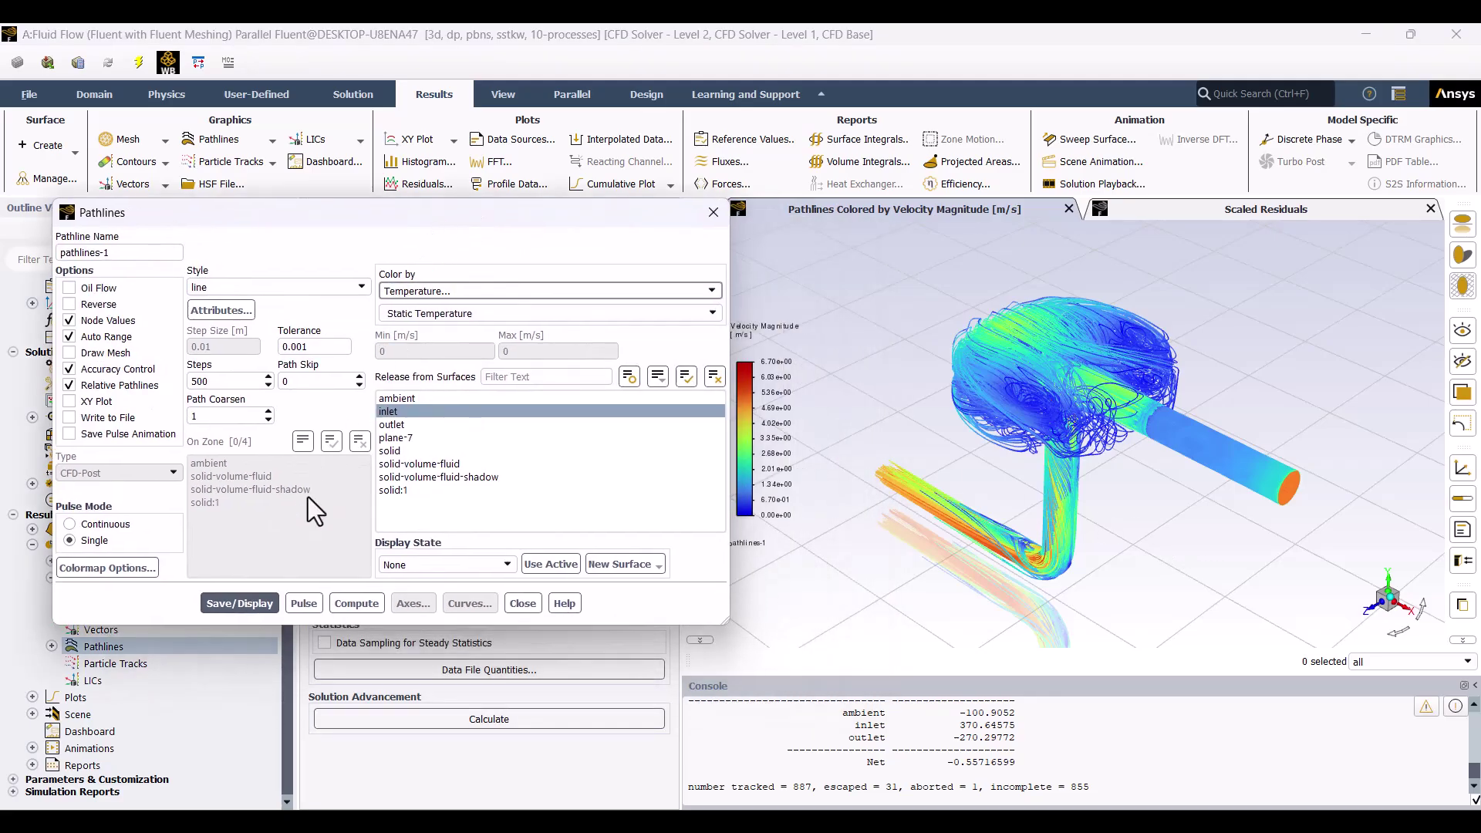
{"action": "left_click", "coordinate": [234, 605]}
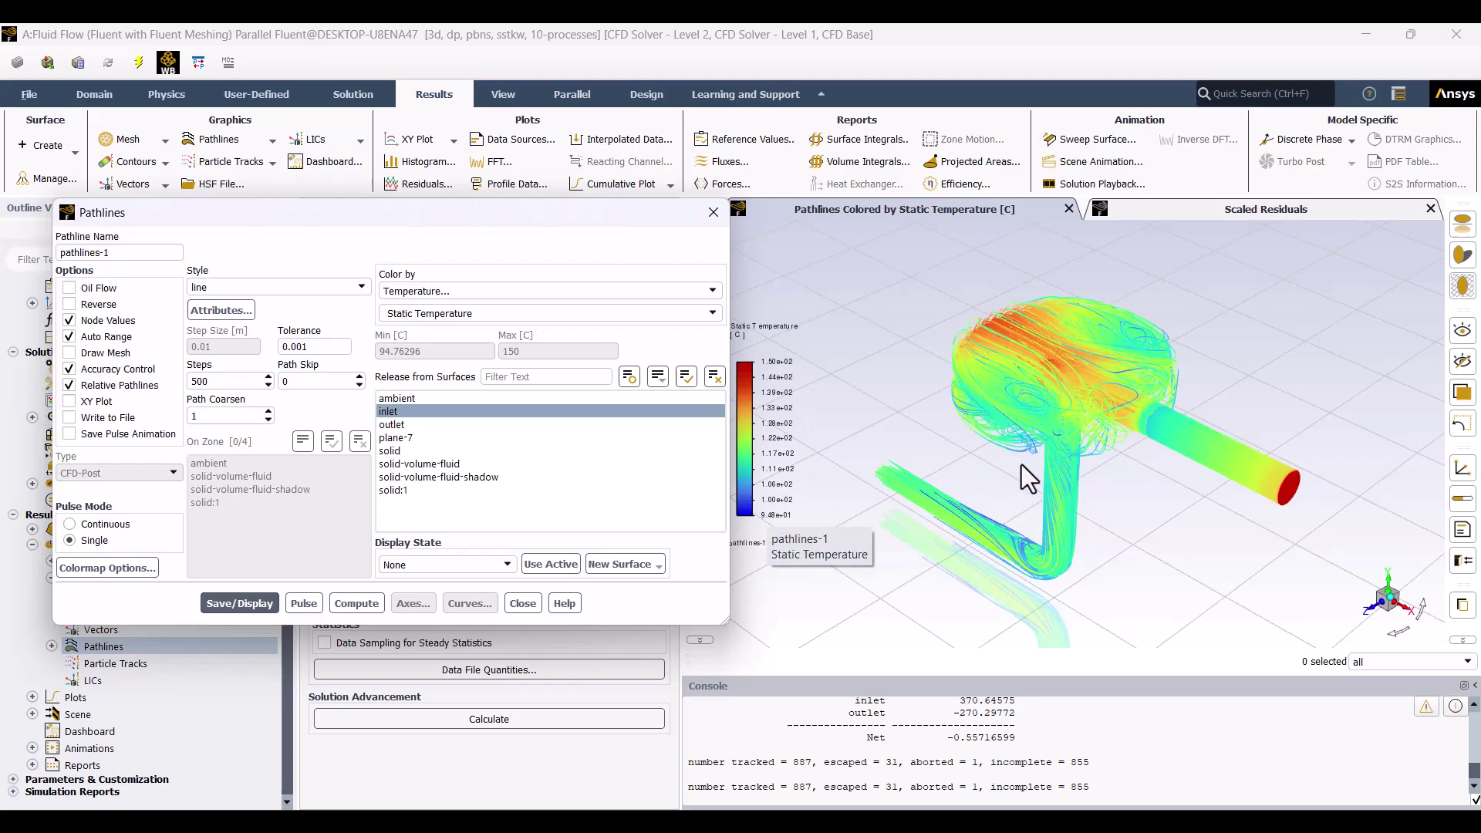
{"action": "left_click", "coordinate": [523, 603]}
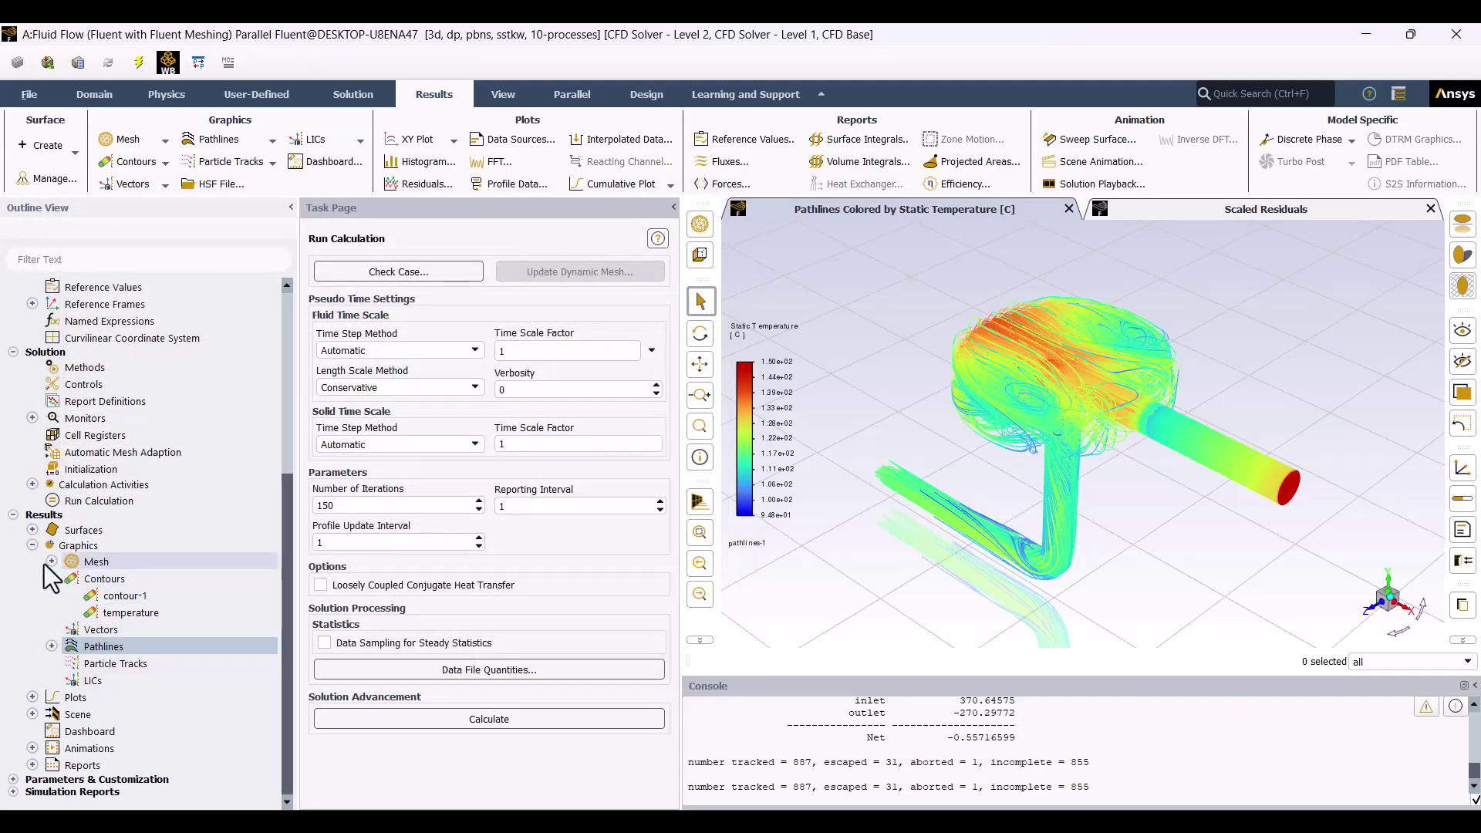
Create and display a new mesh plot showing the faces of the solid surface, check the outlet pipe end and close its settings.
{"action": "double_click", "coordinate": [85, 569]}
{"action": "right_click", "coordinate": [95, 566]}
{"action": "key", "text": "Escape"}
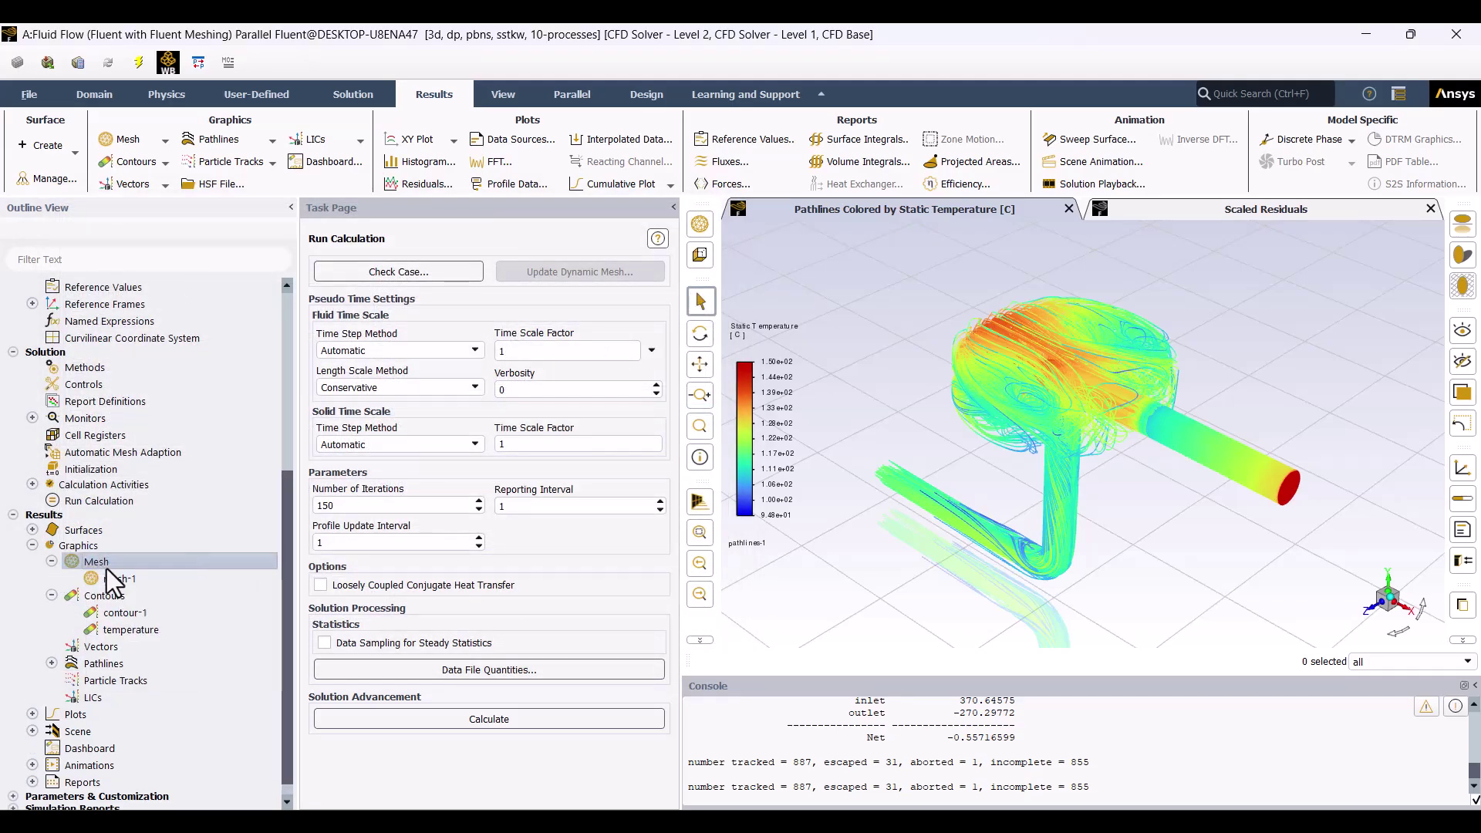
{"action": "double_click", "coordinate": [106, 568]}
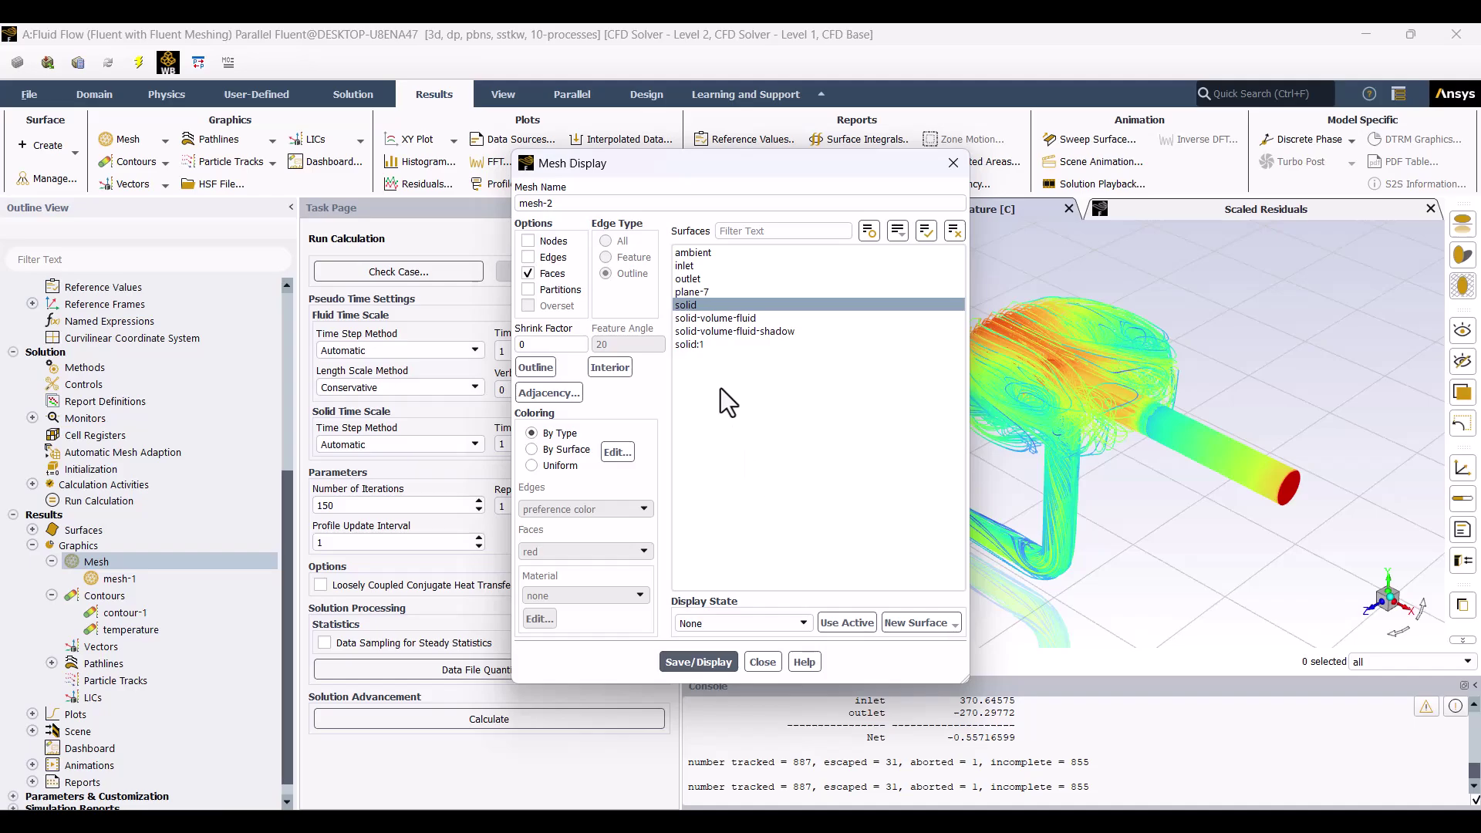
{"action": "left_click", "coordinate": [698, 662]}
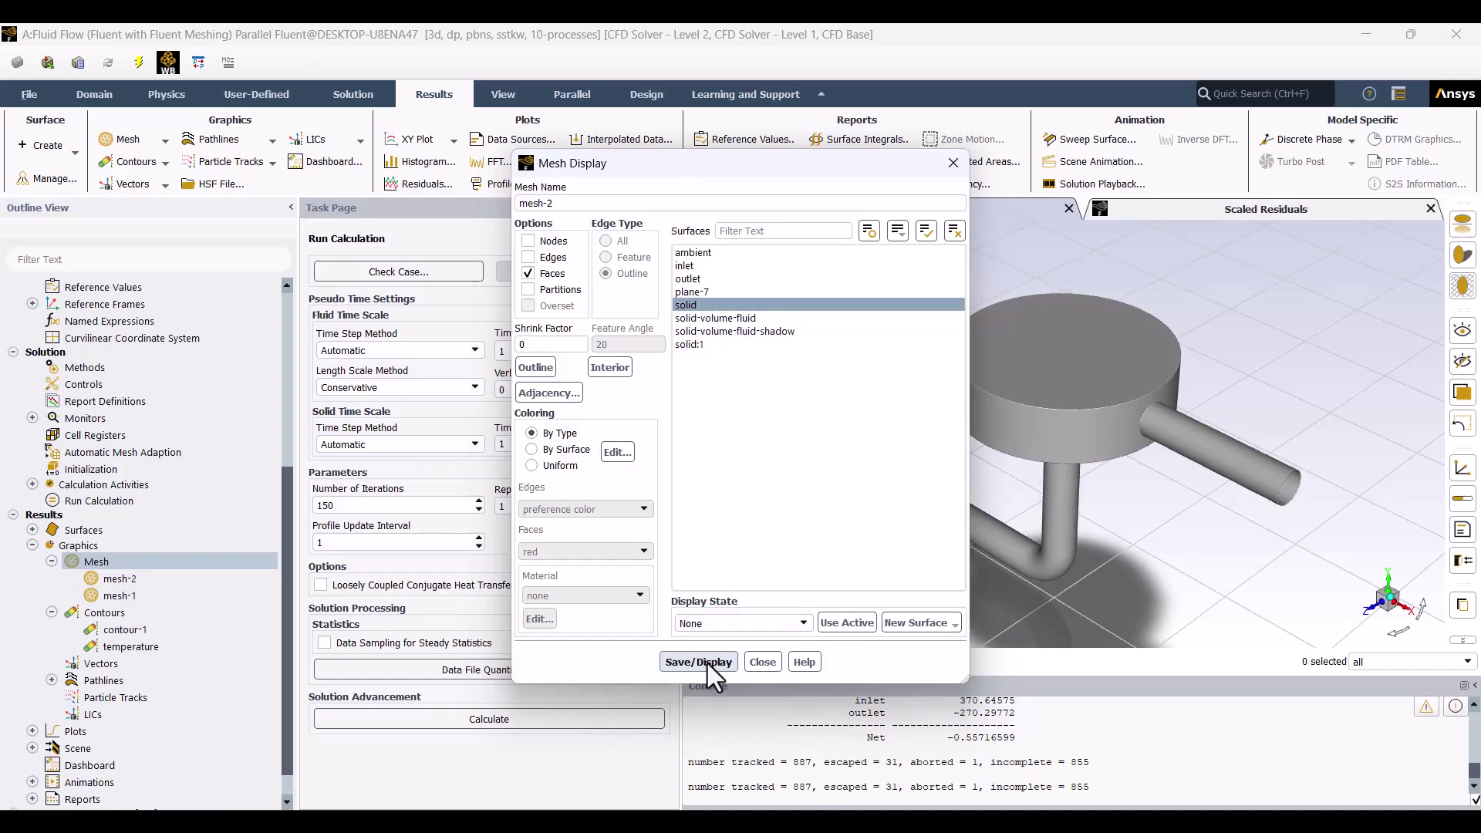
{"action": "scroll", "coordinate": [1298, 472], "scroll_direction": "up", "scroll_amount": 10}
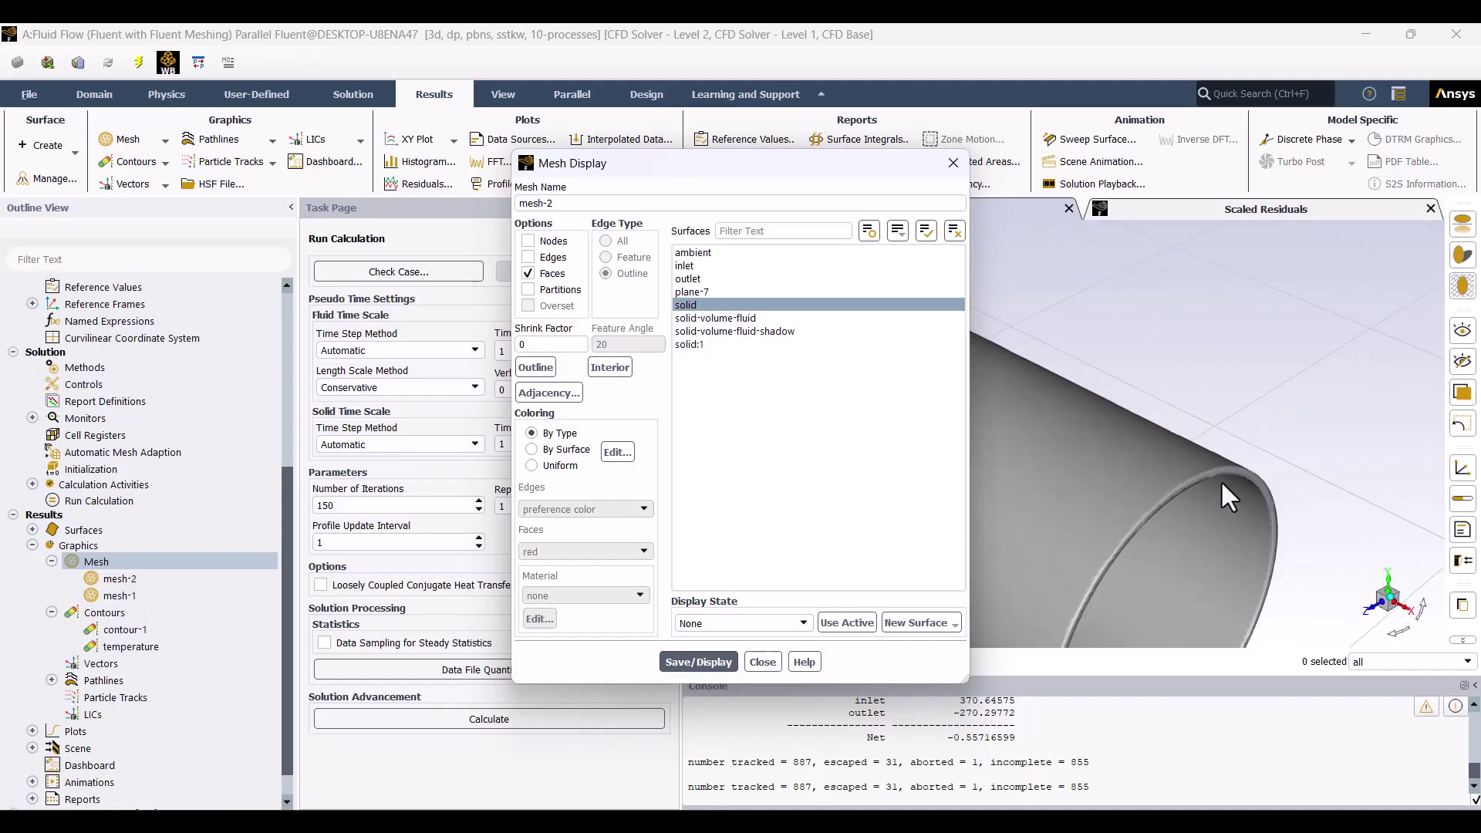
{"action": "scroll", "coordinate": [1173, 483], "scroll_direction": "down", "scroll_amount": 10}
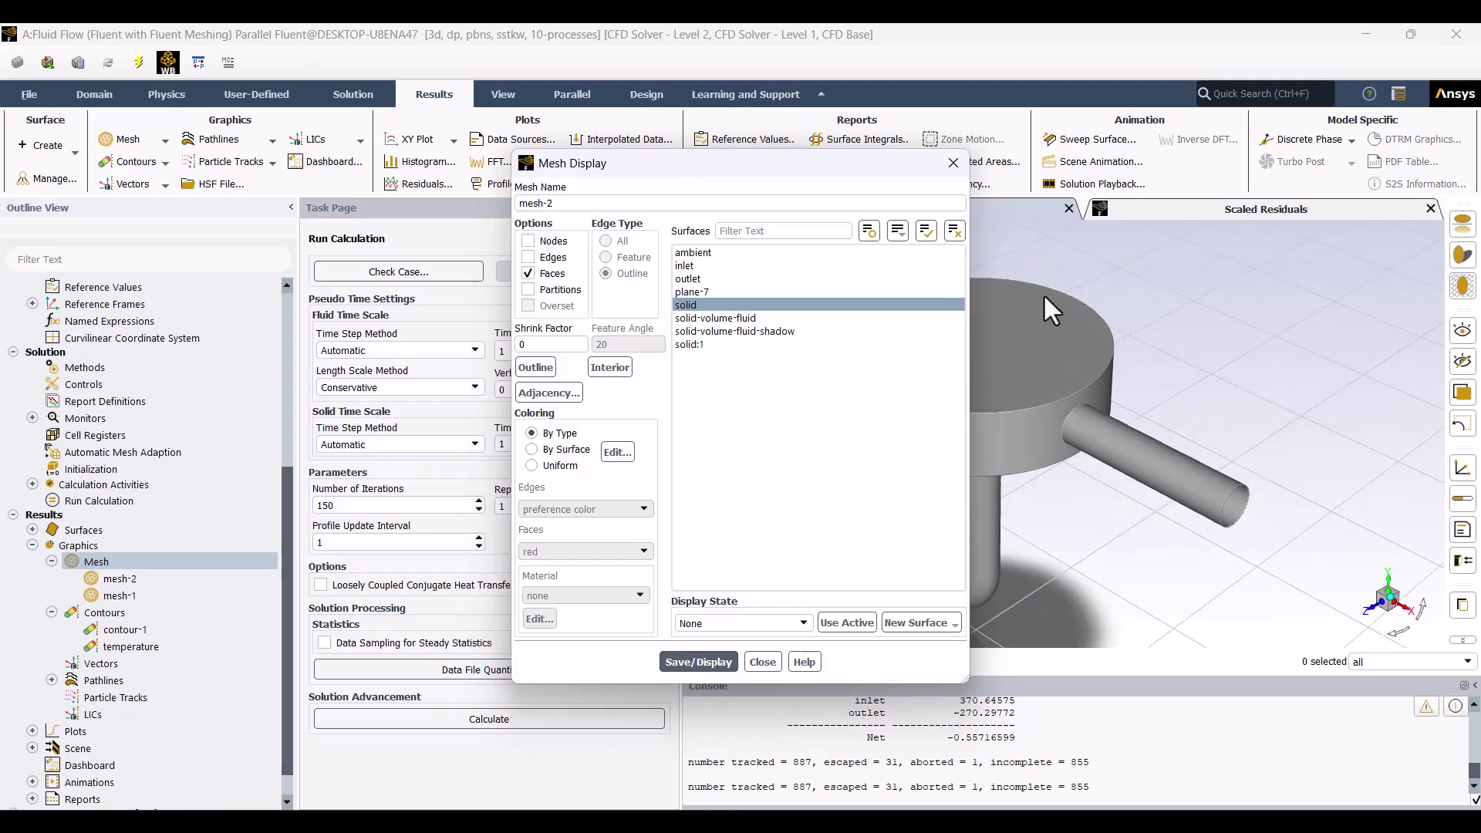
{"action": "left_click", "coordinate": [762, 662]}
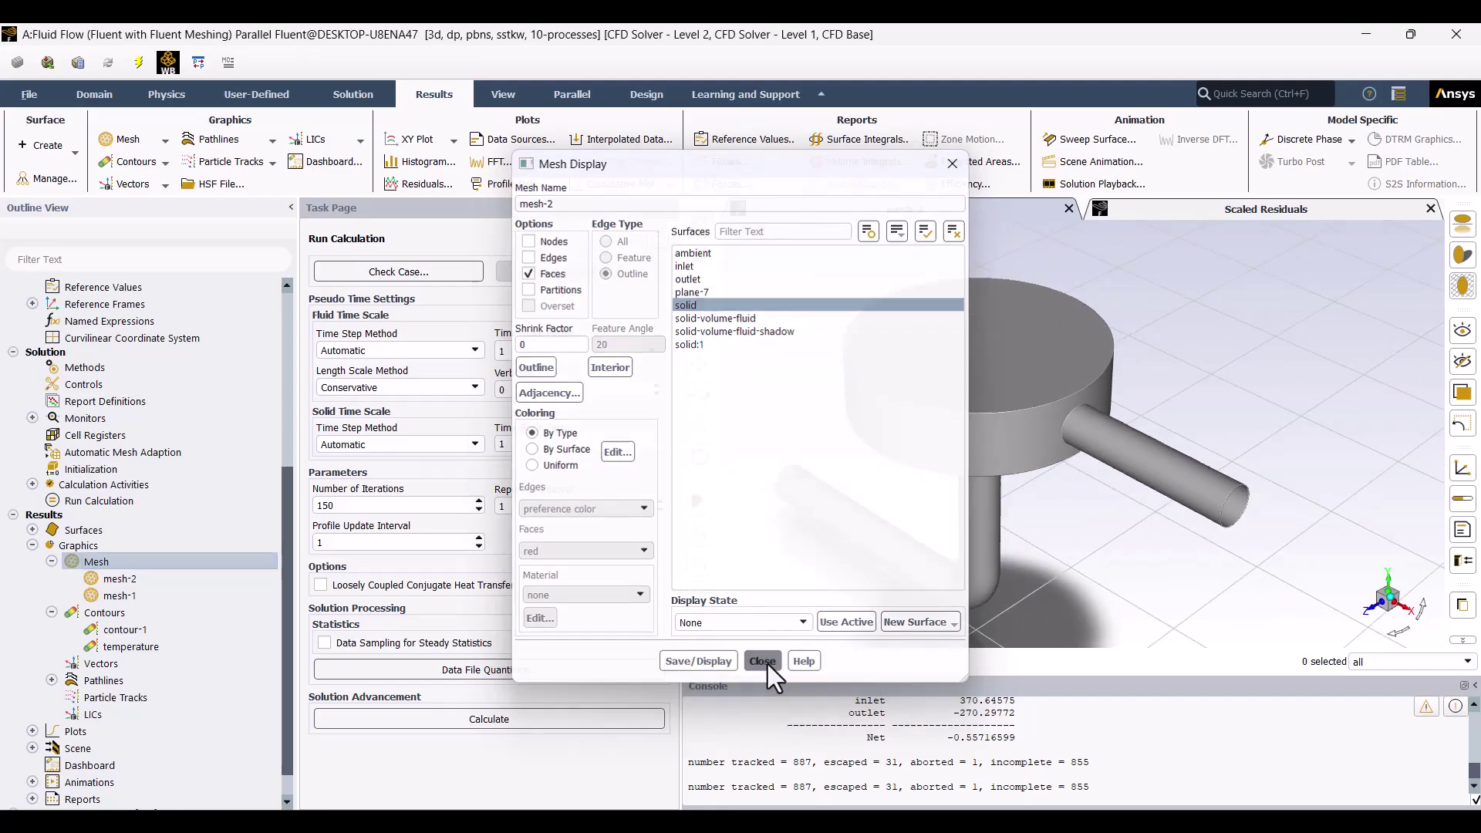
Create a new scene combining the mesh-2 and pathlines-1 graphics objects, and save and display it.
{"action": "scroll", "coordinate": [151, 659], "scroll_direction": "down", "scroll_amount": 1}
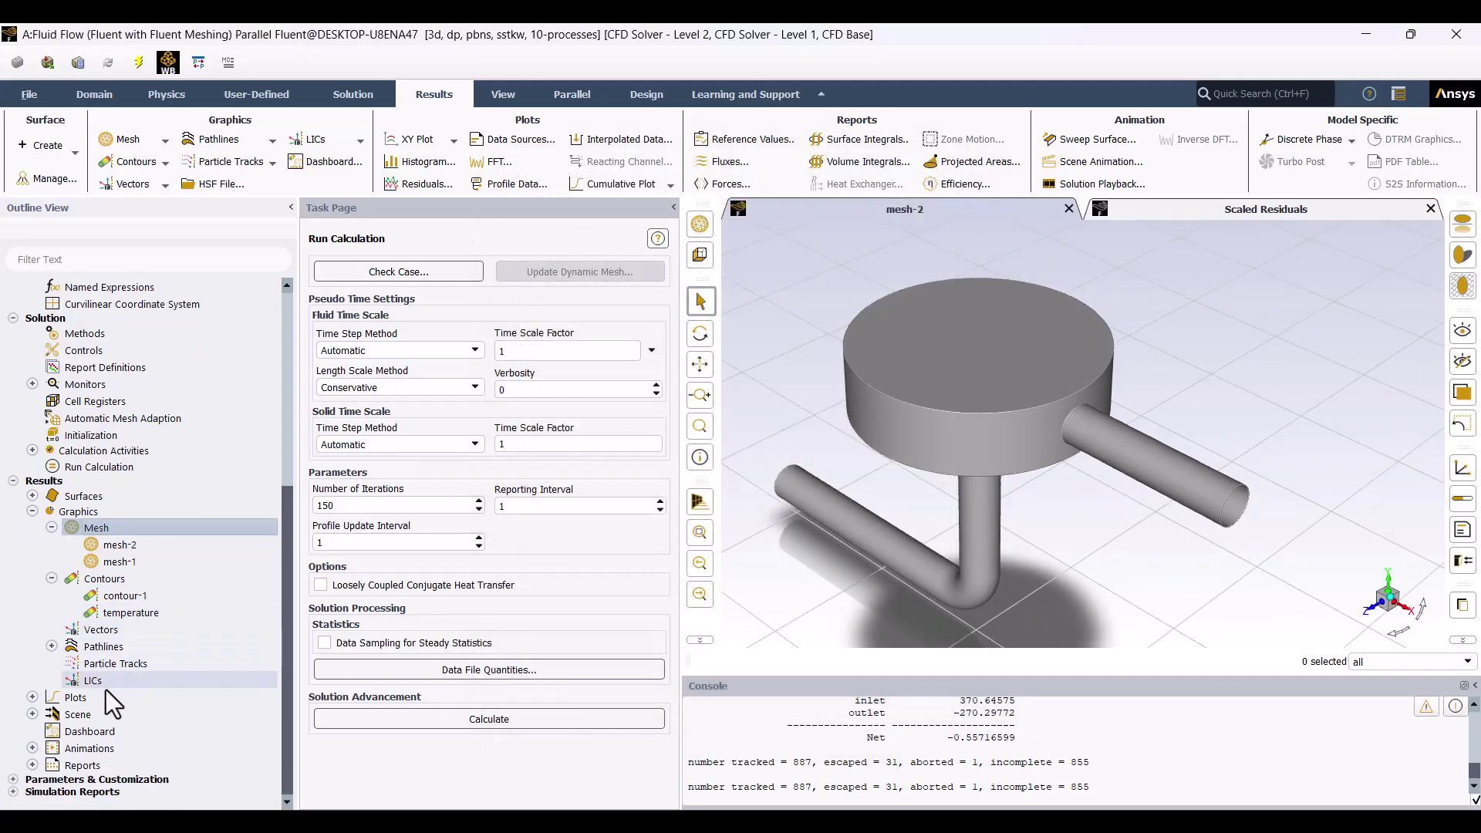
{"action": "right_click", "coordinate": [57, 718]}
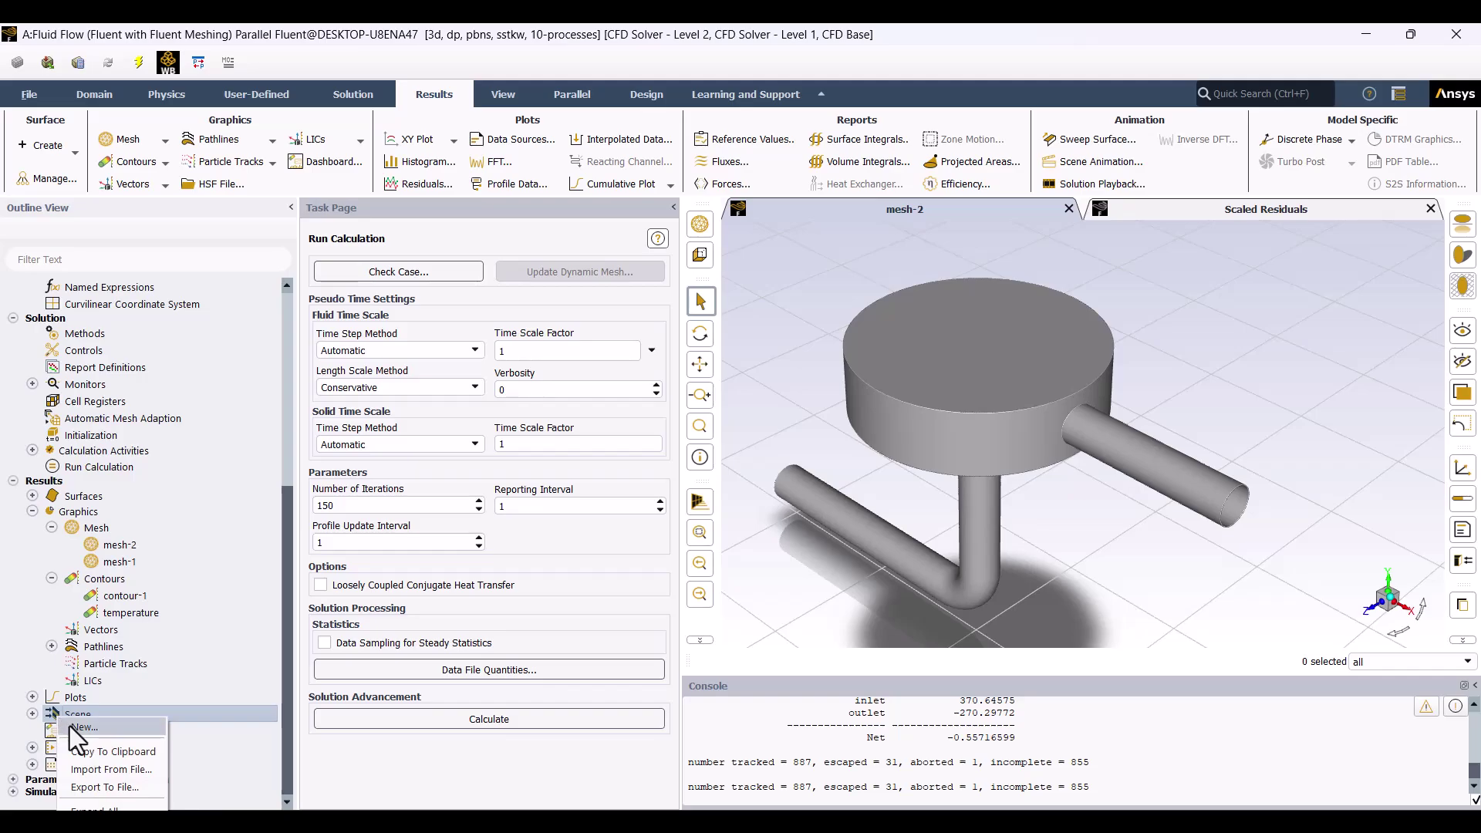
{"action": "left_click", "coordinate": [70, 725]}
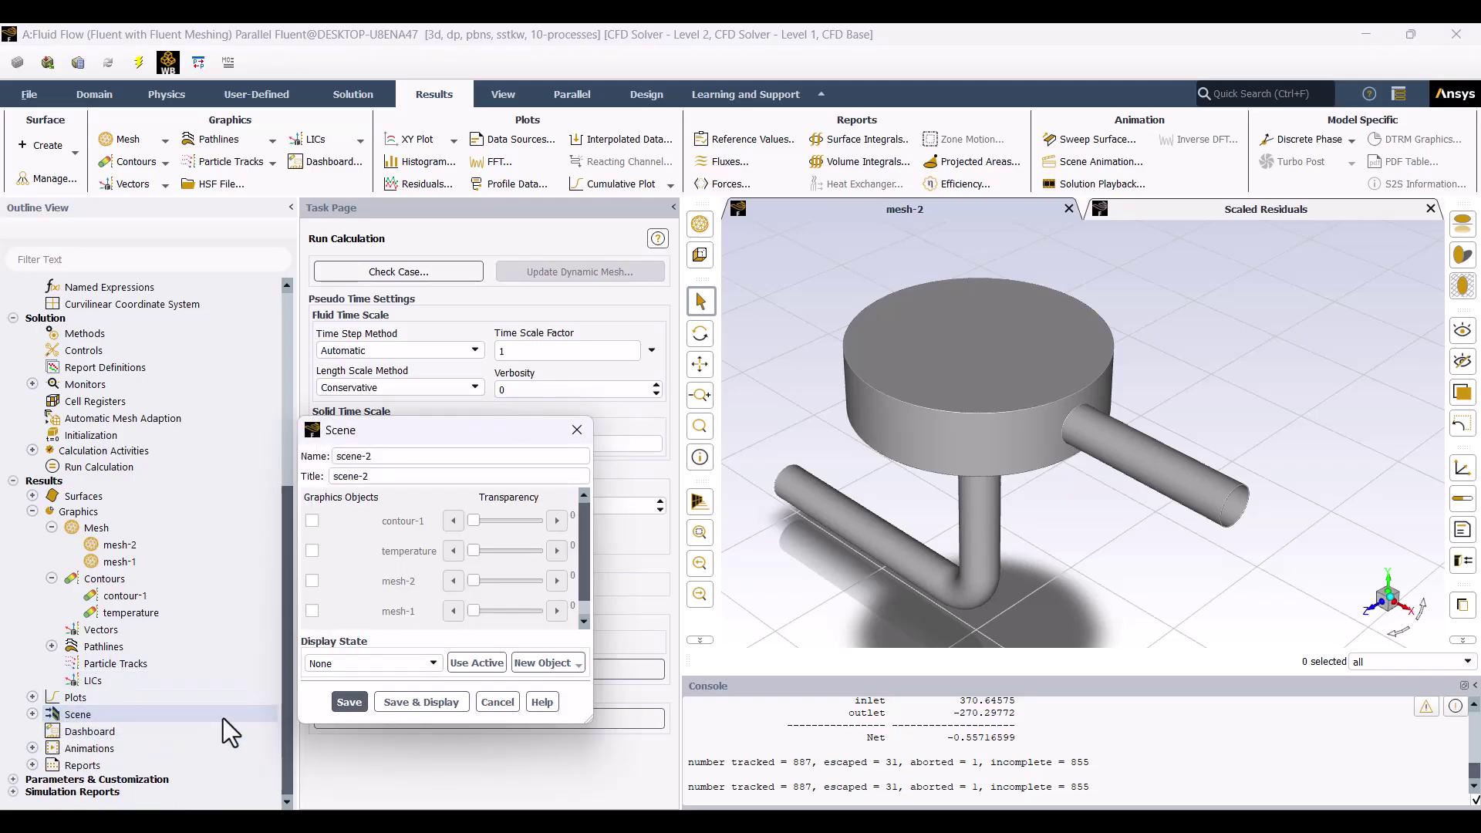
{"action": "scroll", "coordinate": [422, 575], "scroll_direction": "down", "scroll_amount": 1}
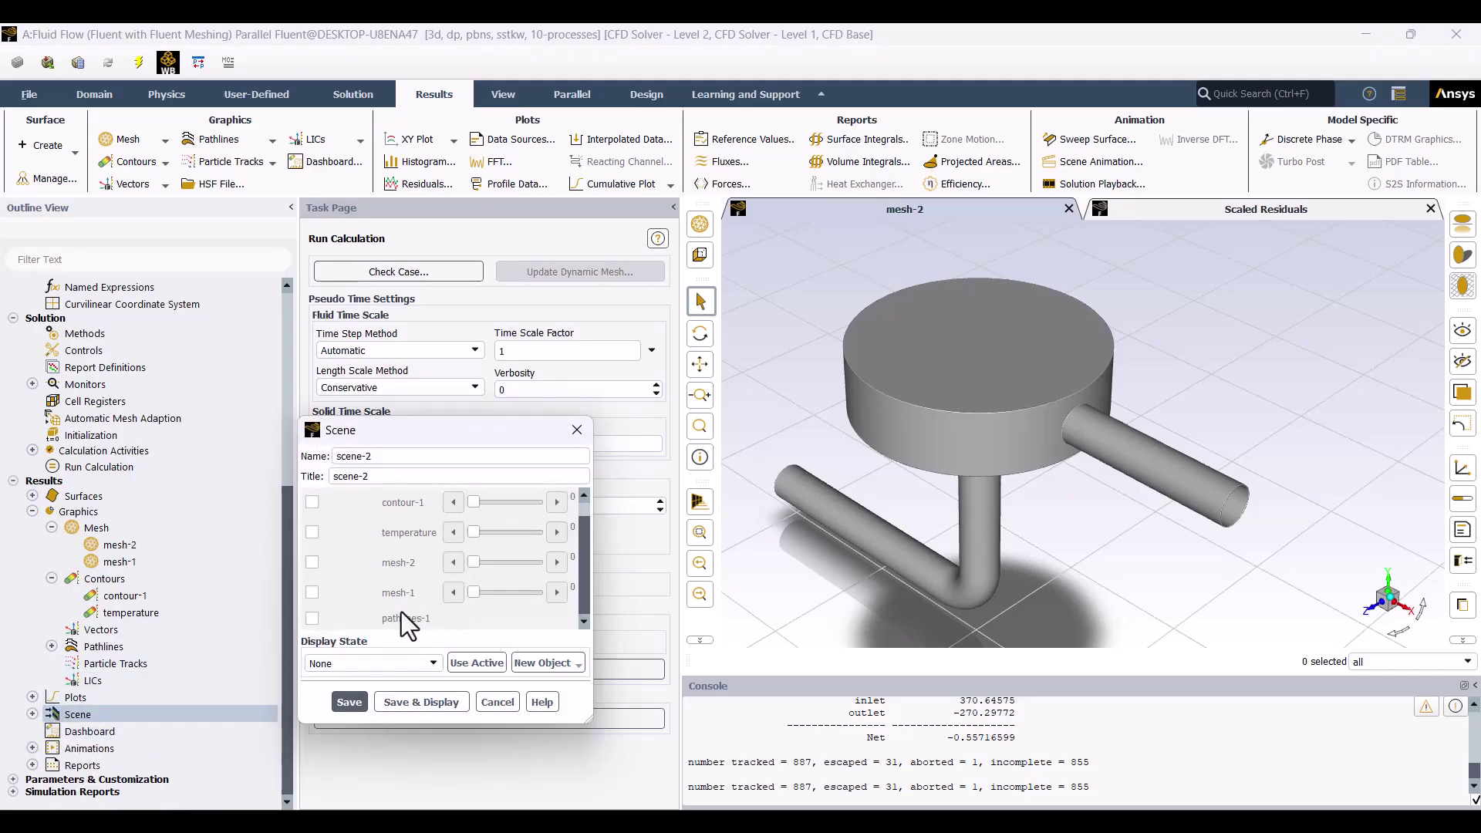
{"action": "left_click", "coordinate": [312, 562]}
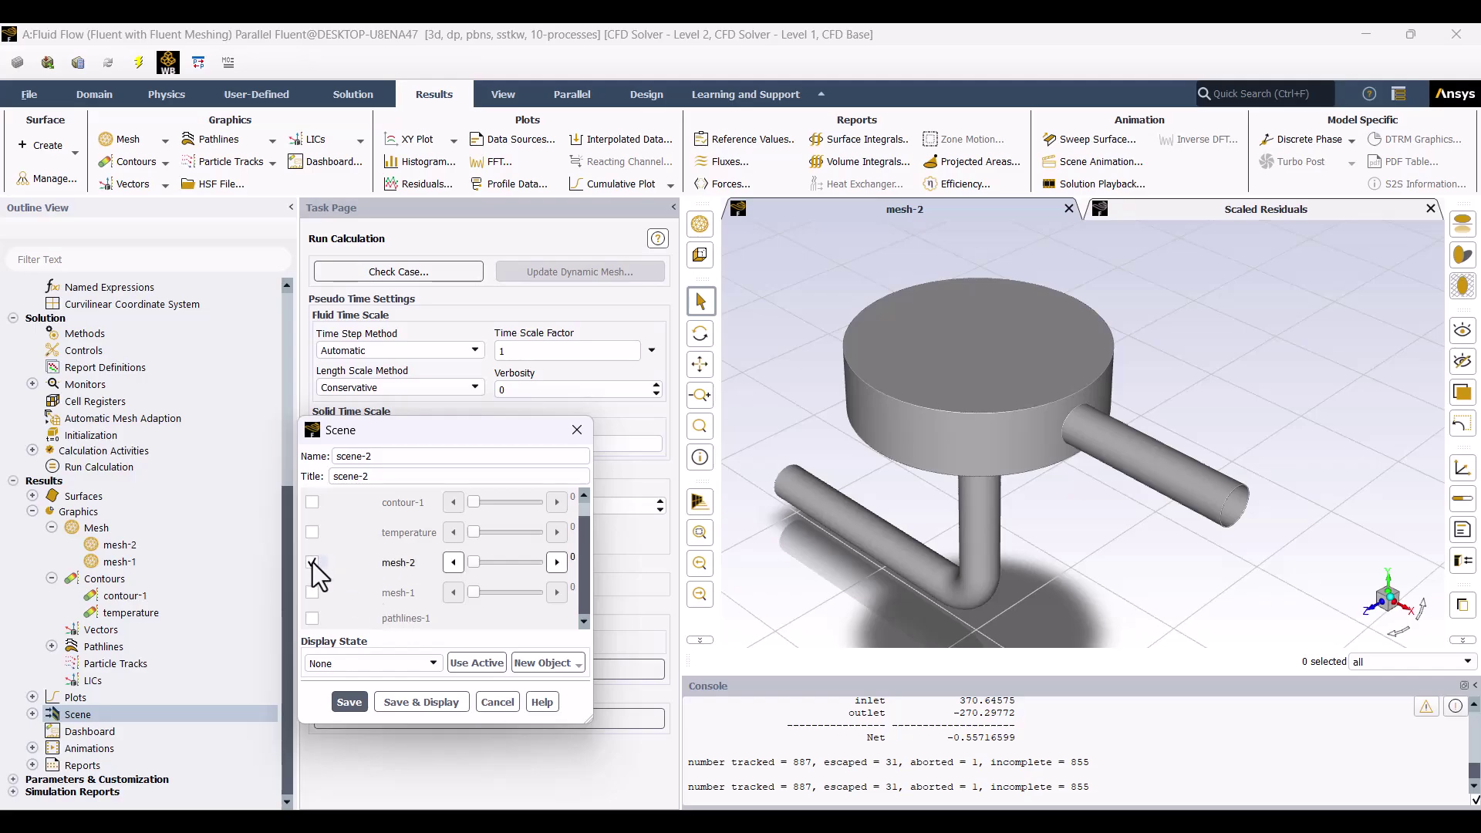
{"action": "left_click", "coordinate": [312, 620]}
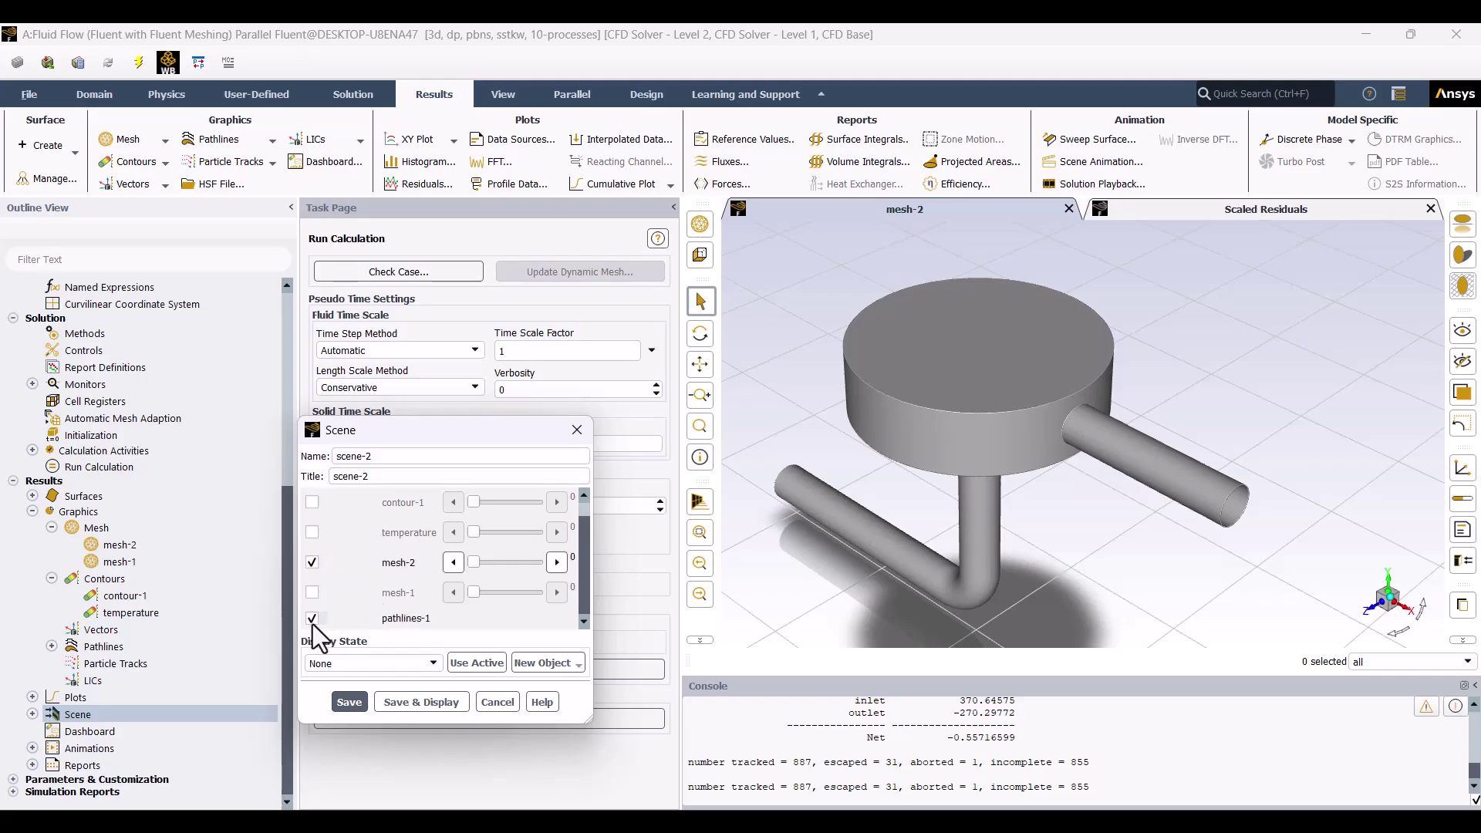
{"action": "left_click", "coordinate": [399, 703]}
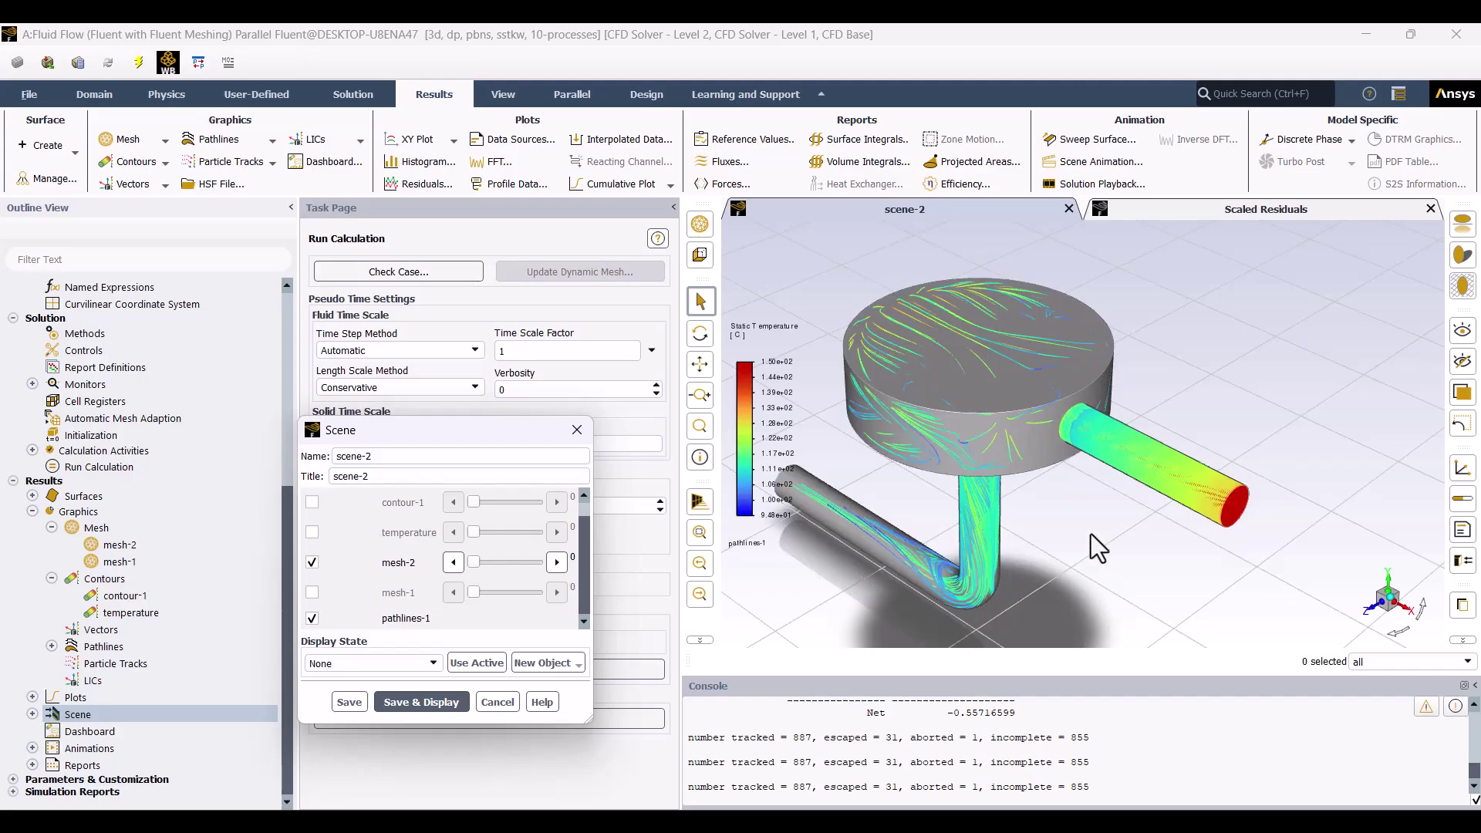
Set the transparency of mesh-2 in the scene to 50 and redisplay the scene.
{"action": "scroll", "coordinate": [1091, 533], "scroll_direction": "up", "scroll_amount": 1}
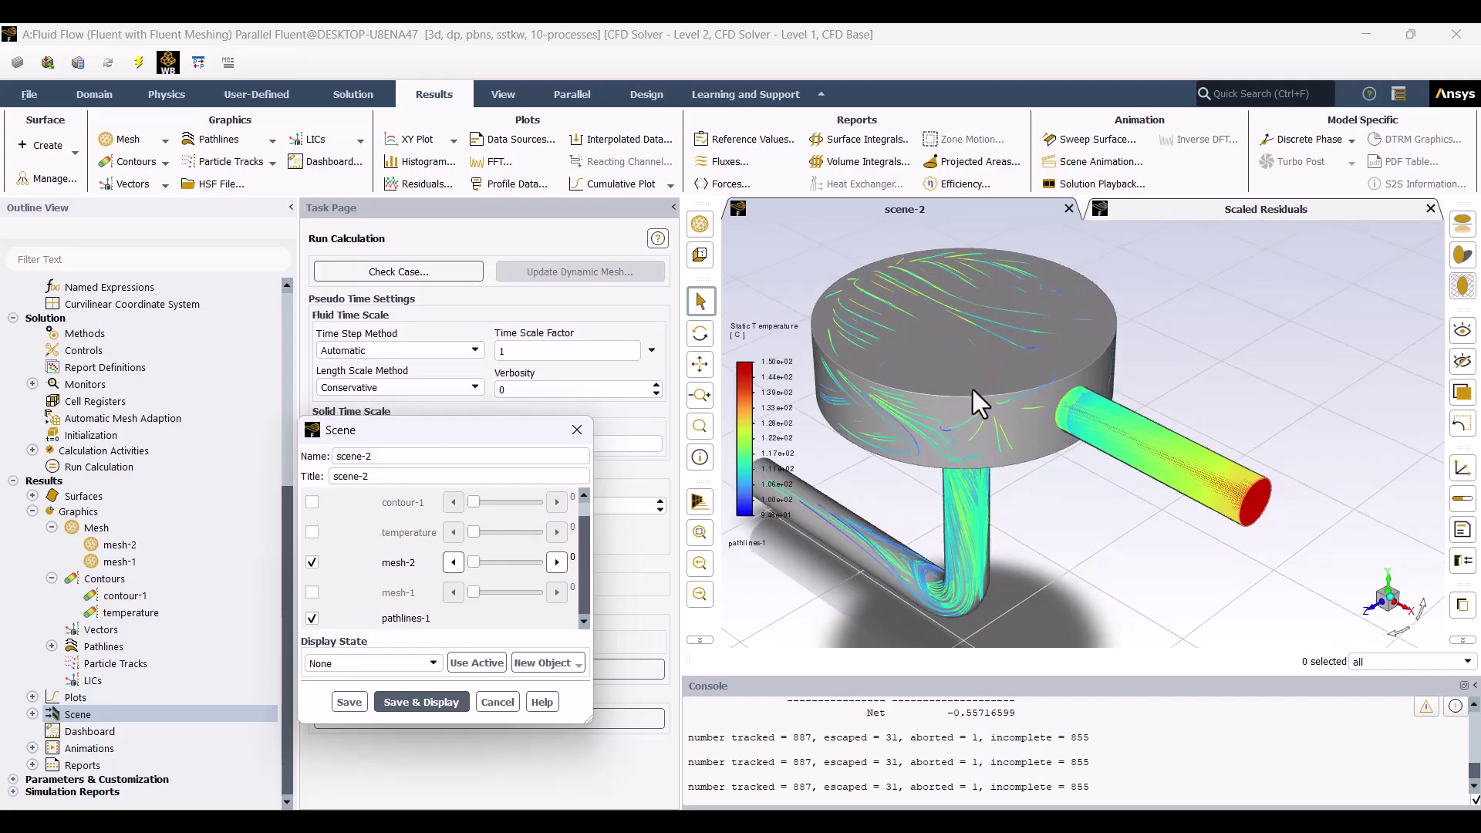
{"action": "left_click", "coordinate": [510, 563]}
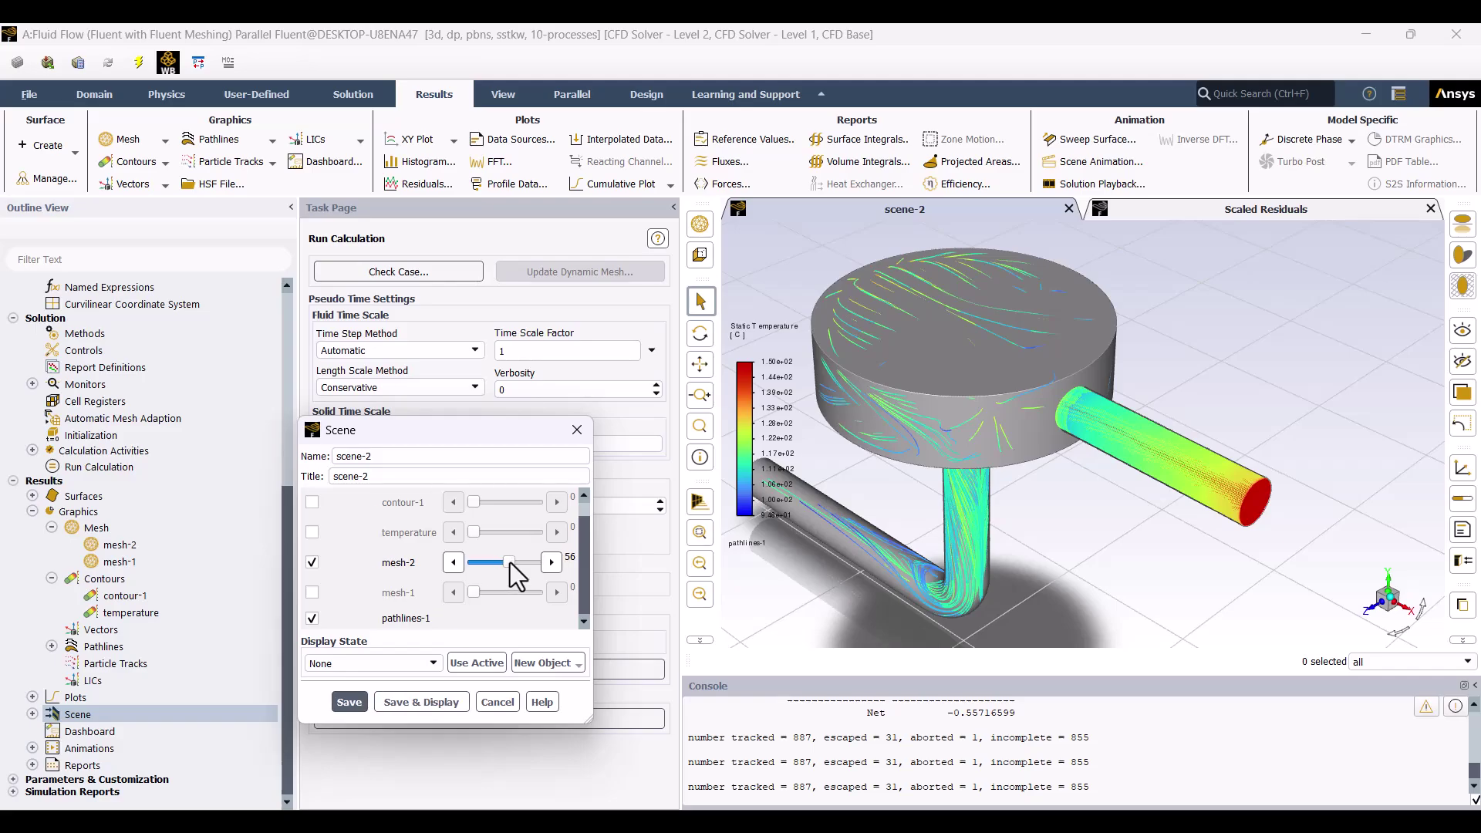
{"action": "left_click", "coordinate": [408, 701]}
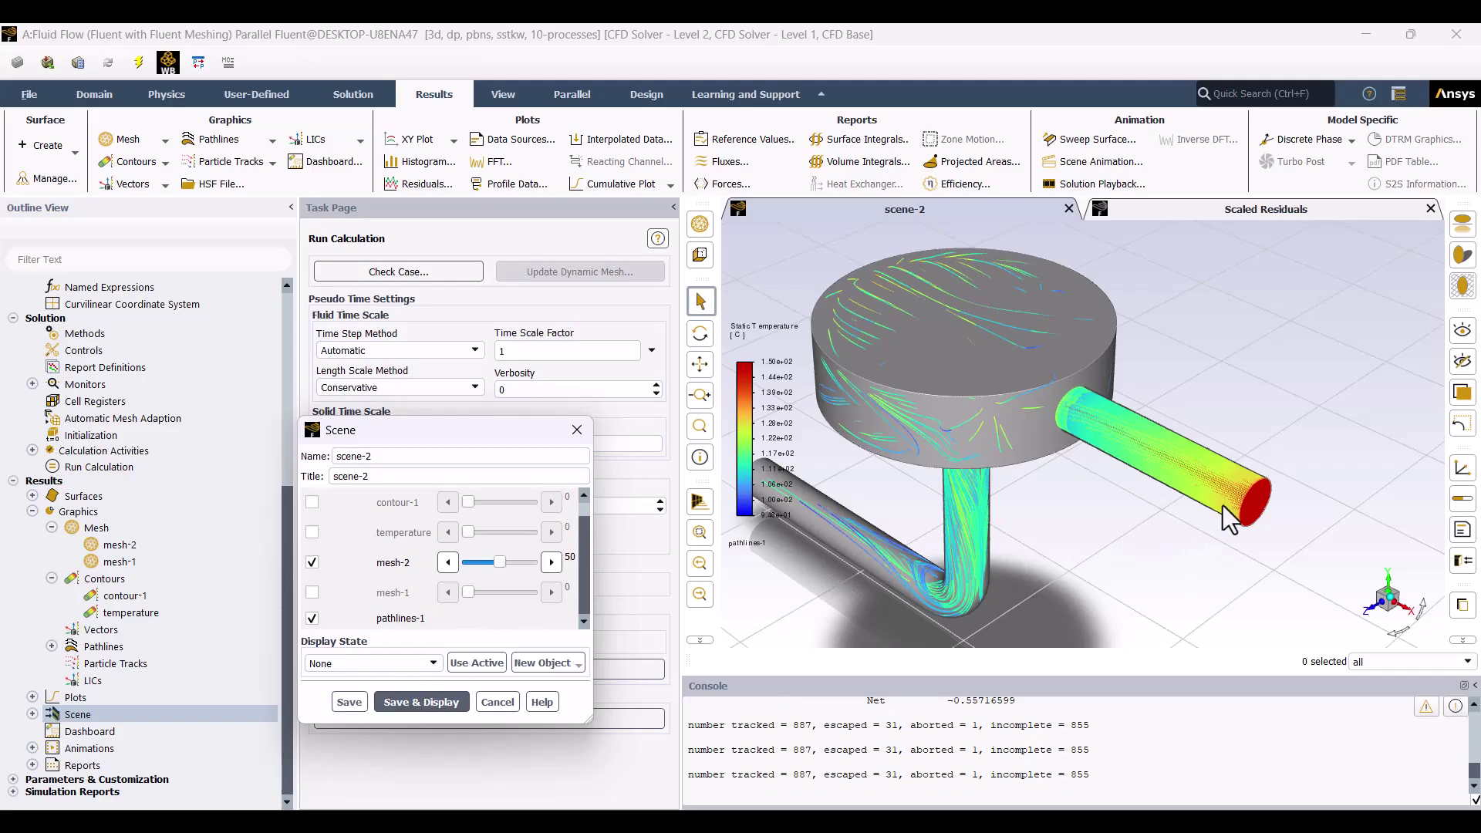